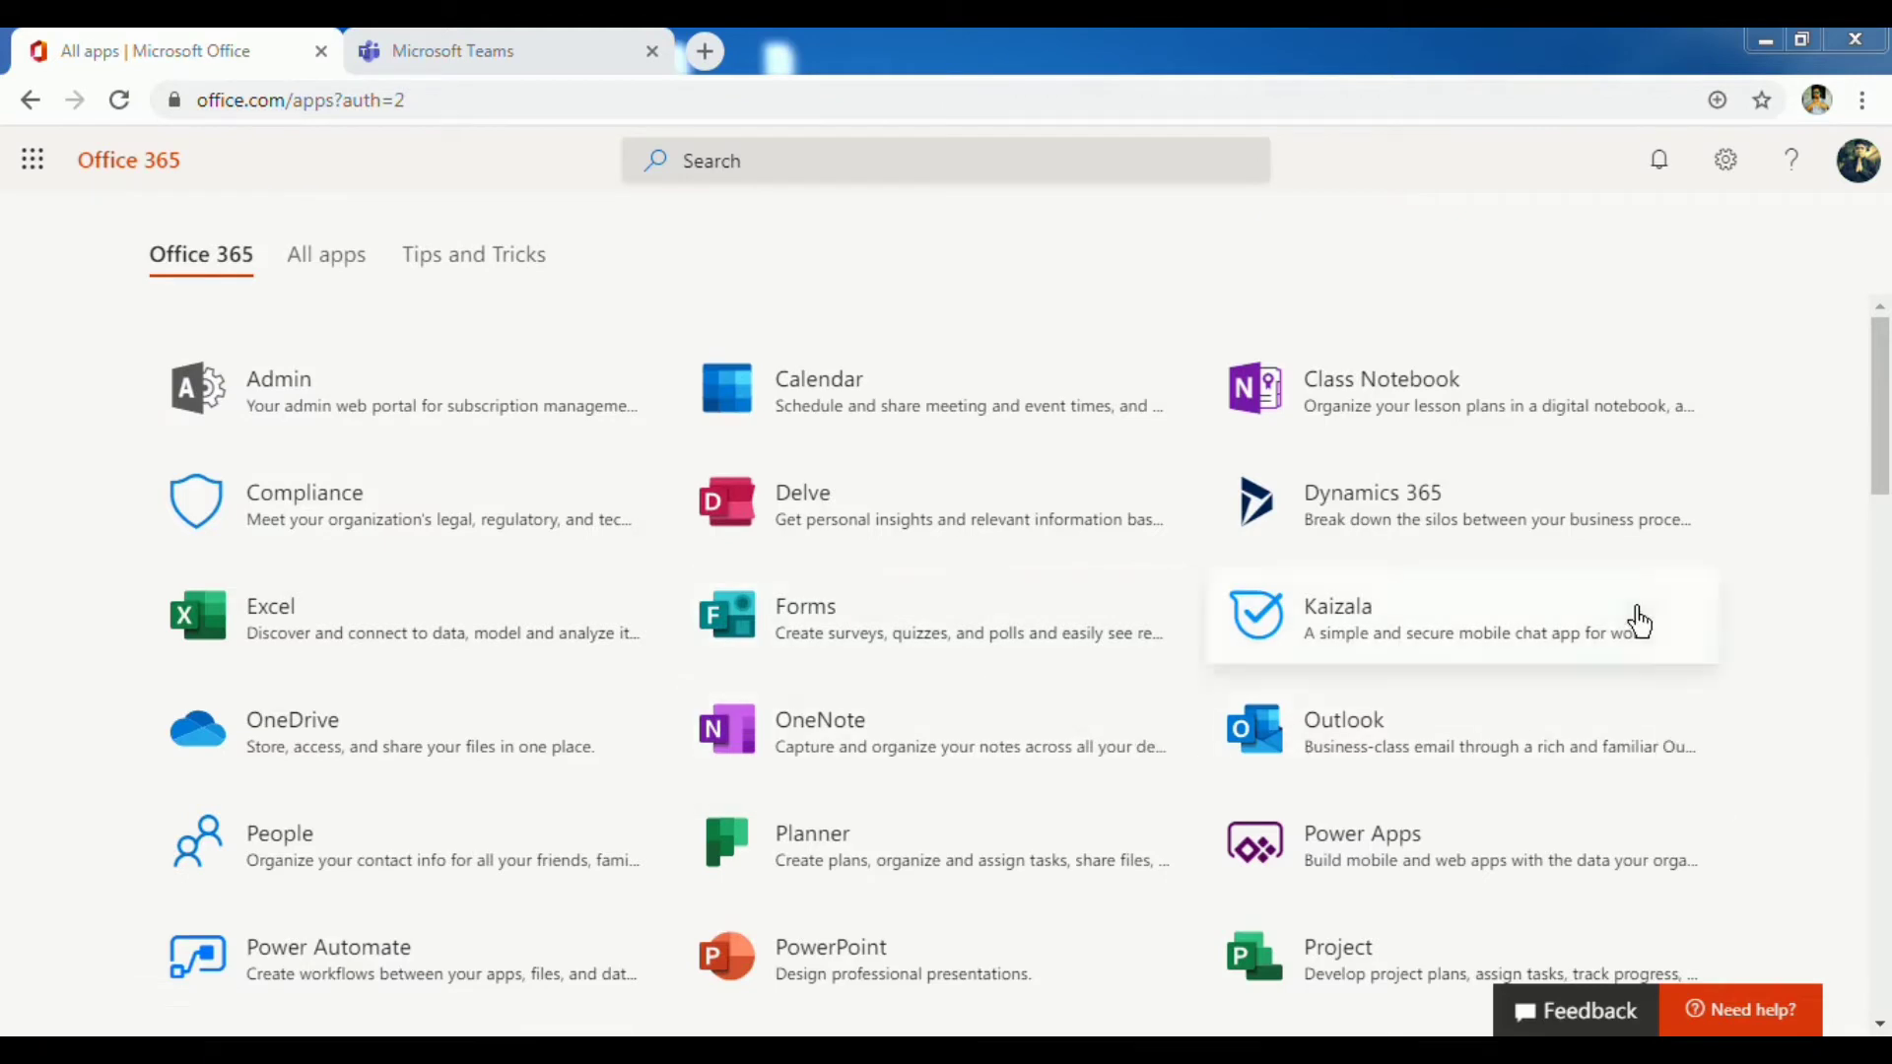
- Switch to Microsoft Teams and open the assignments of the Kelas Baru team
{"action": "left_click_drag", "start_coordinate": [1879, 463], "coordinate": [1879, 604]}
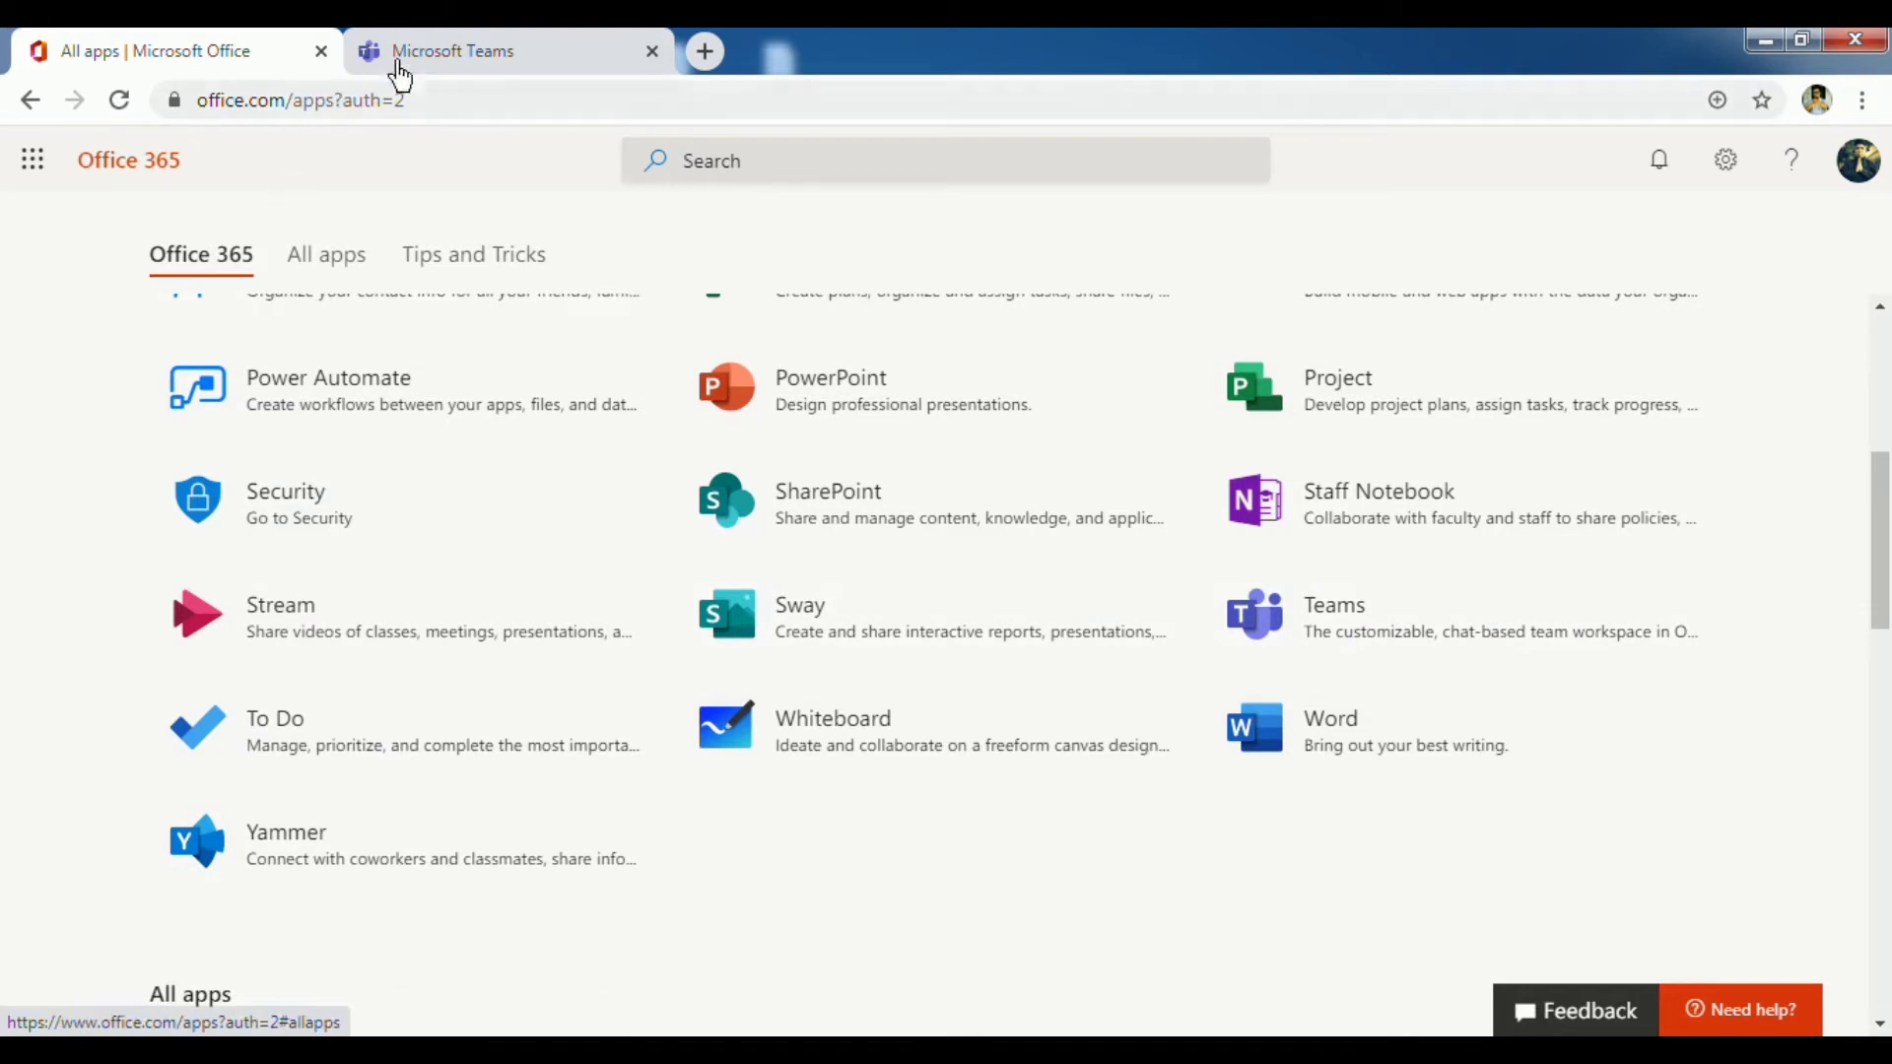
{"action": "left_click", "coordinate": [427, 59]}
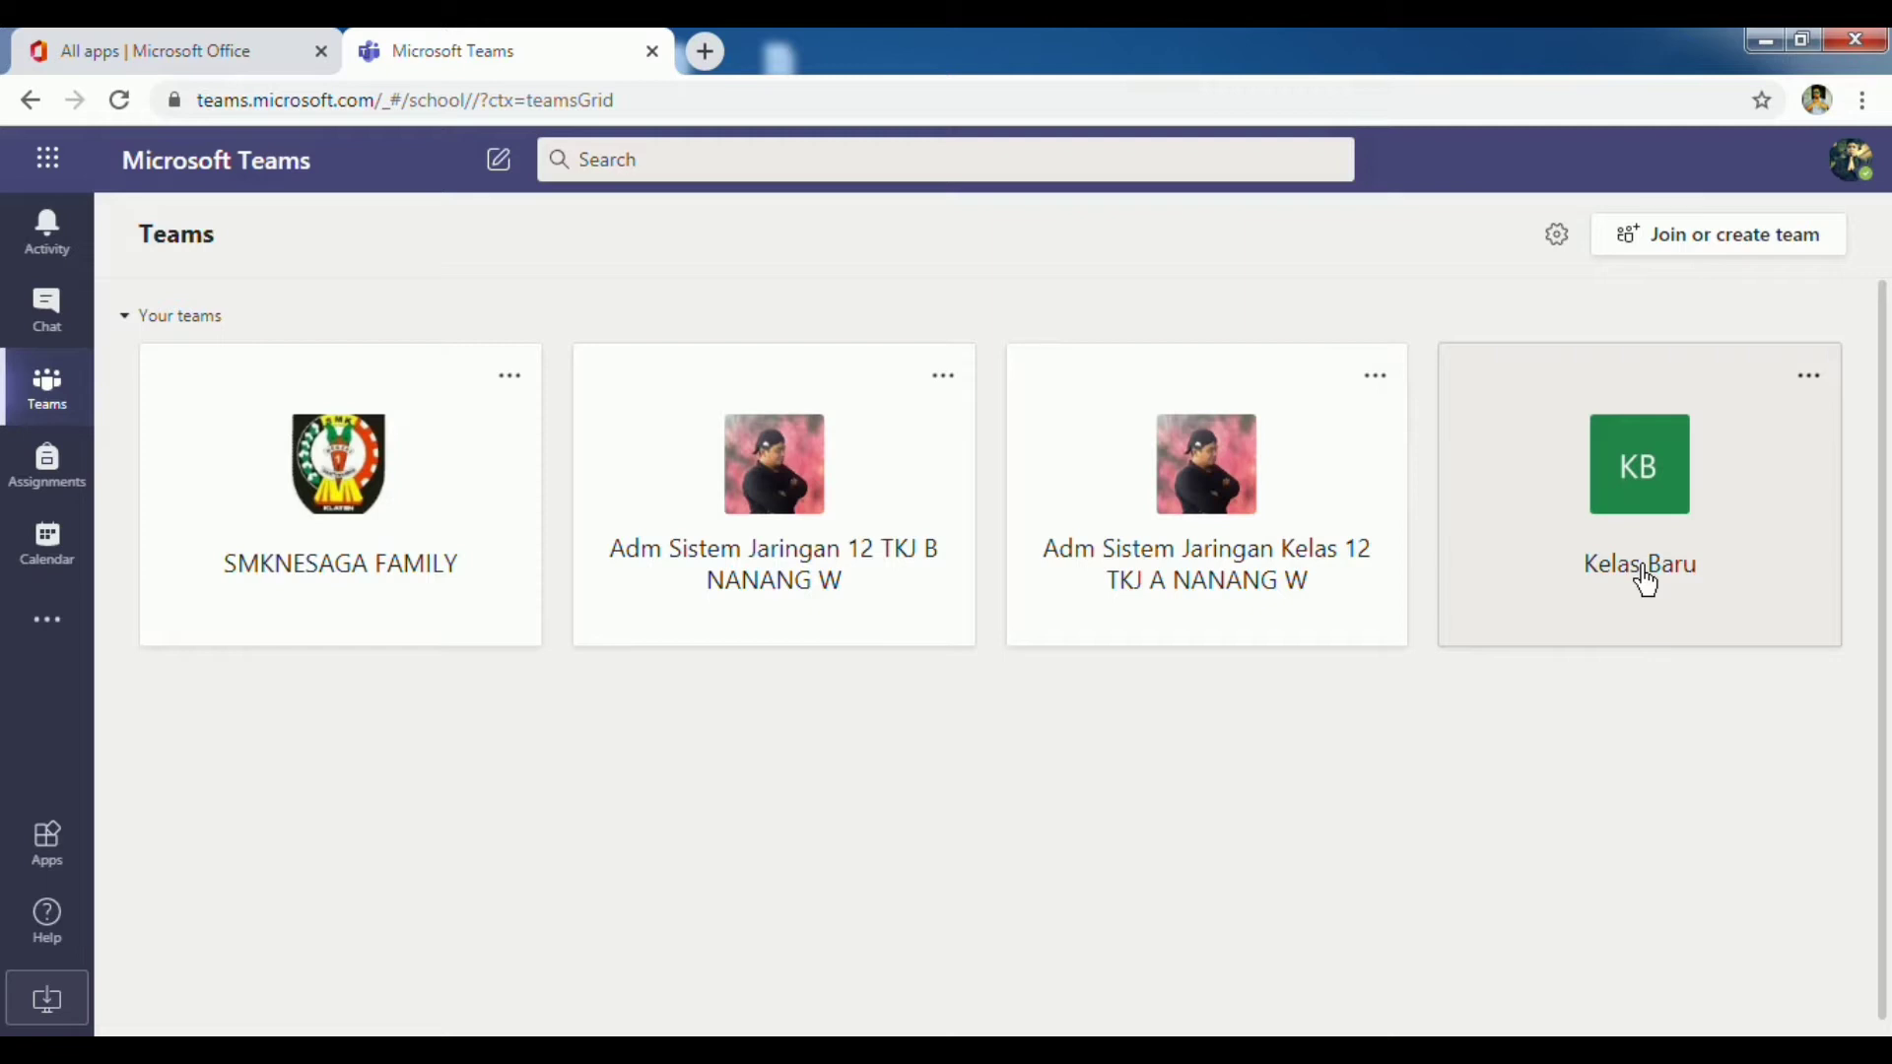
{"action": "left_click", "coordinate": [1644, 582]}
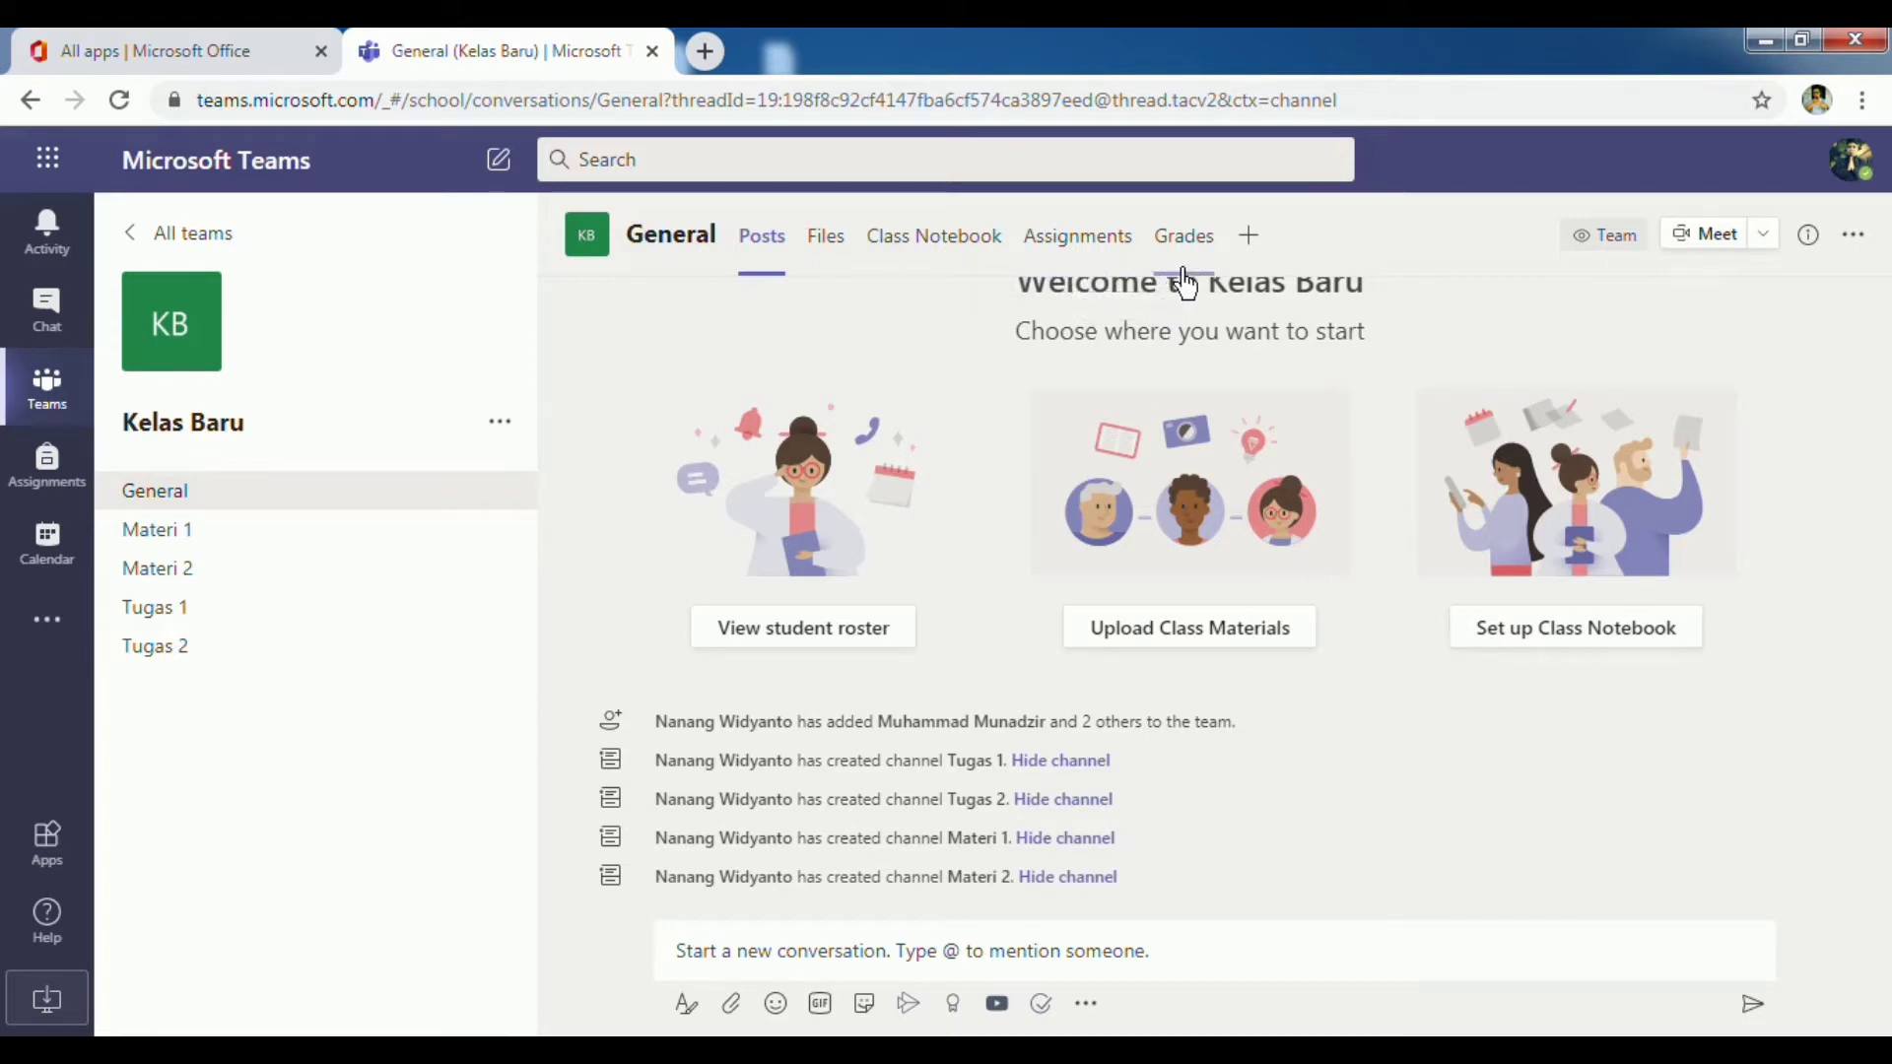
{"action": "left_click", "coordinate": [1091, 250]}
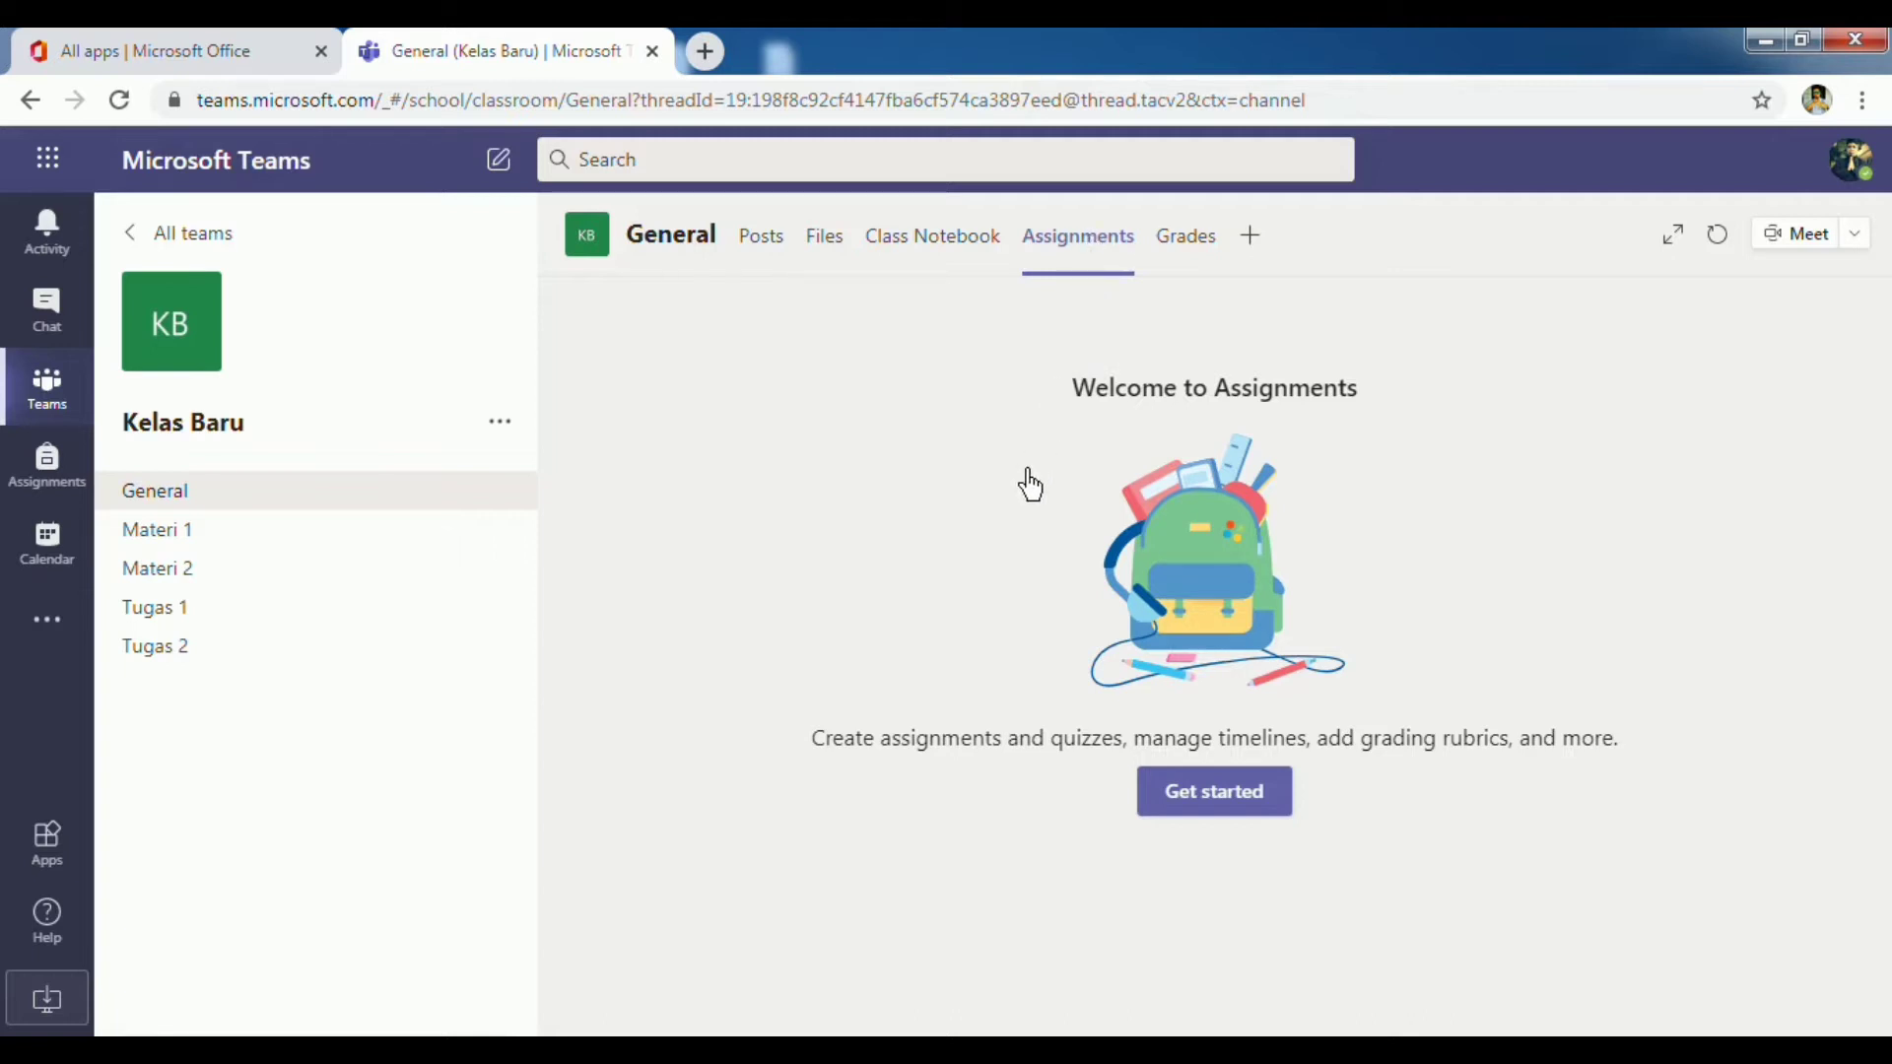
- Create a new assignment titled "Tugas 1" with the instructions "Buat Simulasi Jaringan"
{"action": "left_click", "coordinate": [1200, 816]}
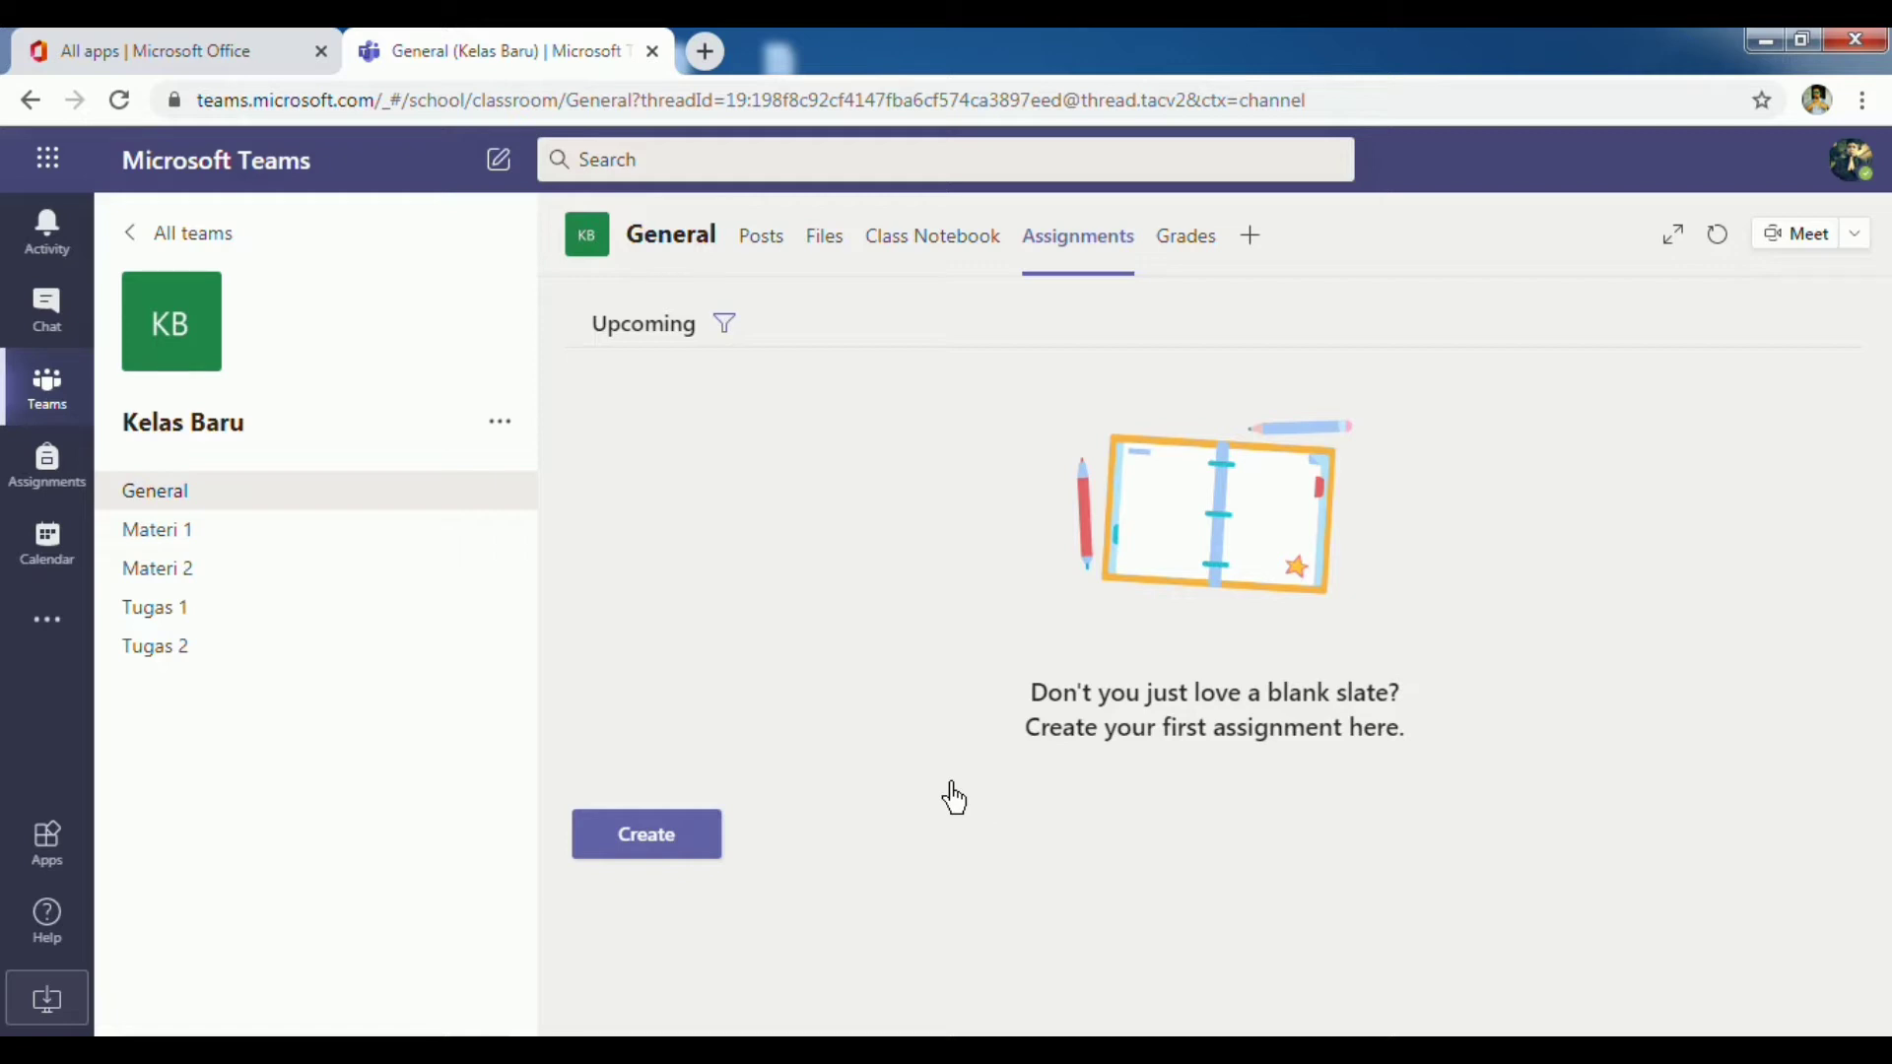
{"action": "left_click", "coordinate": [683, 854]}
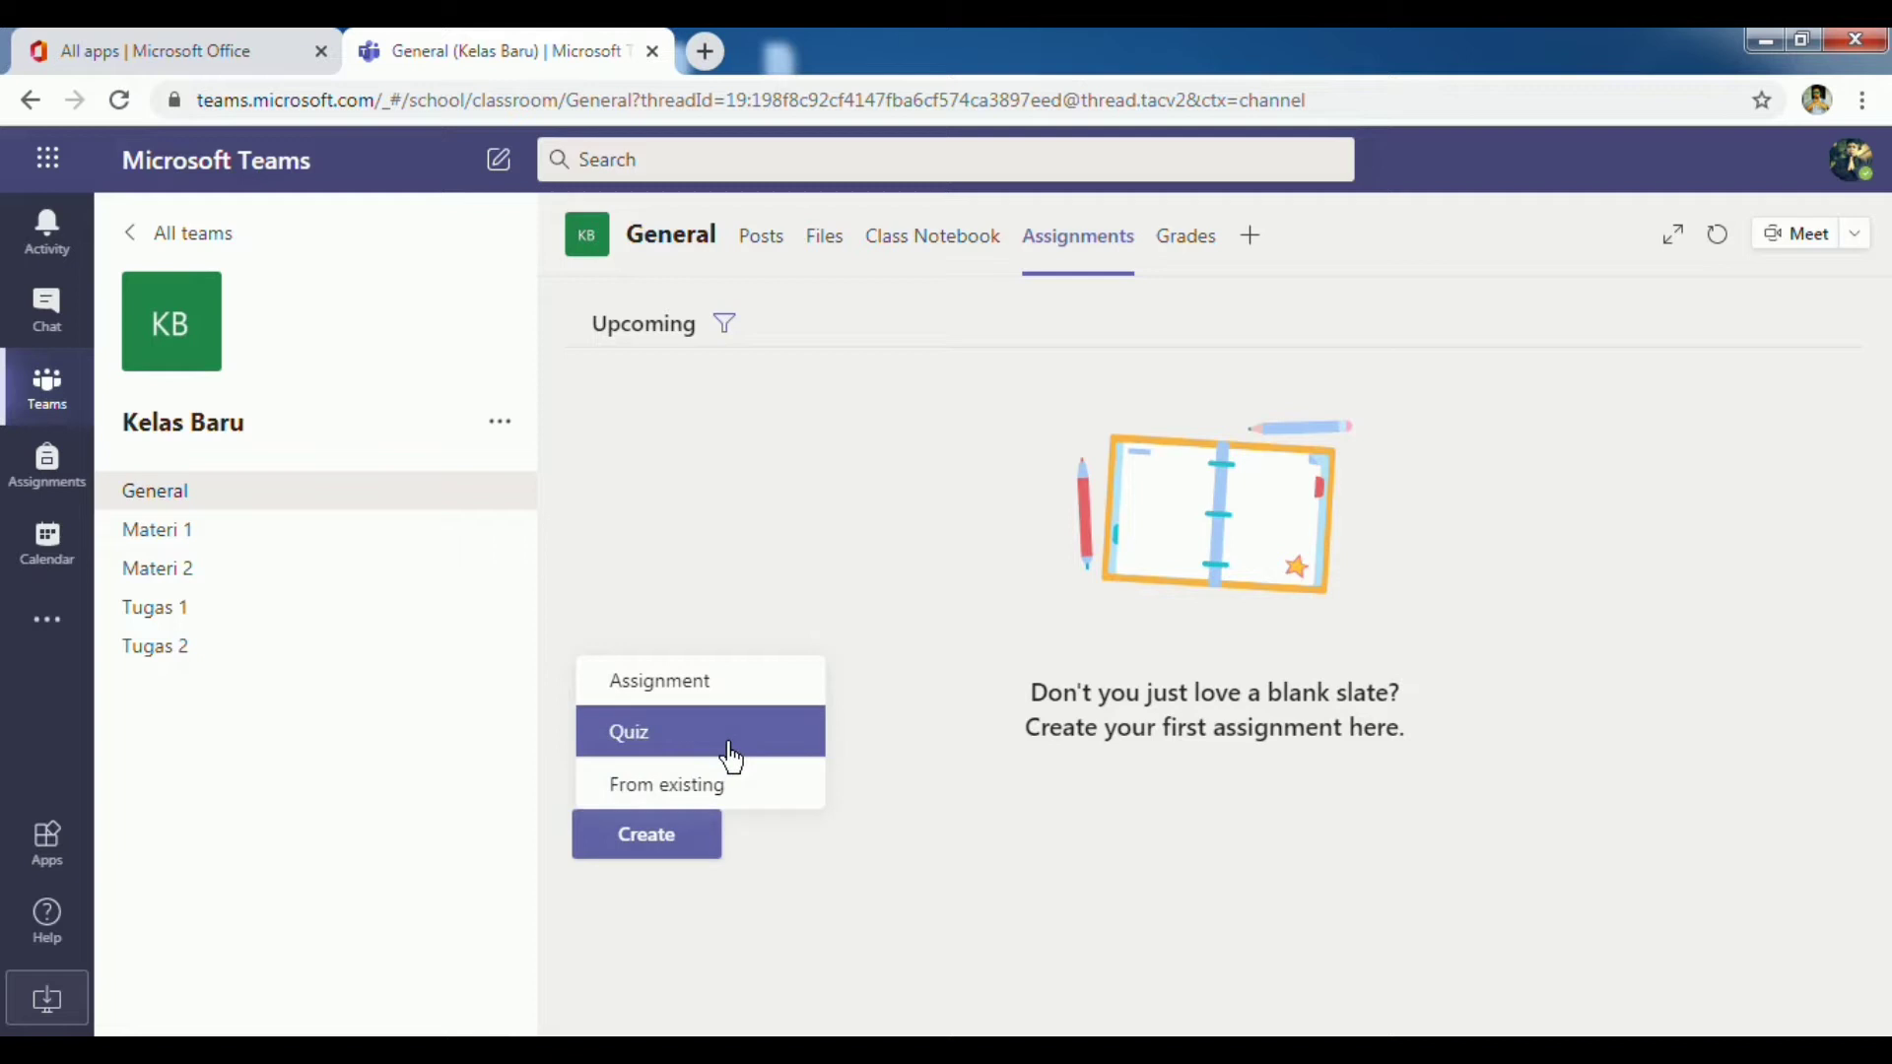
{"action": "left_click", "coordinate": [693, 693]}
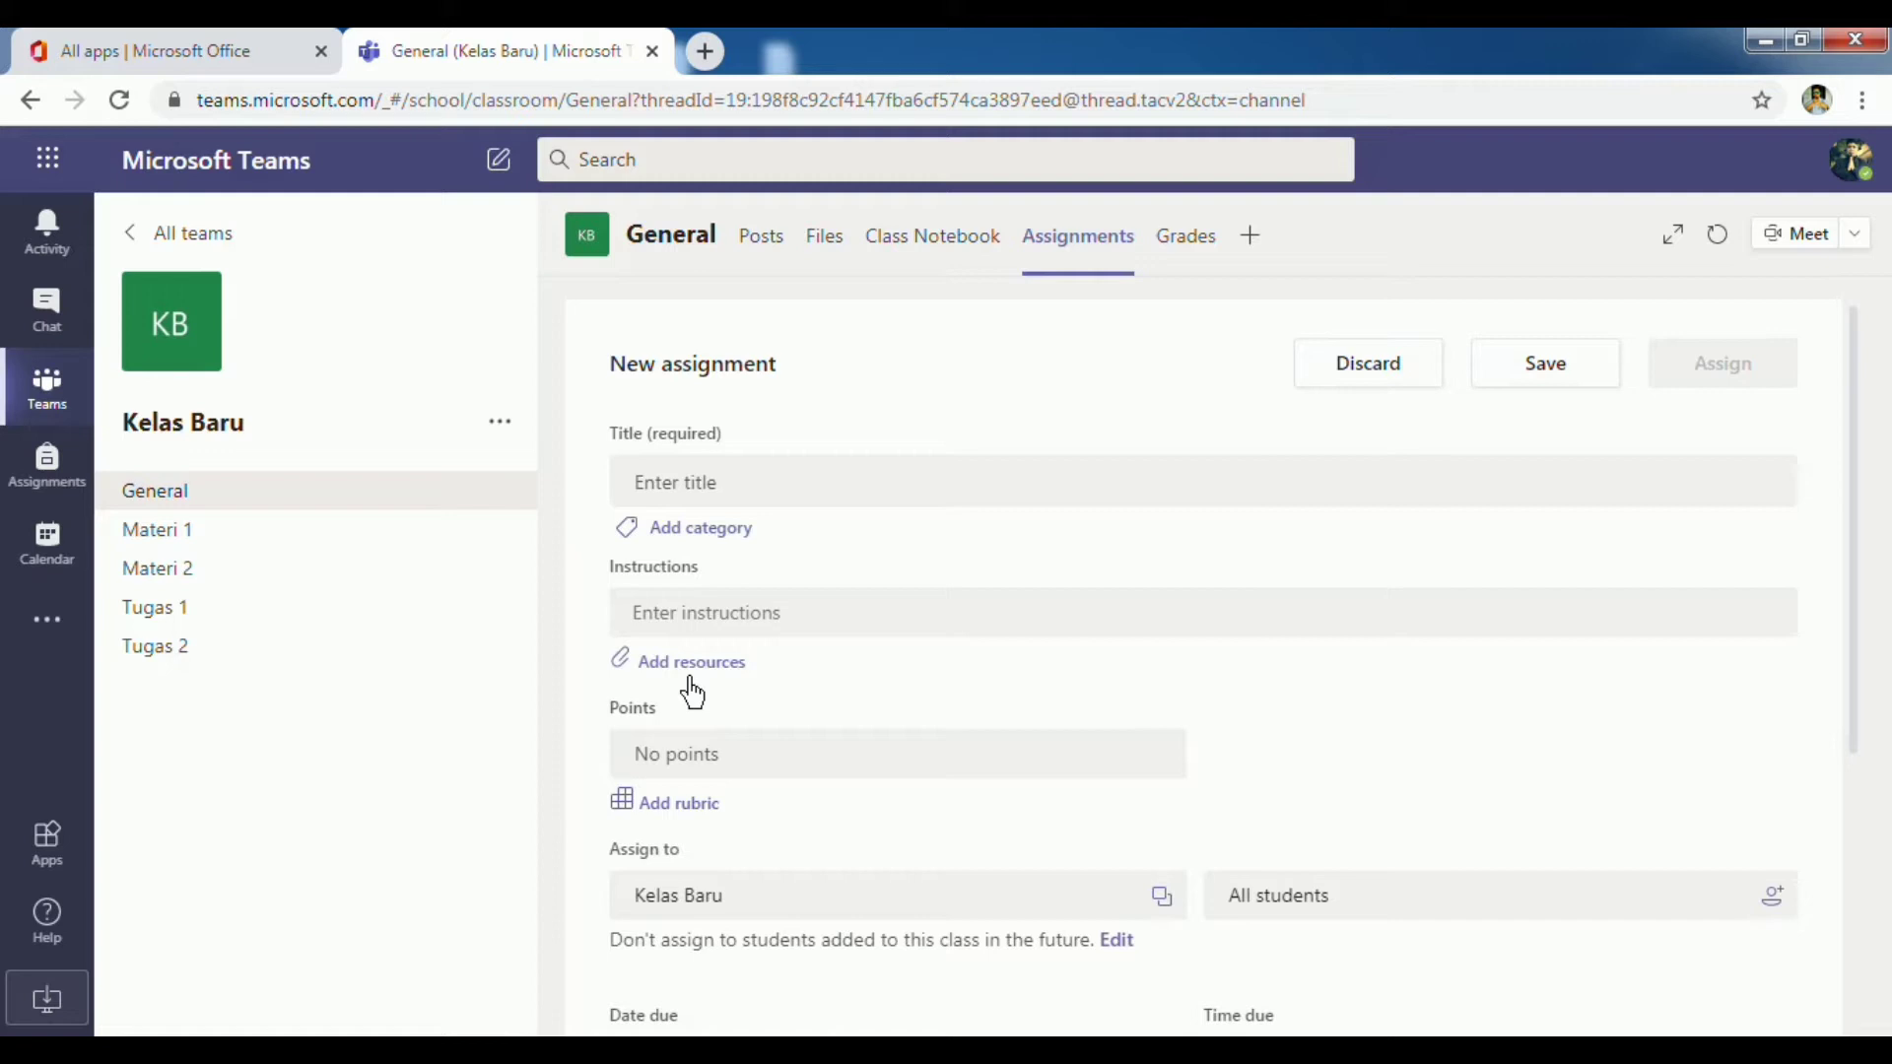
{"action": "left_click", "coordinate": [845, 498]}
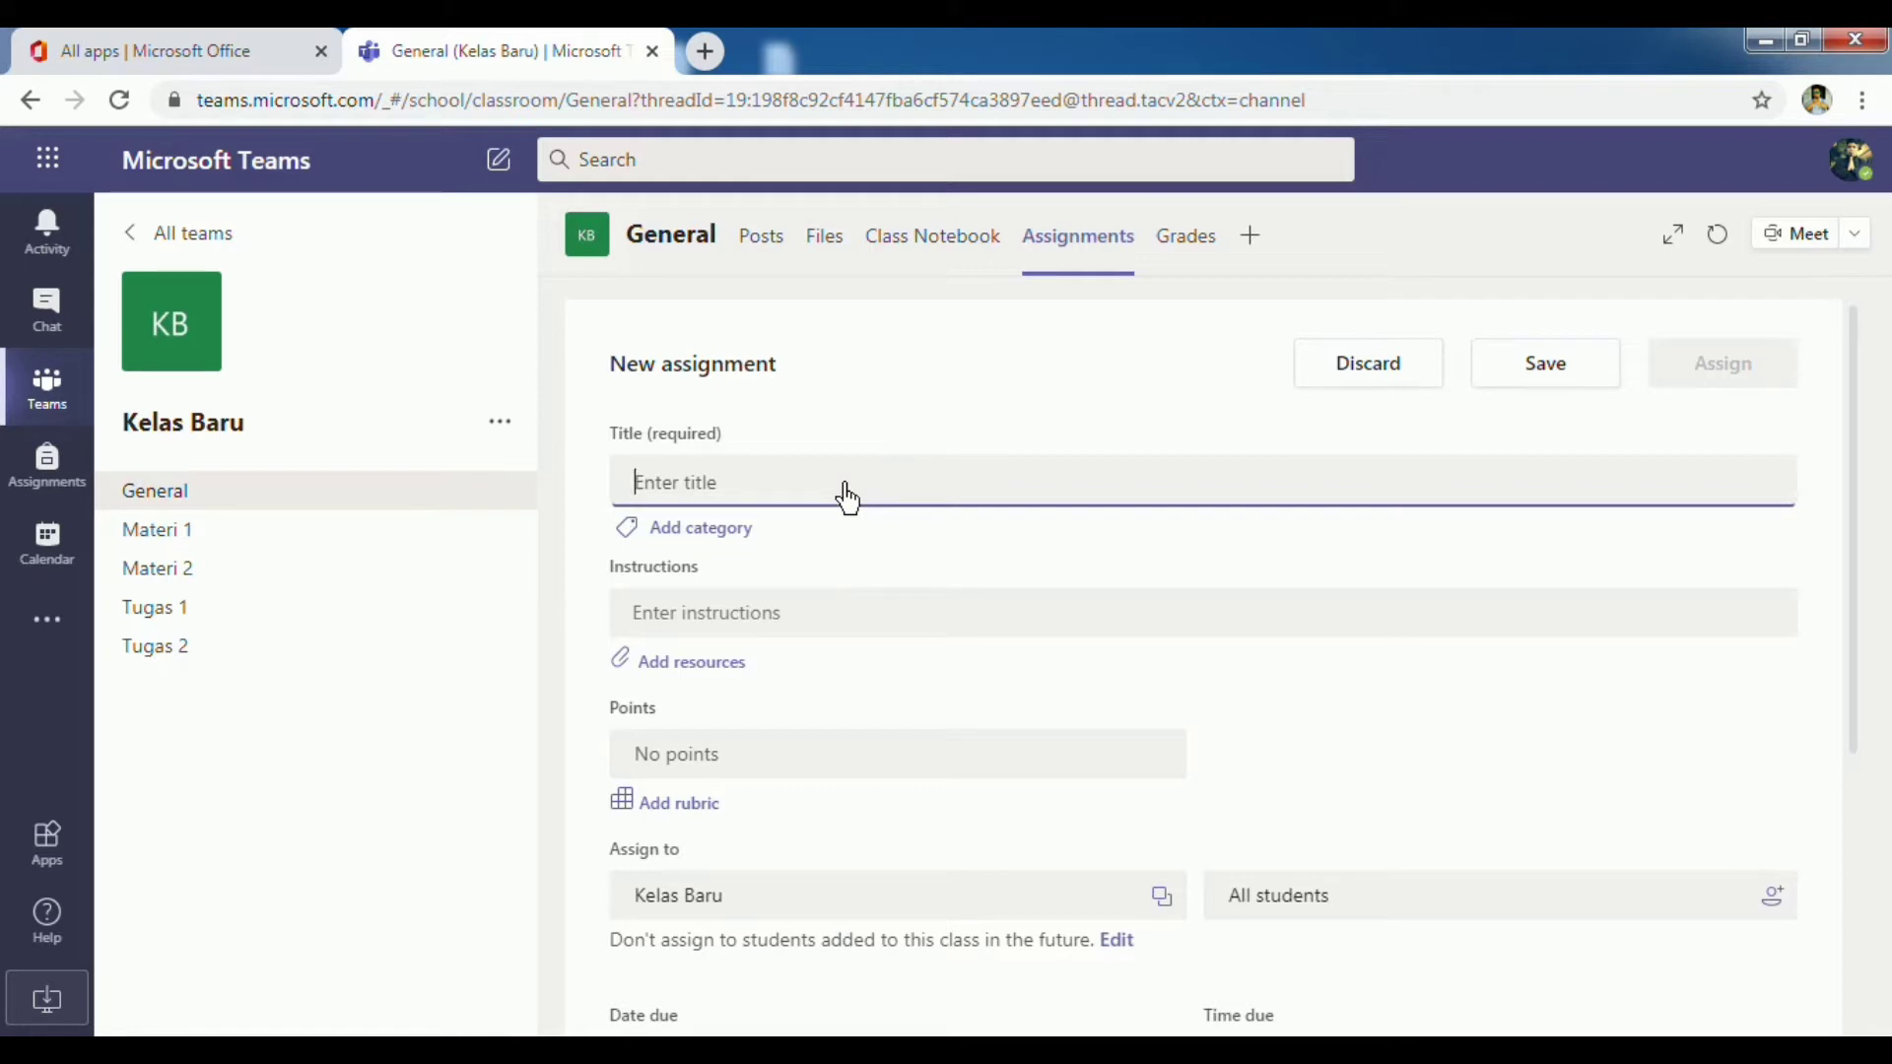
{"action": "type", "text": "Tugas 1"}
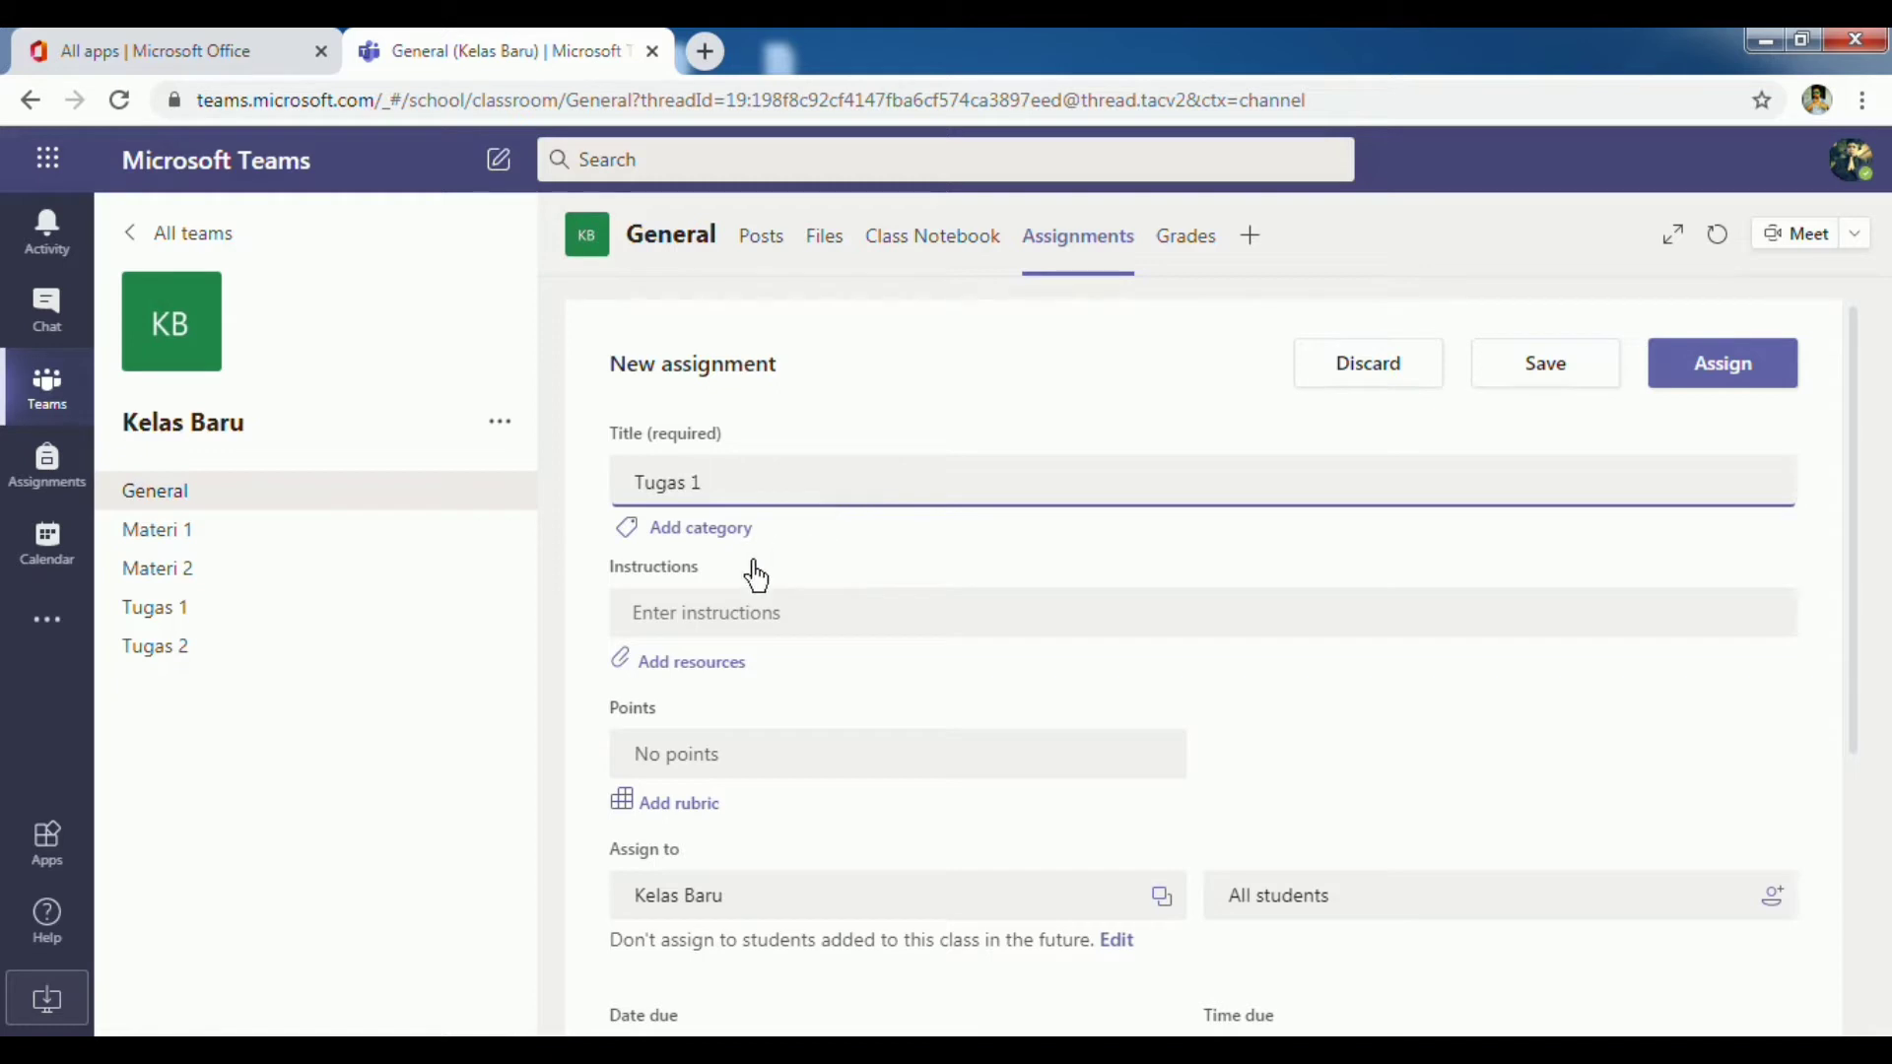
{"action": "left_click", "coordinate": [741, 631]}
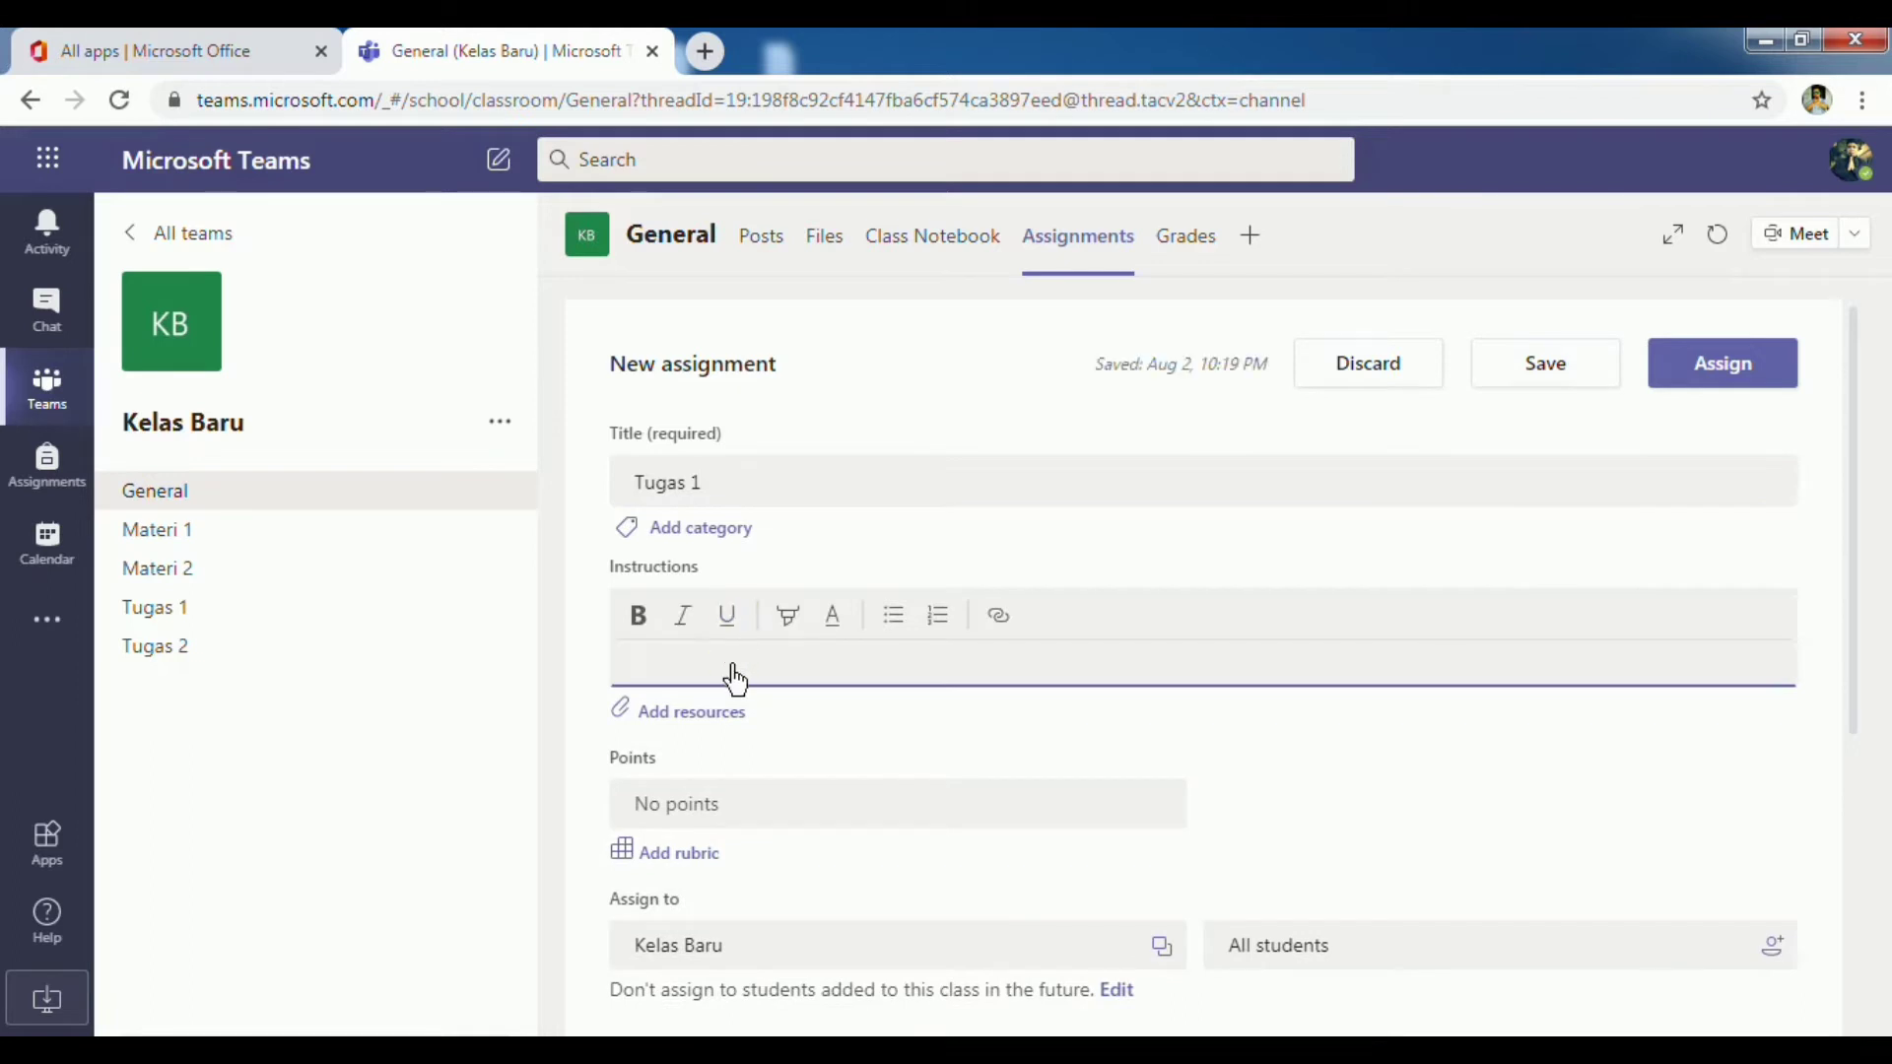
{"action": "type", "text": "Buat Simulasi Jaringan"}
- Attach the file "Lampiran Rubrik Topologi.JPG" from OneDrive as a resource of the assignment
{"action": "scroll", "coordinate": [772, 743], "scroll_direction": "down", "scroll_amount": 1}
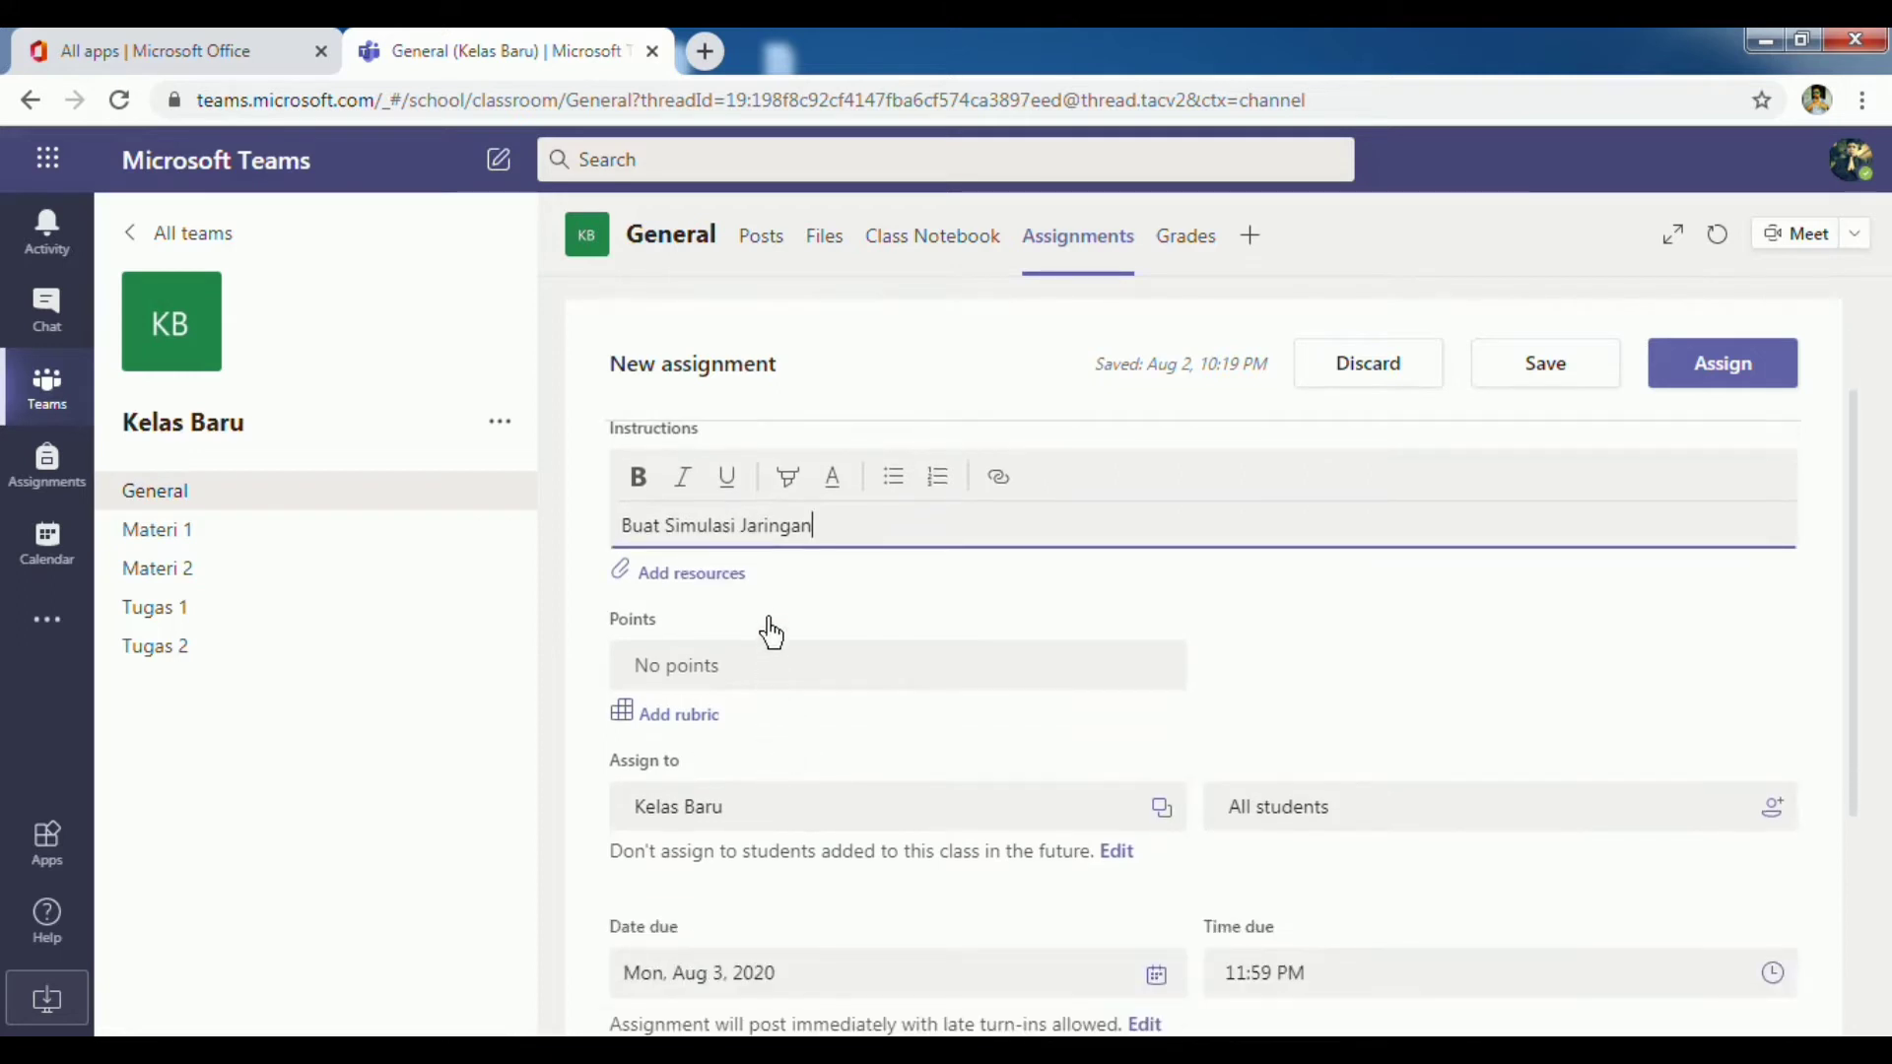
{"action": "left_click", "coordinate": [737, 573]}
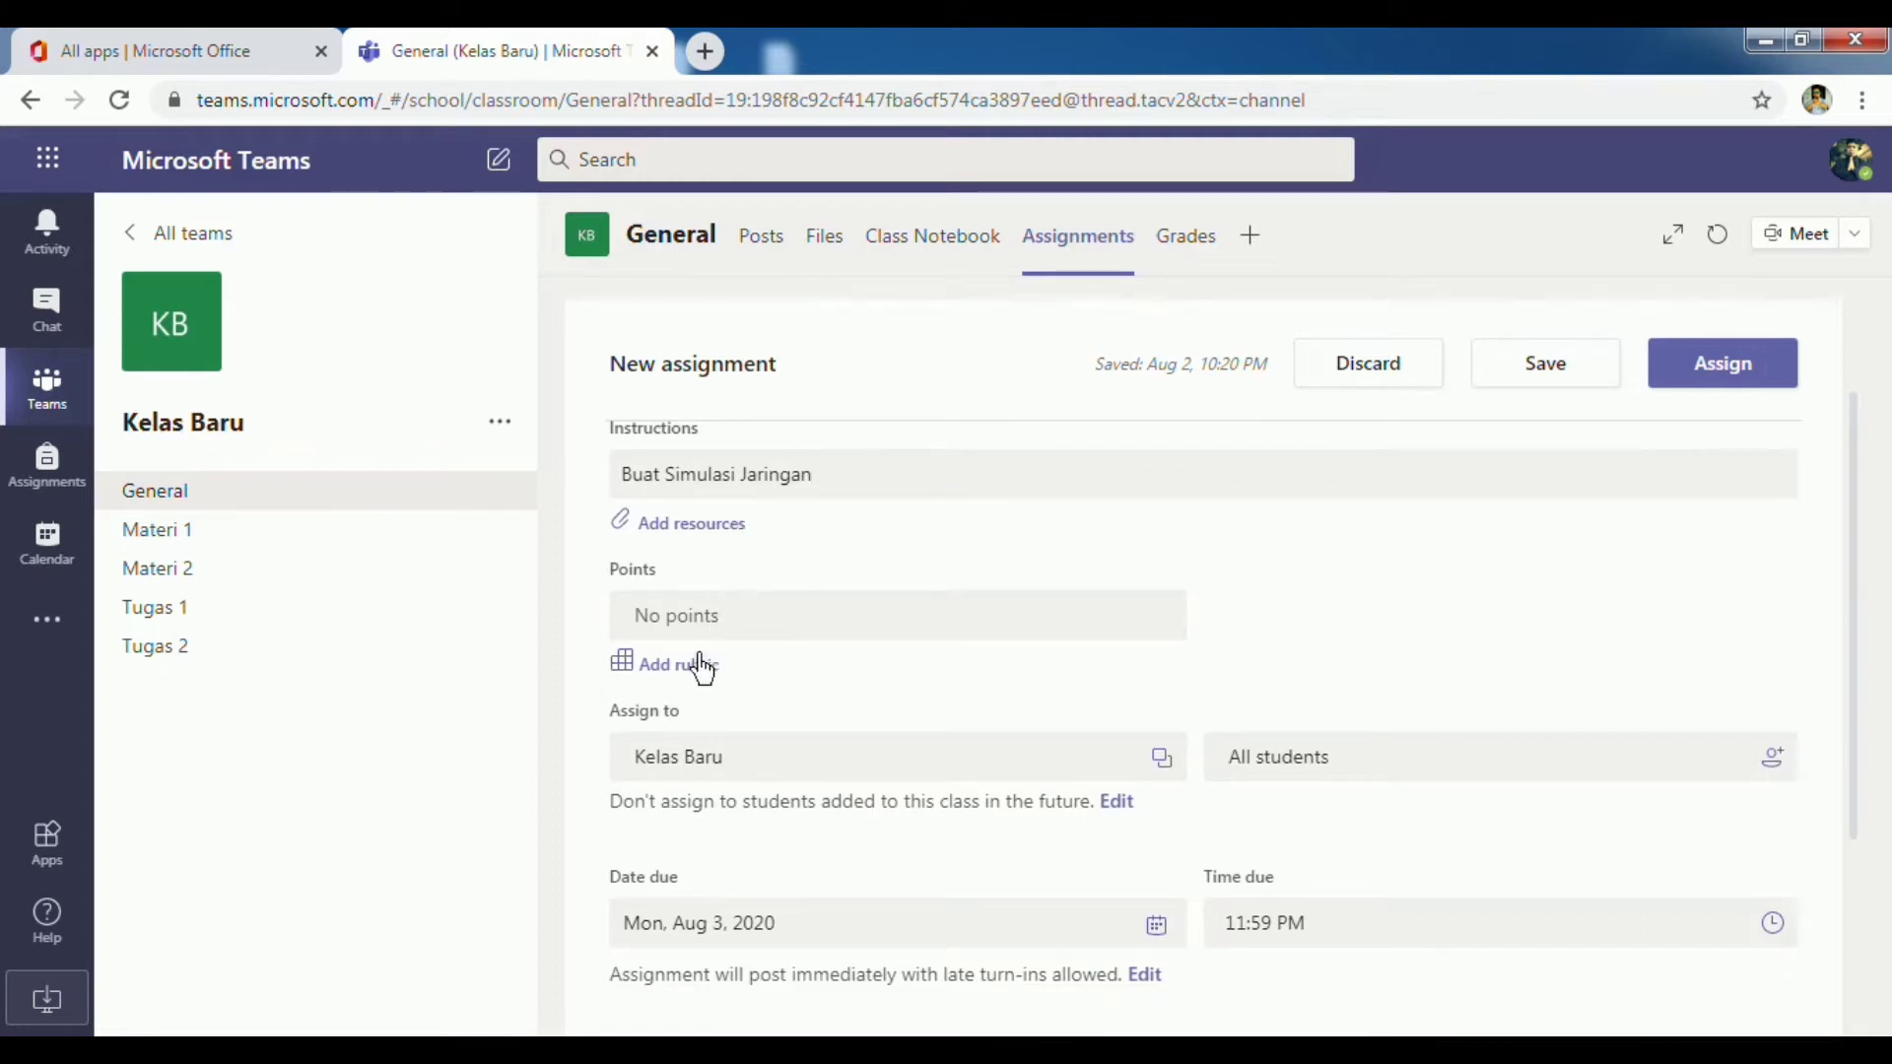
{"action": "left_click", "coordinate": [681, 526]}
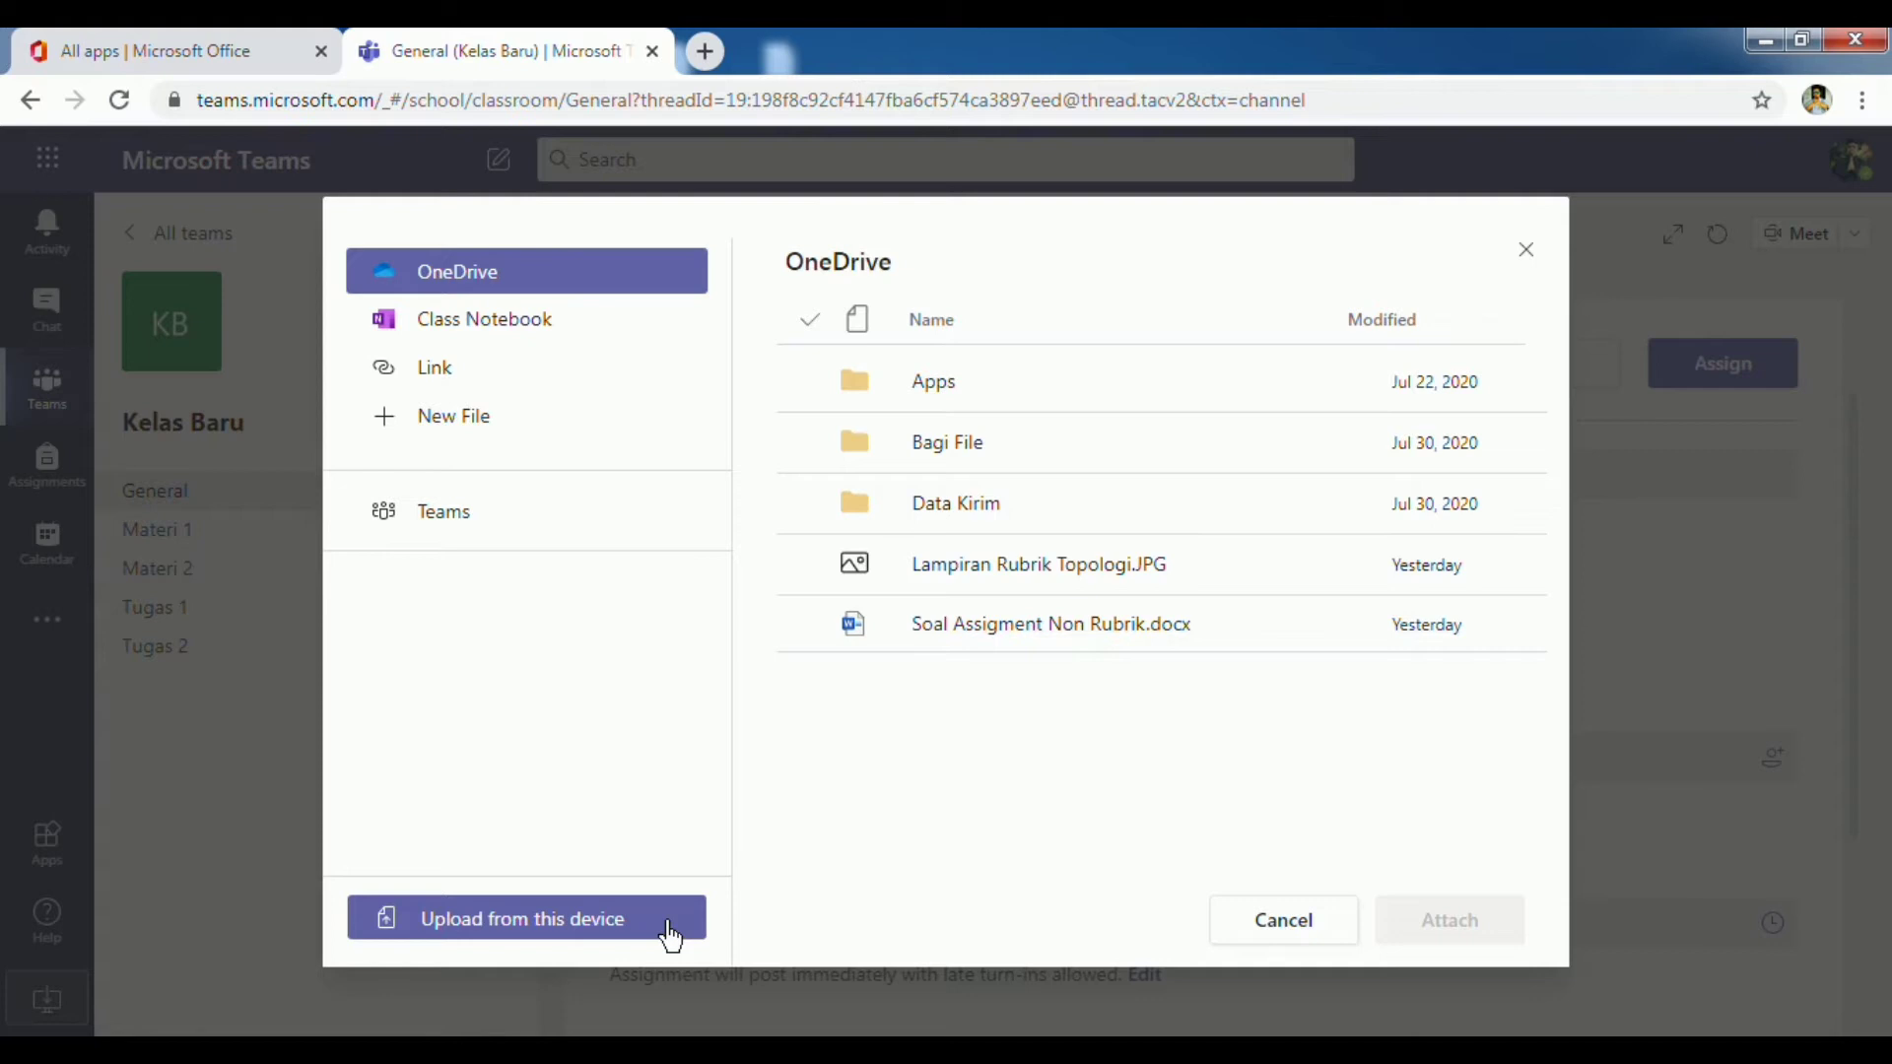
{"action": "left_click", "coordinate": [638, 266]}
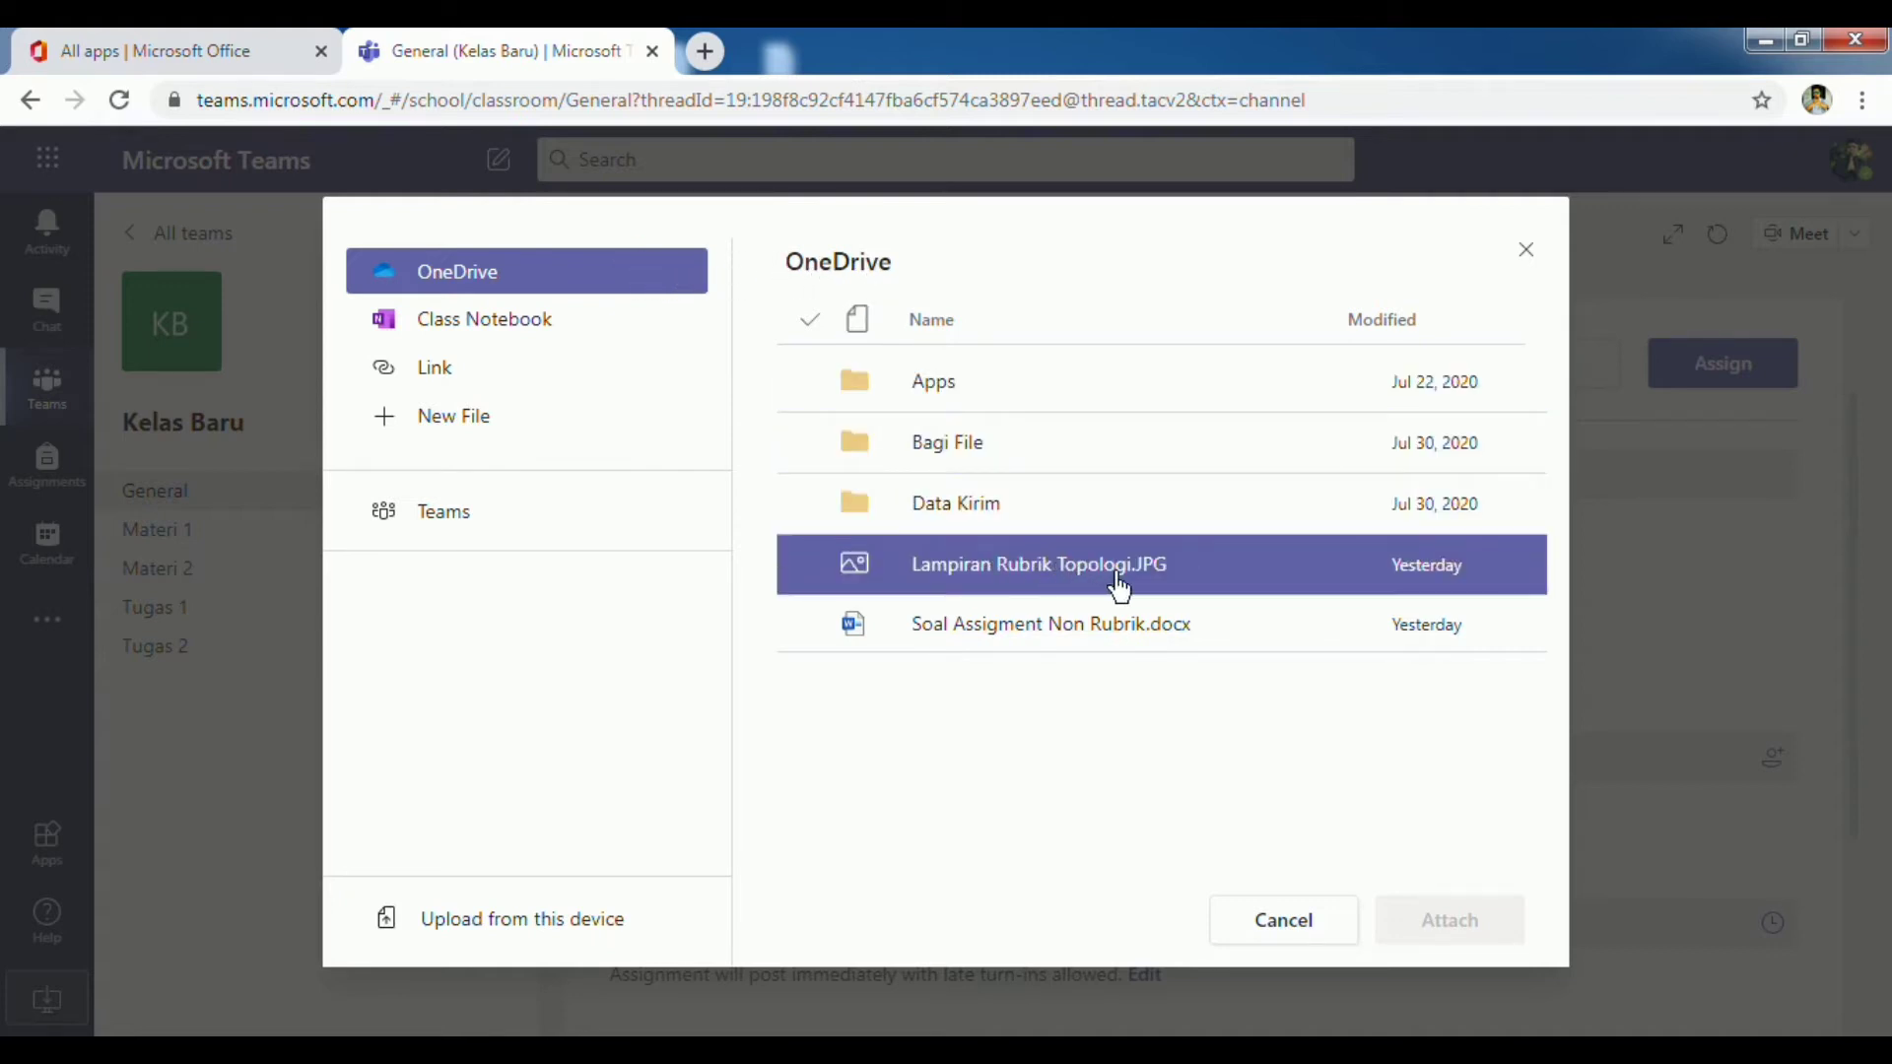
{"action": "left_click", "coordinate": [1218, 581]}
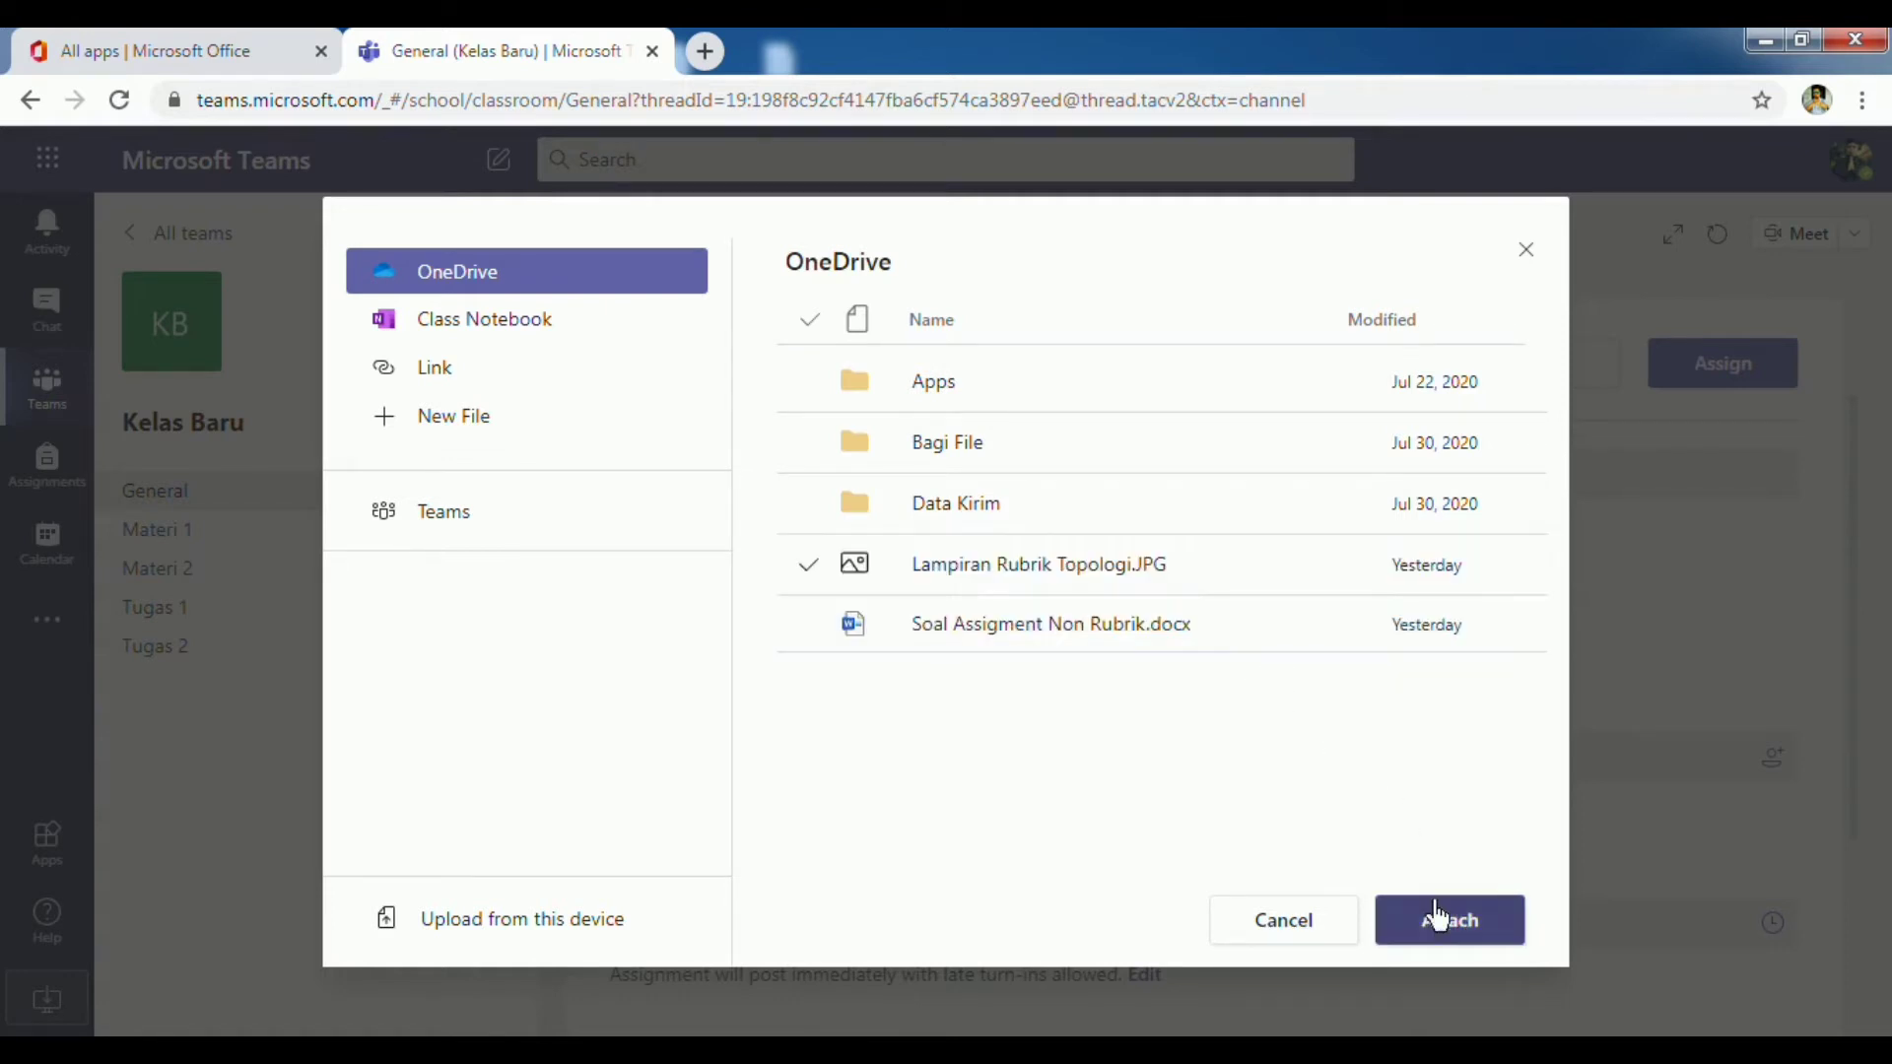
{"action": "left_click", "coordinate": [1447, 922]}
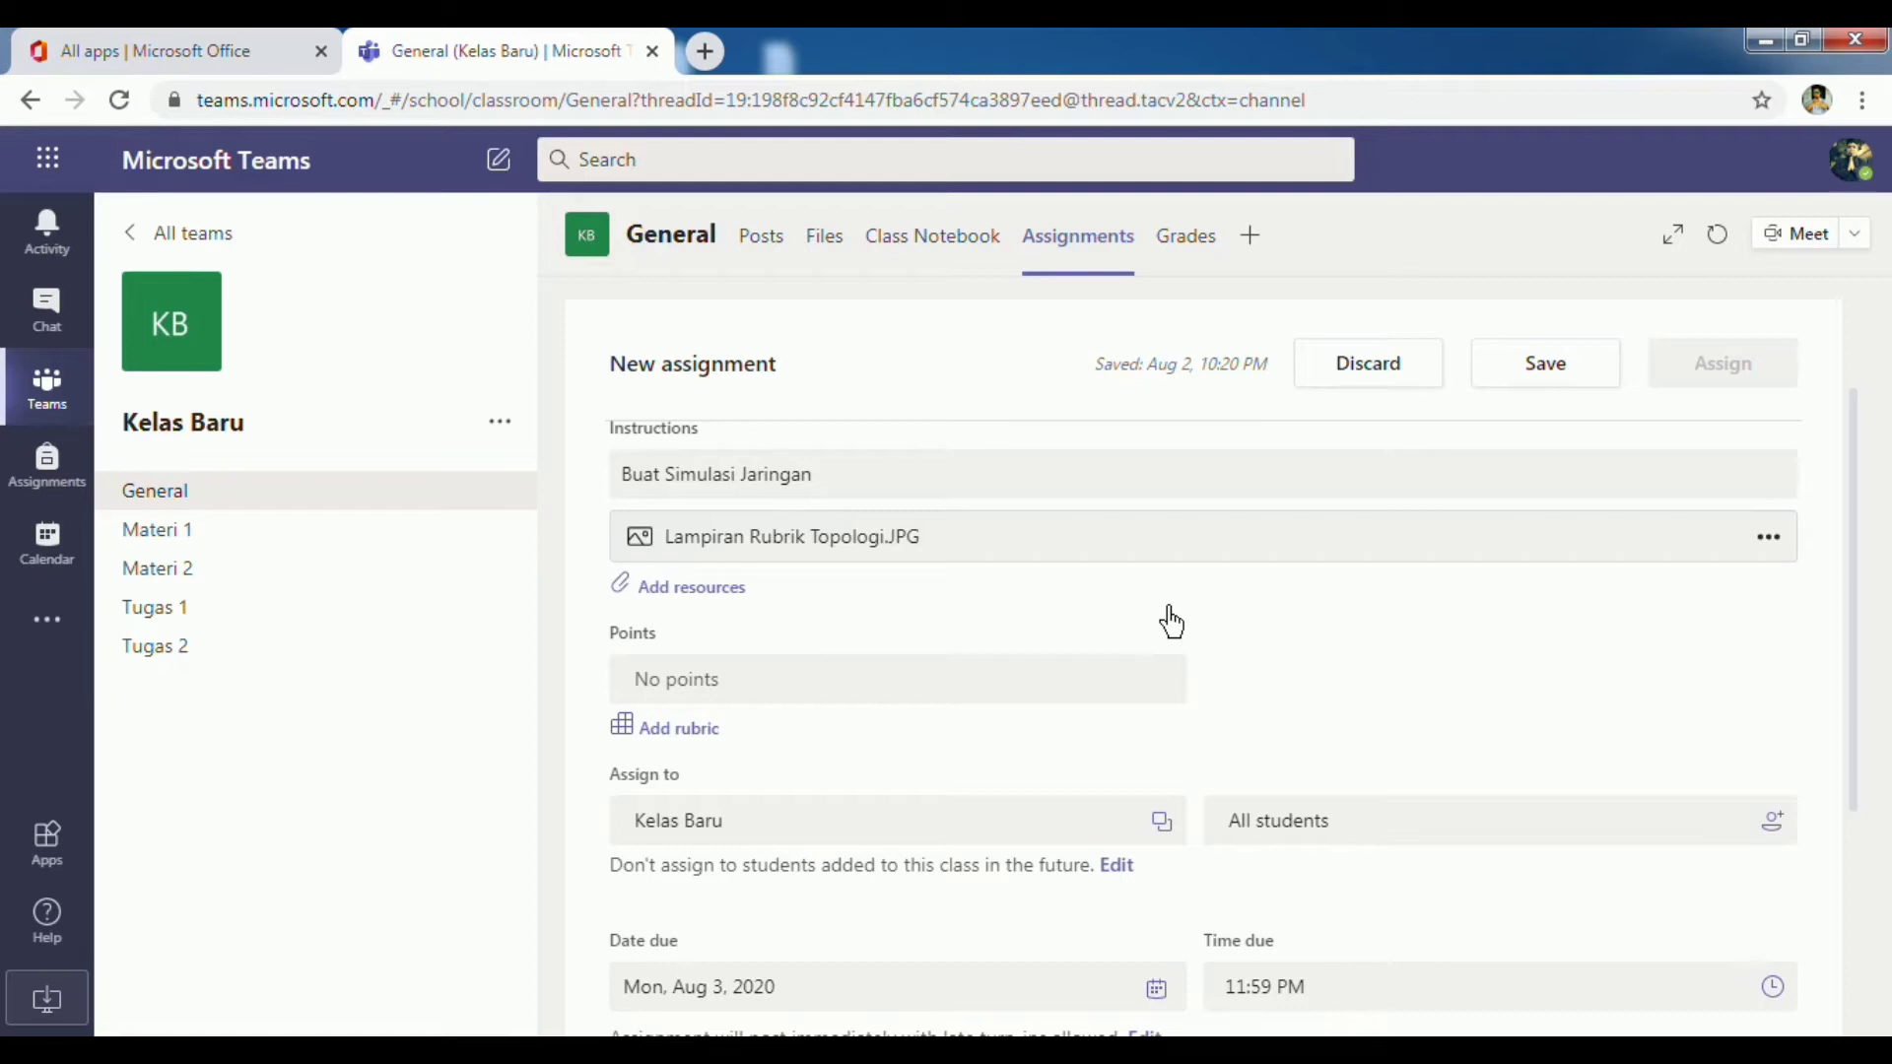
- Set the assignment's points to 100
{"action": "left_click", "coordinate": [703, 696]}
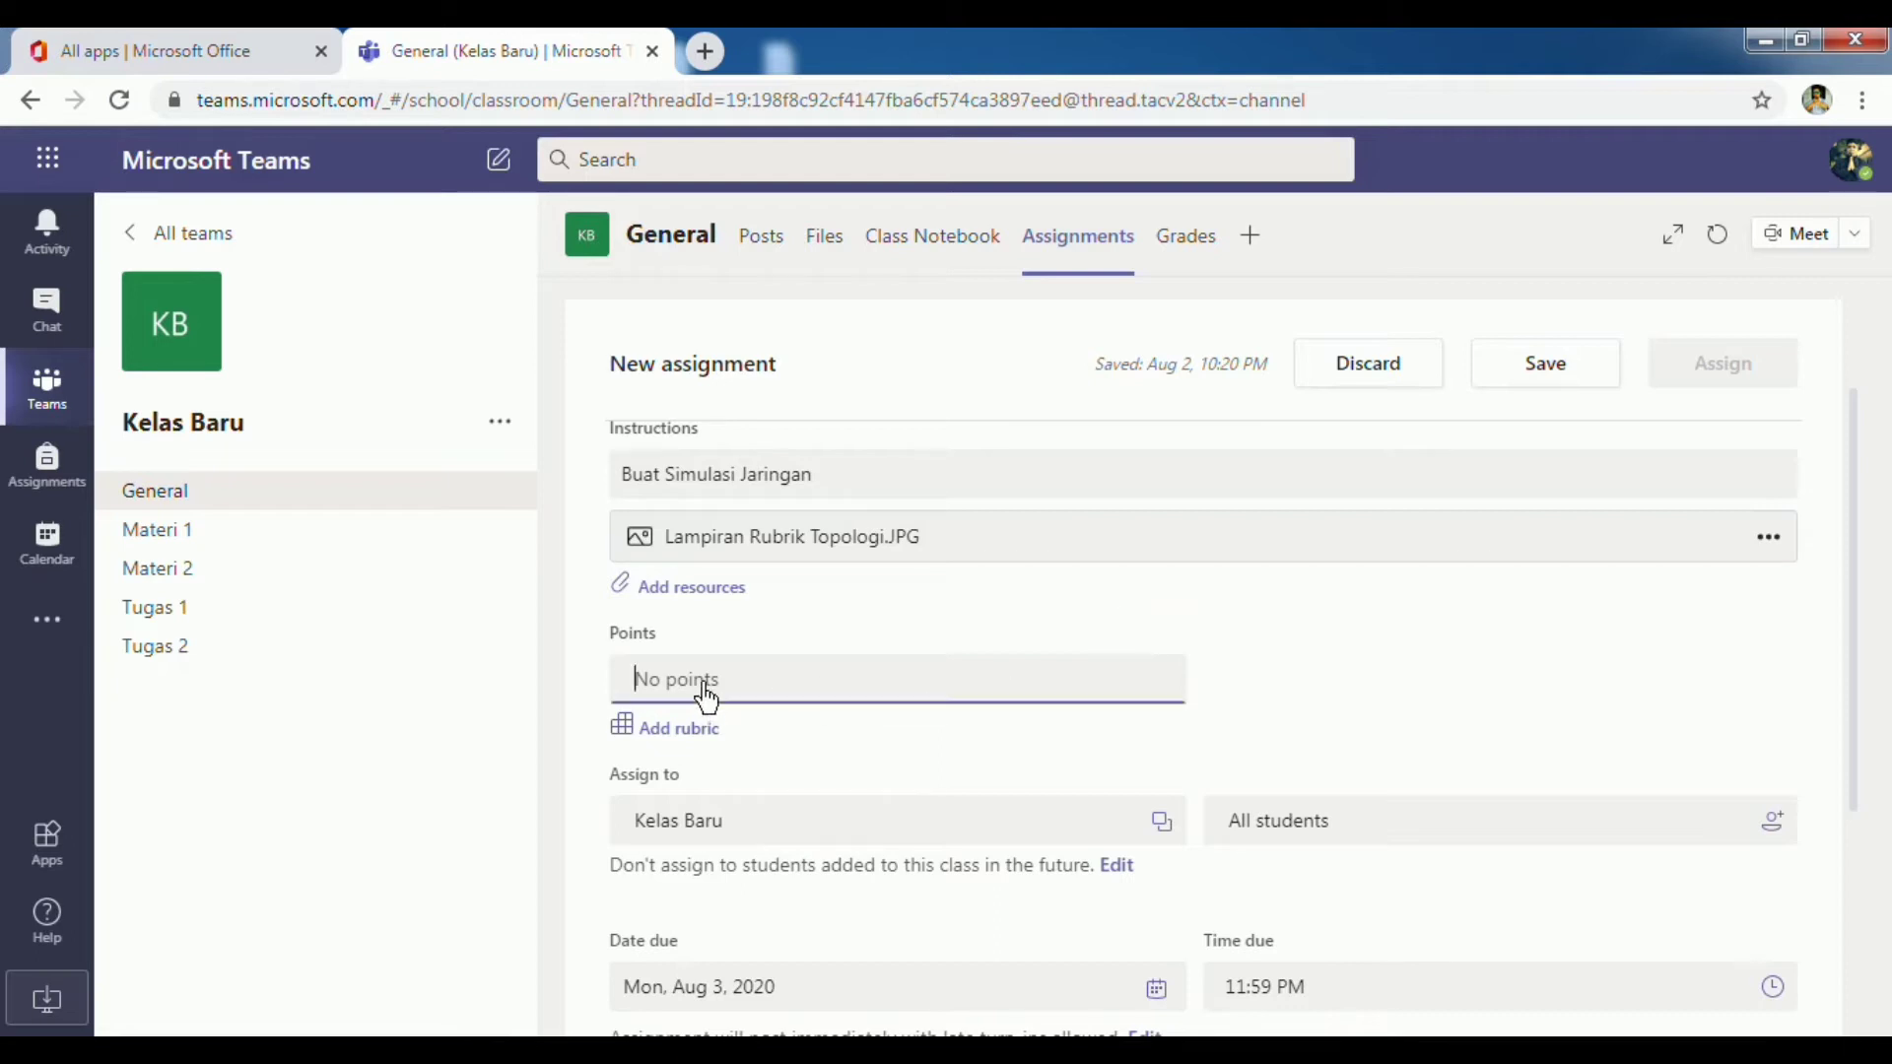
{"action": "type", "text": "100"}
{"action": "scroll", "coordinate": [704, 695], "scroll_direction": "down", "scroll_amount": 2}
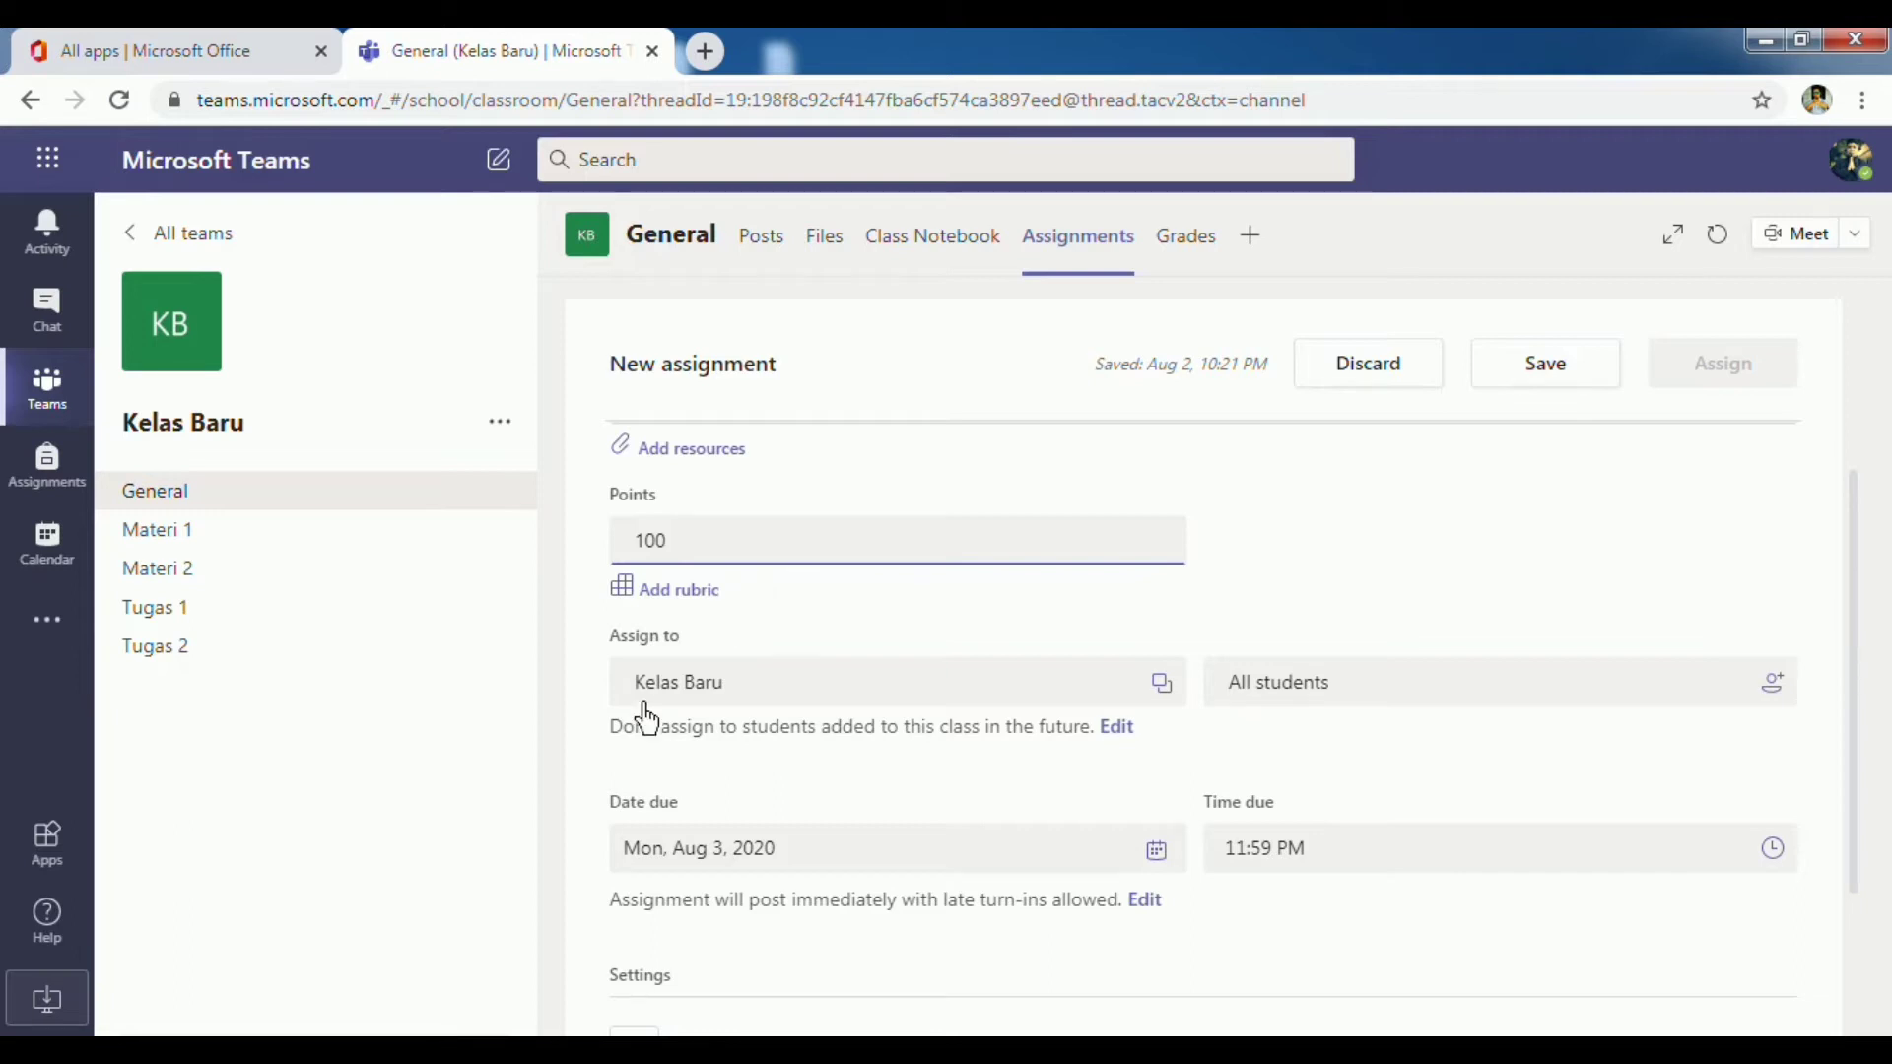
- Consult the Kerangka Rubrik table in Word, and start a new rubric with points enabled for the assignment in Teams
{"action": "left_click", "coordinate": [286, 1055]}
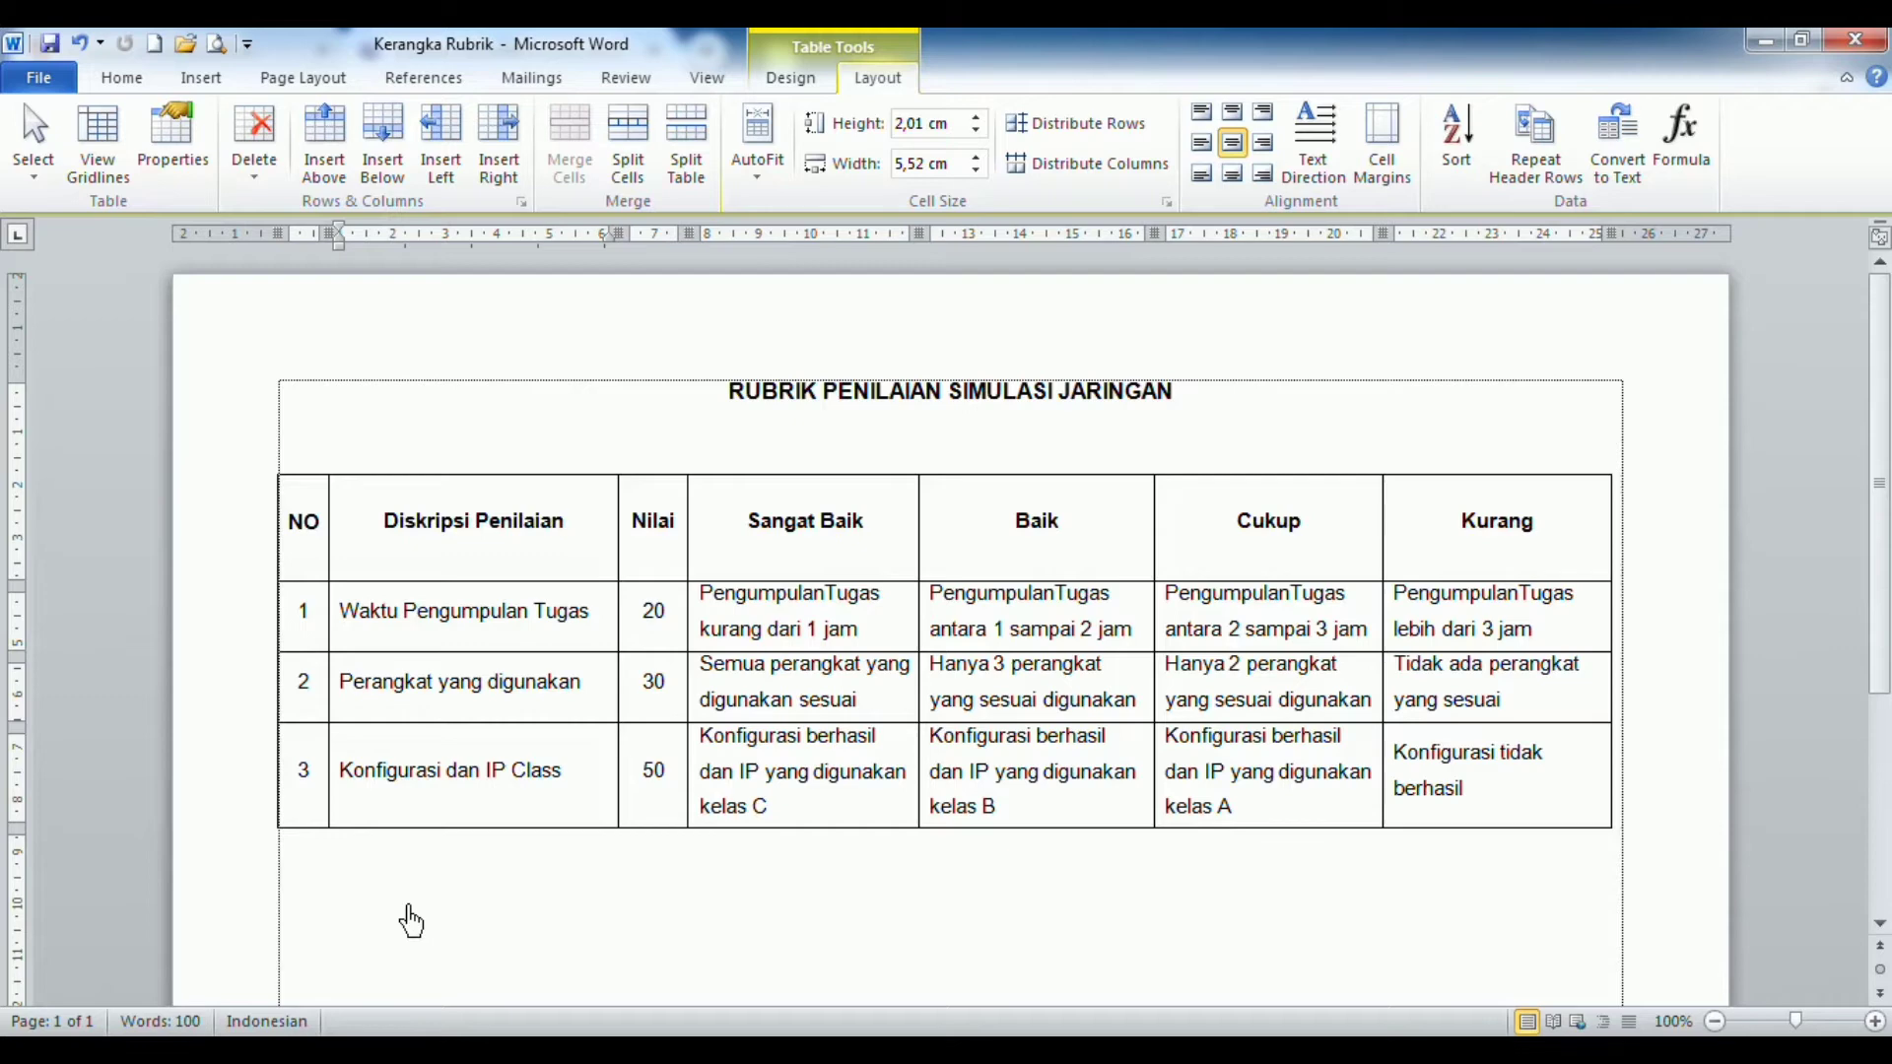
{"action": "mouse_move", "coordinate": [294, 1055]}
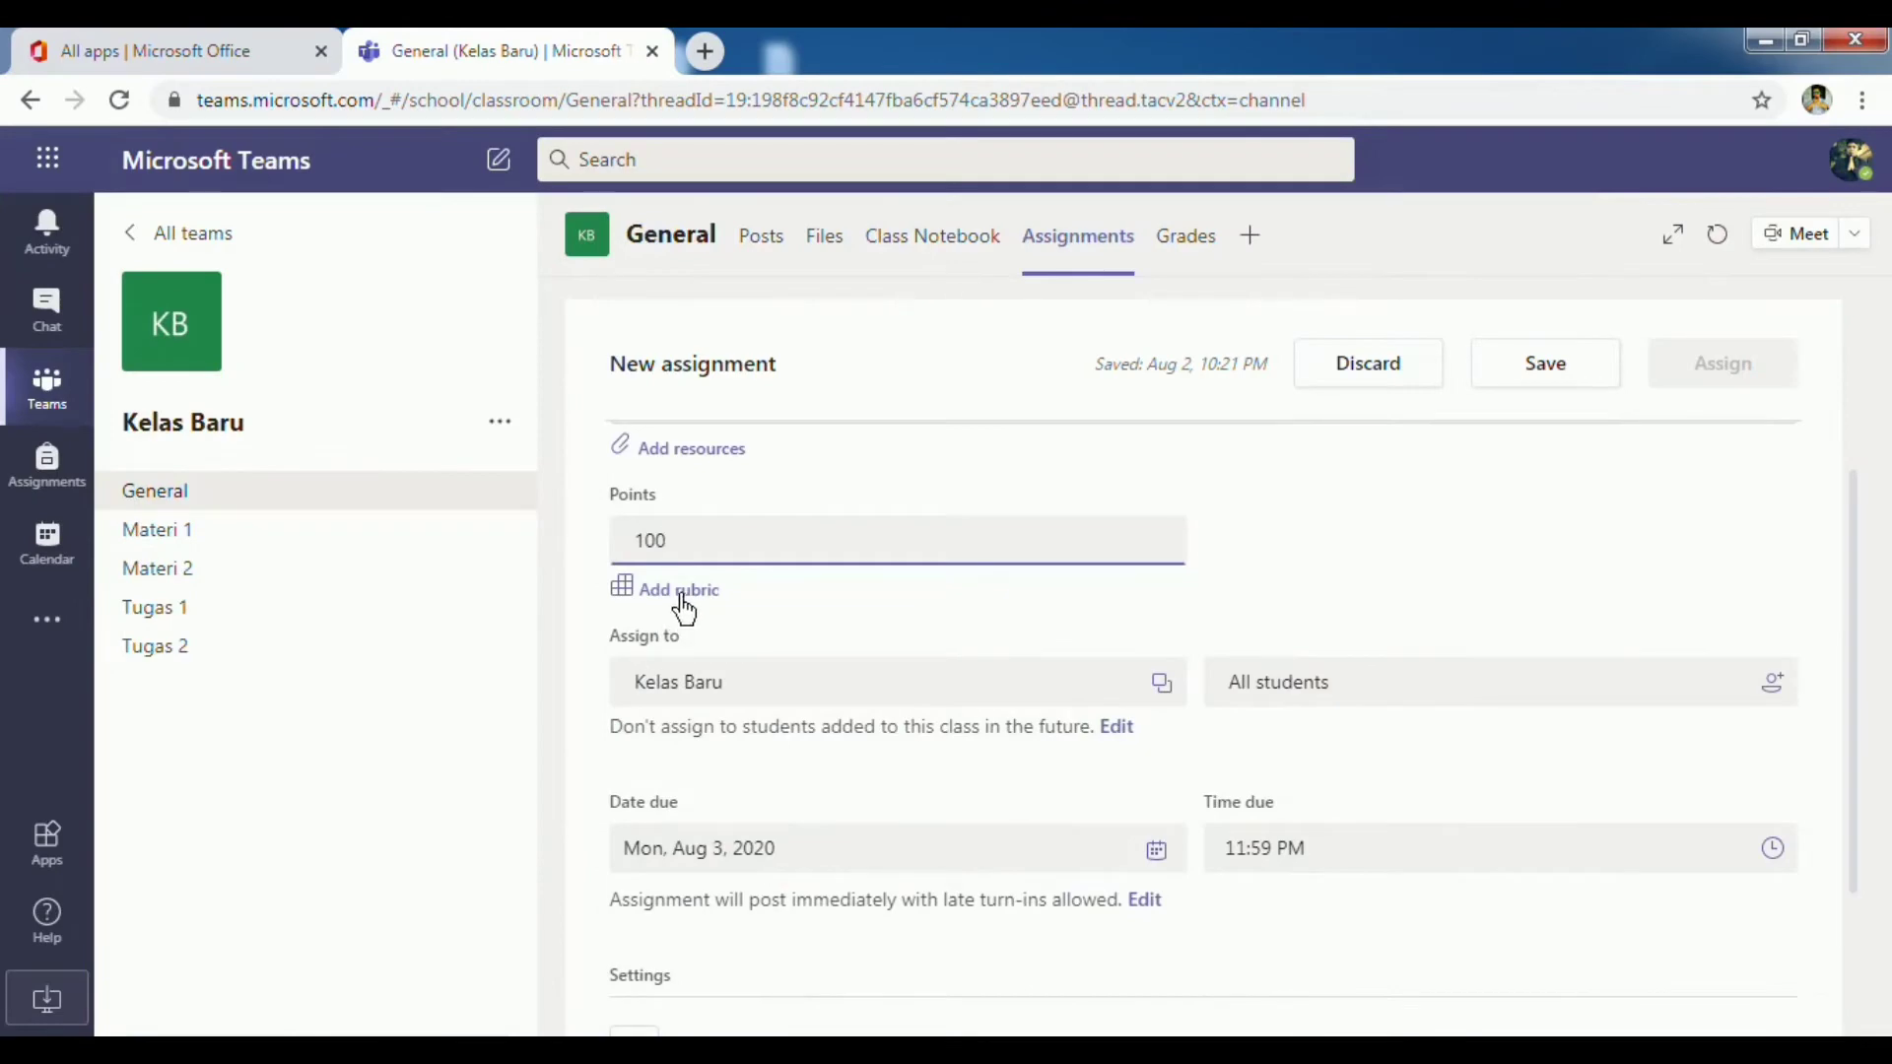
{"action": "left_click", "coordinate": [690, 597]}
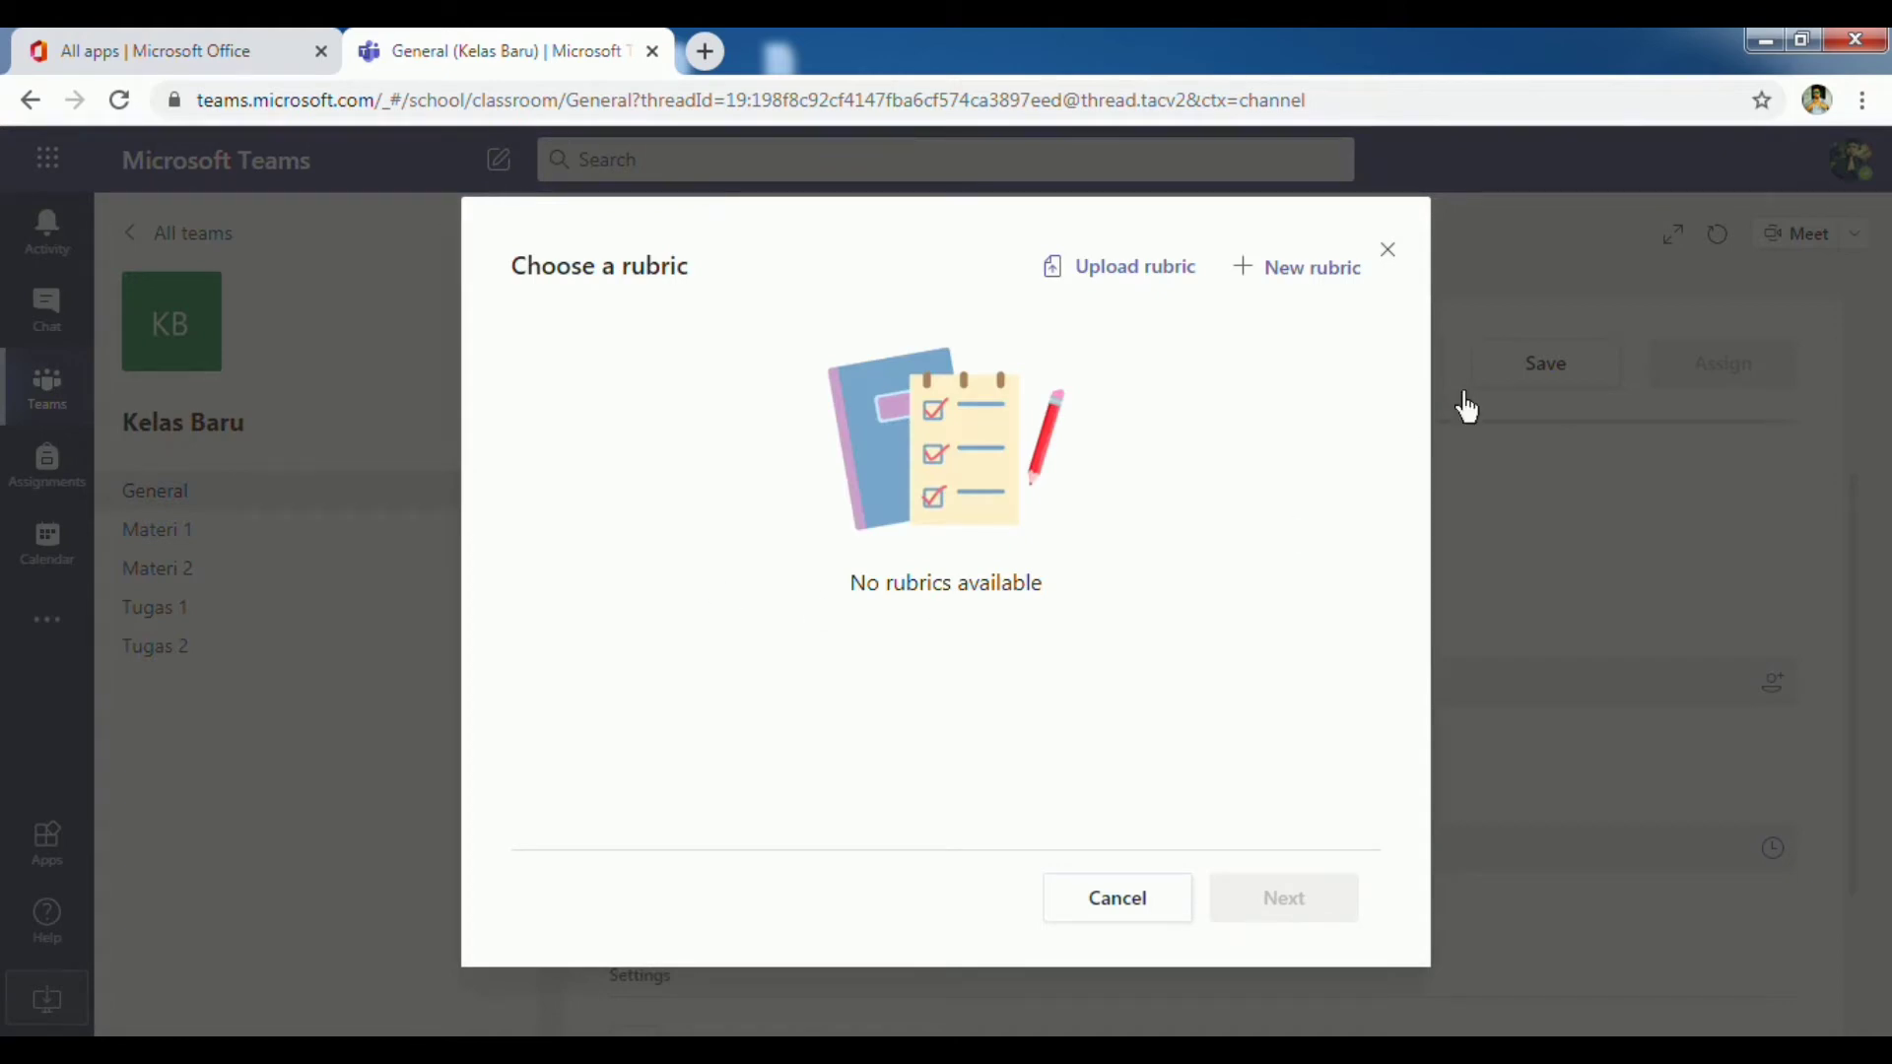
{"action": "left_click", "coordinate": [1304, 282]}
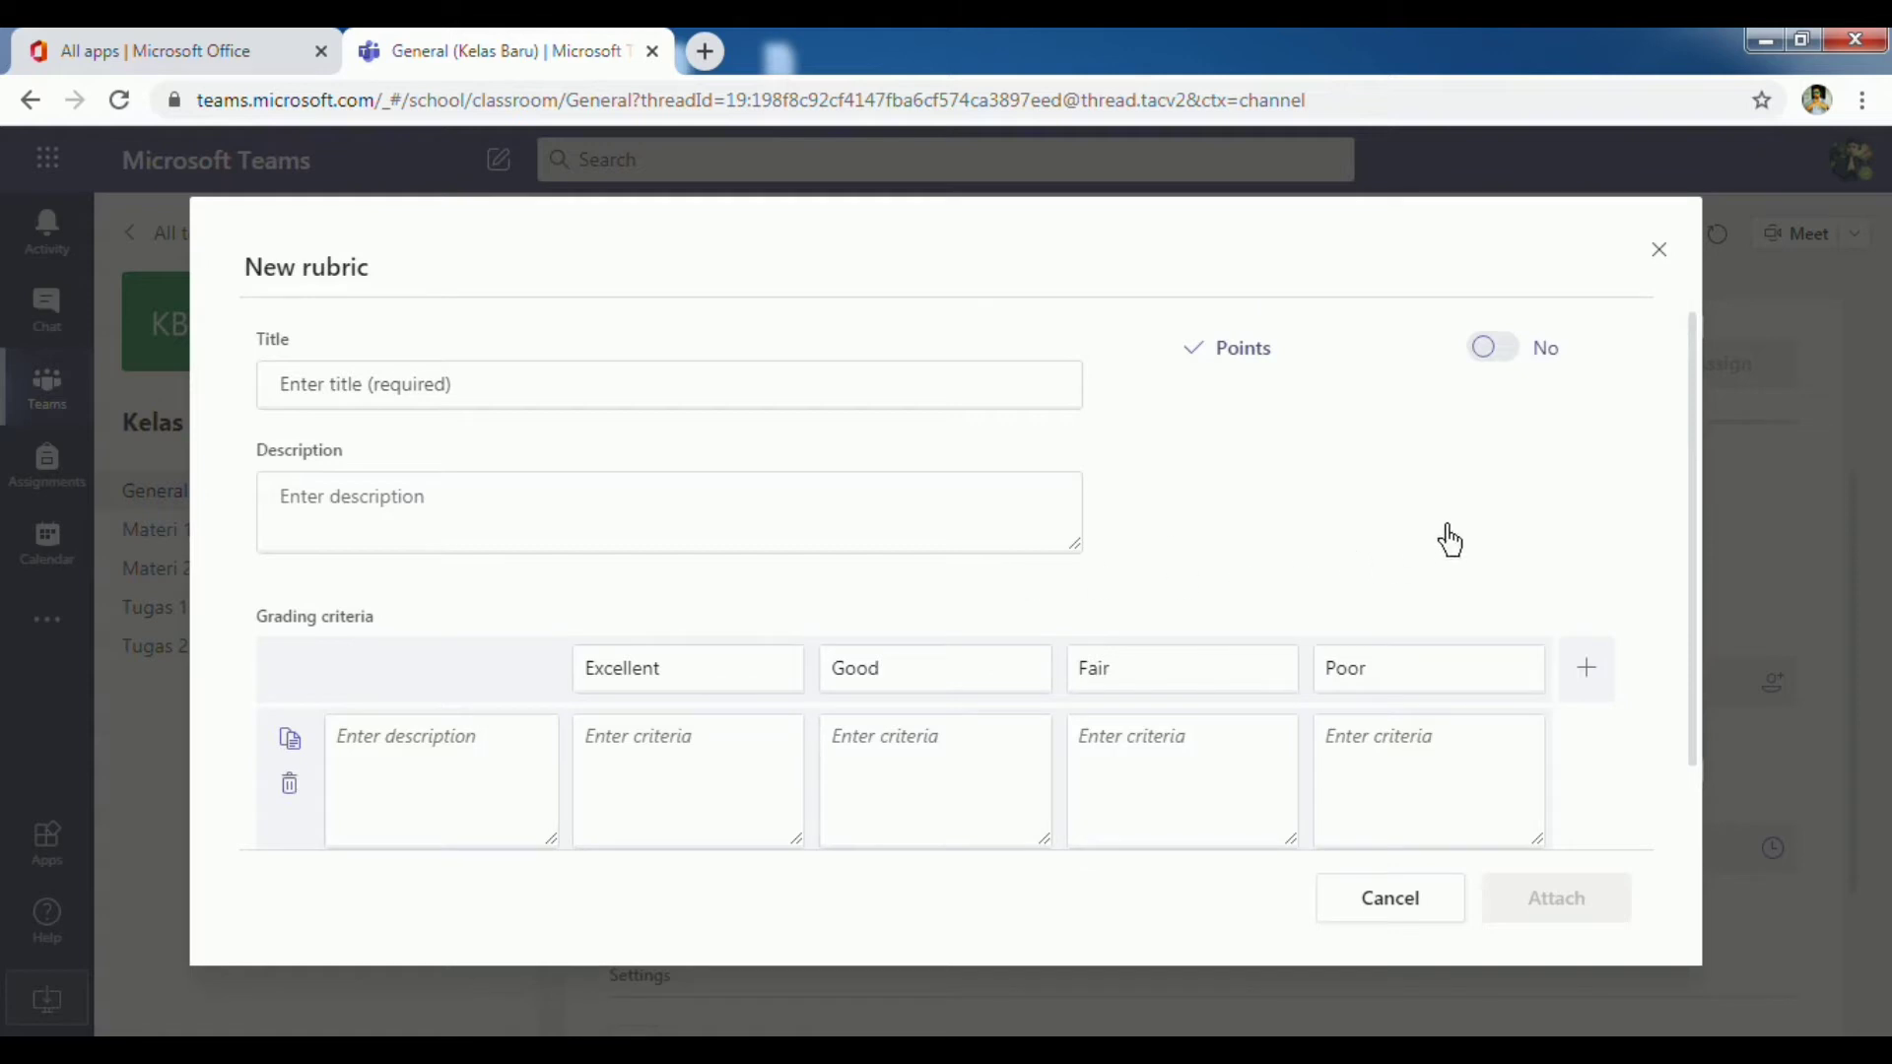
{"action": "left_click", "coordinate": [1495, 350]}
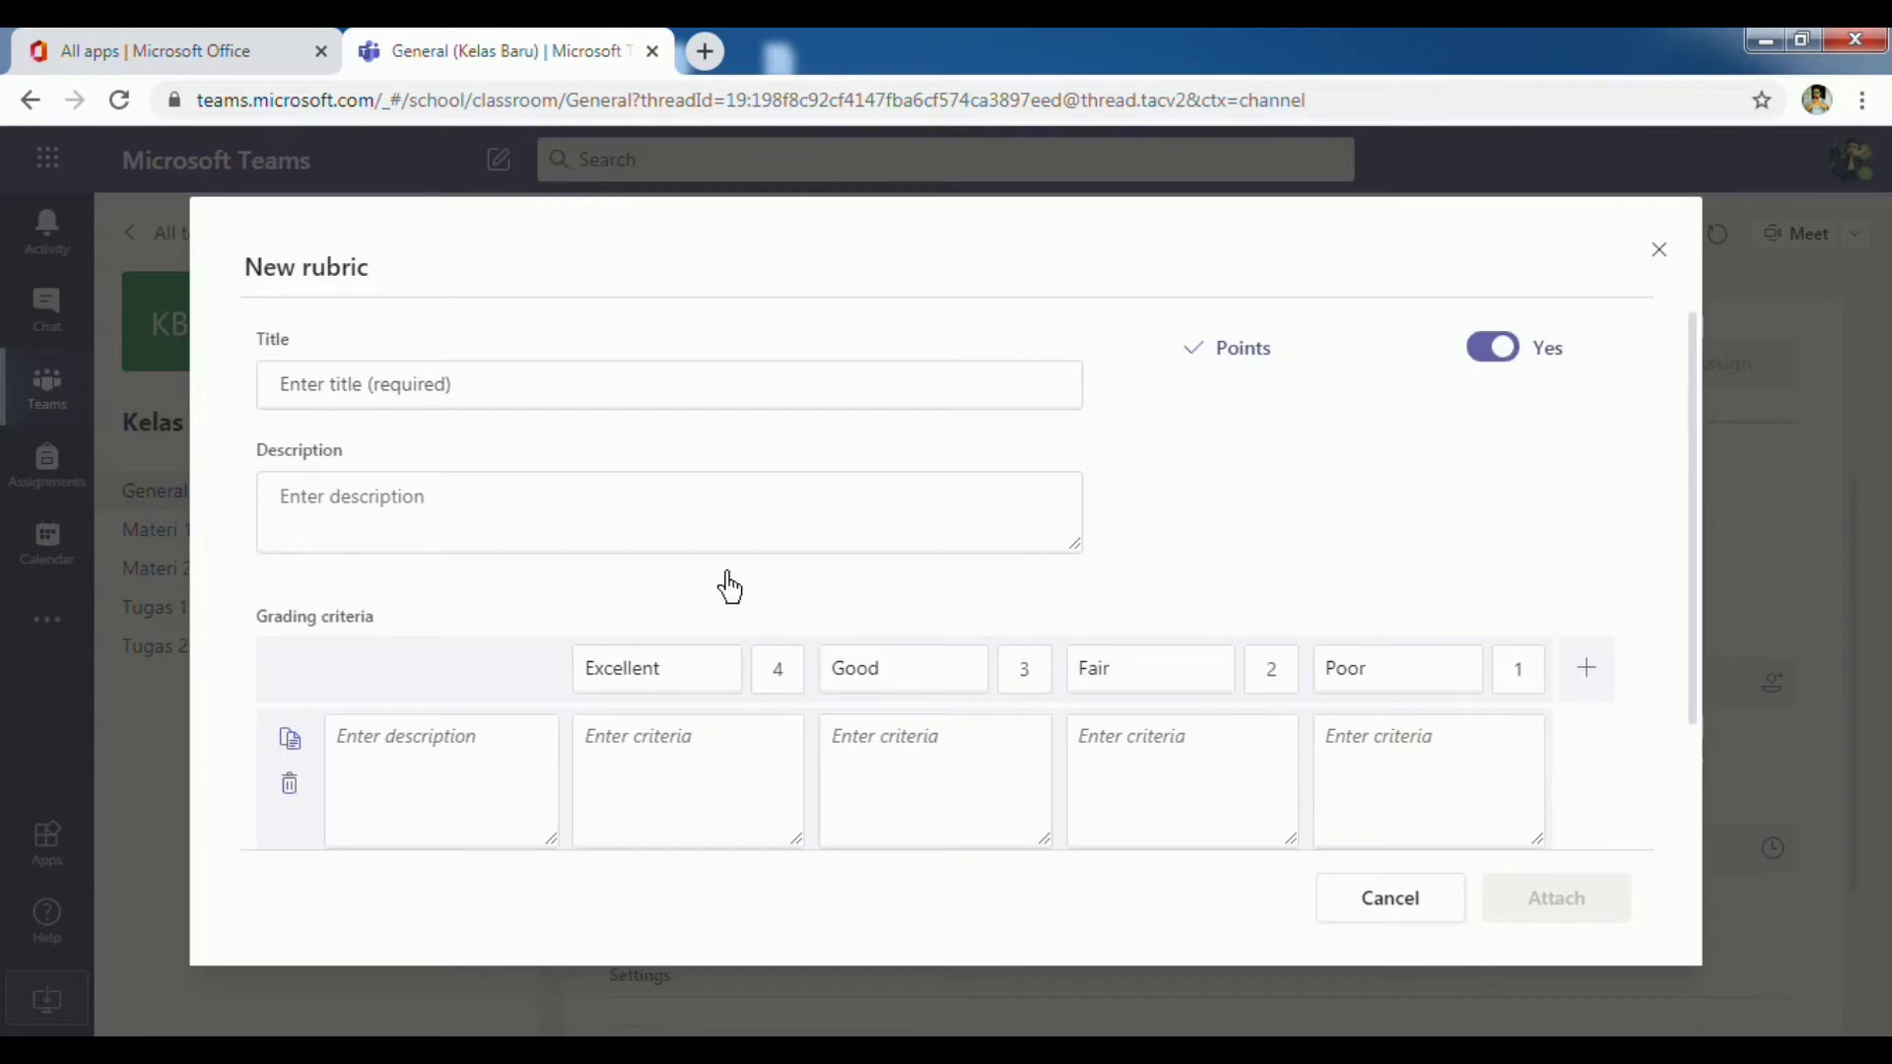
- Rename the four rubric rating levels, from highest to lowest, as "Sangat Baik", "Baik", "Cukup" and "Kurang"
{"action": "left_click", "coordinate": [687, 670]}
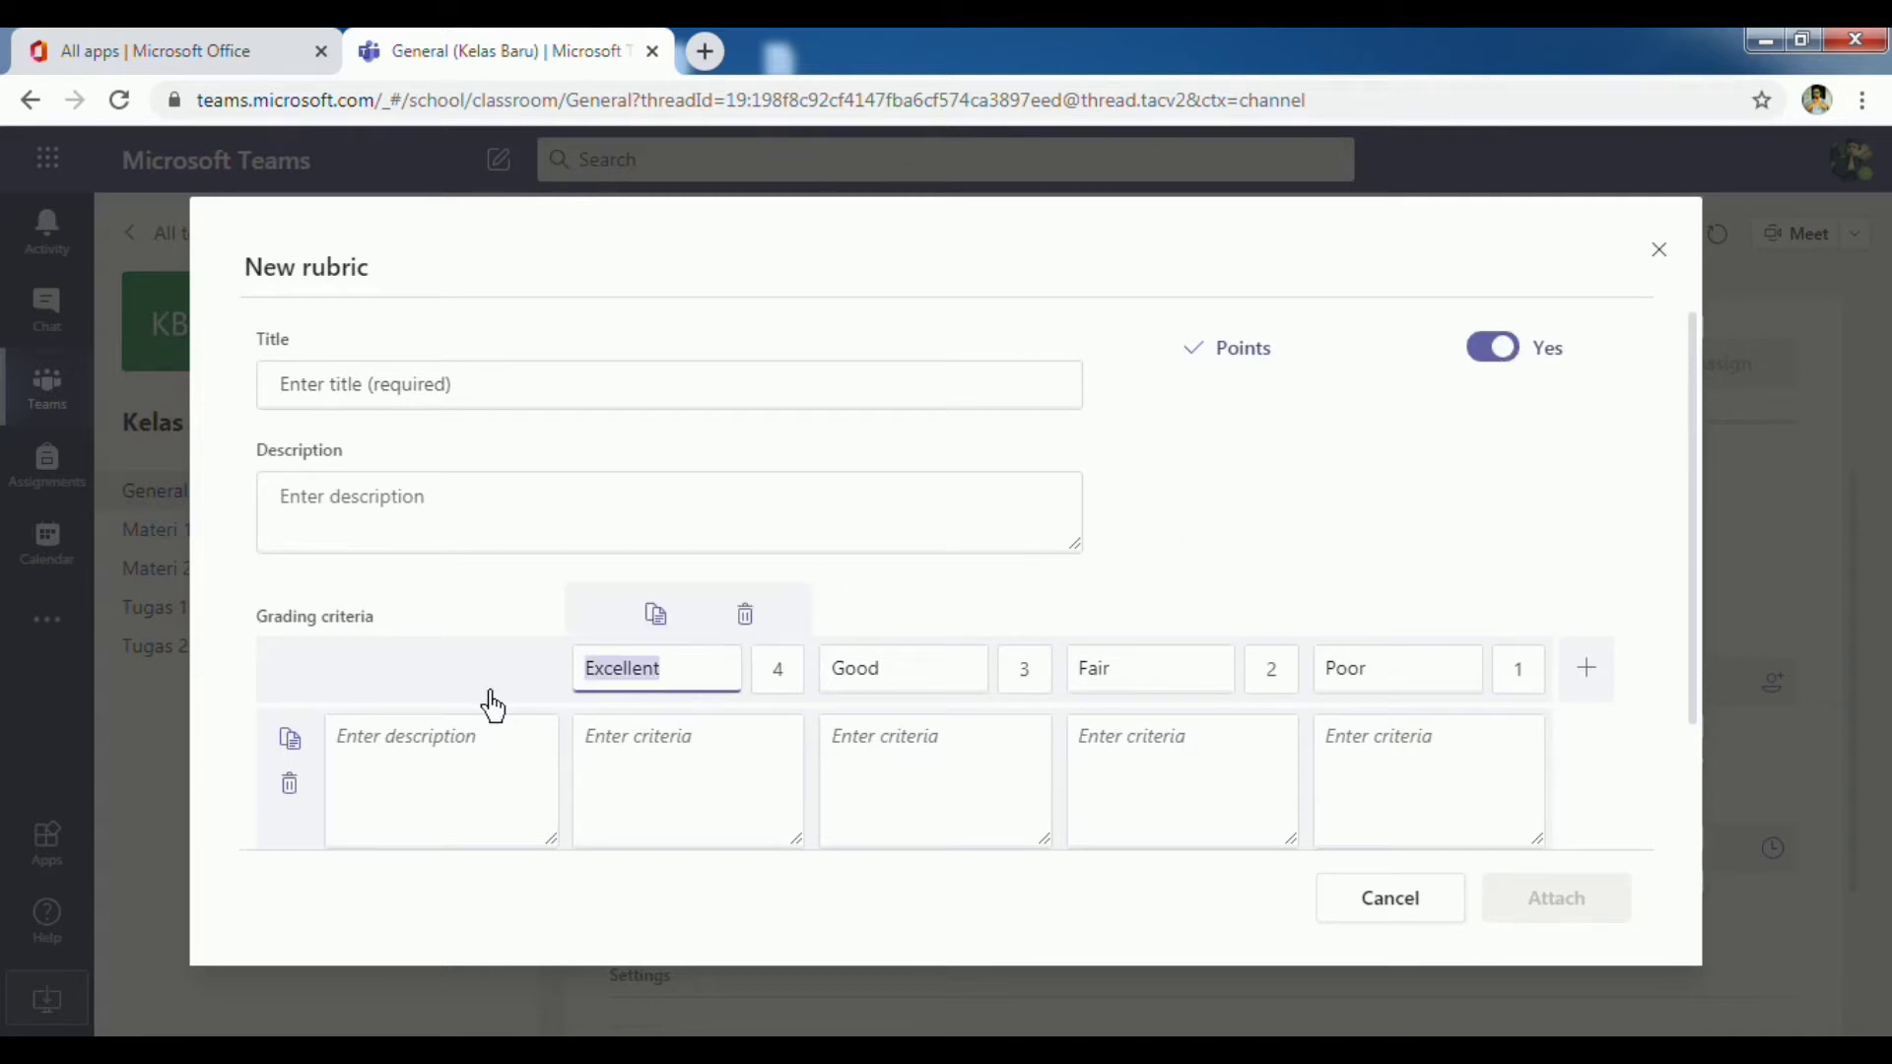
{"action": "type", "text": "Sangayt Baik"}
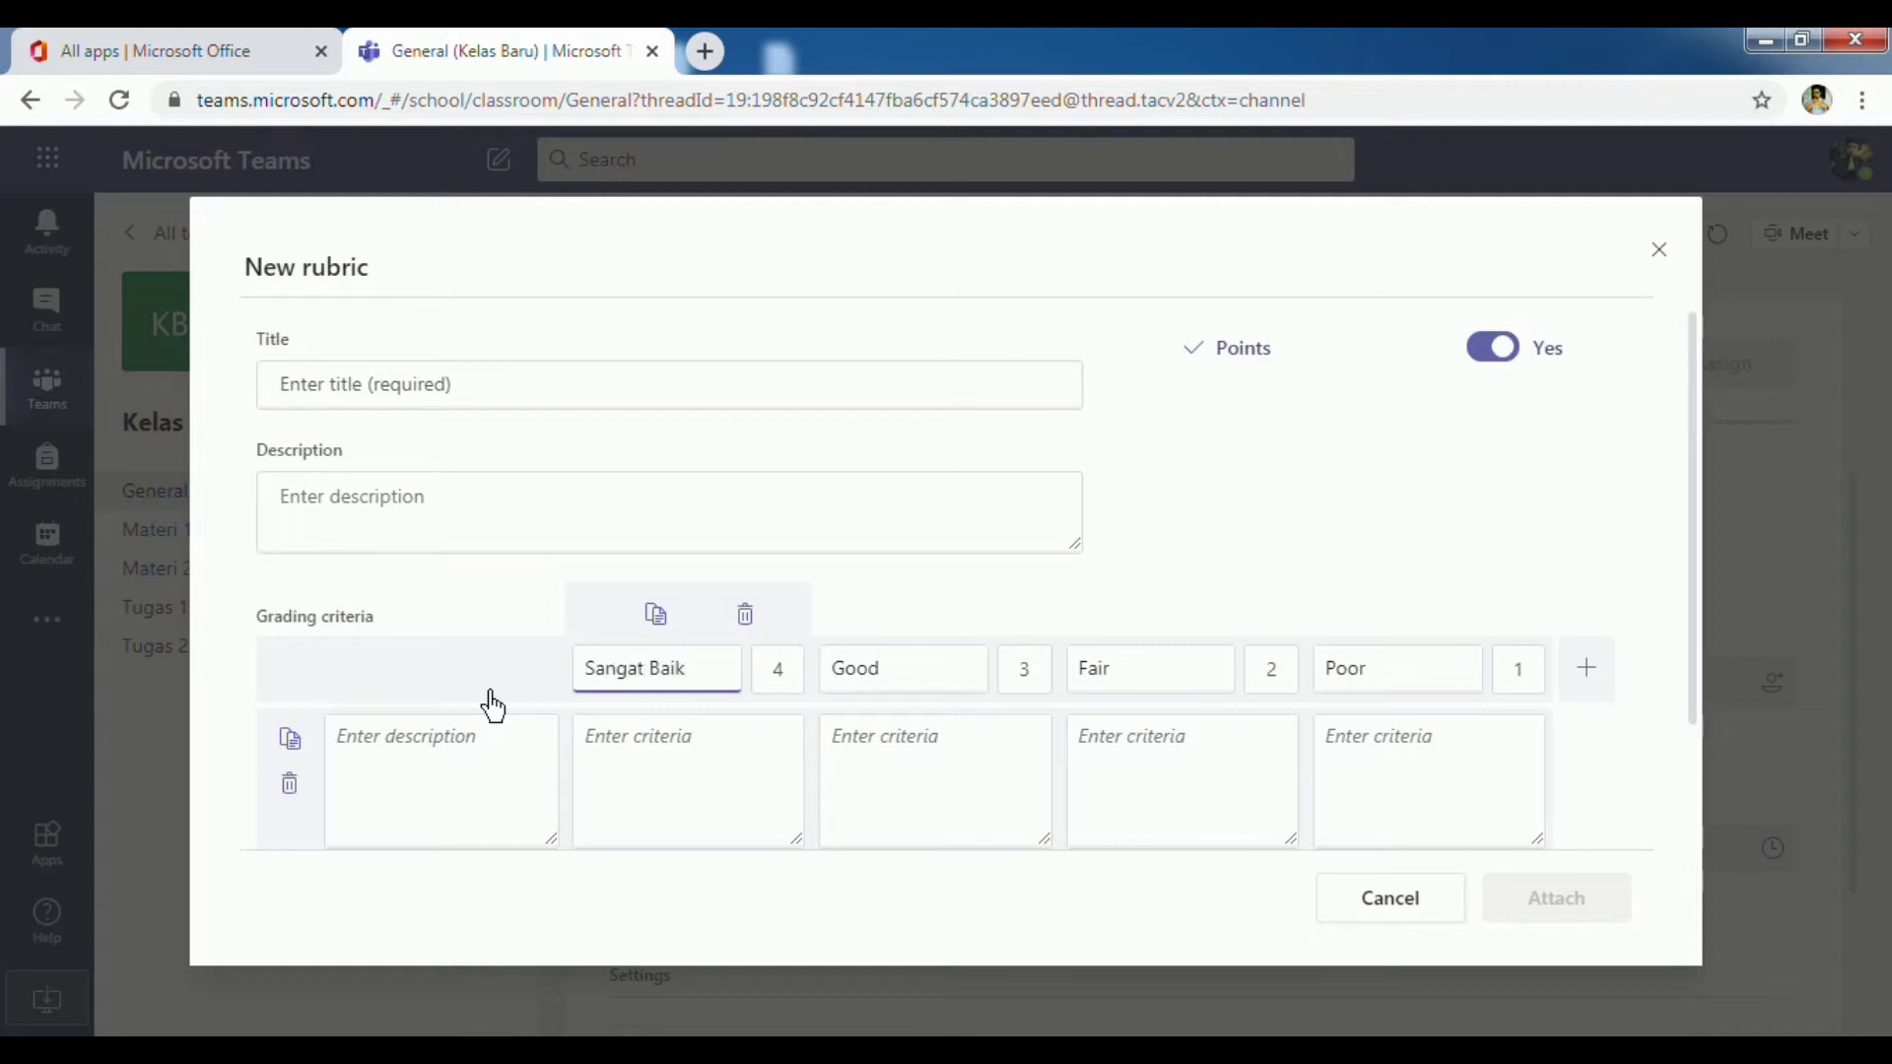
{"action": "left_click", "coordinate": [899, 680]}
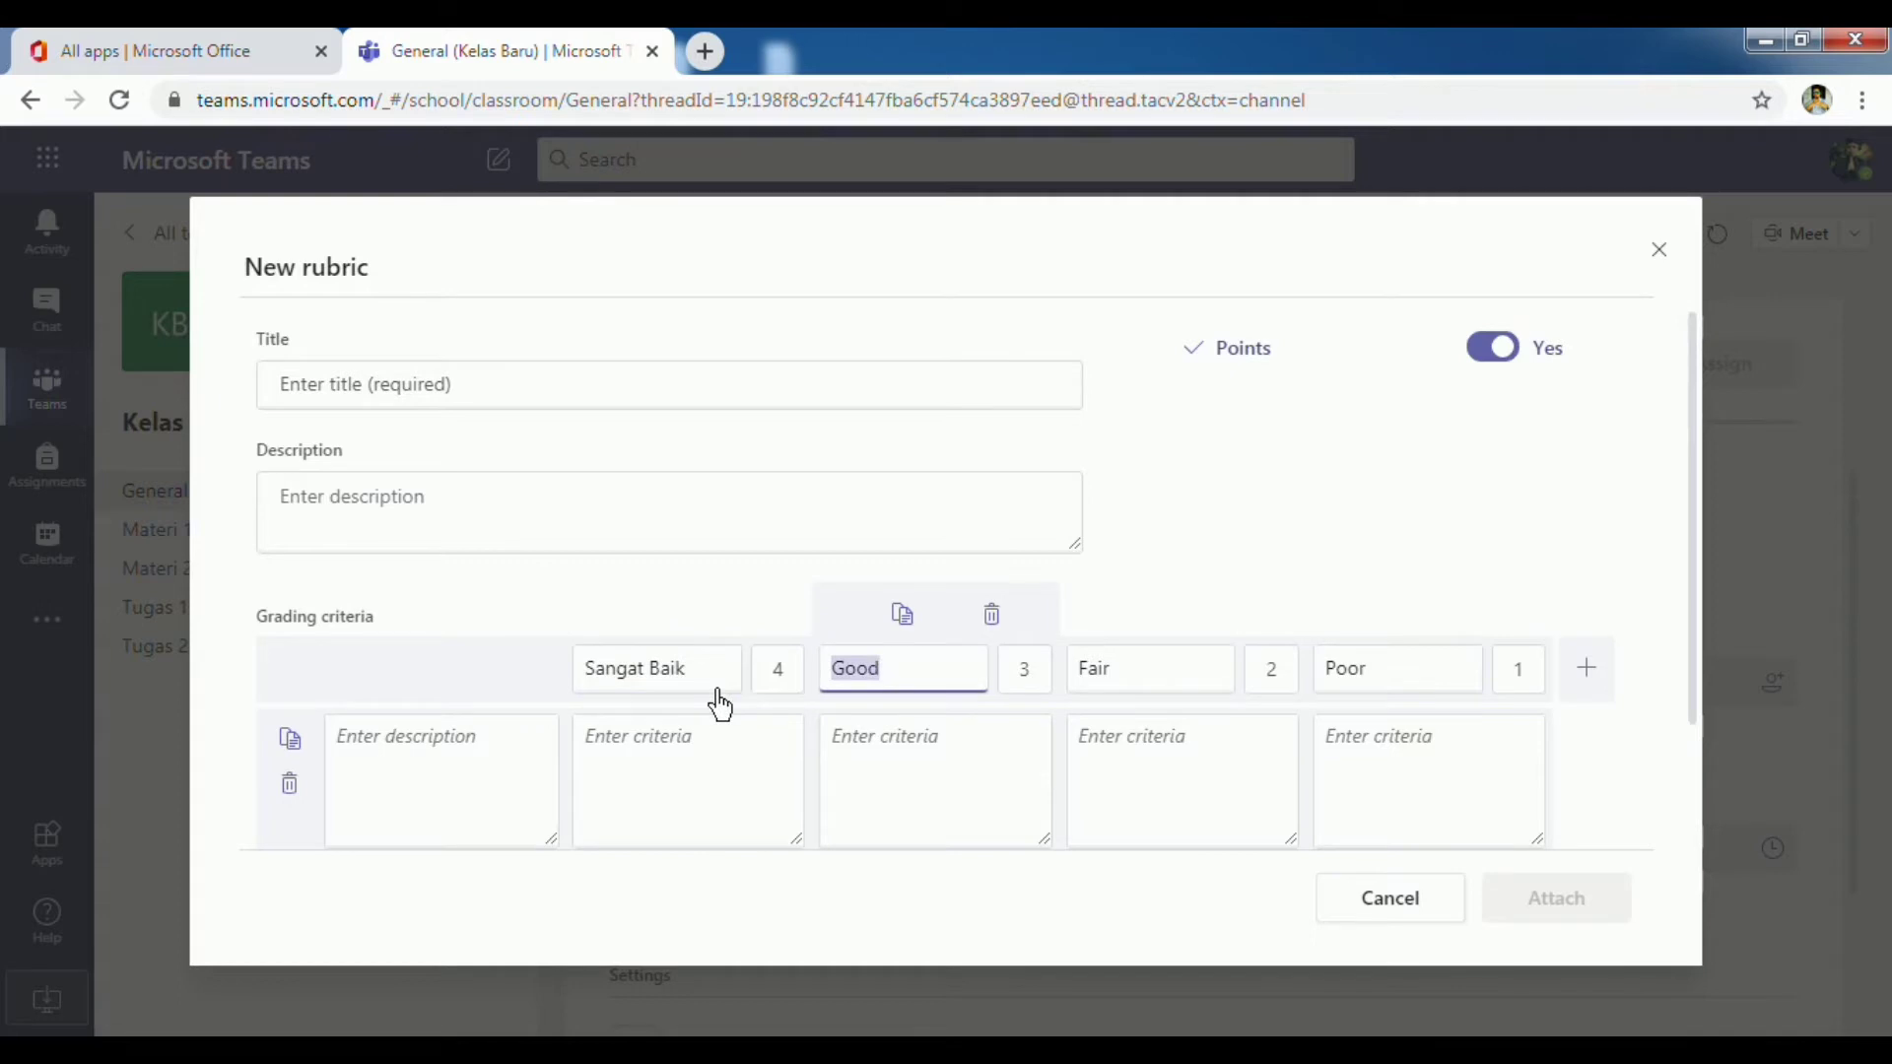
{"action": "type", "text": "Baik"}
{"action": "left_click", "coordinate": [1131, 682]}
{"action": "type", "text": "C"}
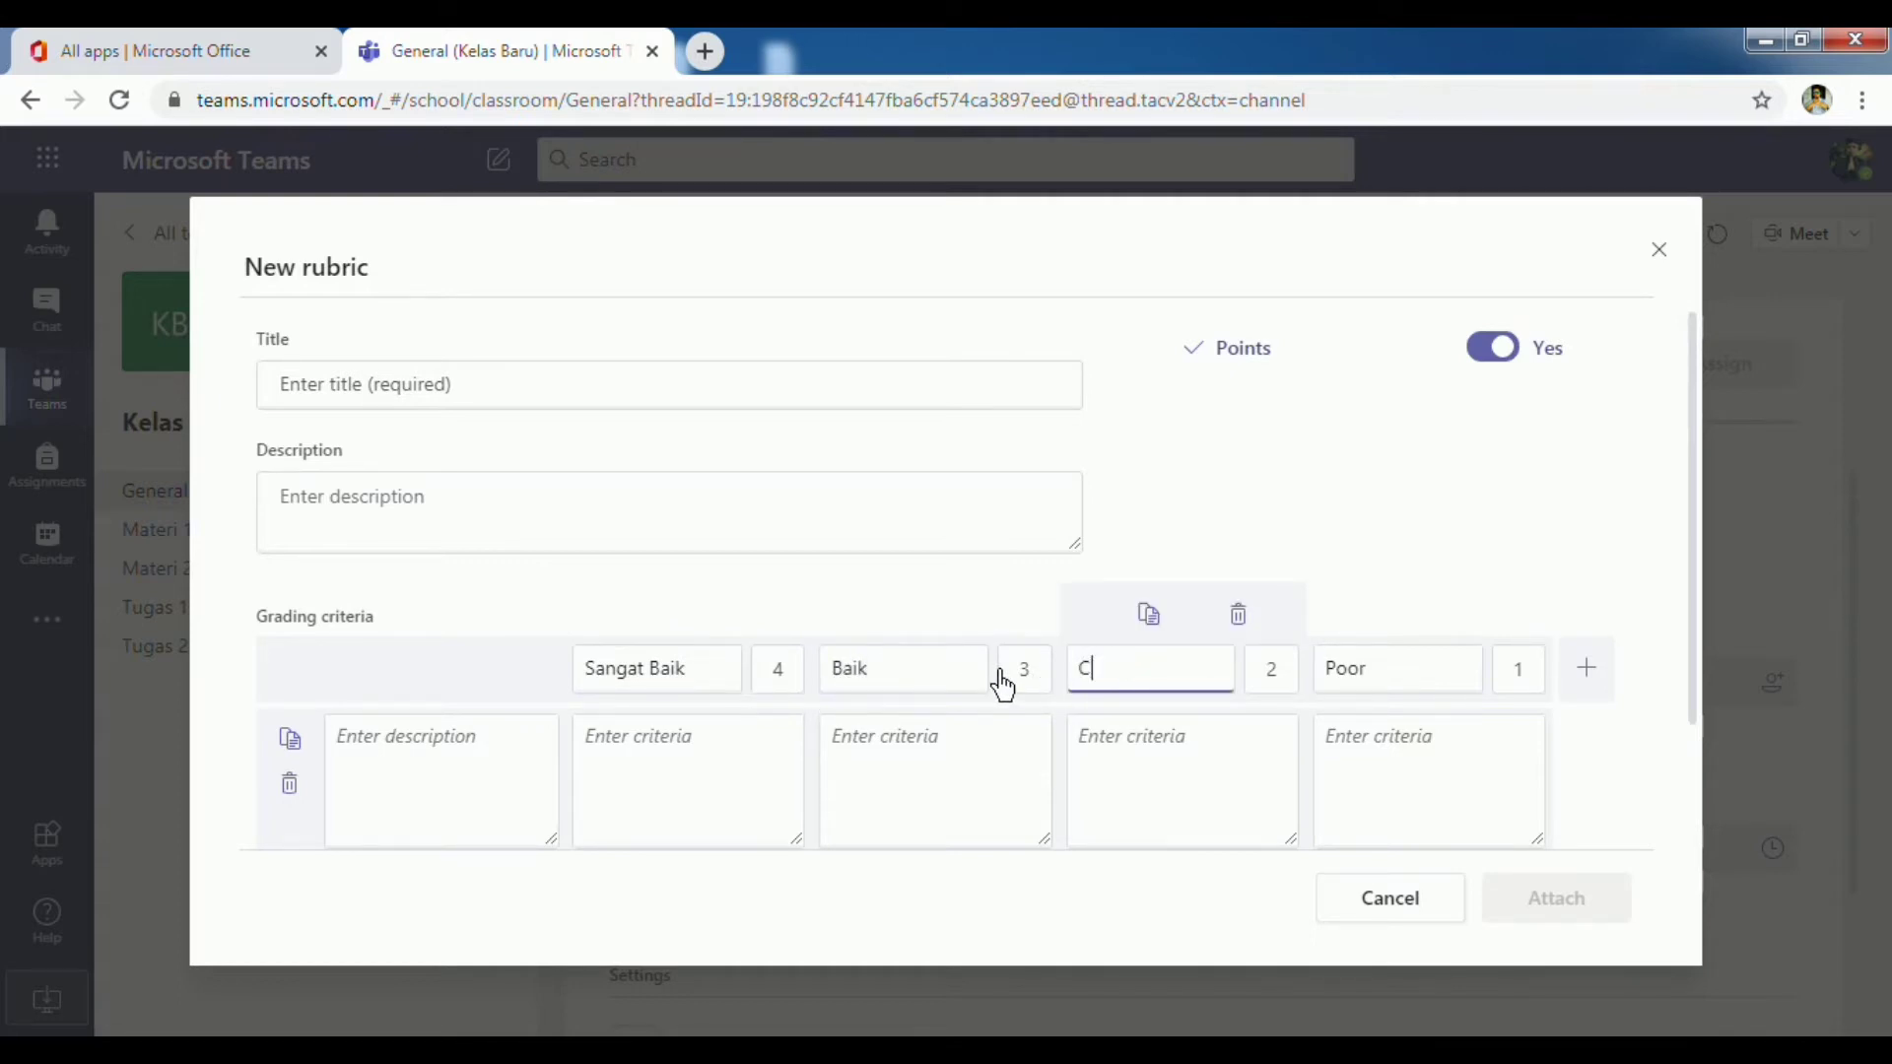
{"action": "type", "text": "ukup"}
{"action": "left_click_drag", "start_coordinate": [1447, 678], "coordinate": [1310, 677]}
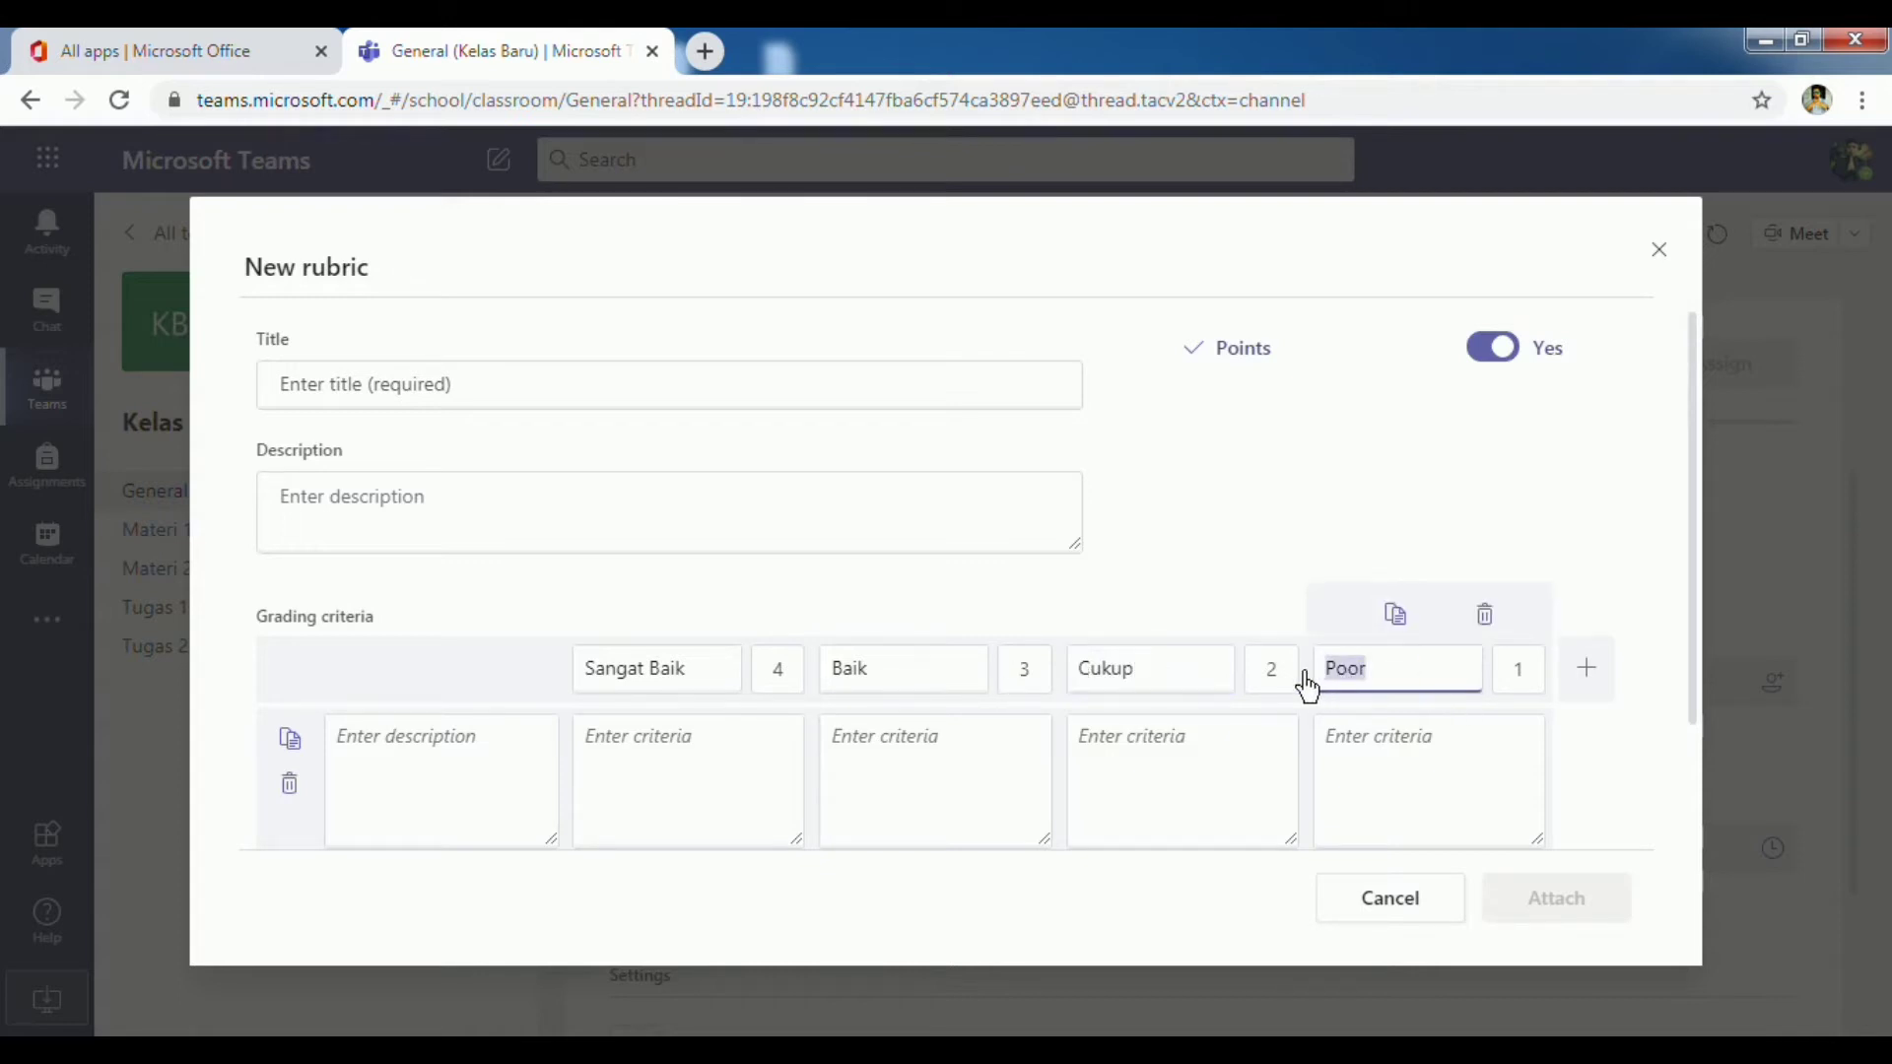
{"action": "type", "text": "Kurang"}
- Title the rubric "Tugas 1" and give it the description "Simulasi Jaringan"
{"action": "scroll", "coordinate": [1066, 743], "scroll_direction": "down", "scroll_amount": 2}
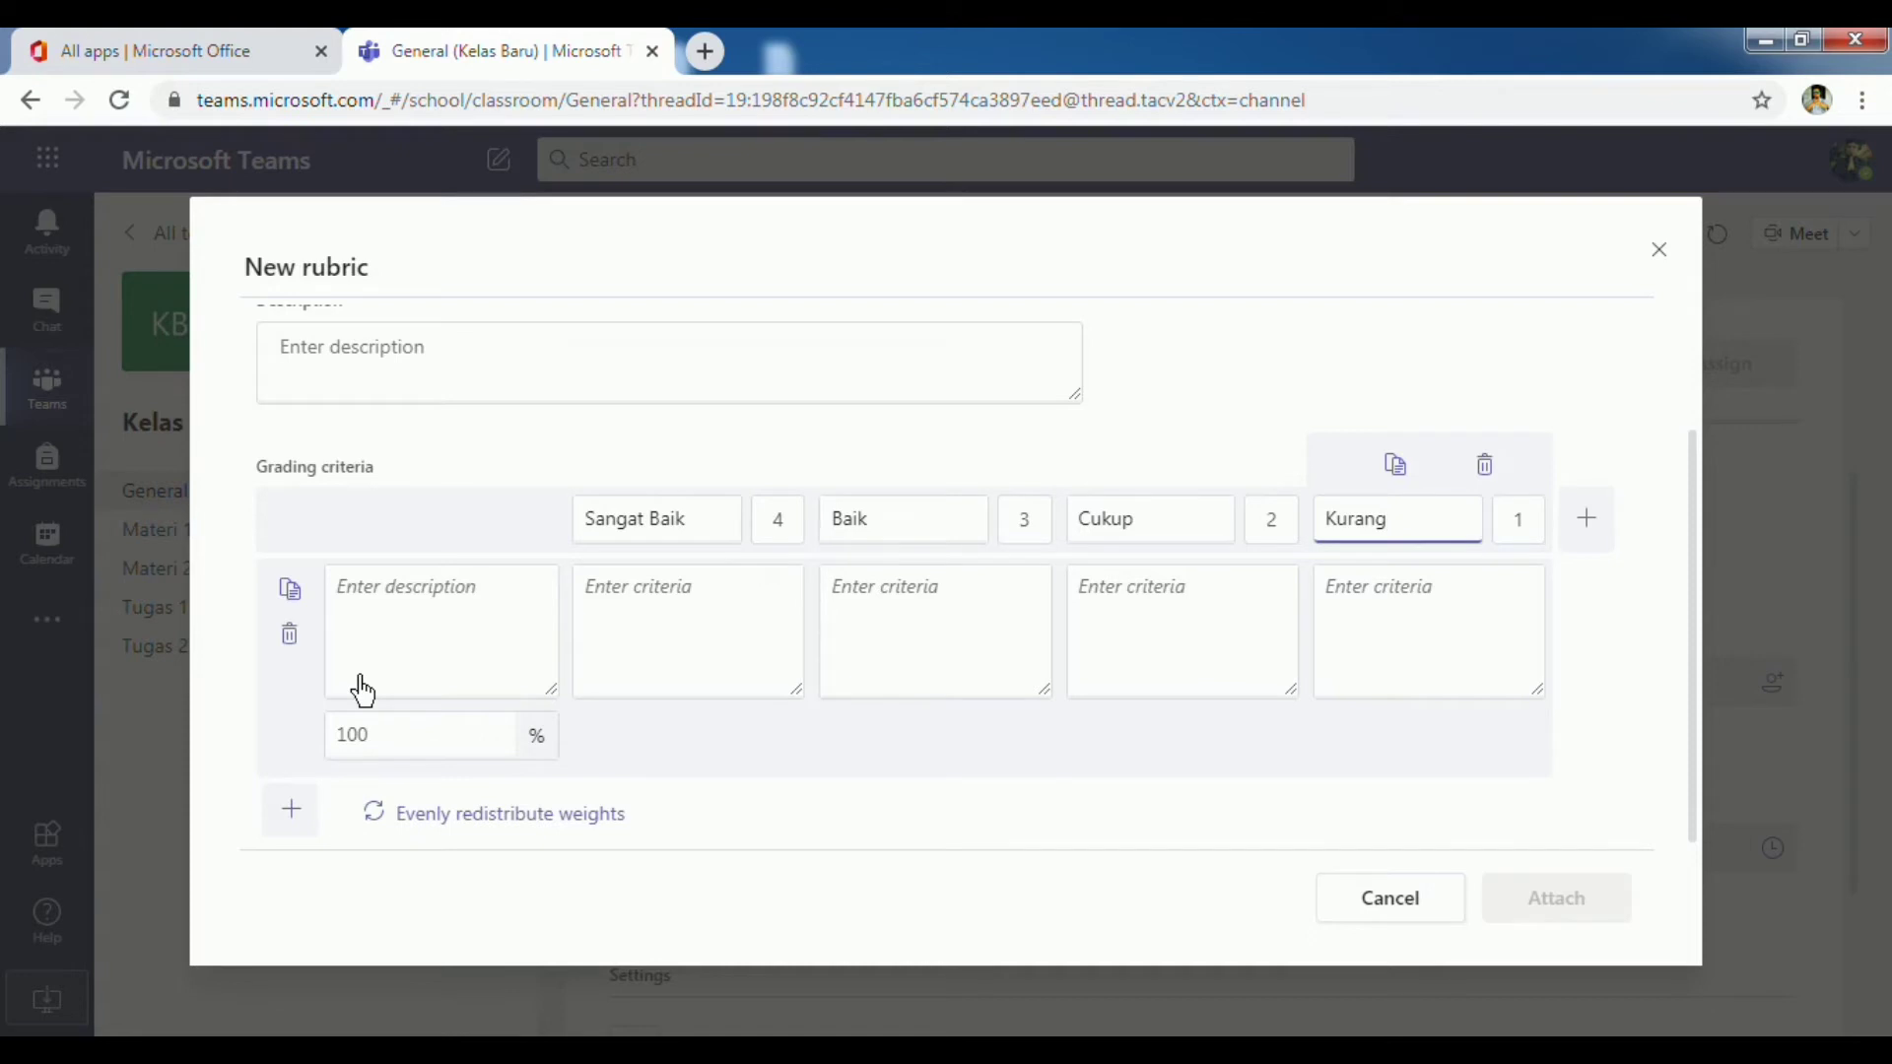
{"action": "scroll", "coordinate": [362, 690], "scroll_direction": "up", "scroll_amount": 2}
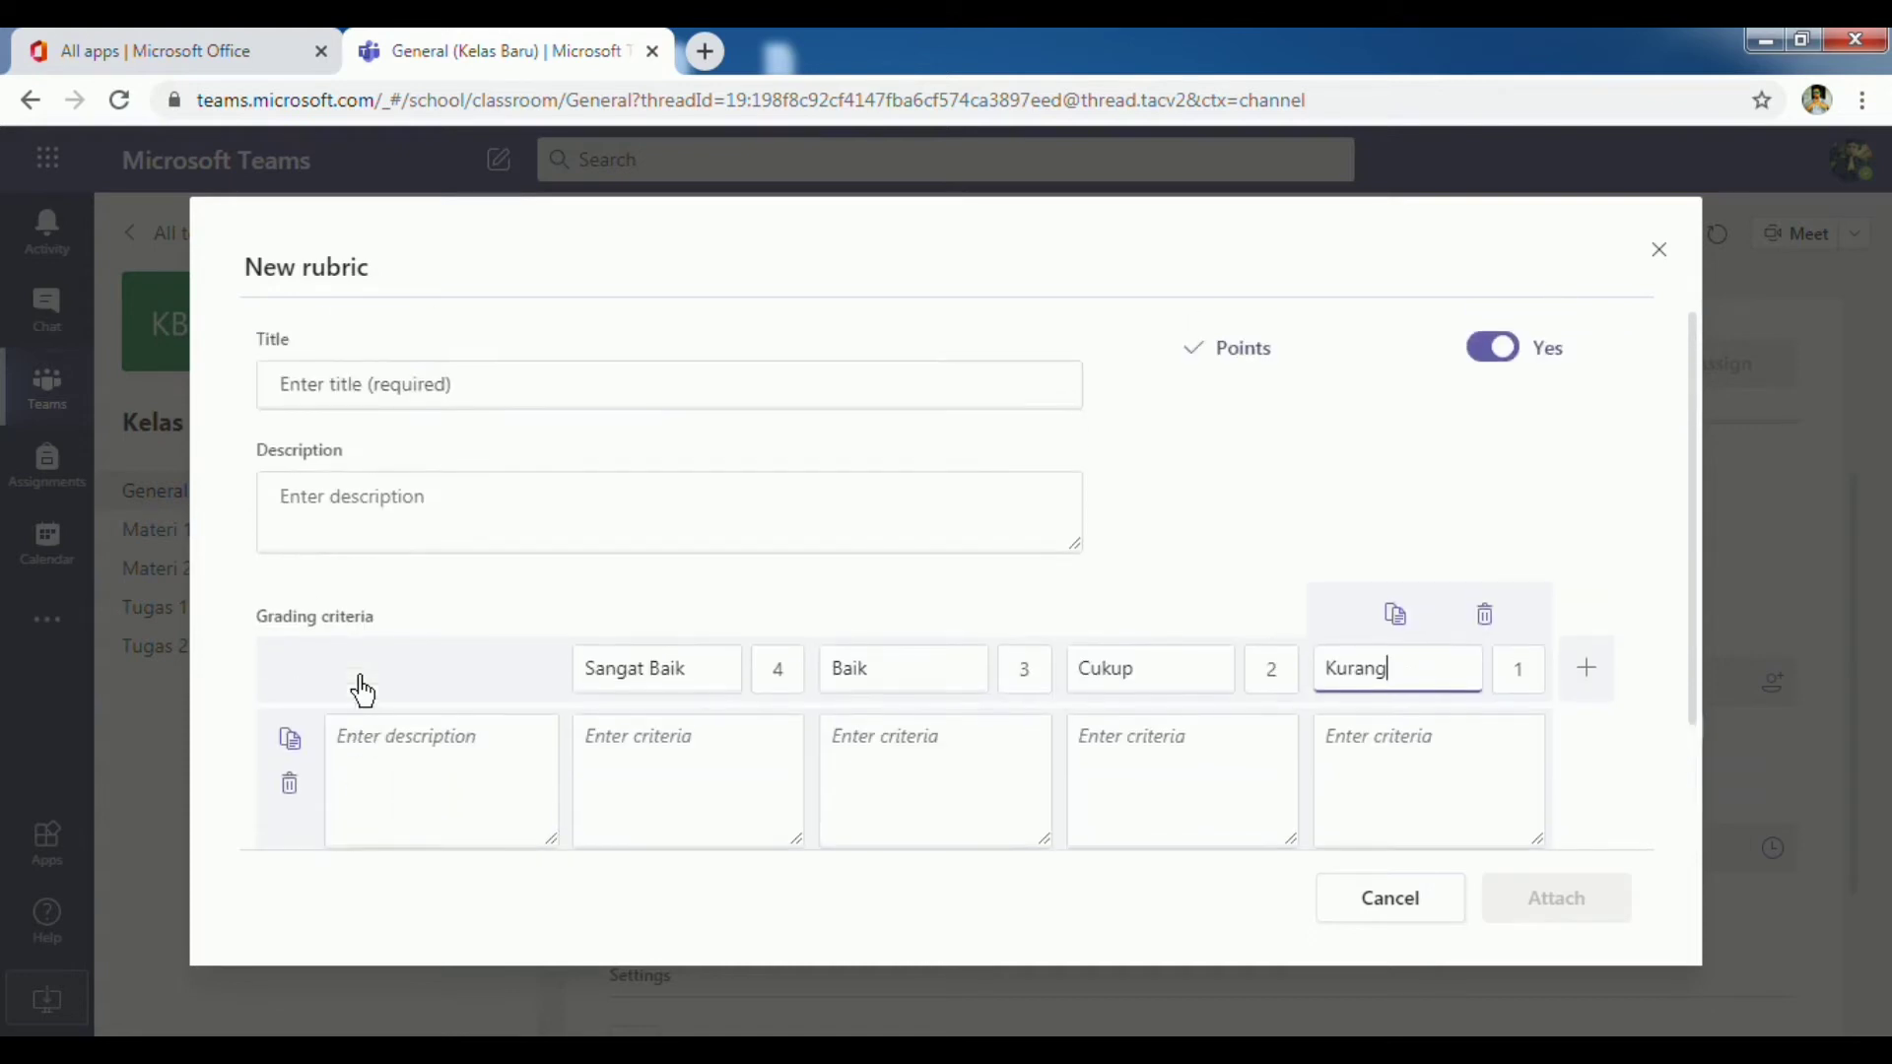
{"action": "left_click", "coordinate": [405, 389]}
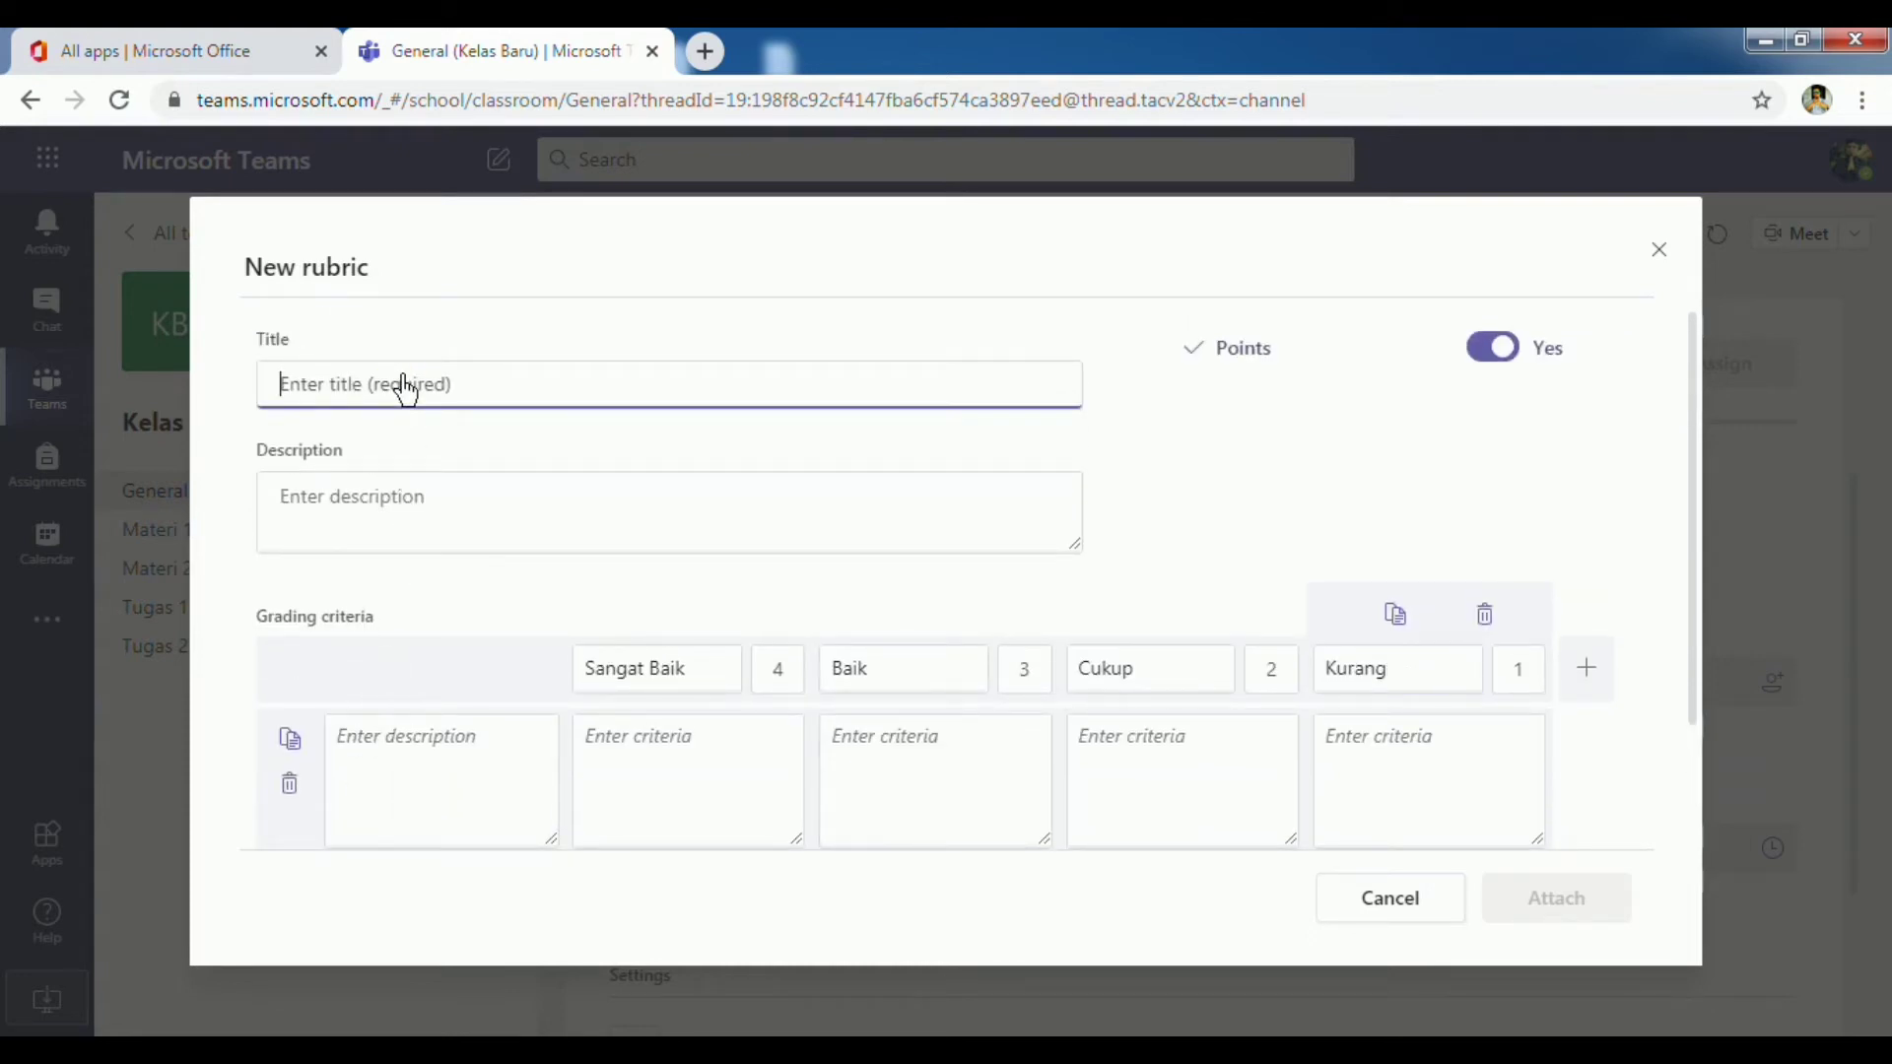
{"action": "type", "text": "Tugas 1"}
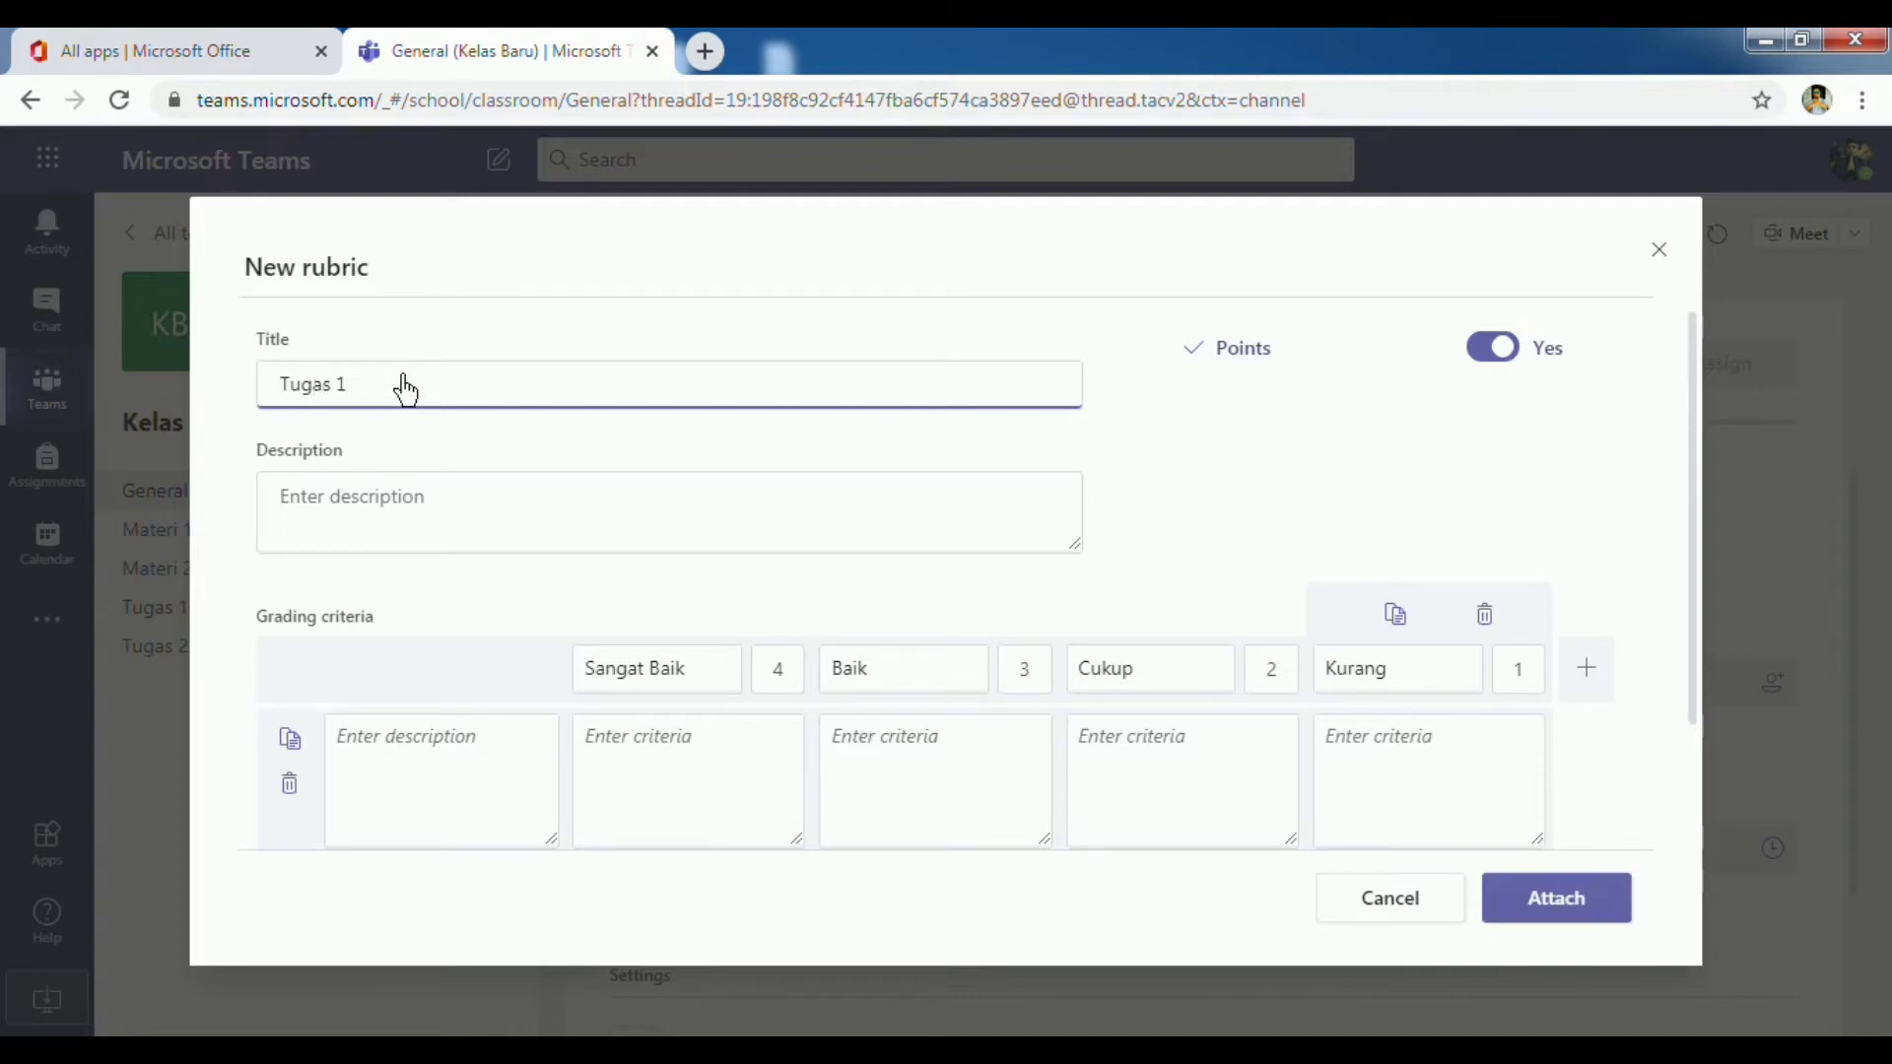
{"action": "left_click", "coordinate": [422, 507]}
{"action": "type", "text": "S"}
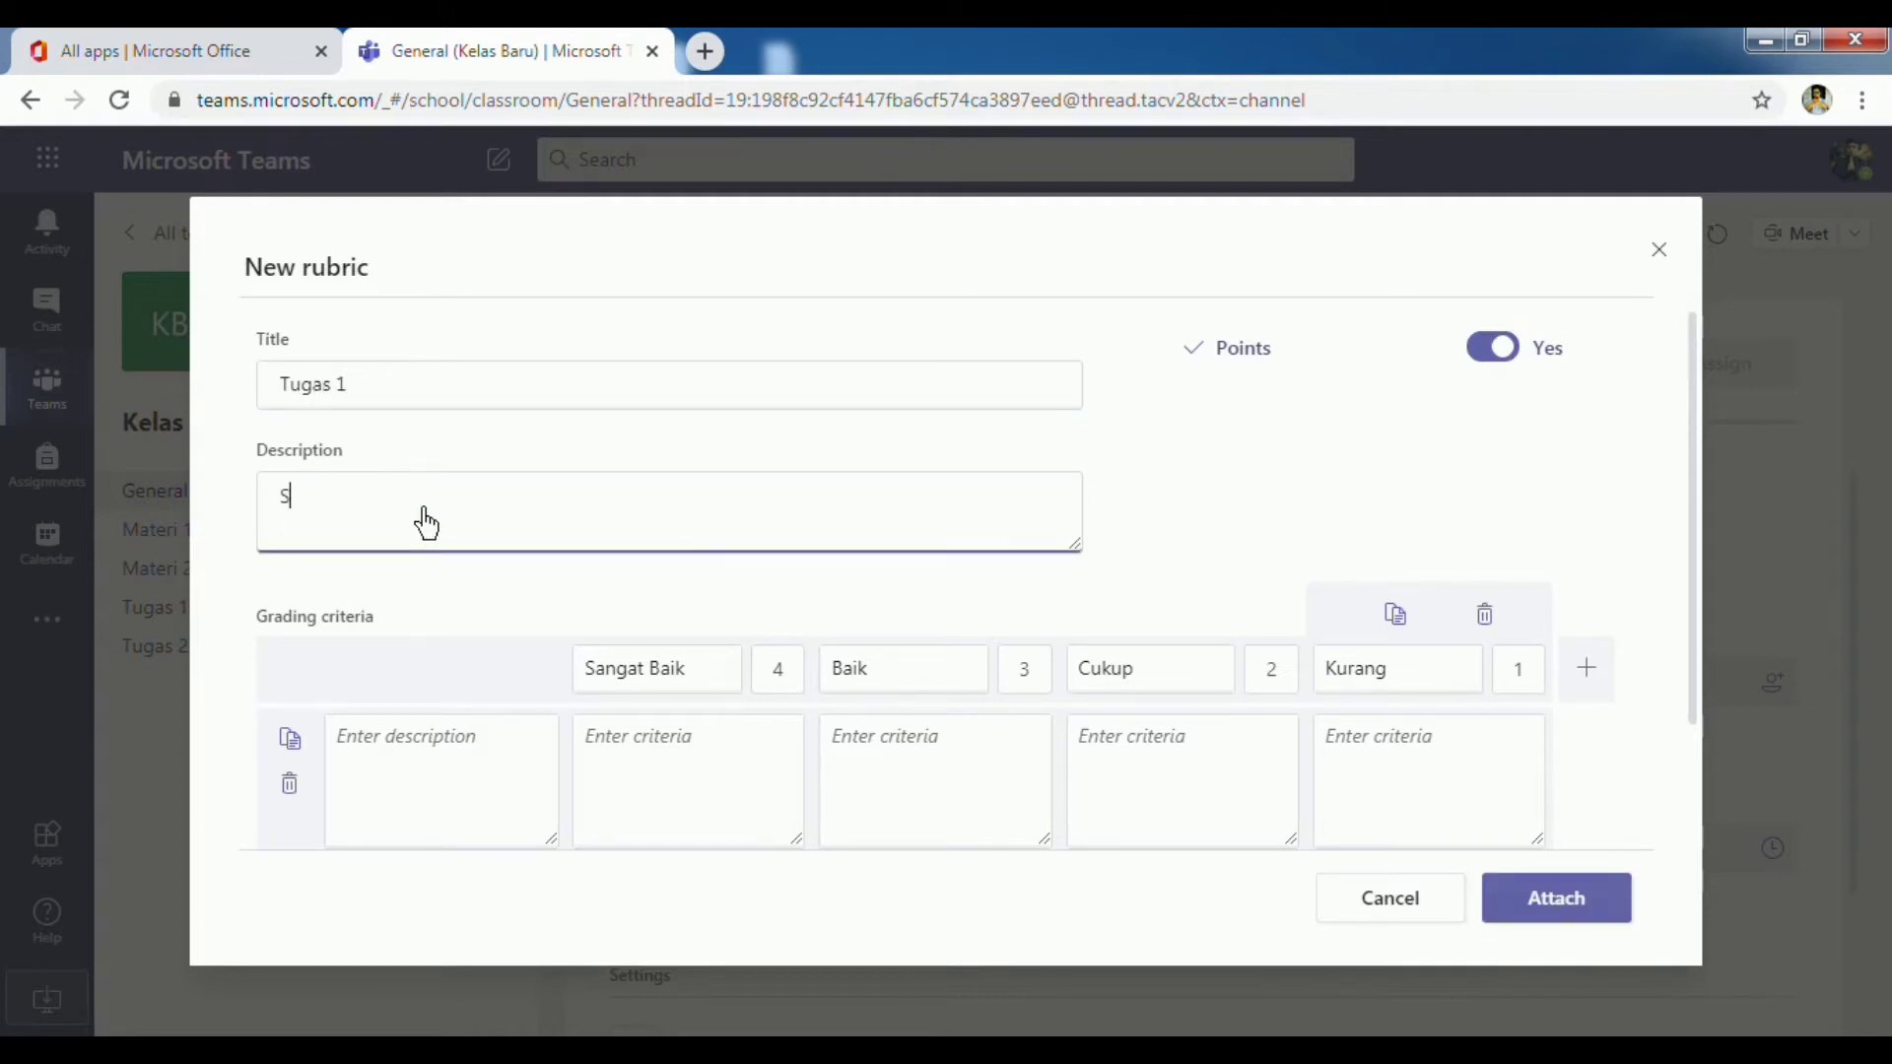
{"action": "type", "text": "imulasi Jaringan"}
- Add two more criteria rows to the rubric's grading criteria
{"action": "scroll", "coordinate": [465, 545], "scroll_direction": "down", "scroll_amount": 1}
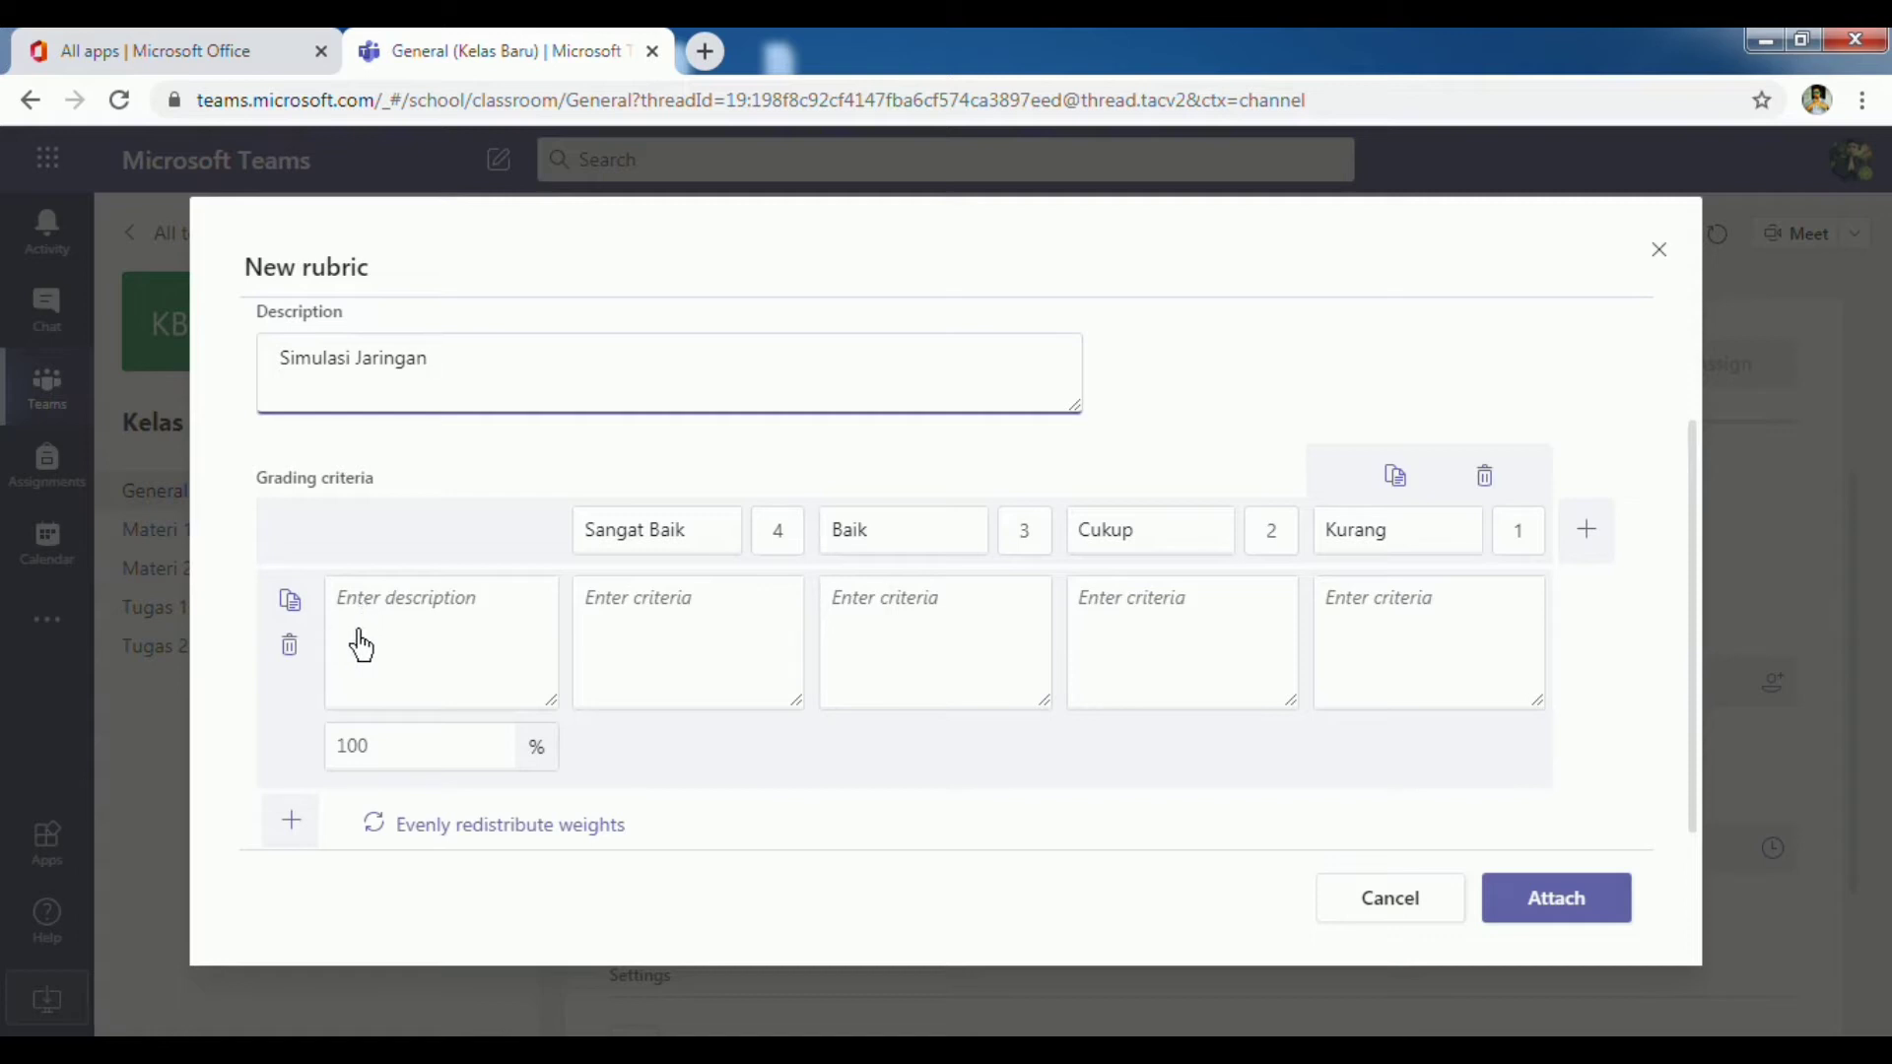
{"action": "left_click", "coordinate": [291, 824]}
{"action": "left_click", "coordinate": [292, 820]}
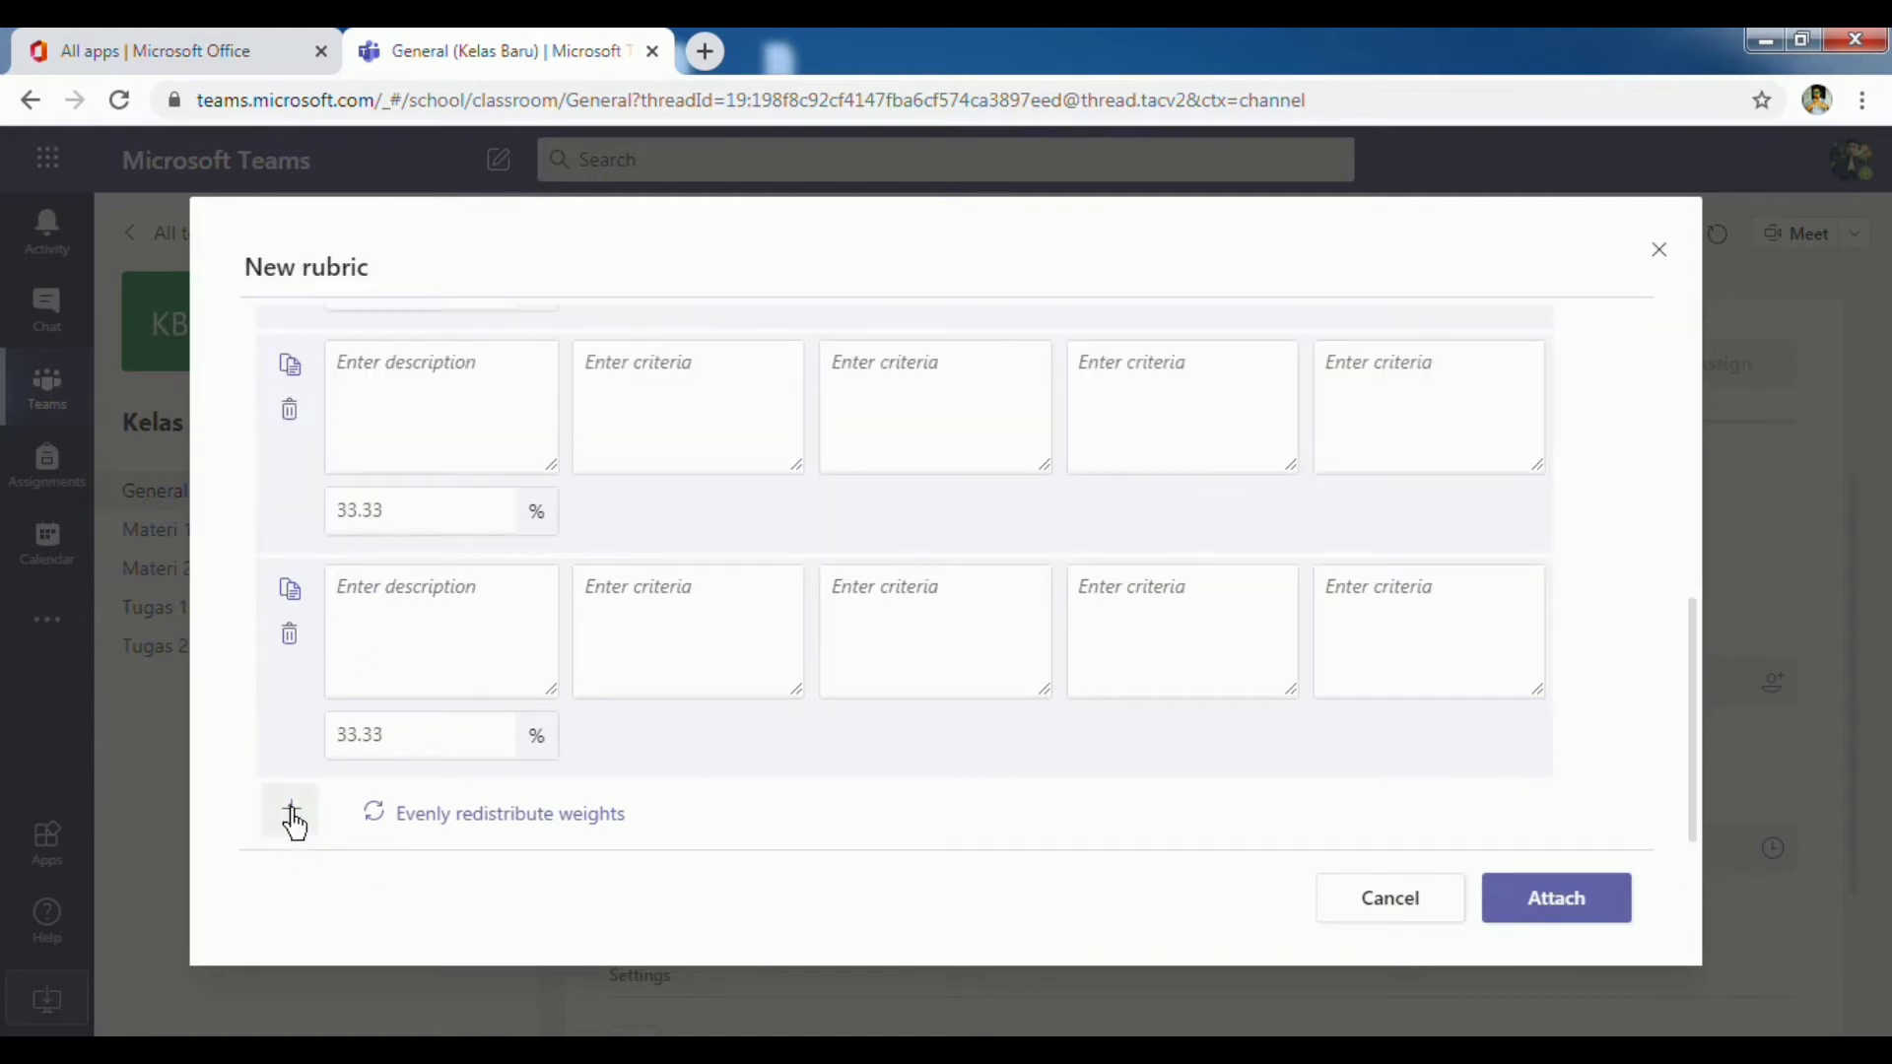
- Copy "Waktu Pengumpulan Tugas" from the Kerangka Rubrik table in Word into the description of the first rubric criterion in Teams
{"action": "left_click", "coordinate": [293, 824]}
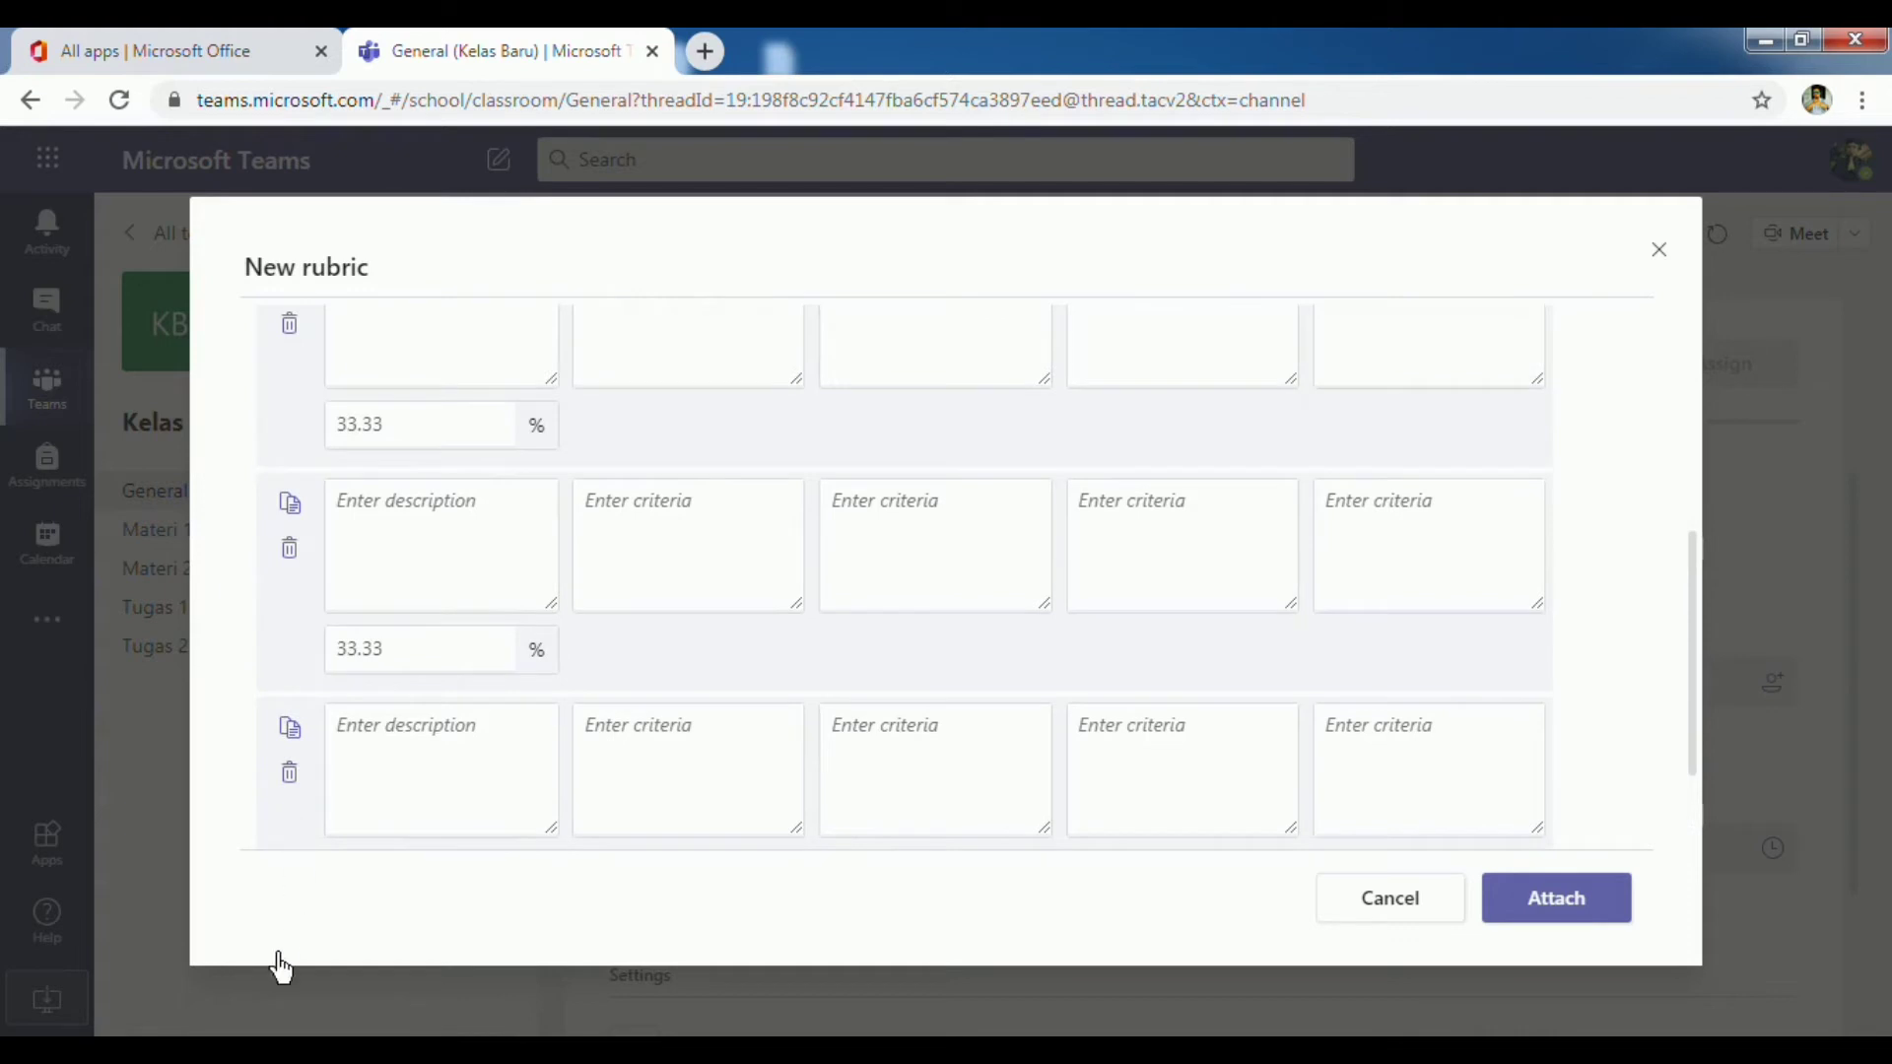
{"action": "mouse_move", "coordinate": [295, 1050]}
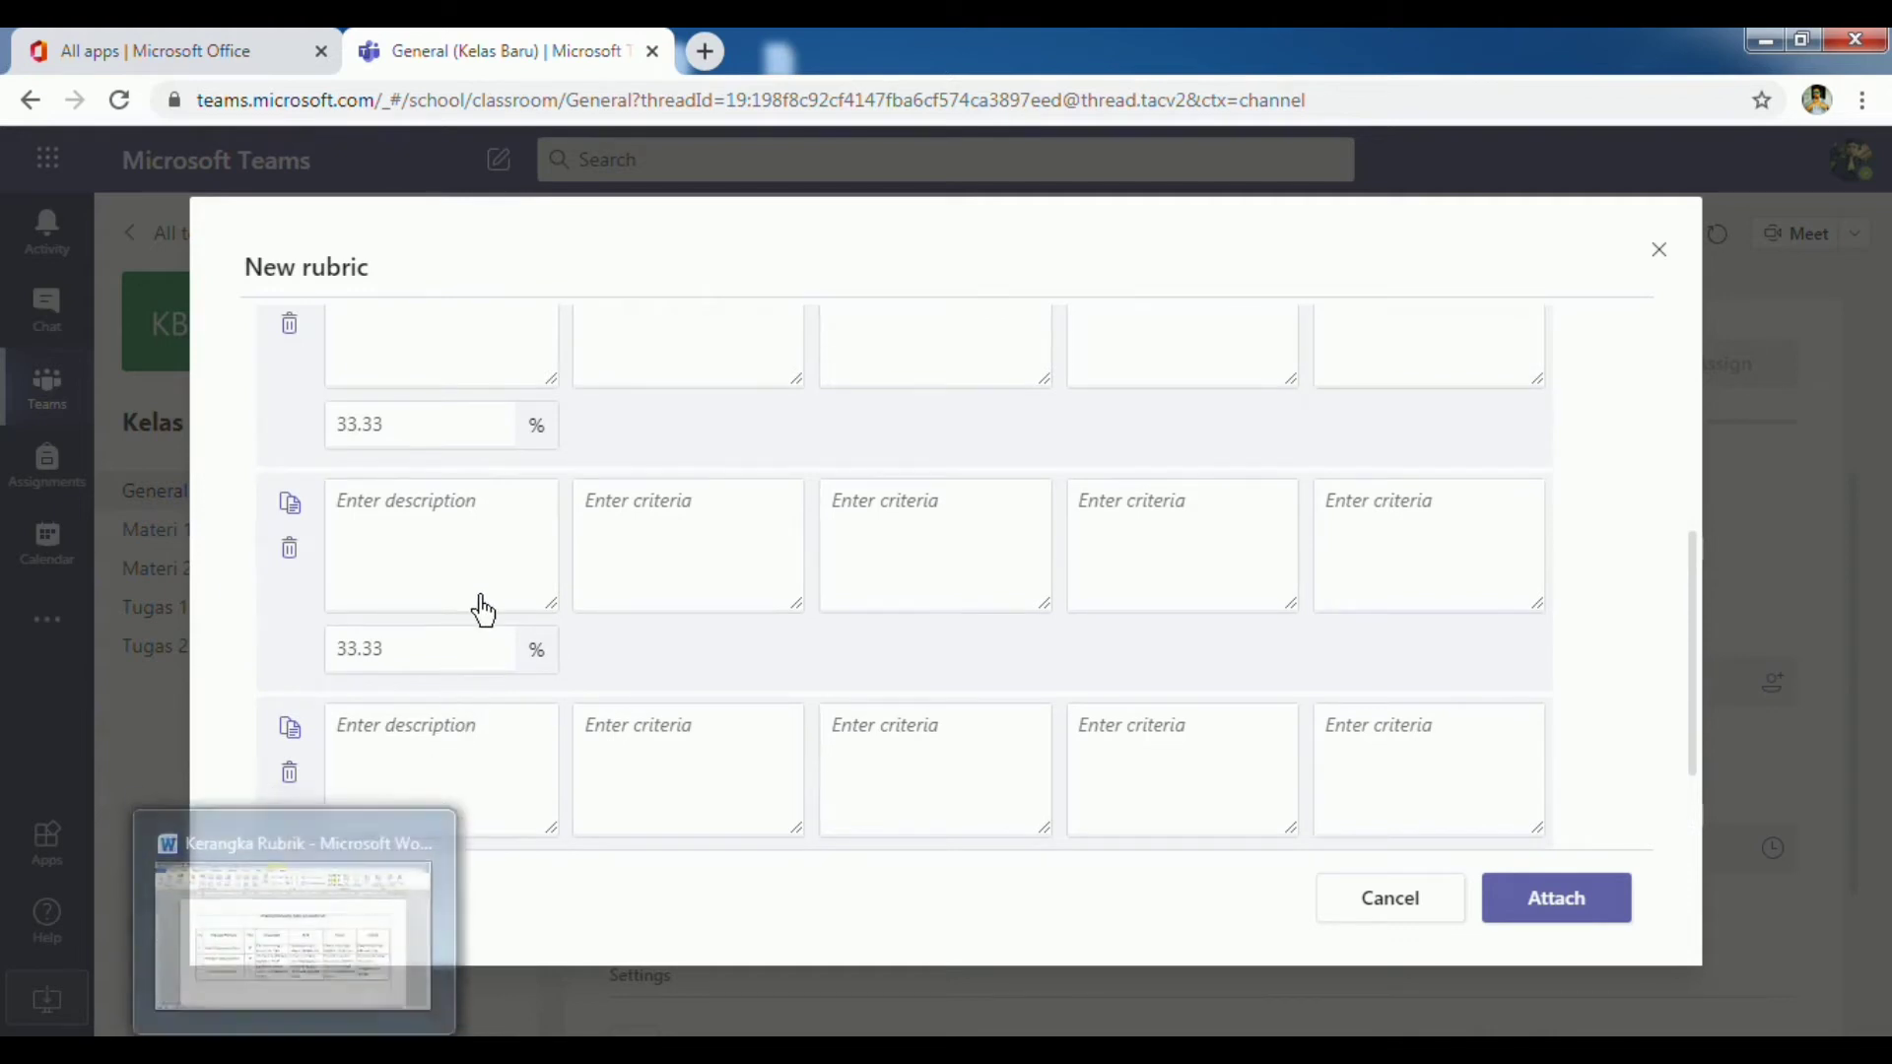
{"action": "scroll", "coordinate": [482, 611], "scroll_direction": "up", "scroll_amount": 3}
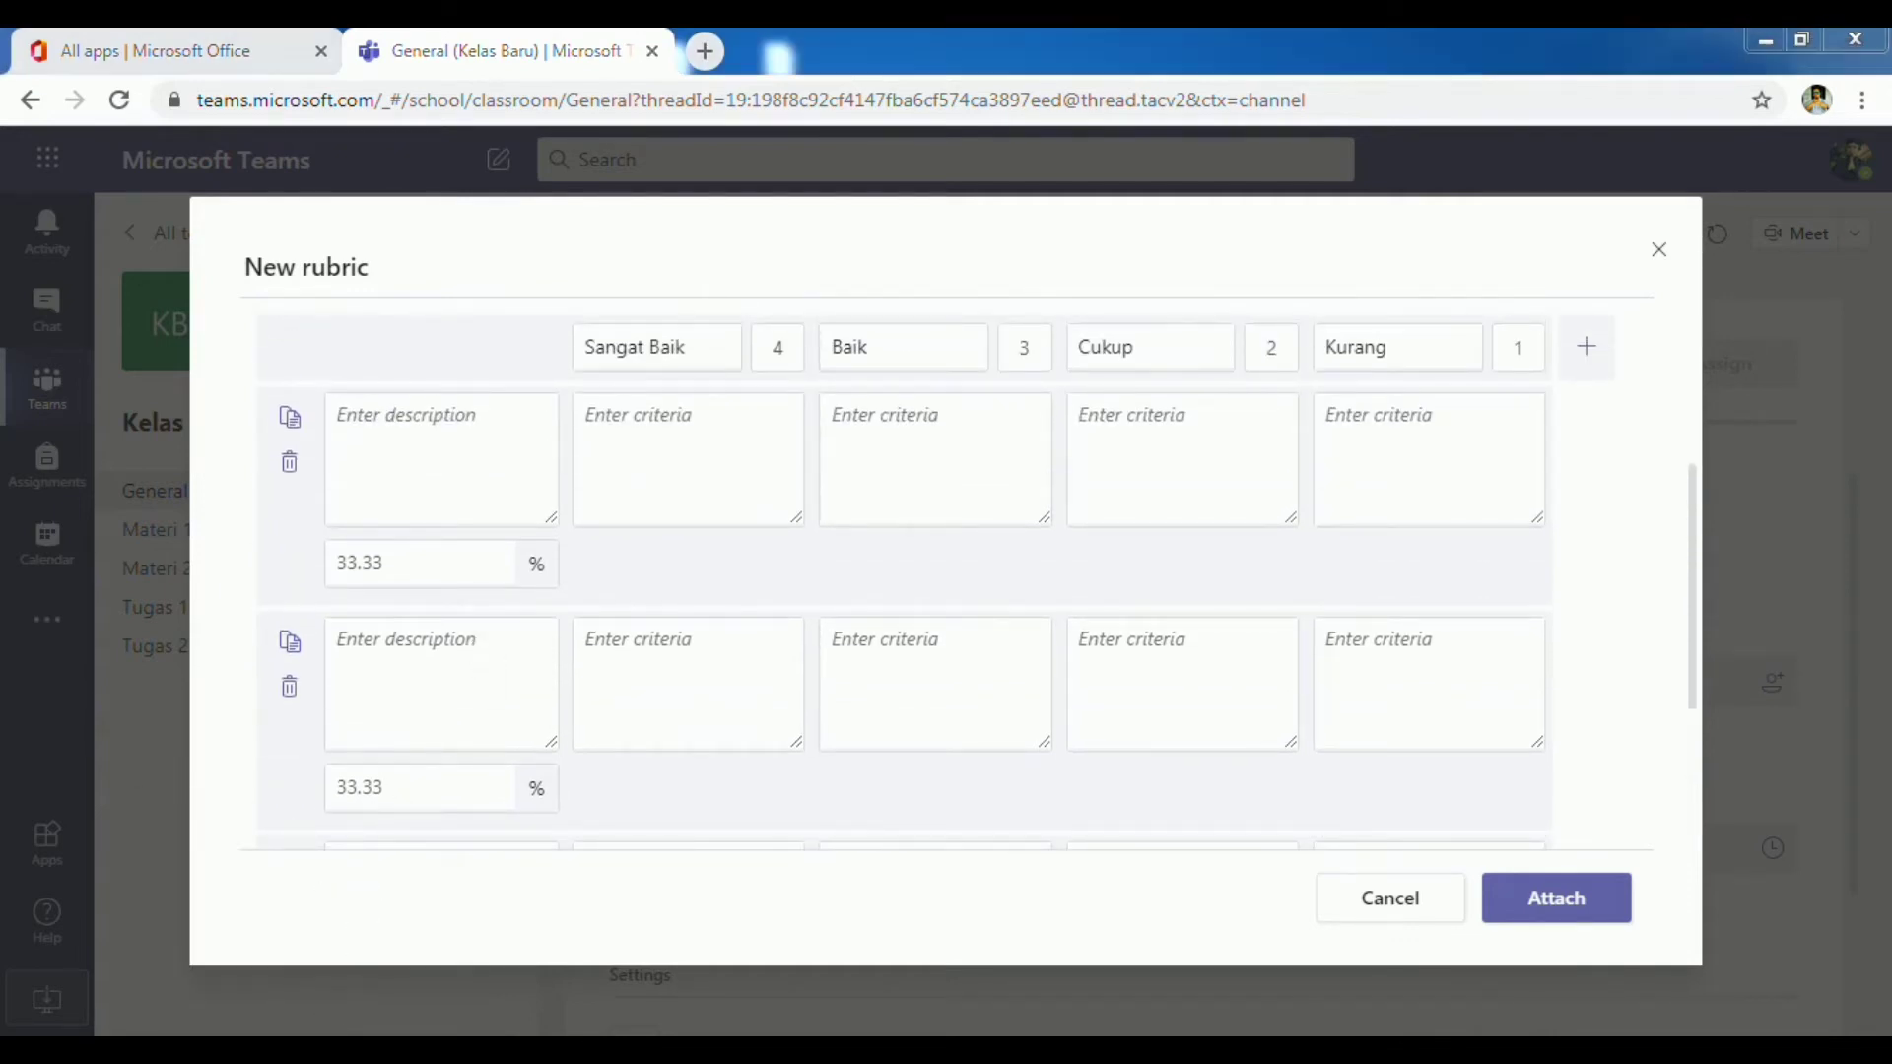
{"action": "left_click", "coordinate": [296, 1050]}
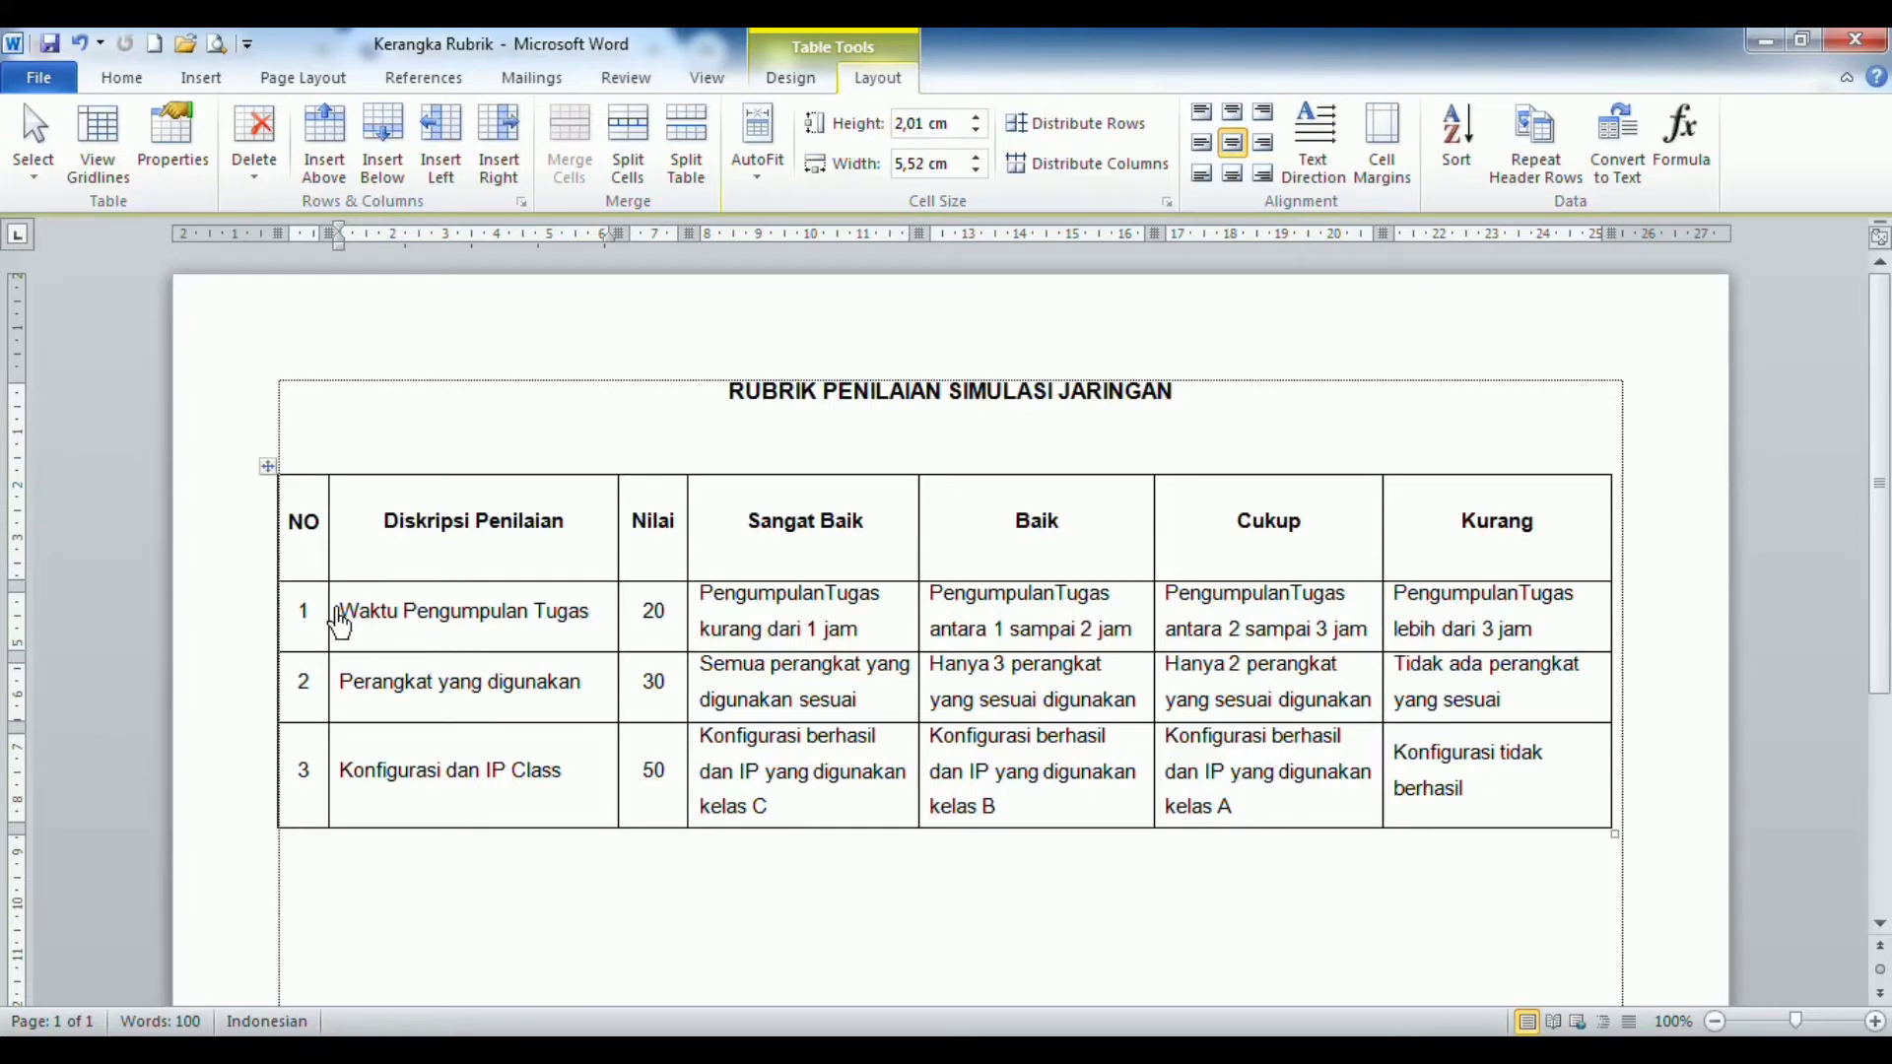
{"action": "left_click", "coordinate": [339, 612]}
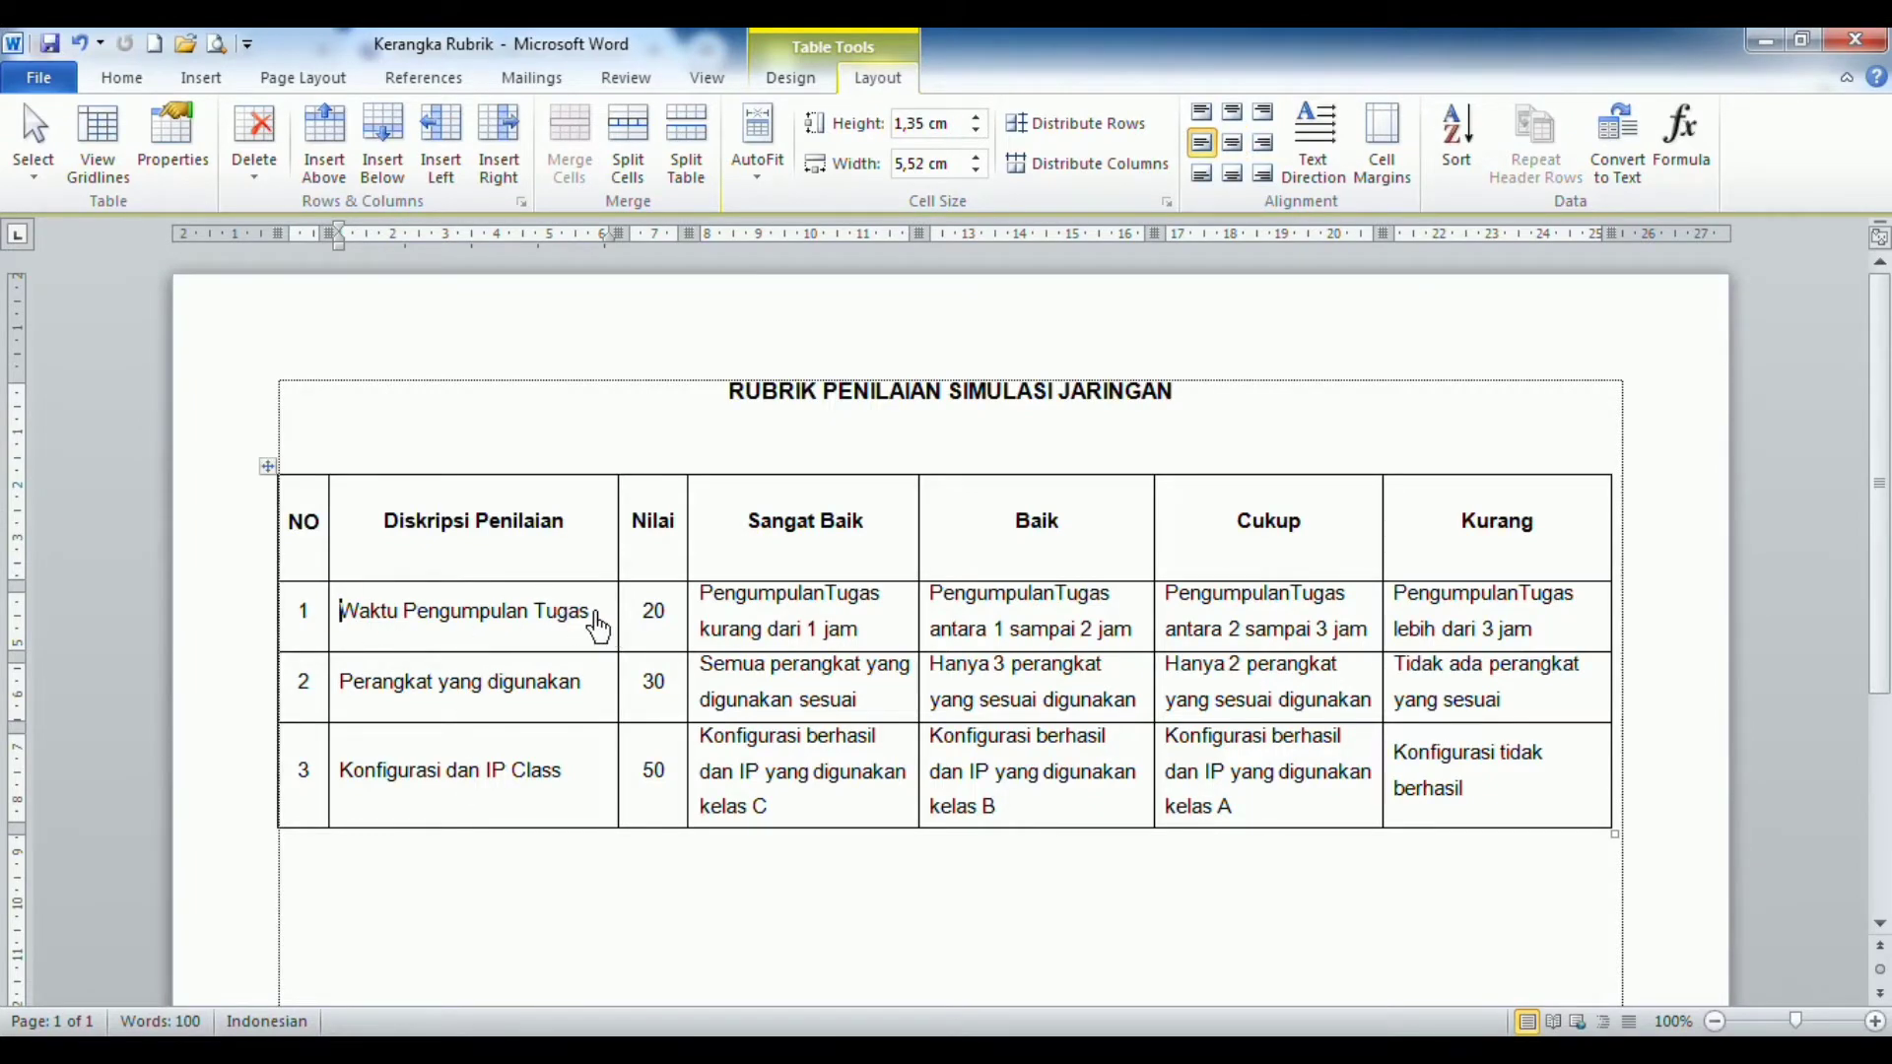
{"action": "left_click", "coordinate": [597, 623]}
{"action": "key", "text": "ctrl+shift+Left"}
{"action": "key", "text": "ctrl+shift+Left"}
{"action": "key", "text": "ctrl+shift+Left"}
{"action": "key", "text": "ctrl+c"}
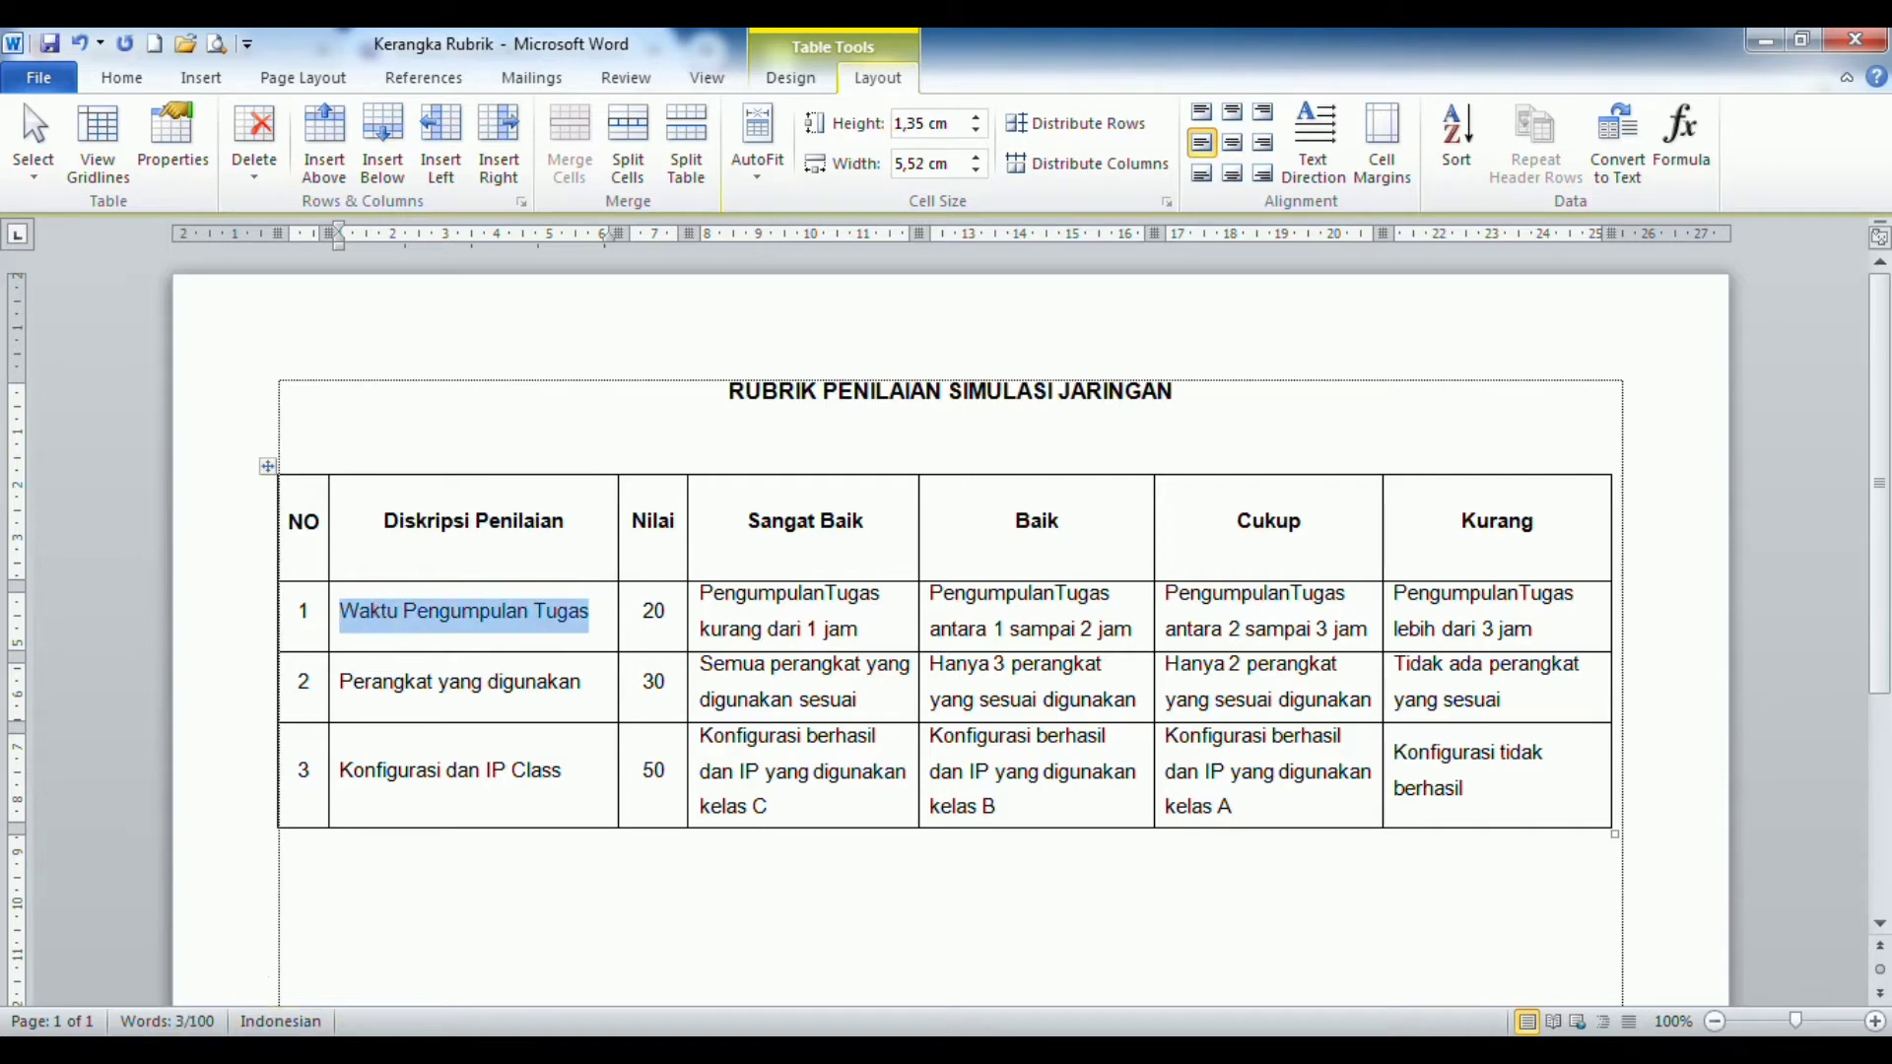
{"action": "left_click", "coordinate": [260, 1054]}
{"action": "scroll", "coordinate": [394, 441], "scroll_direction": "up", "scroll_amount": 3}
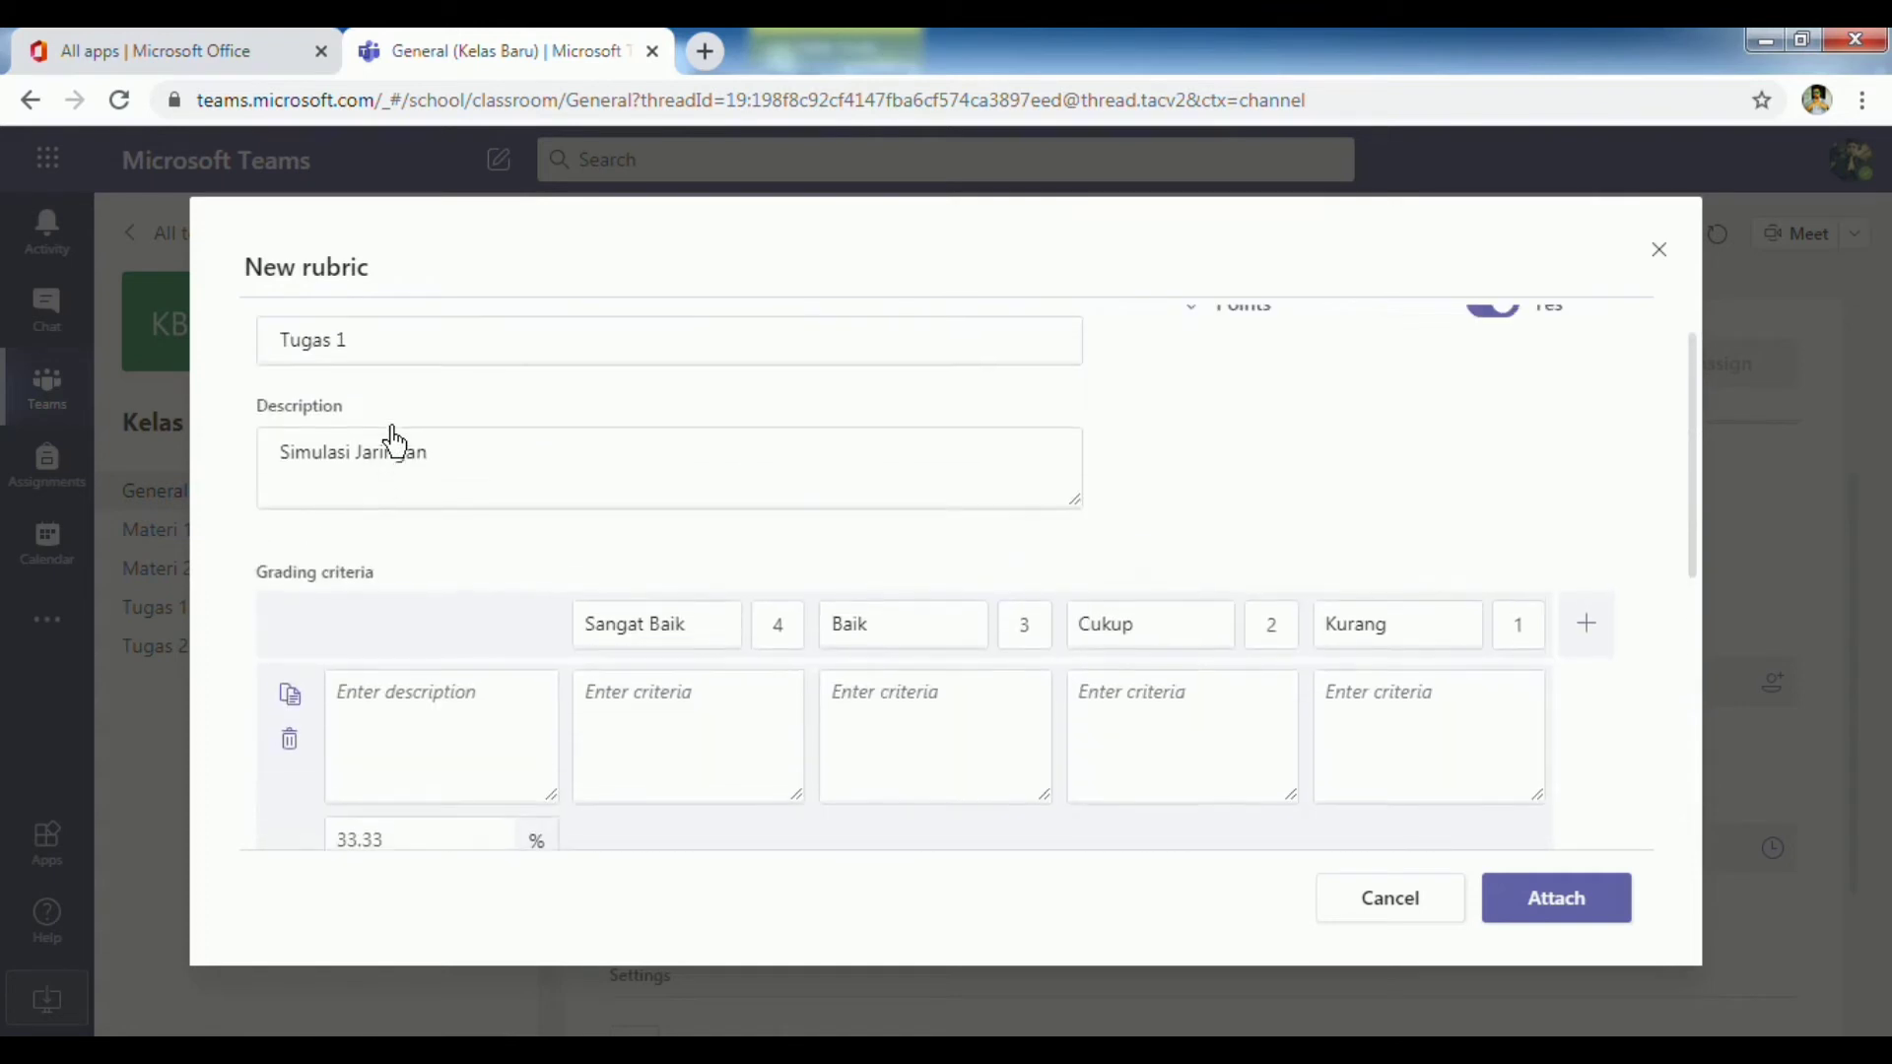
{"action": "left_click", "coordinate": [347, 715]}
{"action": "key", "text": "ctrl+v"}
- Copy "Perangkat yang digunakan" from the Word table into the second criterion's description in the Teams rubric
{"action": "scroll", "coordinate": [360, 759], "scroll_direction": "down", "scroll_amount": 5}
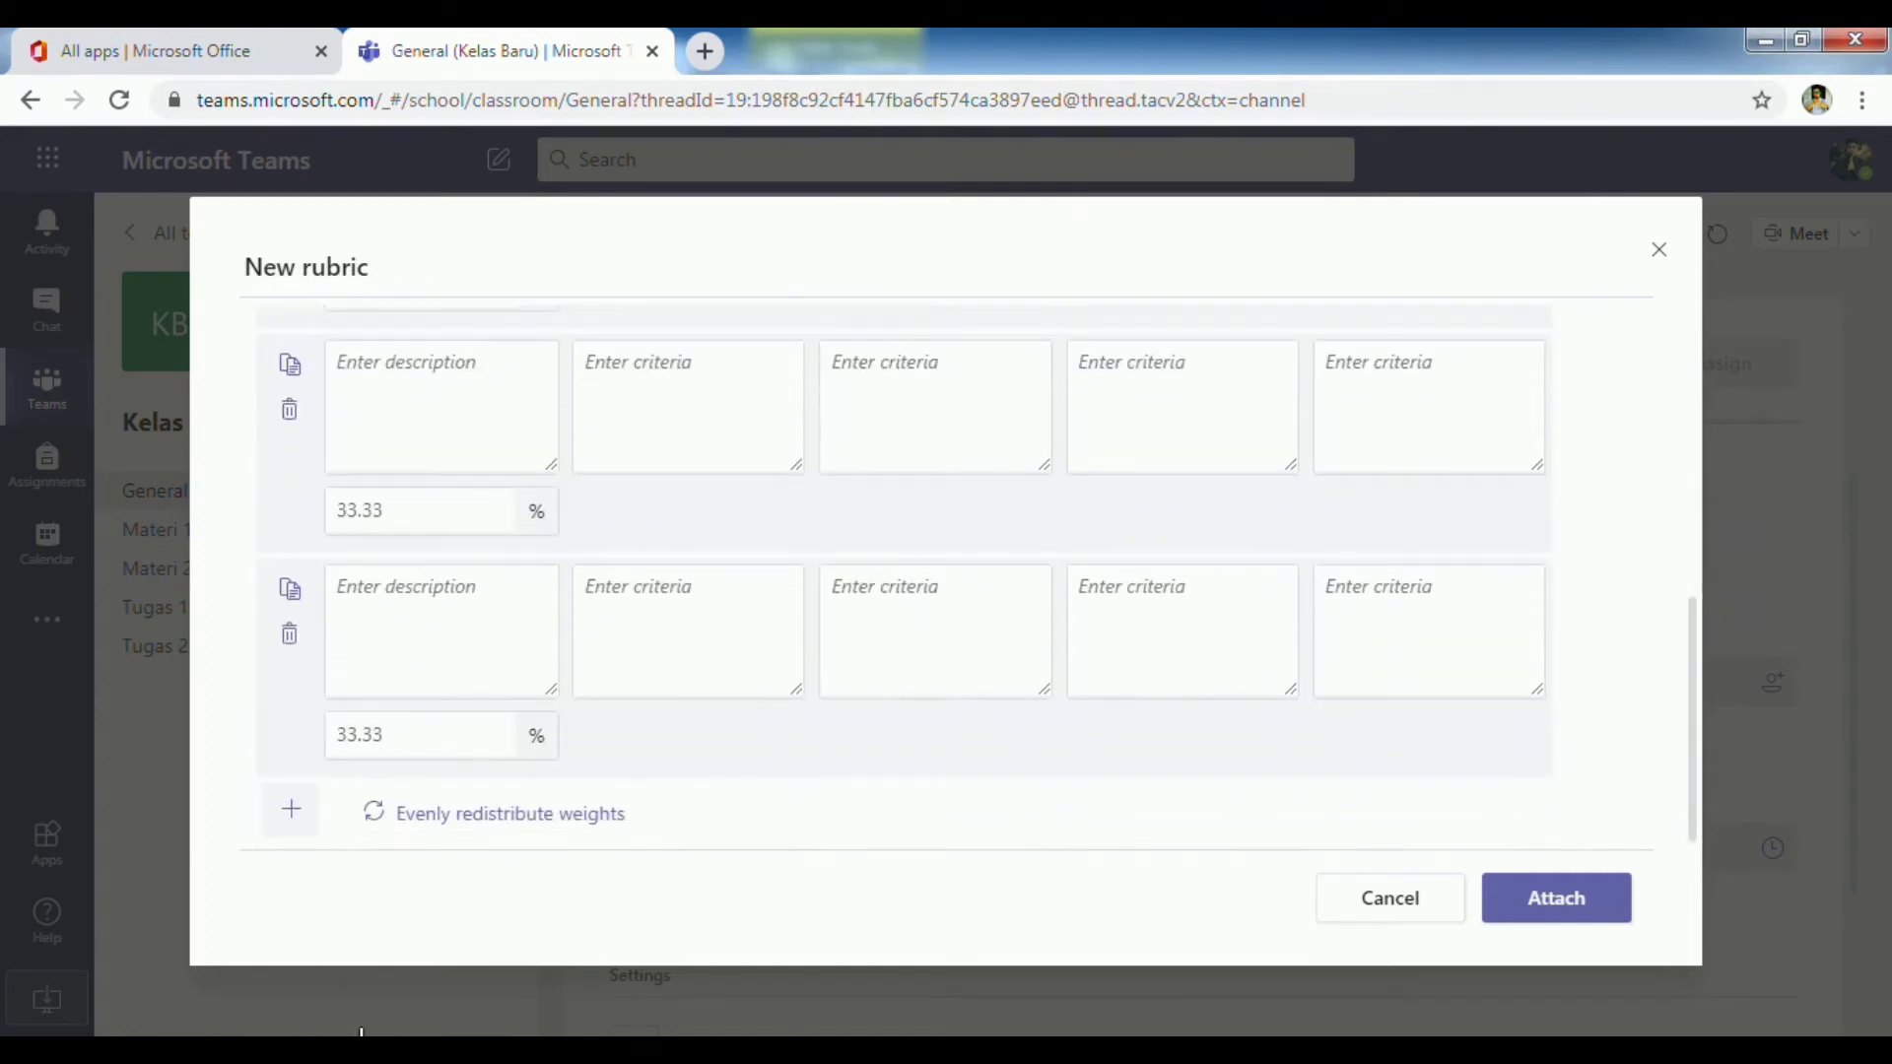
{"action": "left_click", "coordinate": [299, 1050]}
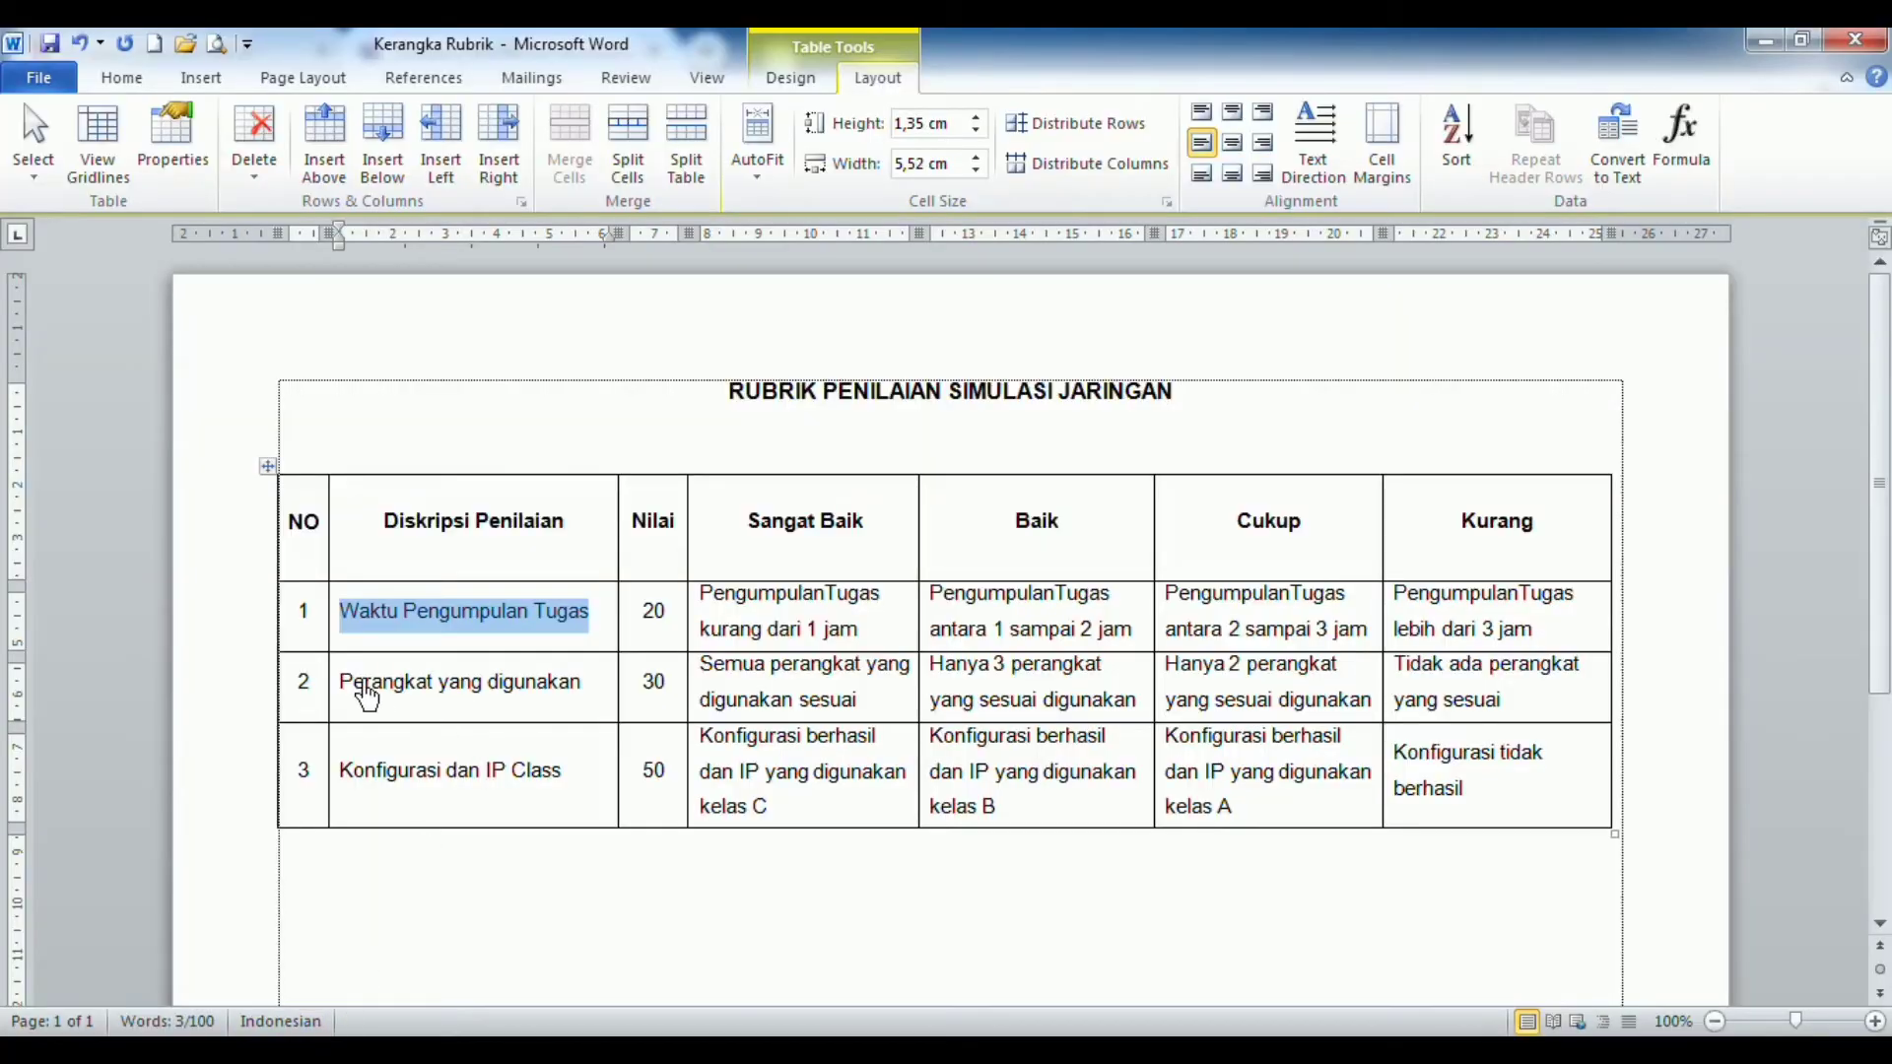
{"action": "left_click", "coordinate": [347, 690]}
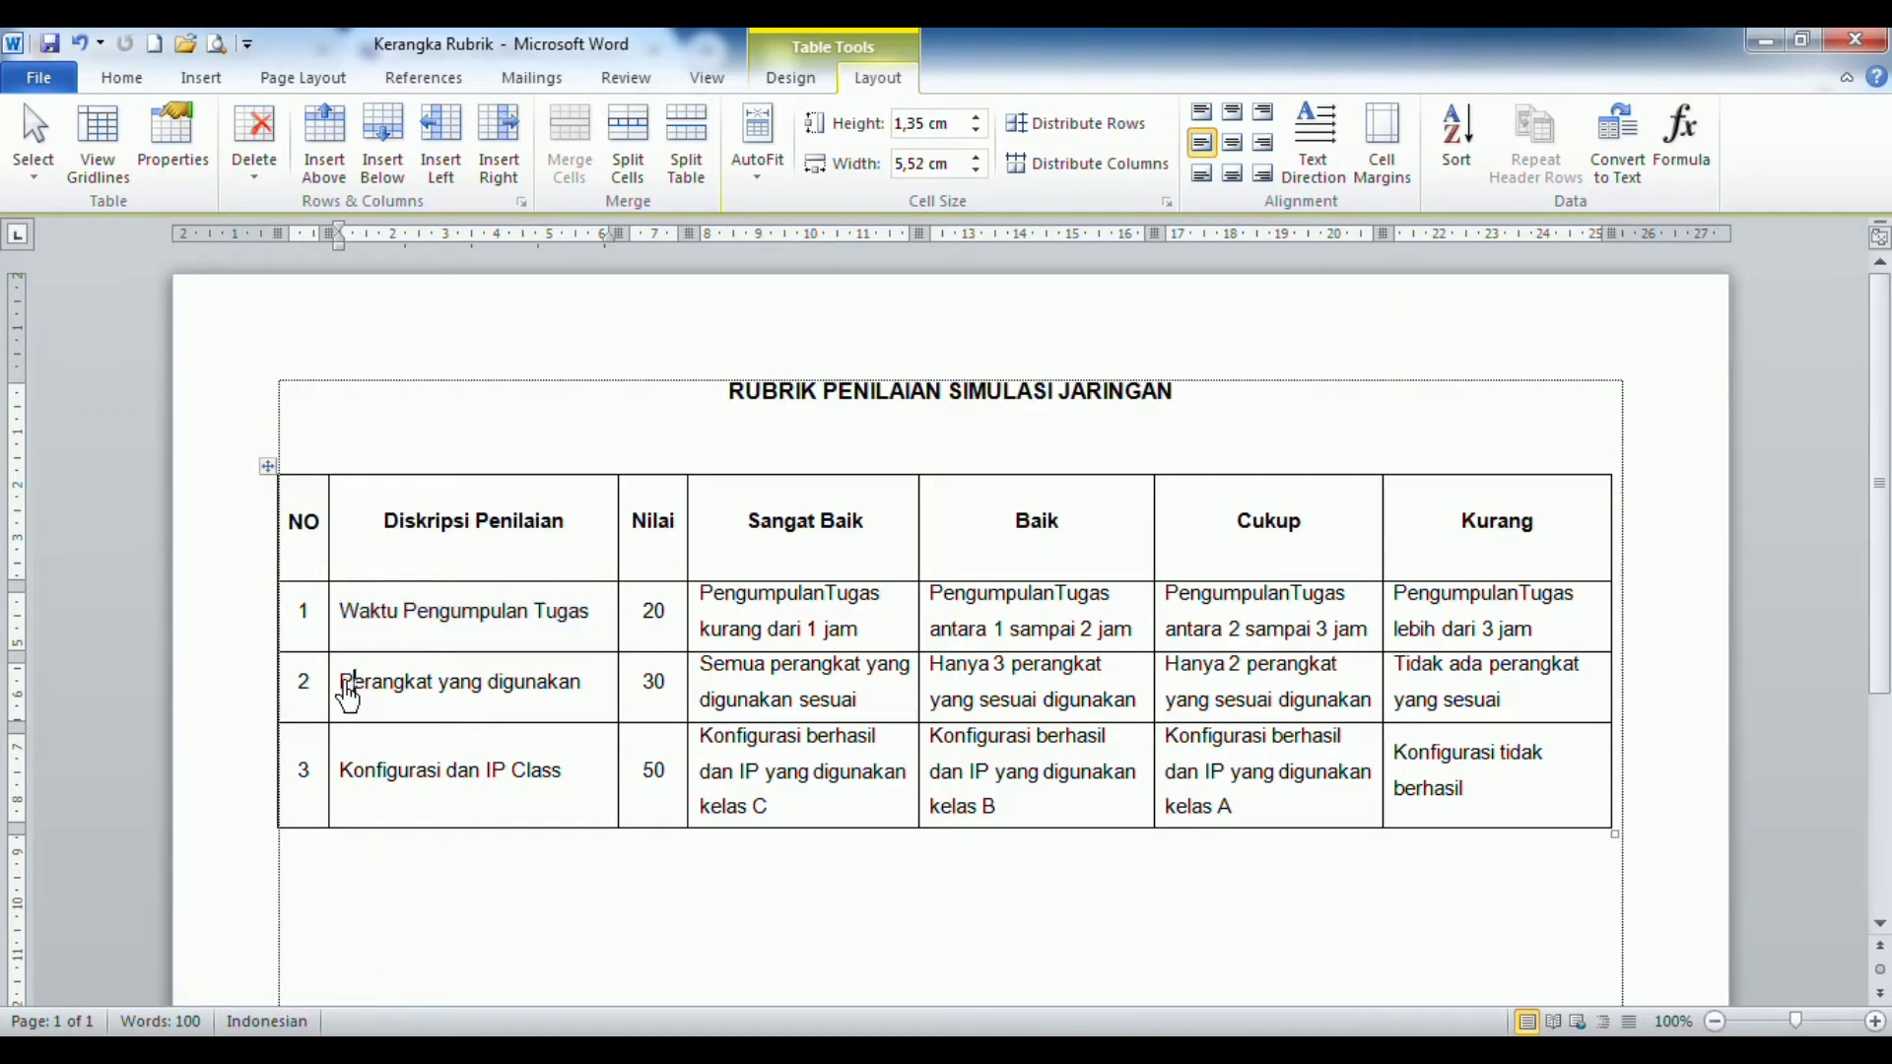
{"action": "left_click", "coordinate": [579, 694], "text": "shift"}
{"action": "key", "text": "ctrl+c"}
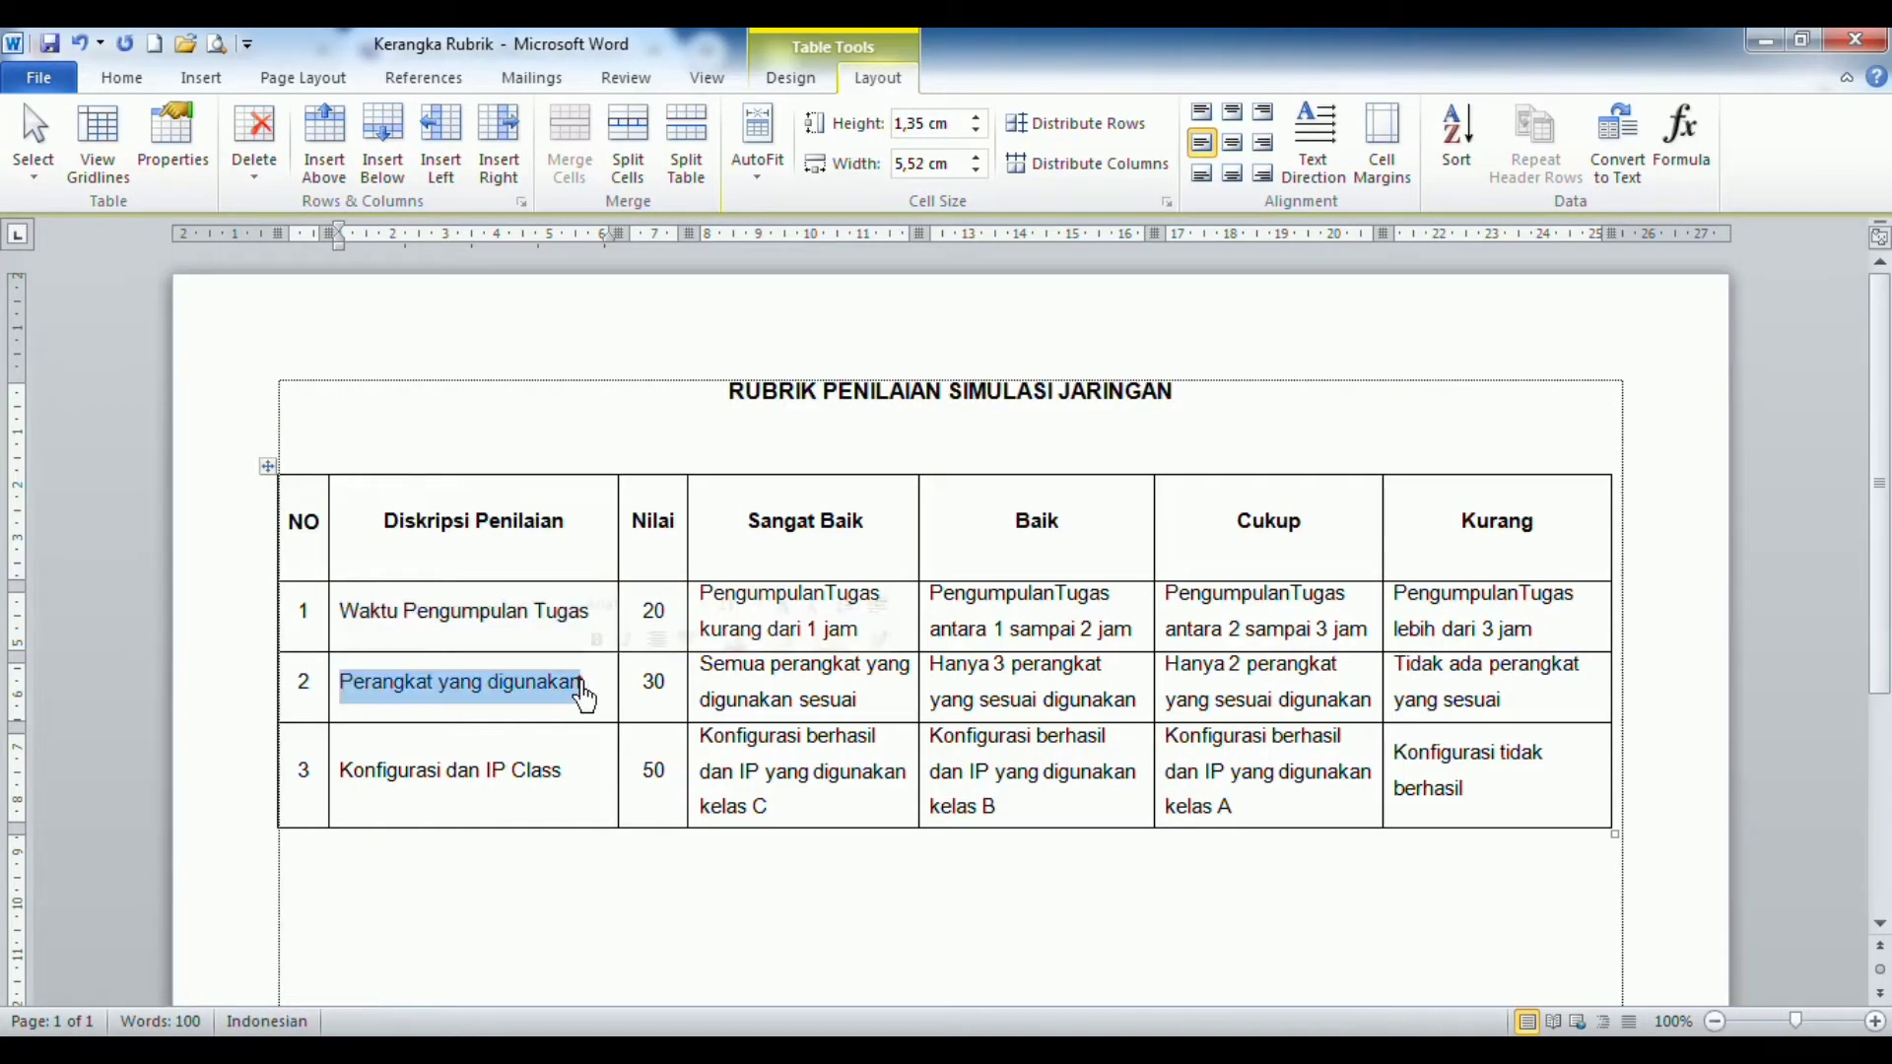
{"action": "key", "text": "alt+Tab"}
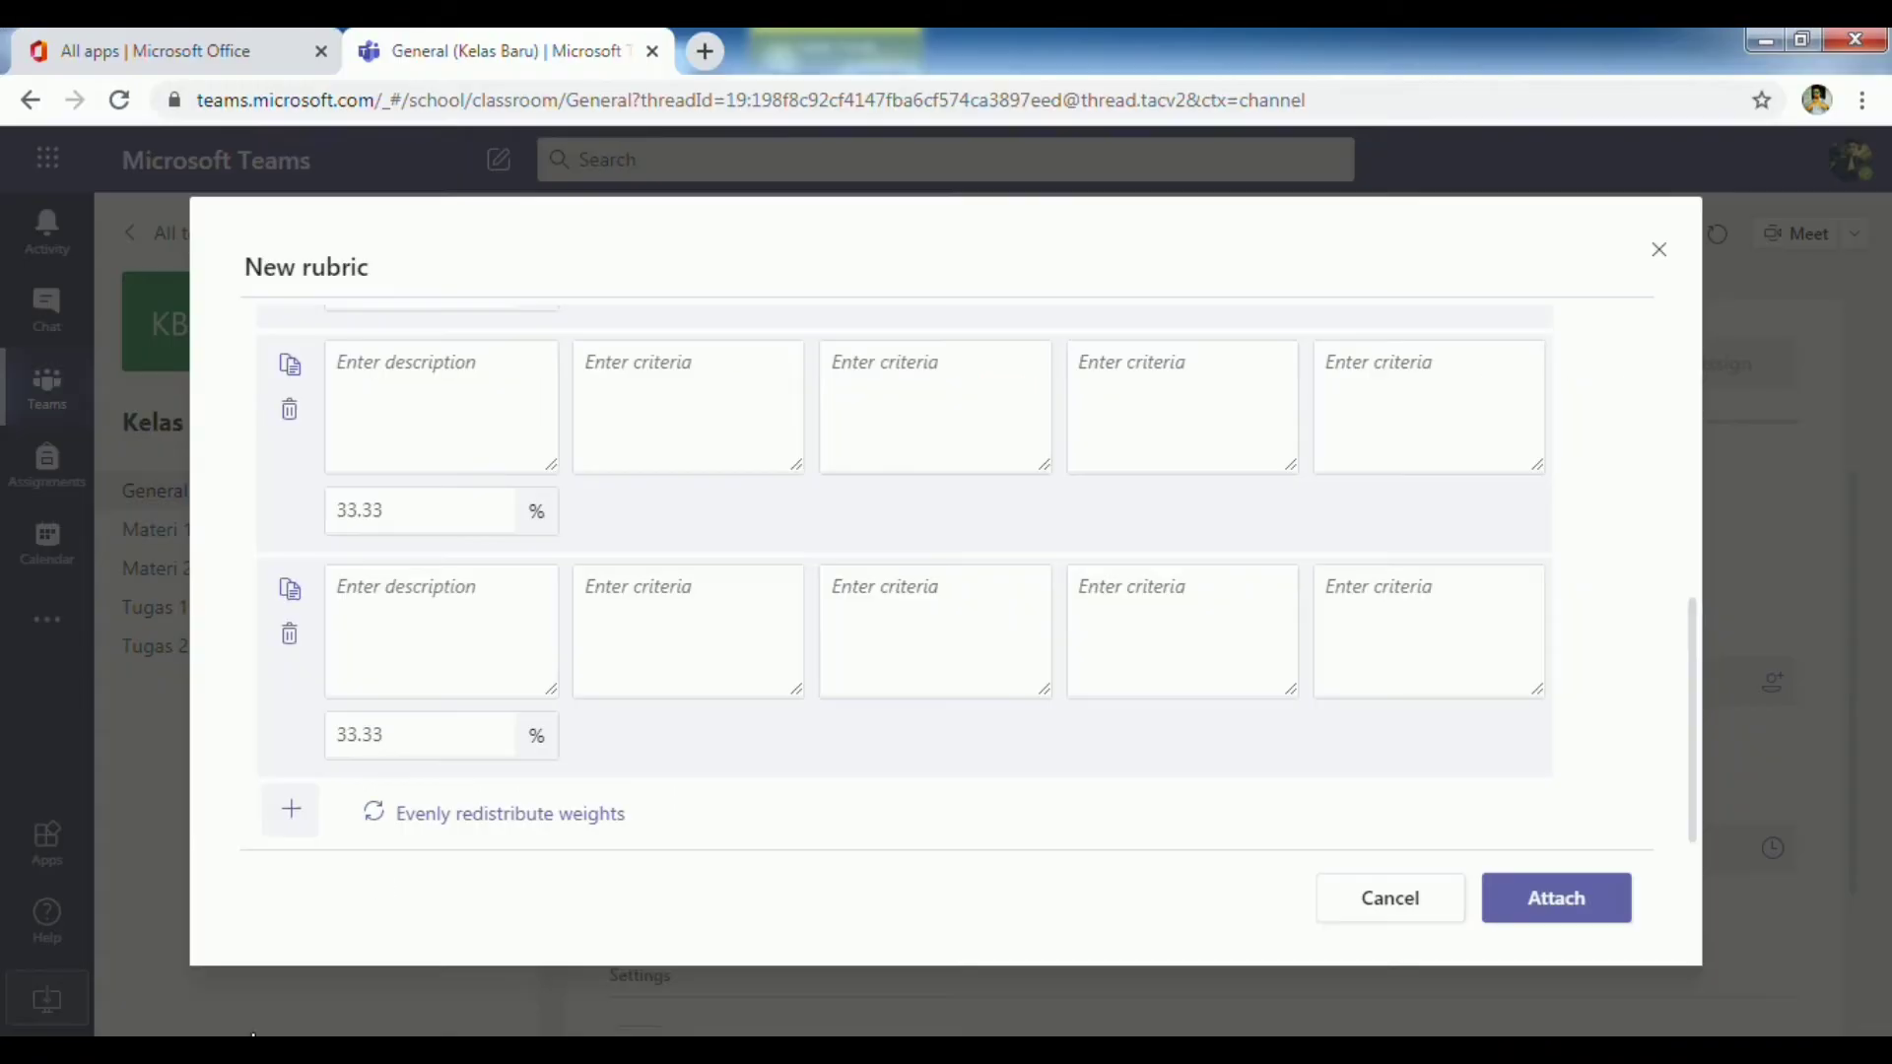
{"action": "left_click", "coordinate": [449, 437]}
{"action": "key", "text": "ctrl+v"}
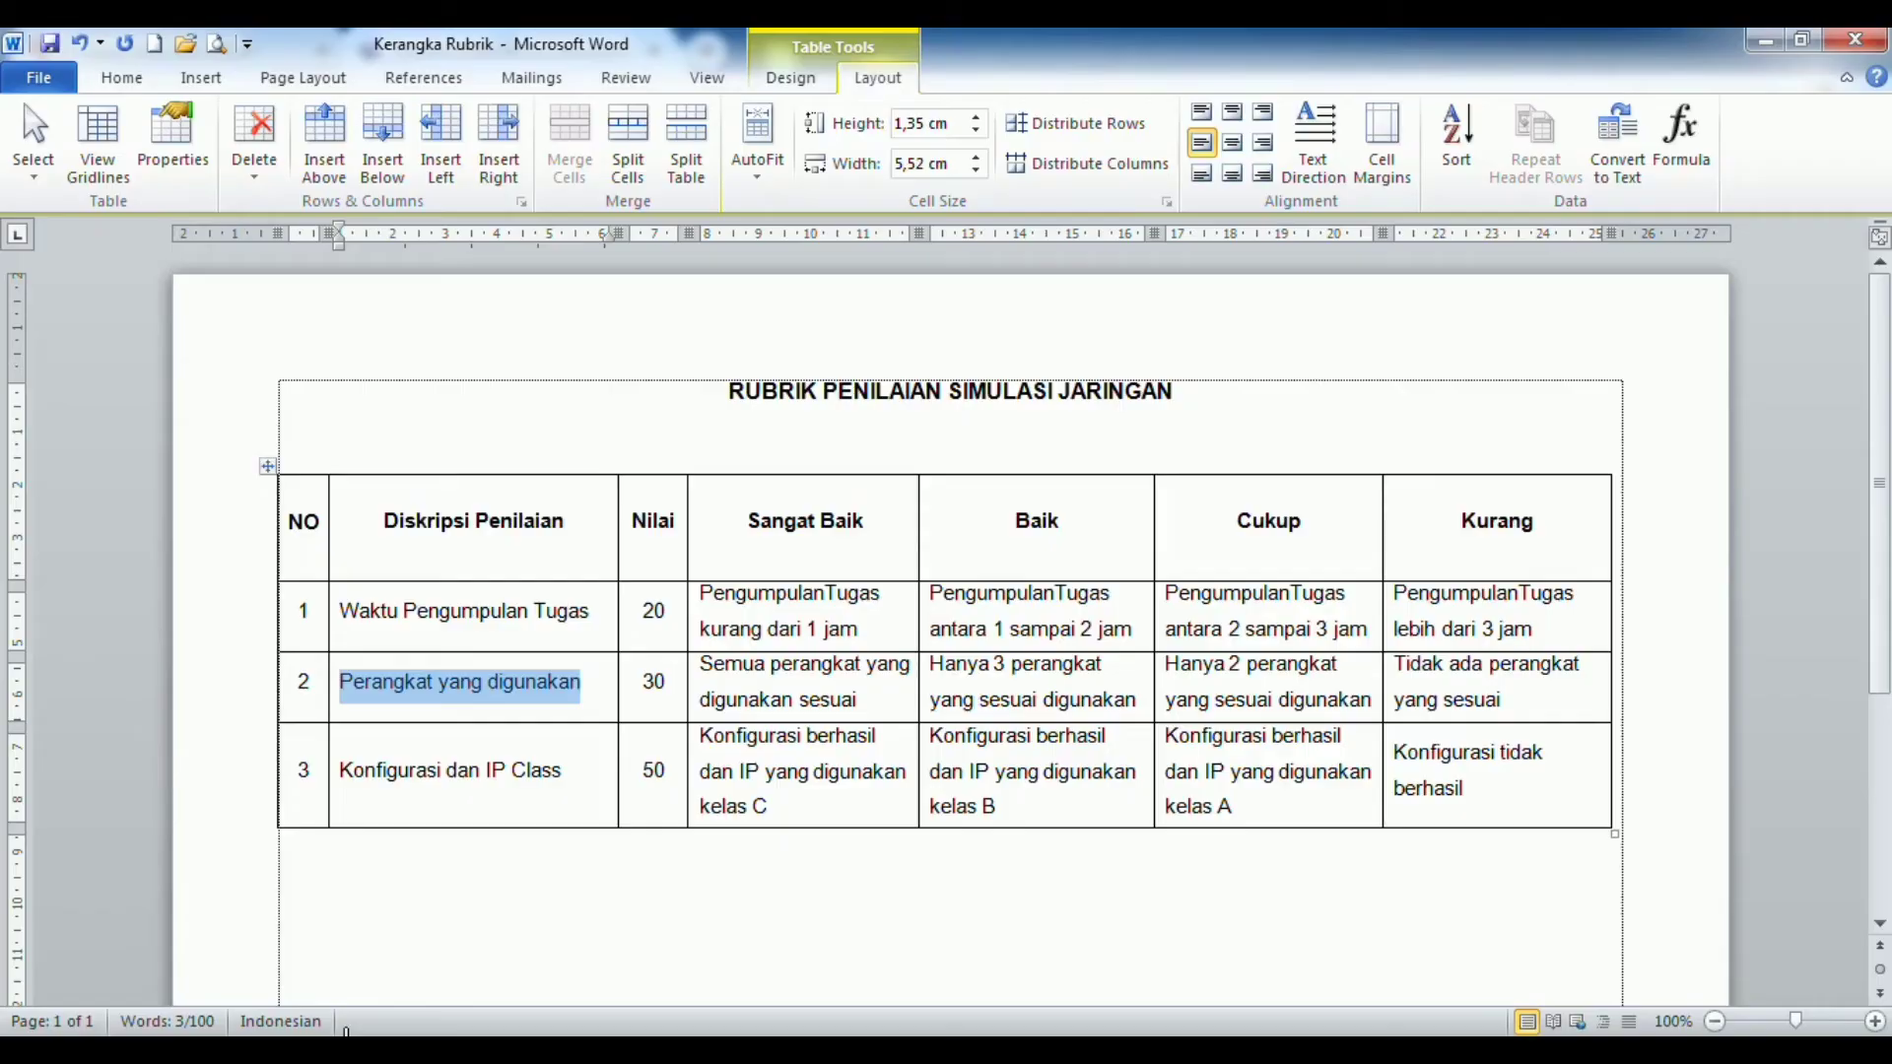
- Copy "Konfigurasi dan IP Class" from the Word table into the third criterion's description in the Teams rubric
{"action": "left_click", "coordinate": [342, 767]}
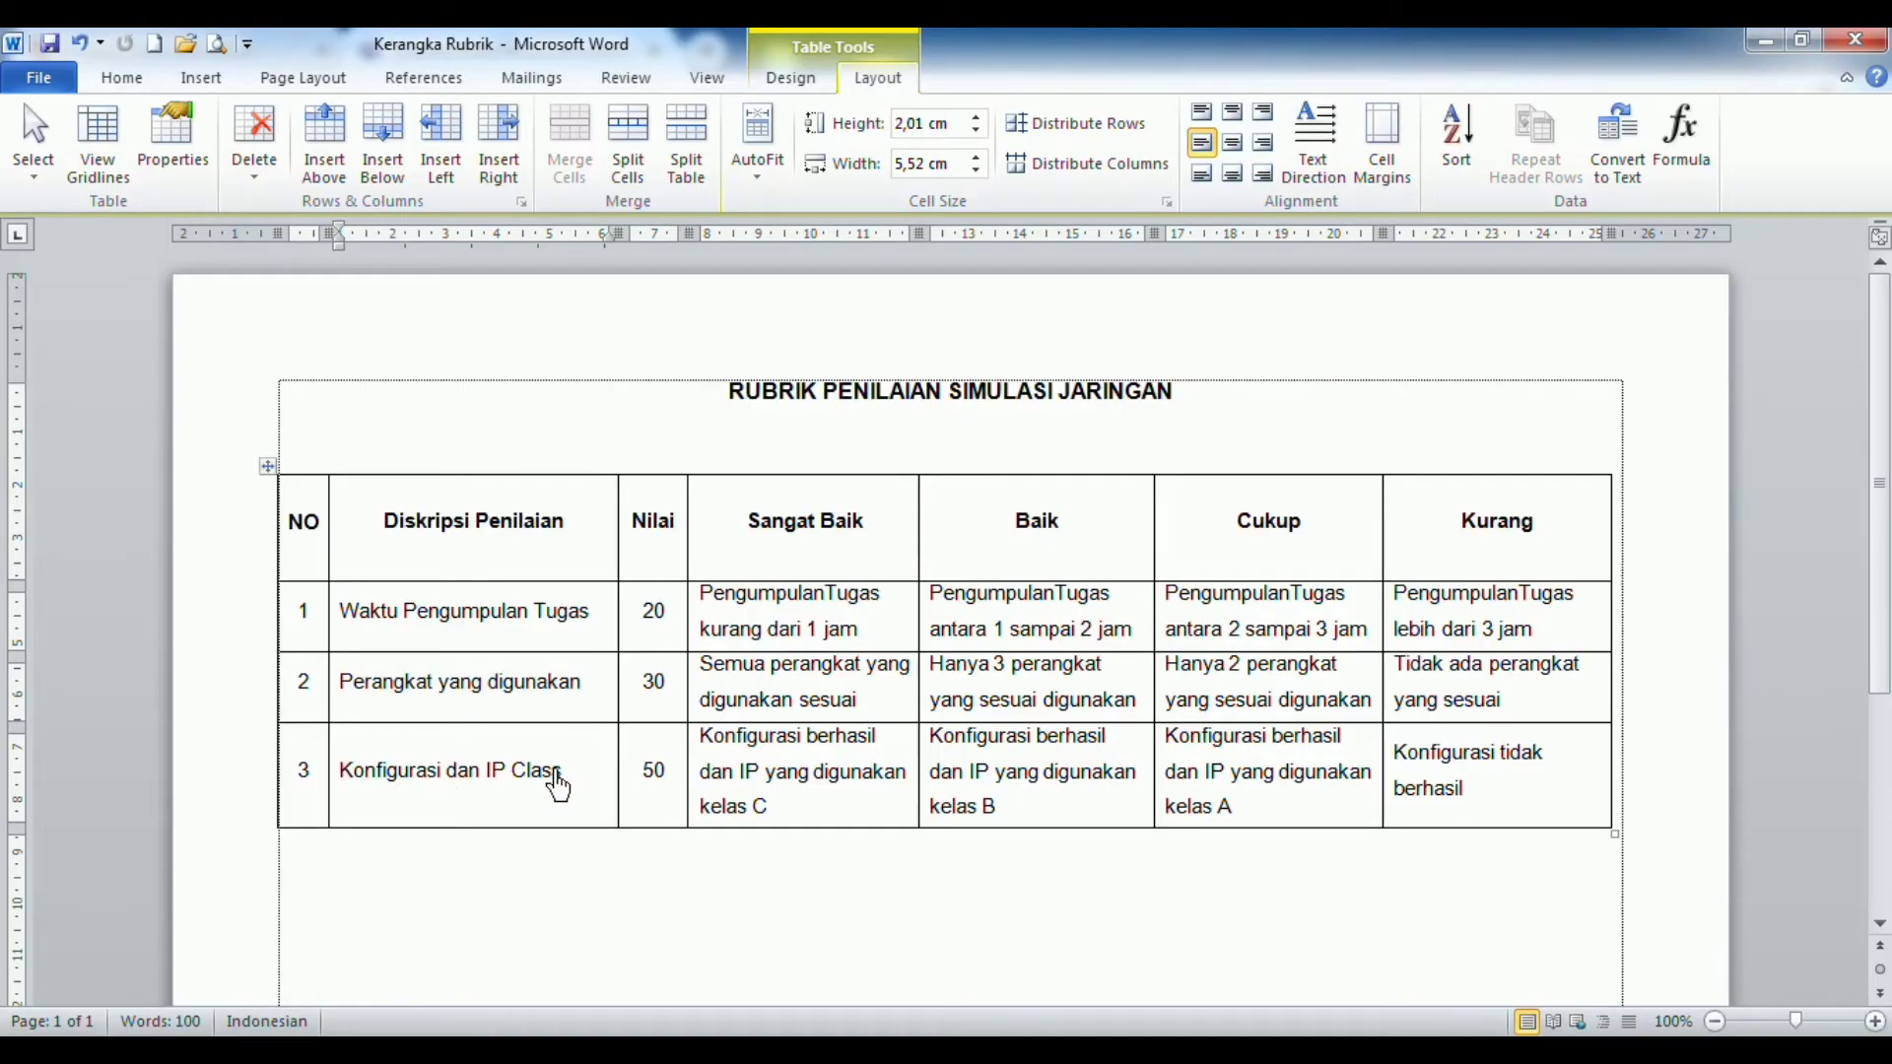
{"action": "left_click", "coordinate": [565, 773], "text": "shift"}
{"action": "key", "text": "ctrl+c"}
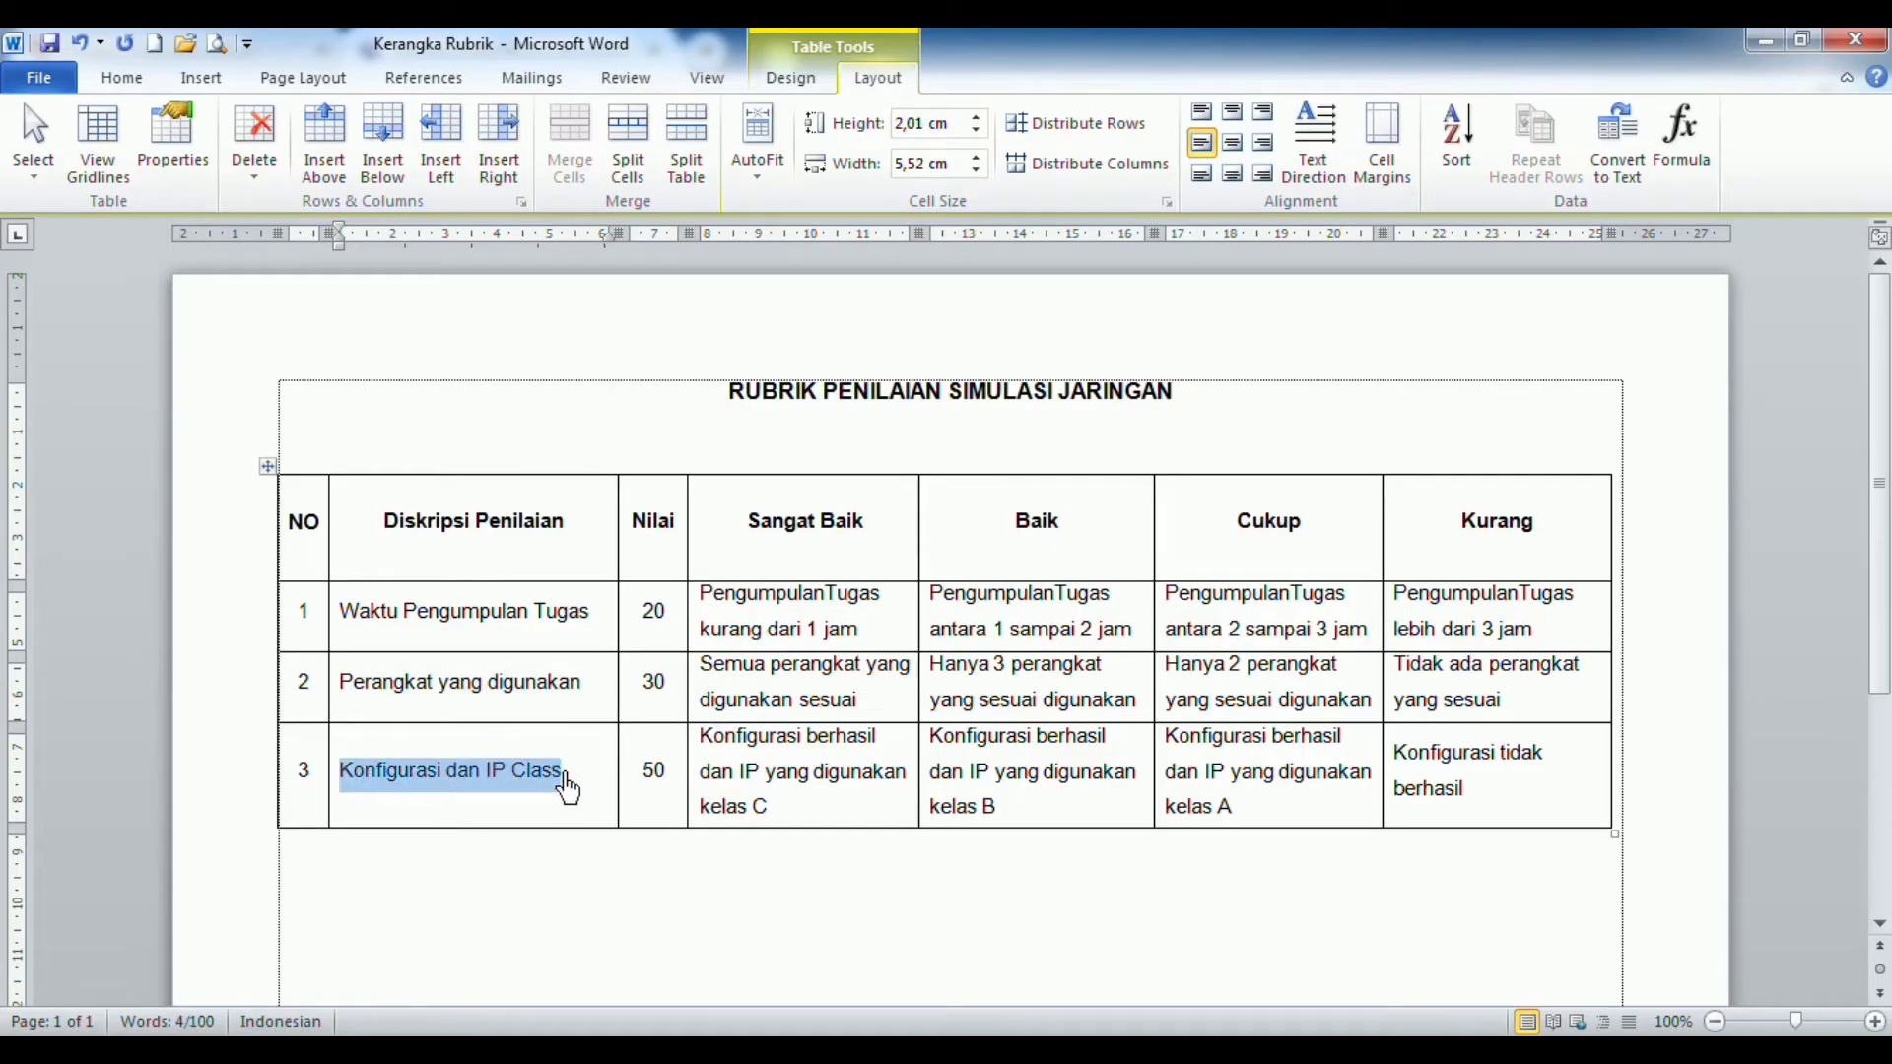
{"action": "key", "text": "alt+Tab"}
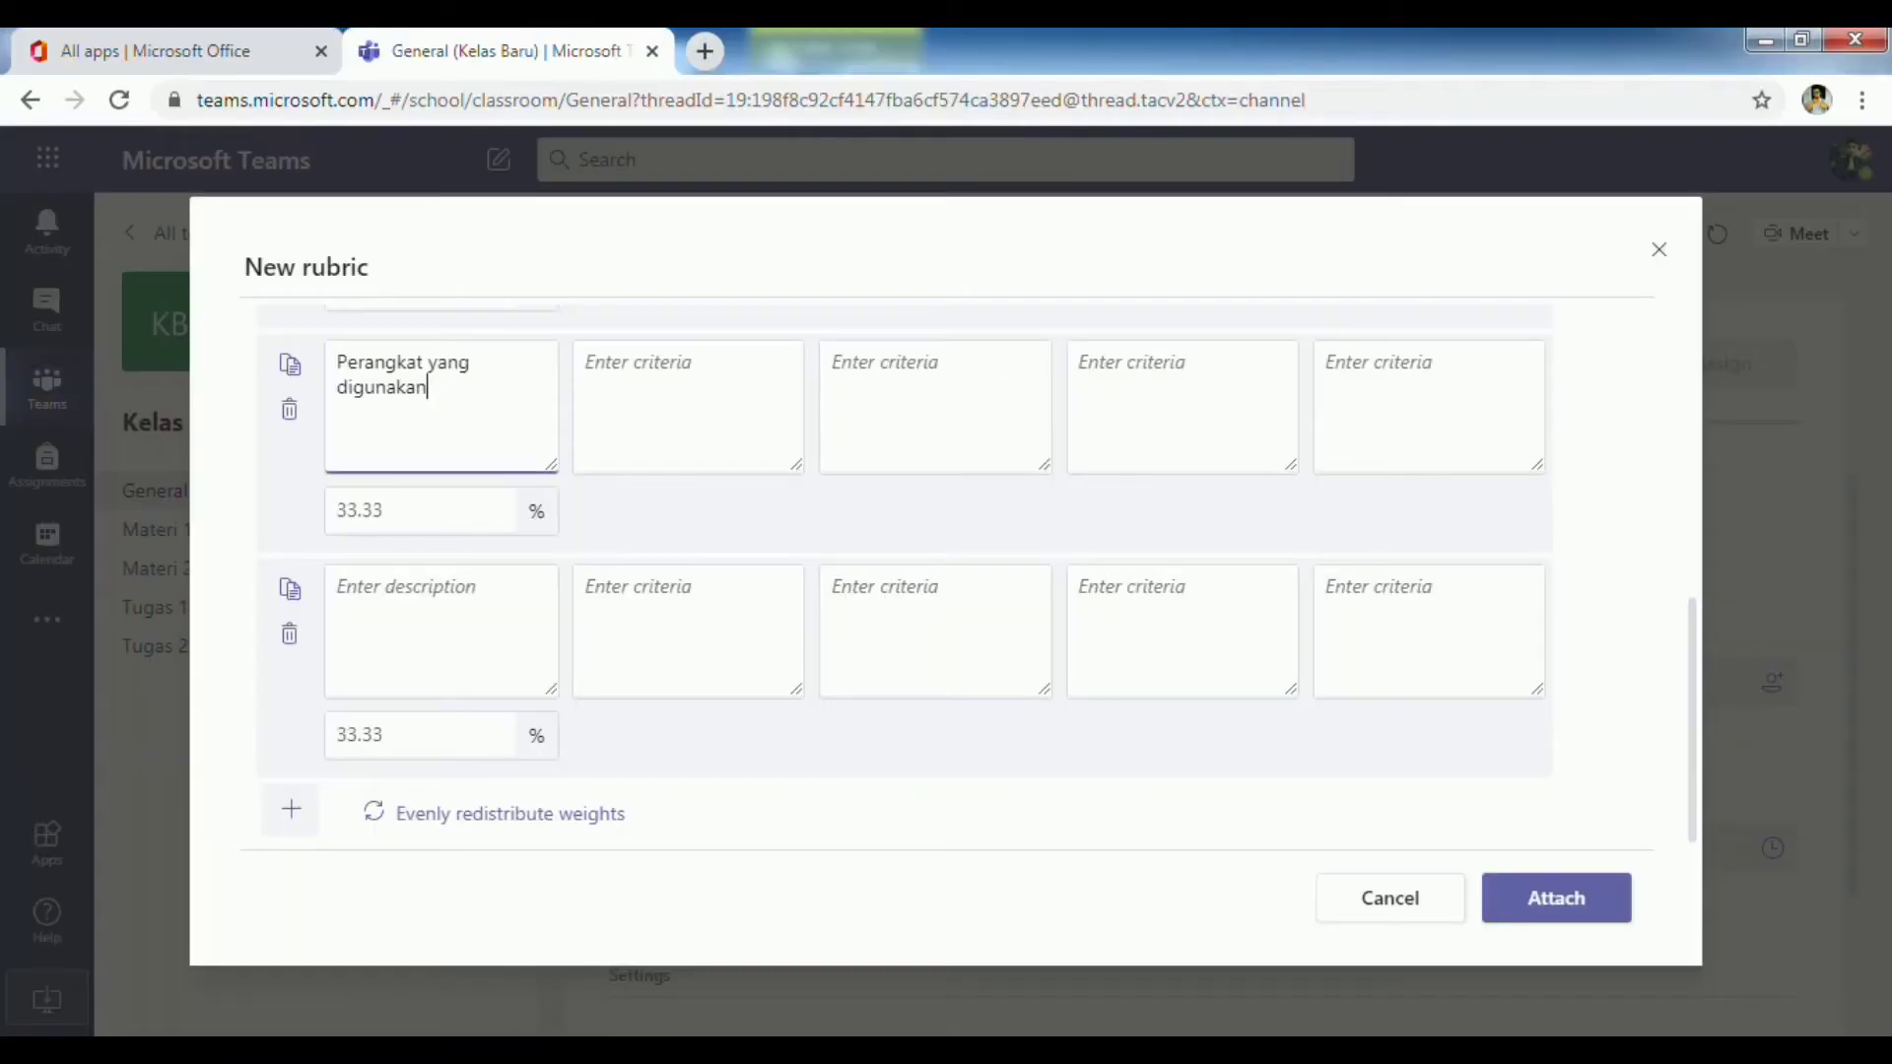
{"action": "left_click", "coordinate": [432, 611]}
{"action": "key", "text": "ctrl+v"}
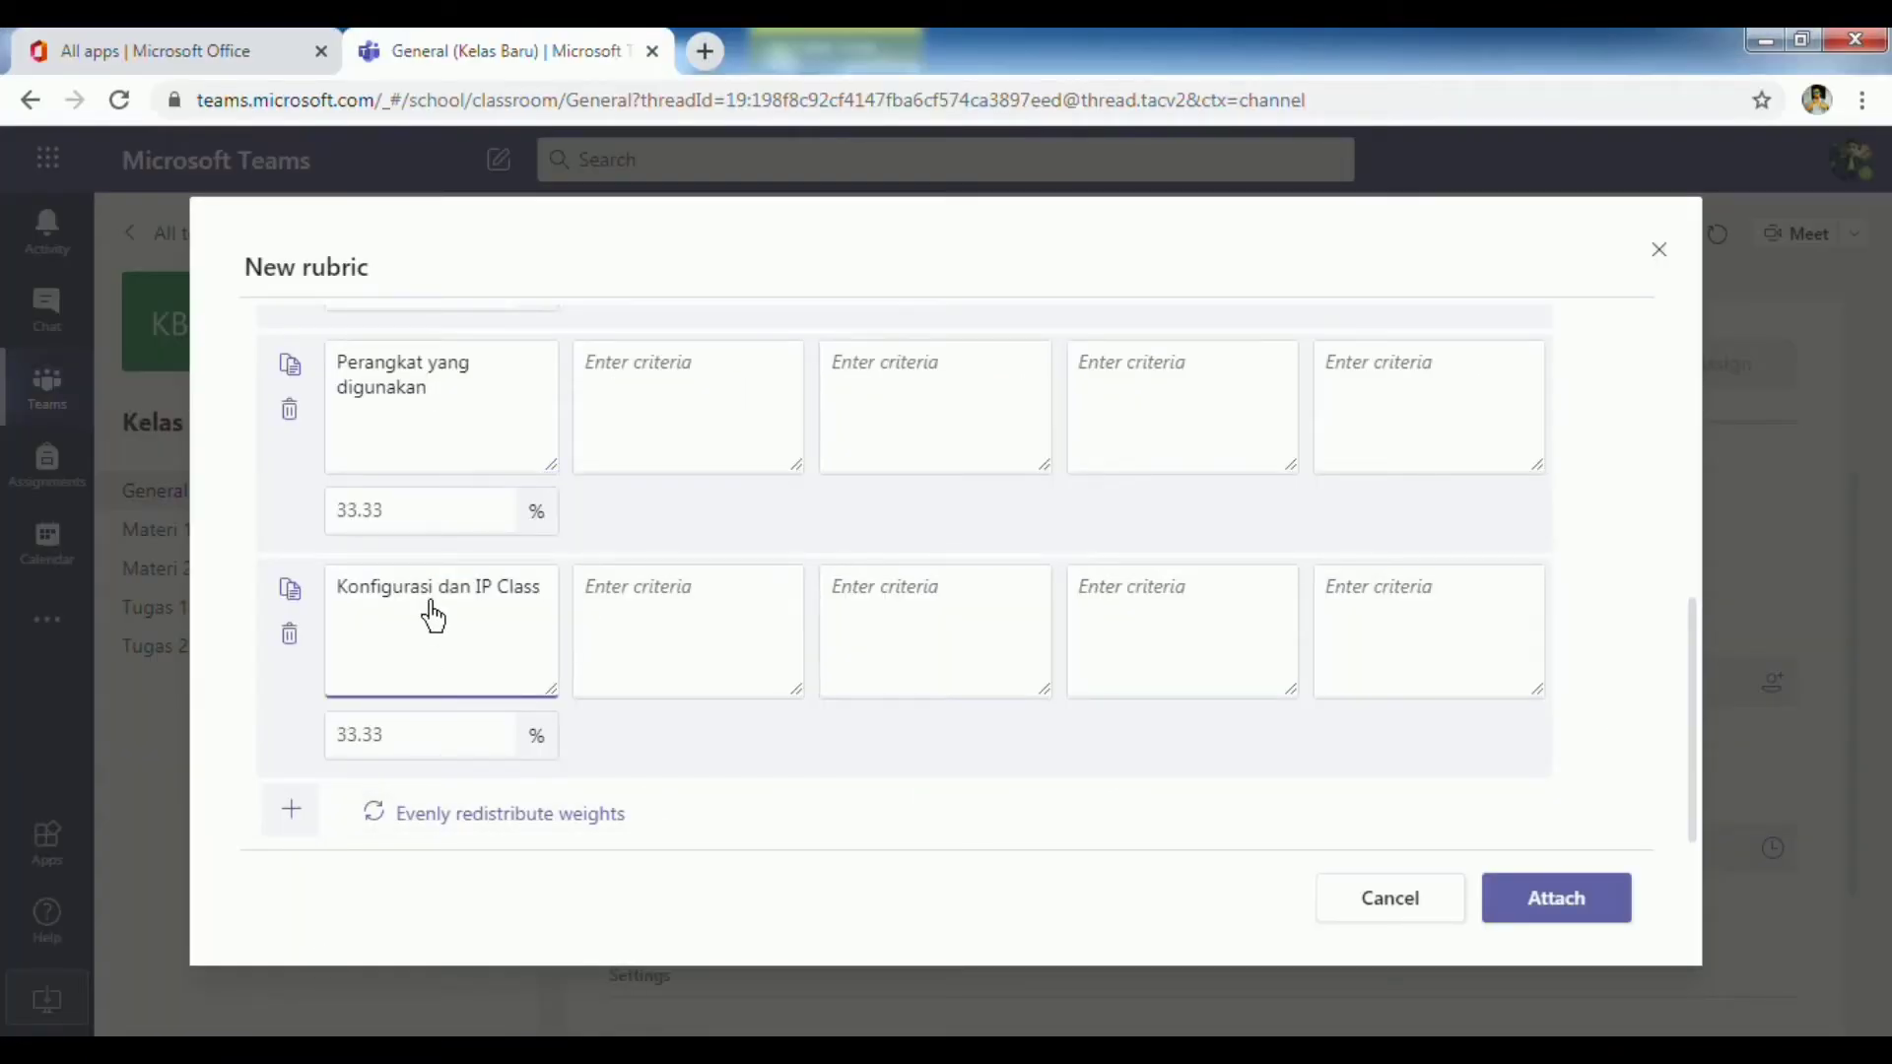
- Set the criteria weights to 20% for Waktu Pengumpulan Tugas, 30% for Perangkat yang digunakan and 50% for Konfigurasi dan IP Class
{"action": "scroll", "coordinate": [431, 616], "scroll_direction": "up", "scroll_amount": 3}
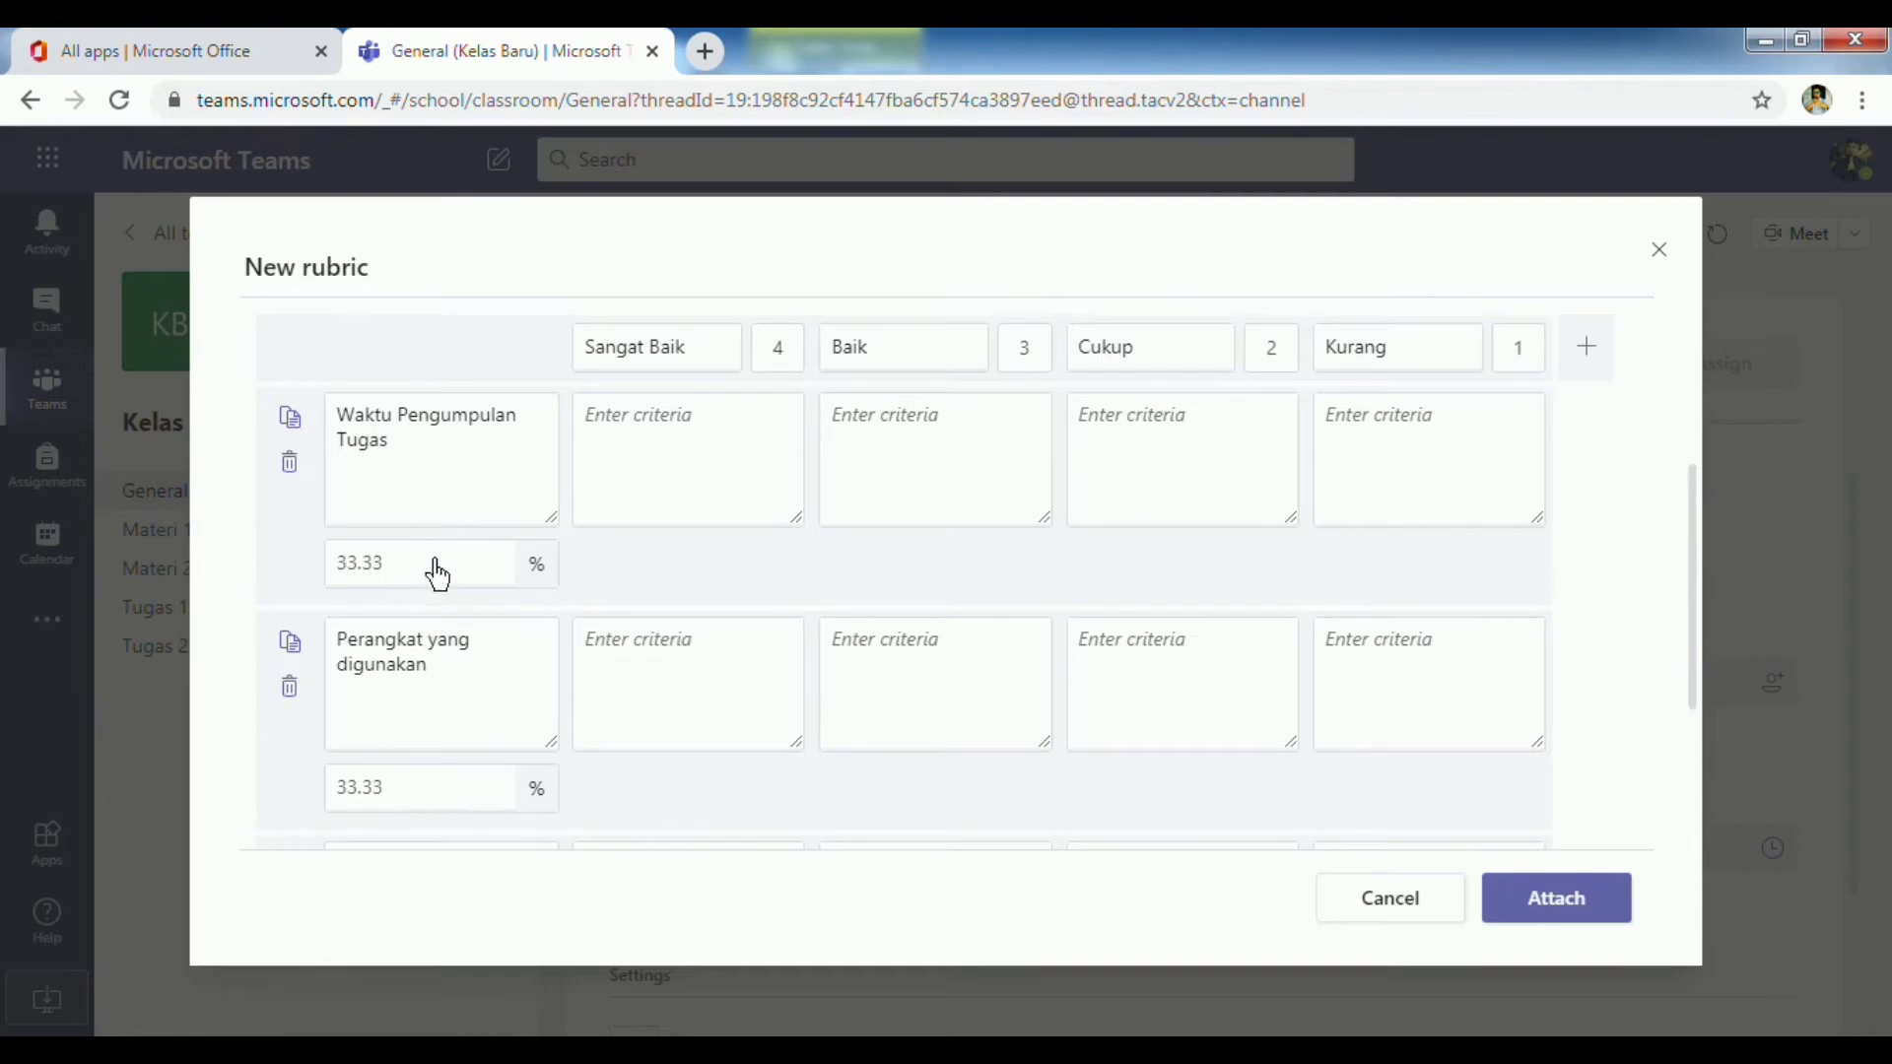
{"action": "left_click", "coordinate": [436, 563]}
{"action": "type", "text": "20"}
{"action": "left_click", "coordinate": [404, 803]}
{"action": "type", "text": "30"}
{"action": "scroll", "coordinate": [404, 804], "scroll_direction": "down", "scroll_amount": 2}
{"action": "scroll", "coordinate": [404, 803], "scroll_direction": "down", "scroll_amount": 2}
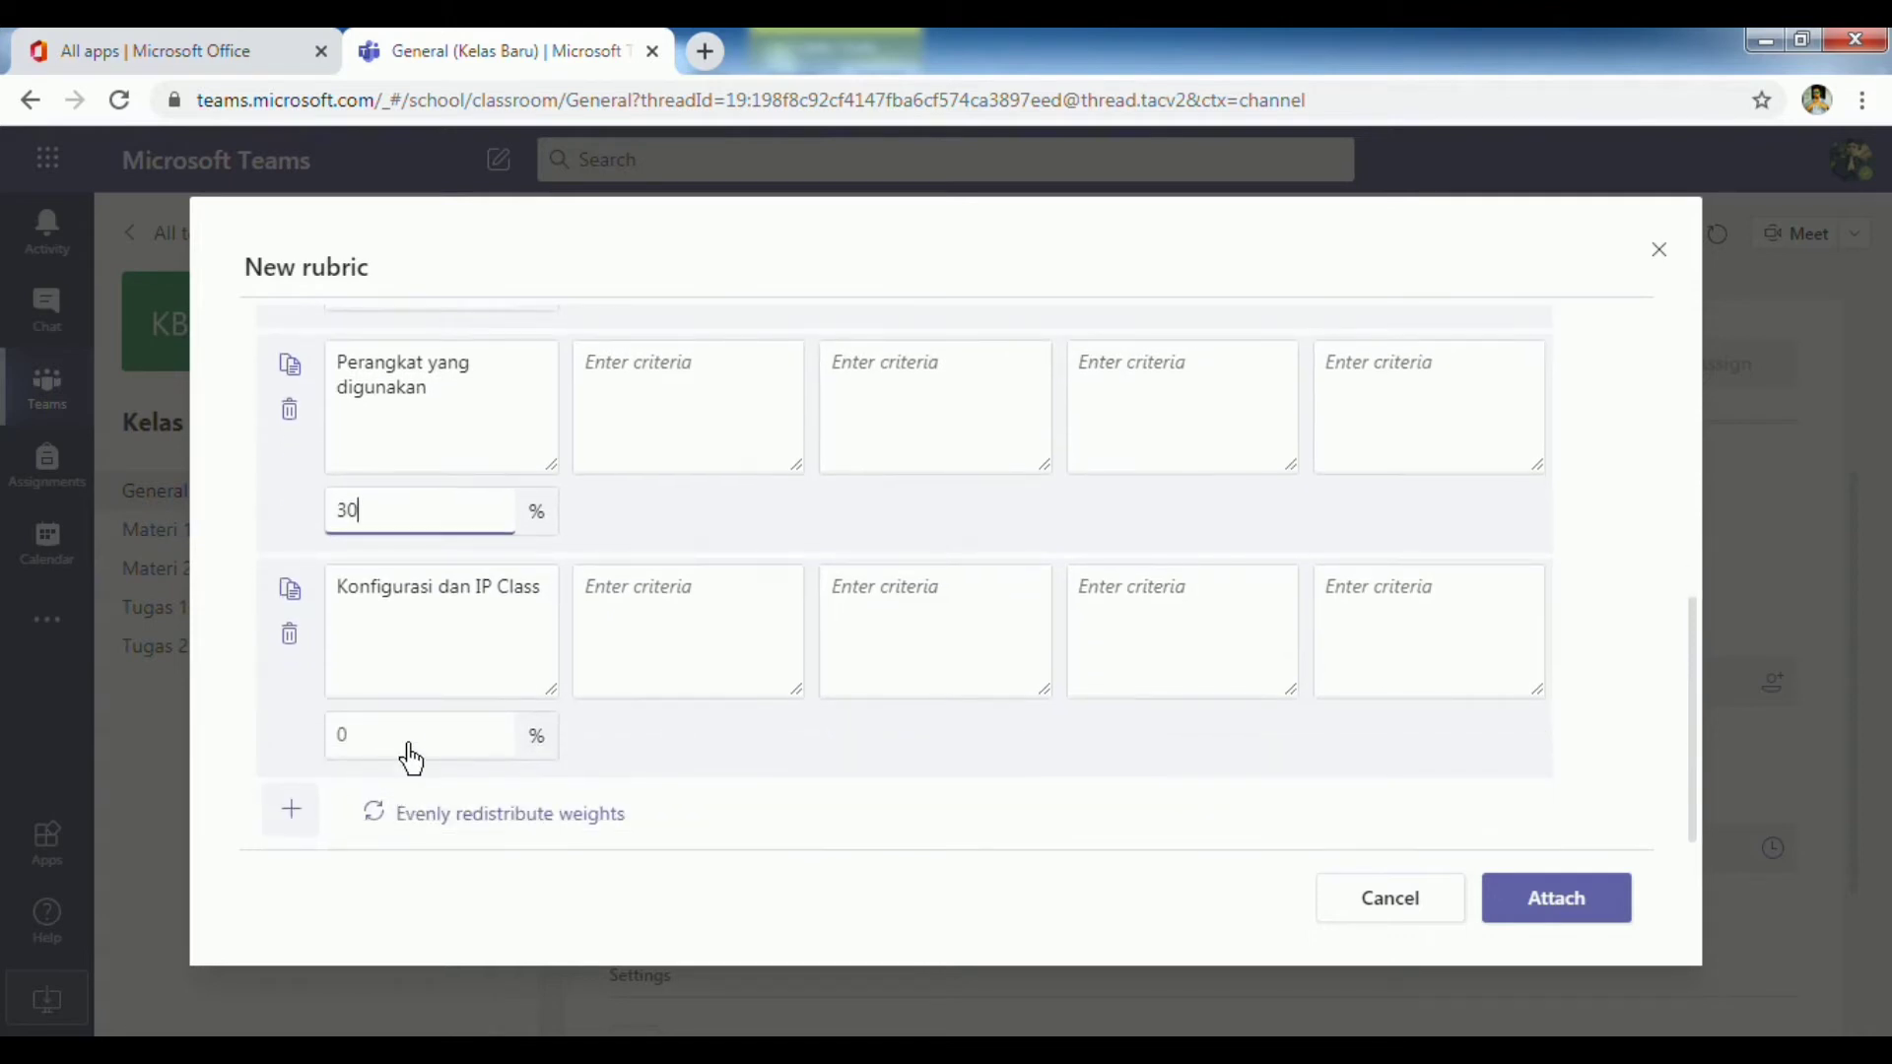
{"action": "left_click", "coordinate": [411, 758]}
{"action": "type", "text": "50"}
{"action": "left_click", "coordinate": [421, 514]}
{"action": "scroll", "coordinate": [424, 528], "scroll_direction": "up", "scroll_amount": 2}
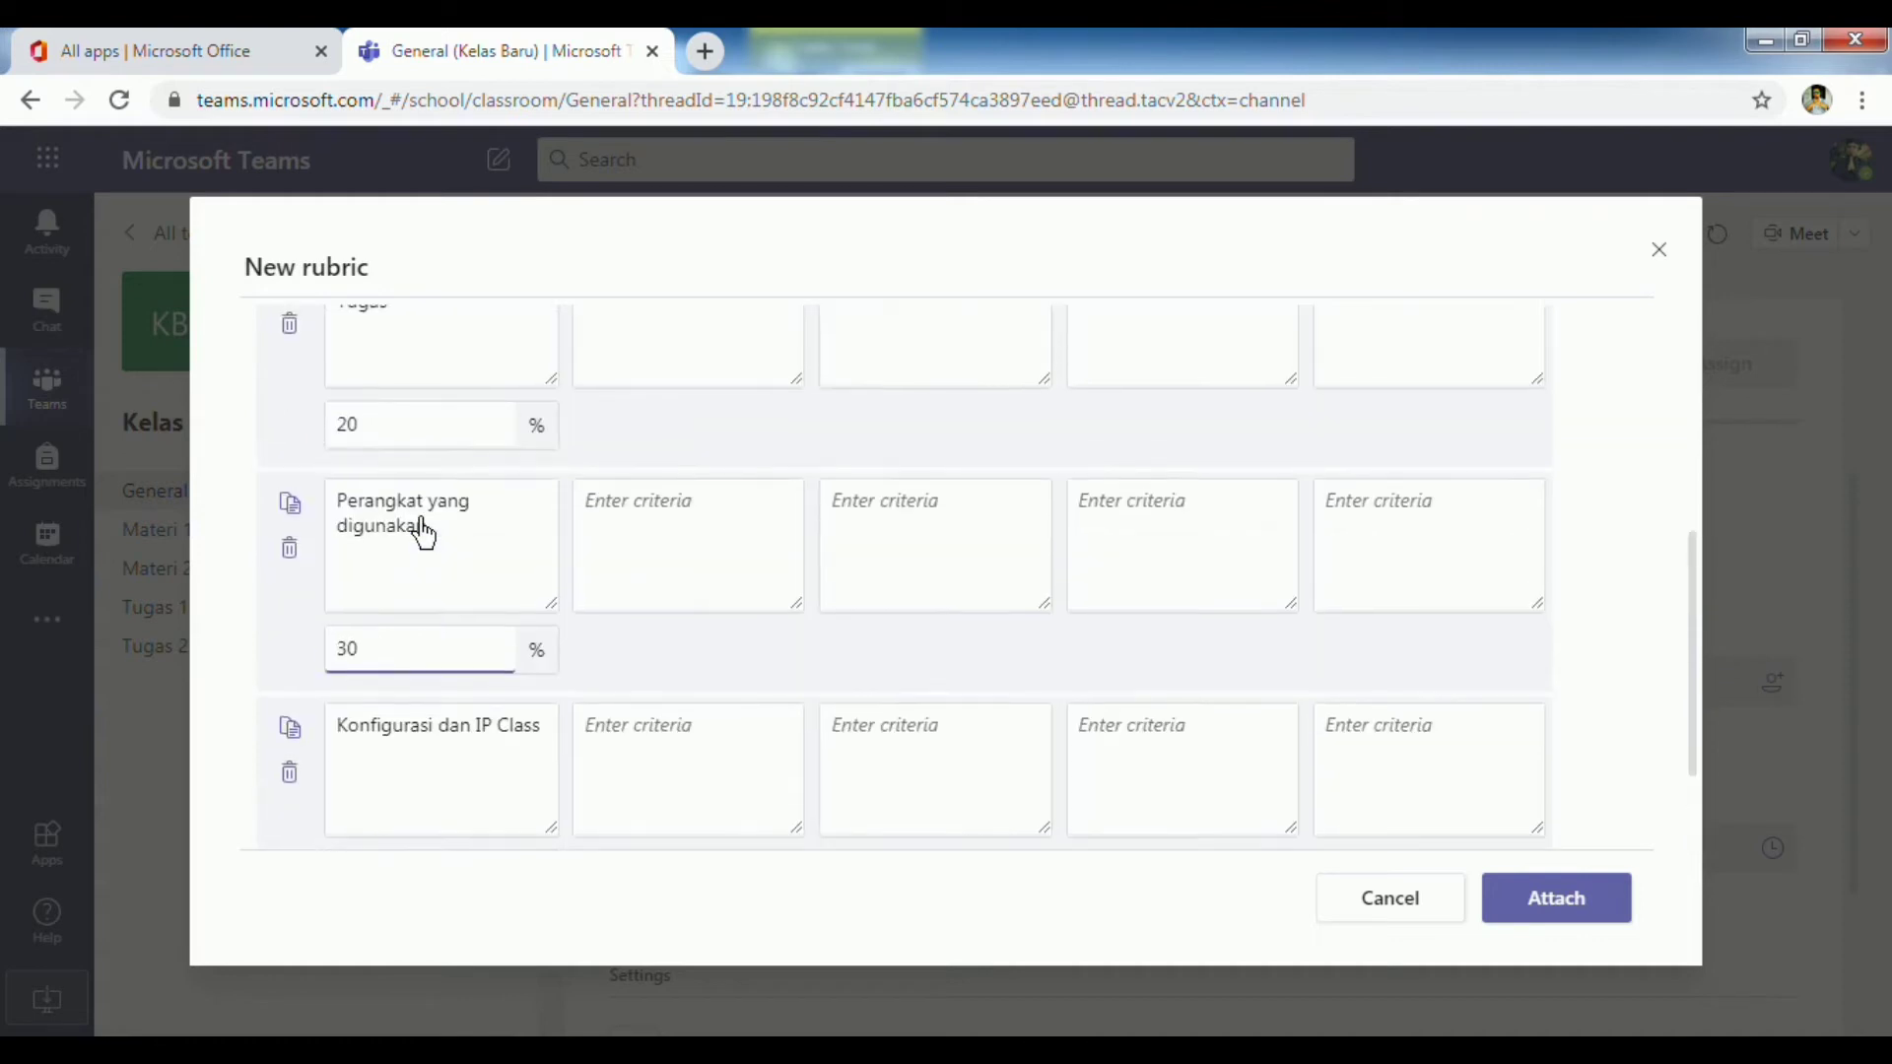
{"action": "left_click", "coordinate": [435, 432]}
{"action": "scroll", "coordinate": [436, 439], "scroll_direction": "up", "scroll_amount": 2}
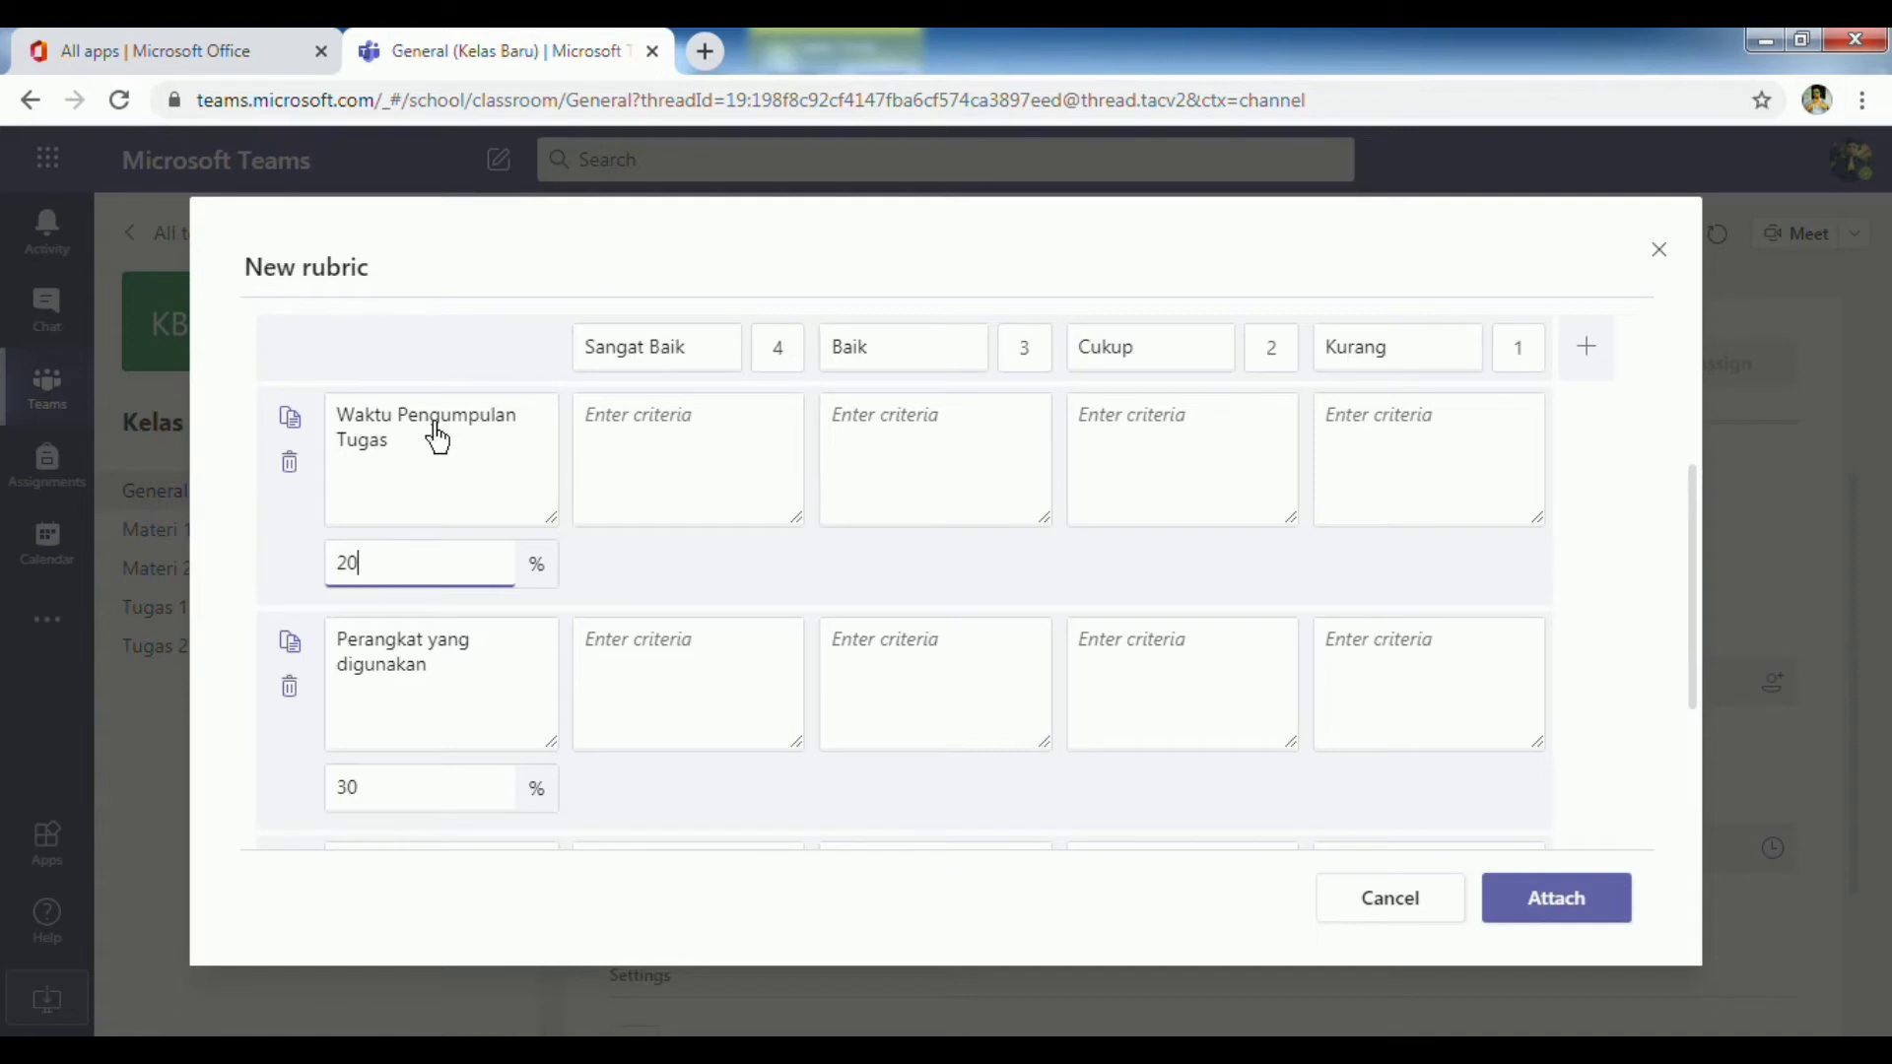
- Fill the Sangat Baik cell of Waktu Pengumpulan Tugas with "PengumpulanTugas kurang dari 1 jam", copied from the Word table
{"action": "left_click", "coordinate": [661, 439]}
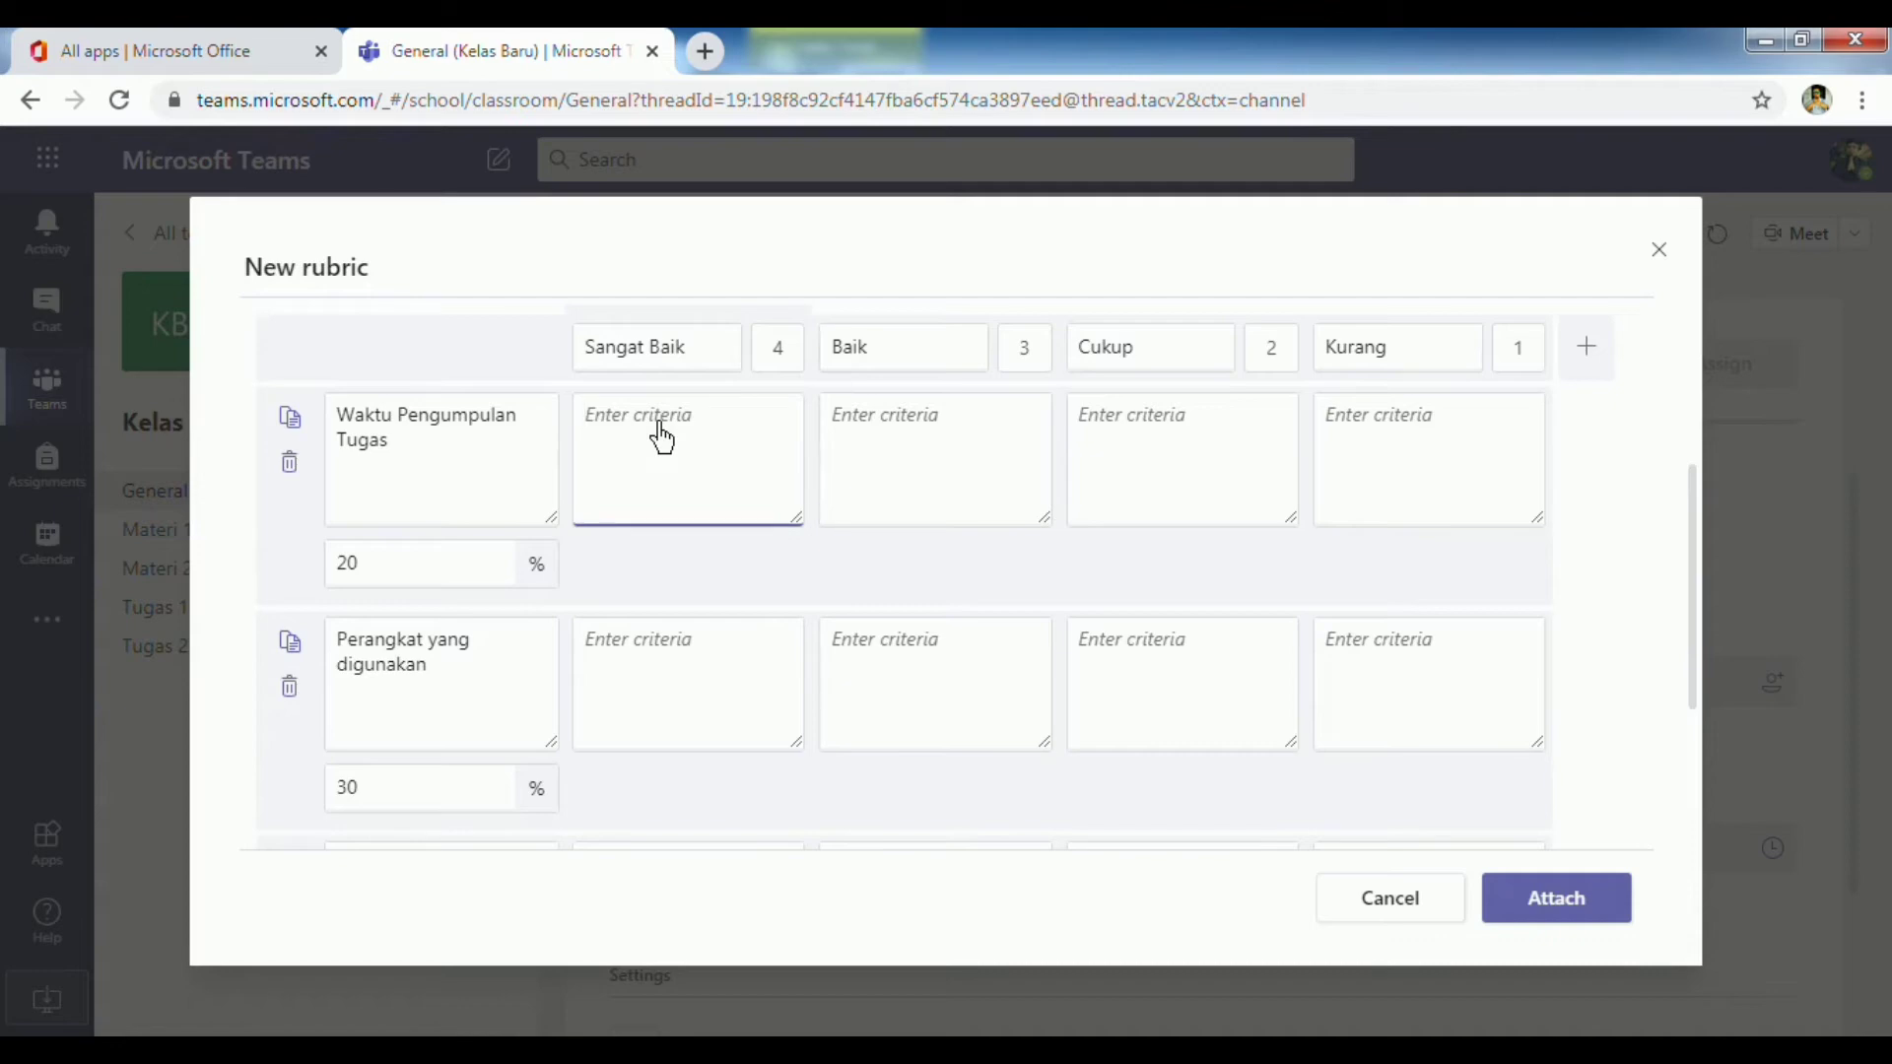
{"action": "left_click", "coordinate": [296, 1054]}
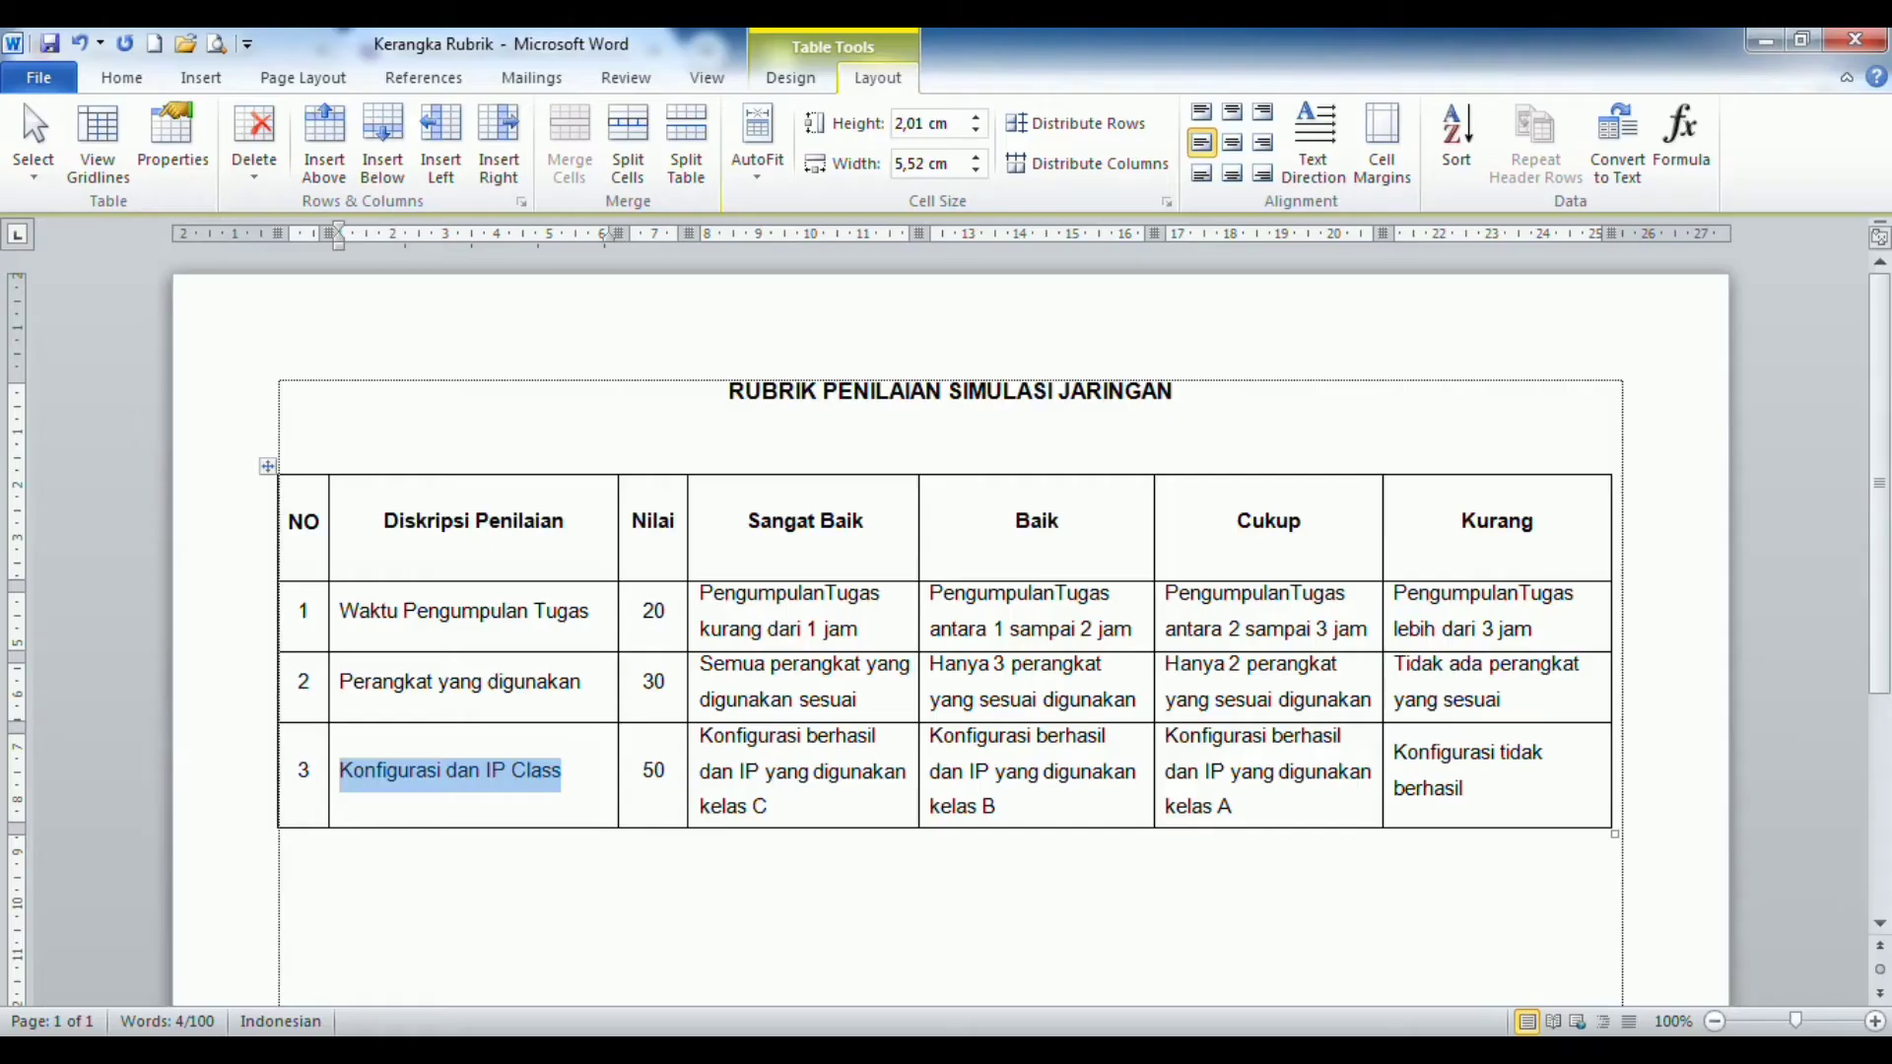
{"action": "left_click", "coordinate": [706, 616]}
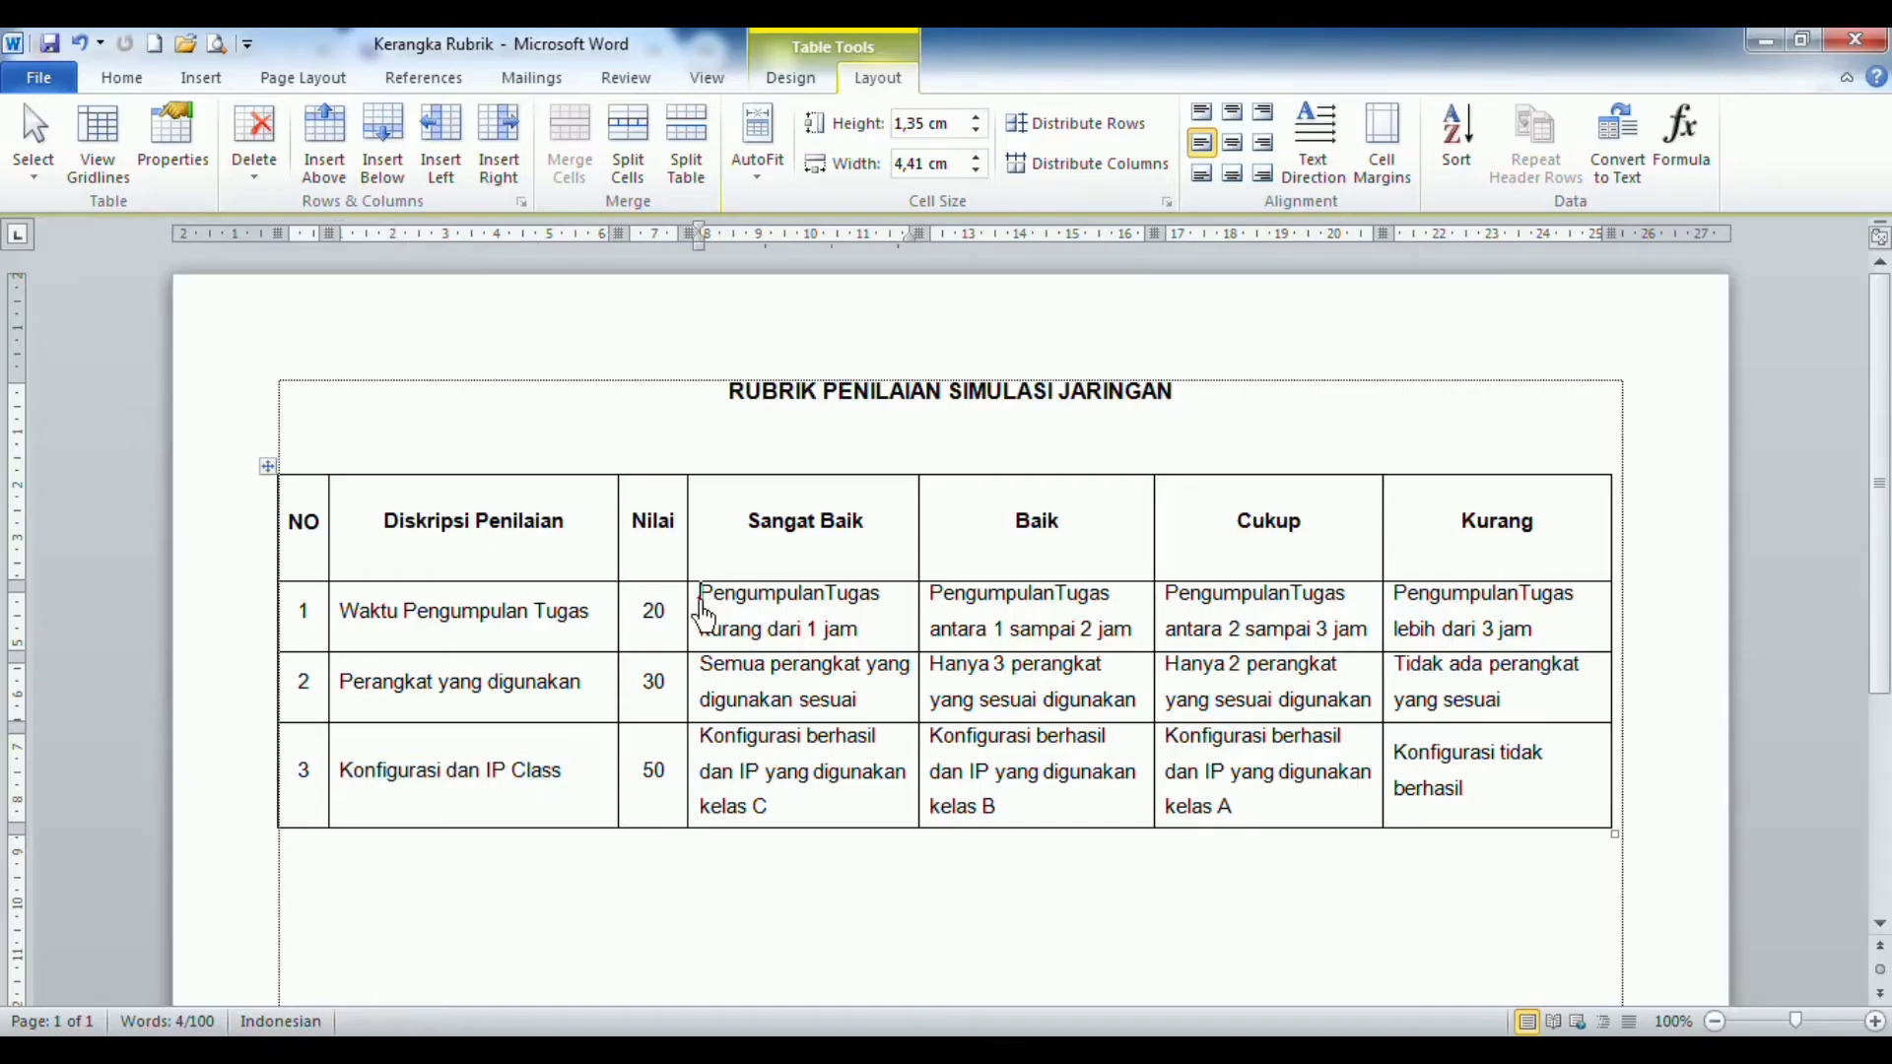
{"action": "left_click", "coordinate": [867, 640], "text": "shift"}
{"action": "key", "text": "ctrl+c"}
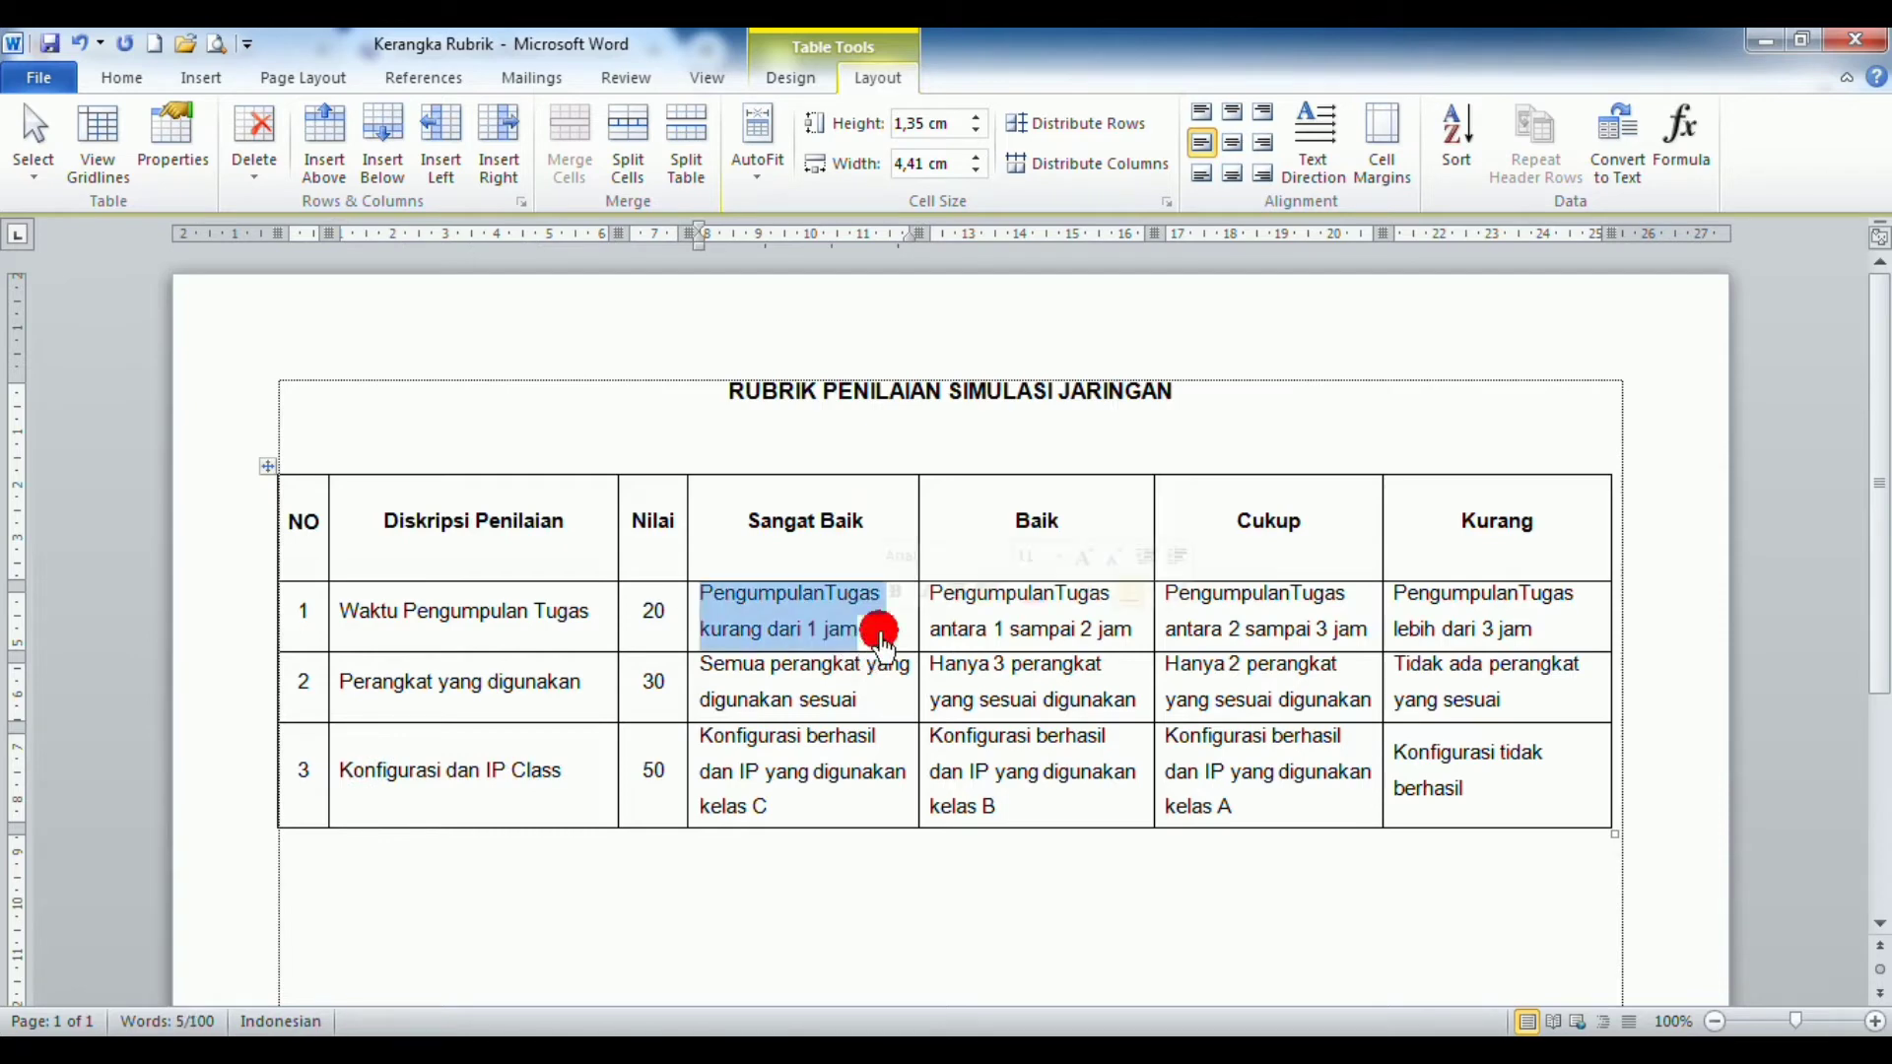
{"action": "left_click", "coordinate": [277, 1051]}
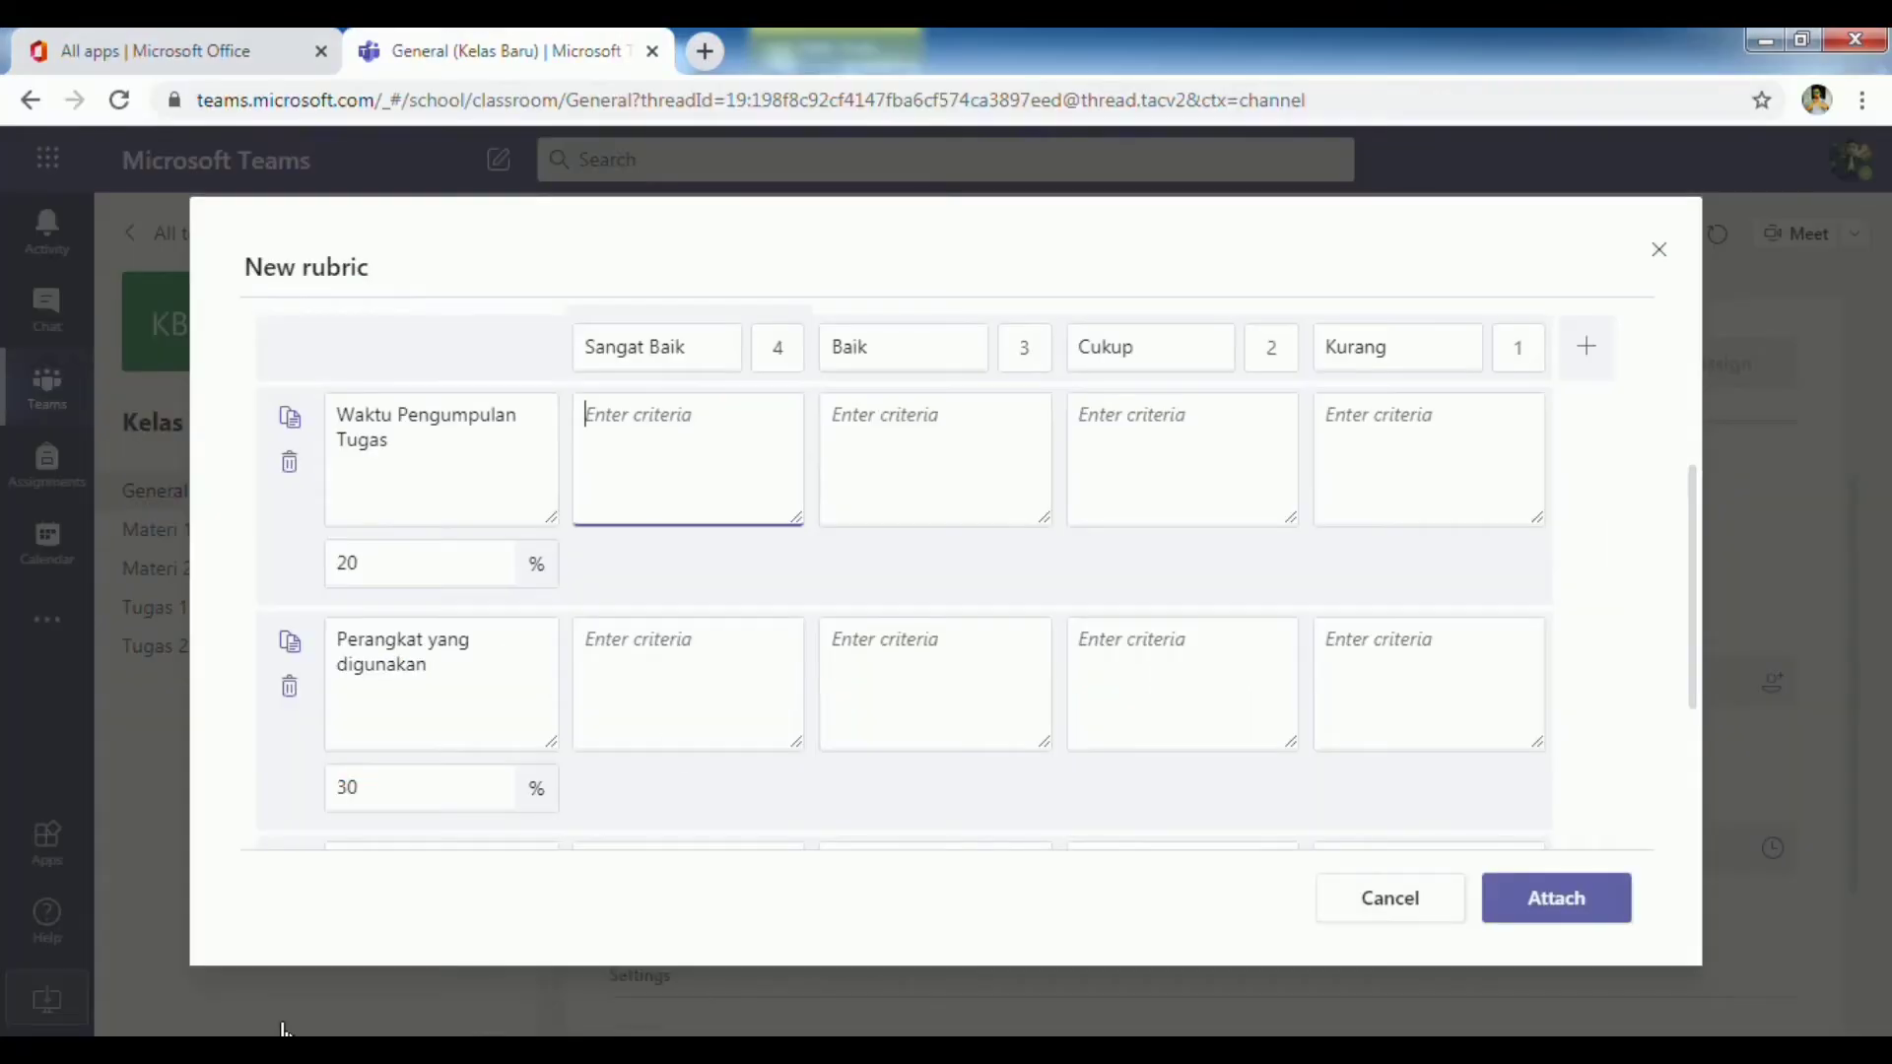
{"action": "key", "text": "ctrl+v"}
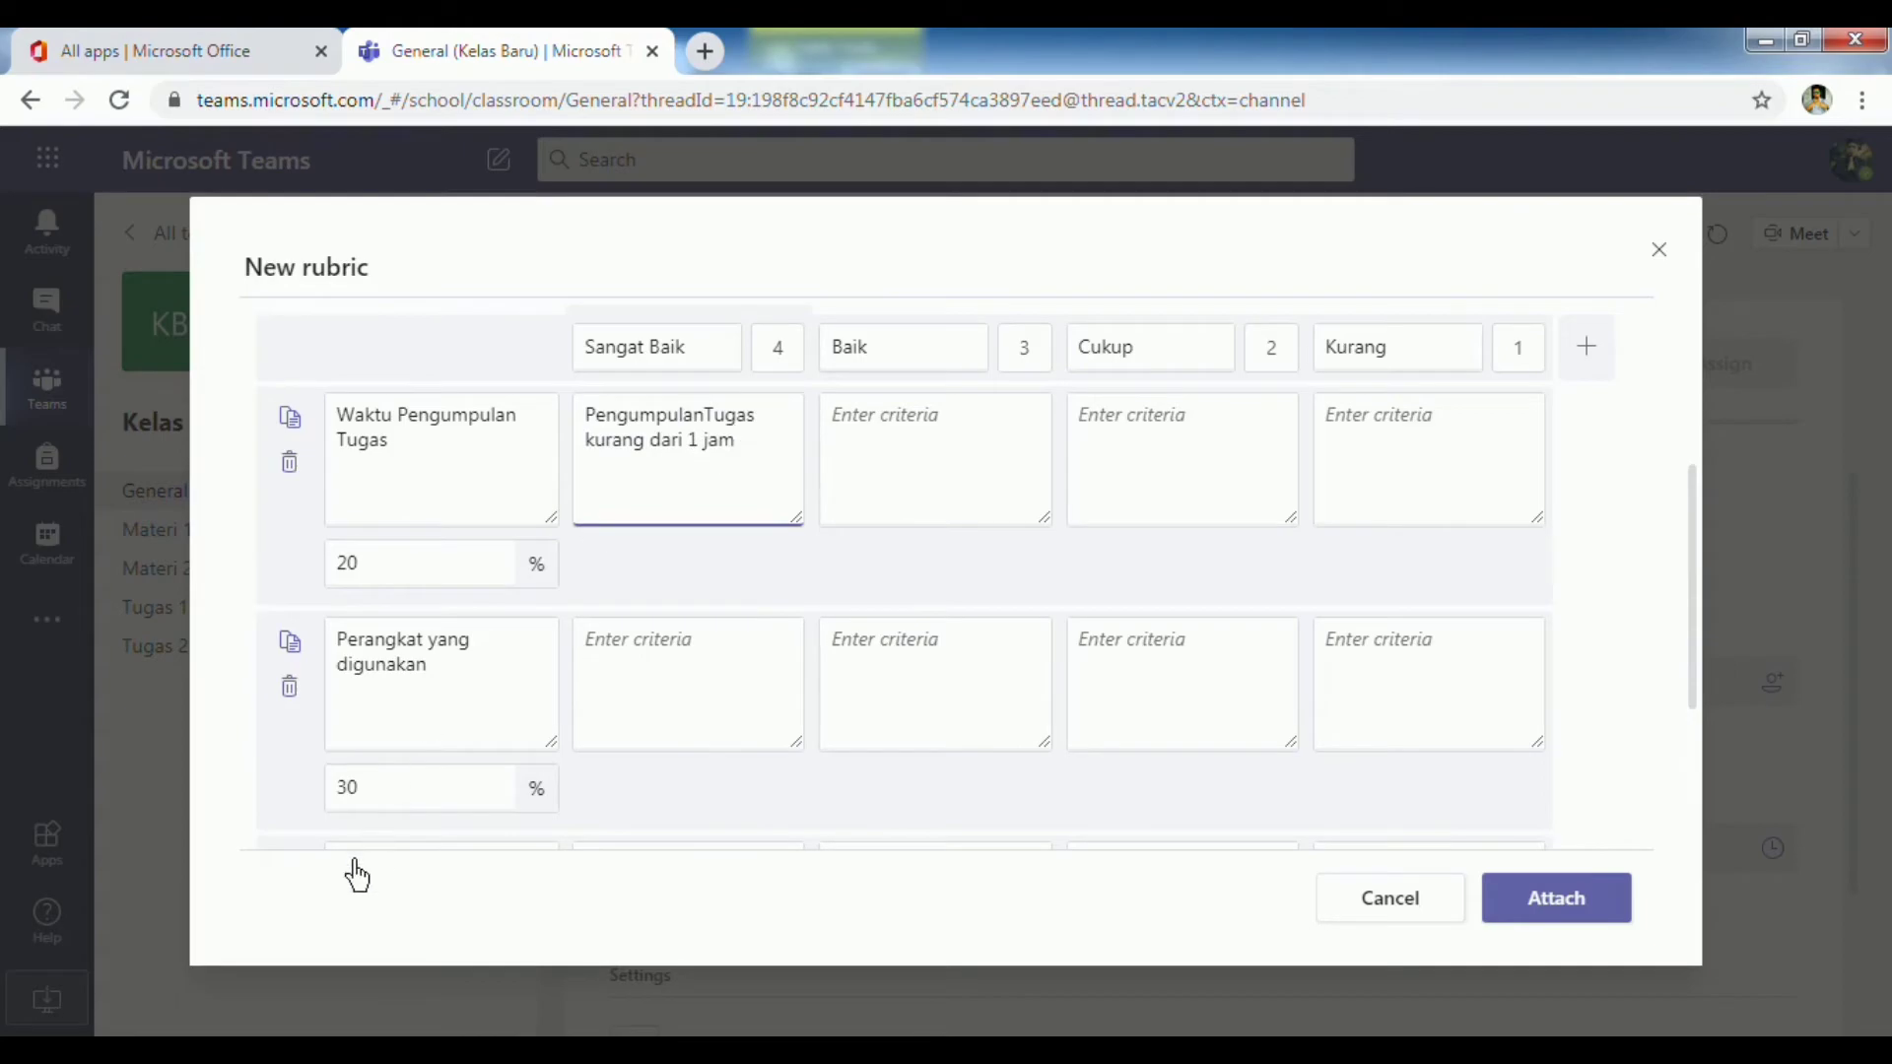
- Fill the Baik cell of Waktu Pengumpulan Tugas with "PengumpulanTugas antara 1 sampai 2 jam", copied from the Word table
{"action": "left_click", "coordinate": [316, 1051]}
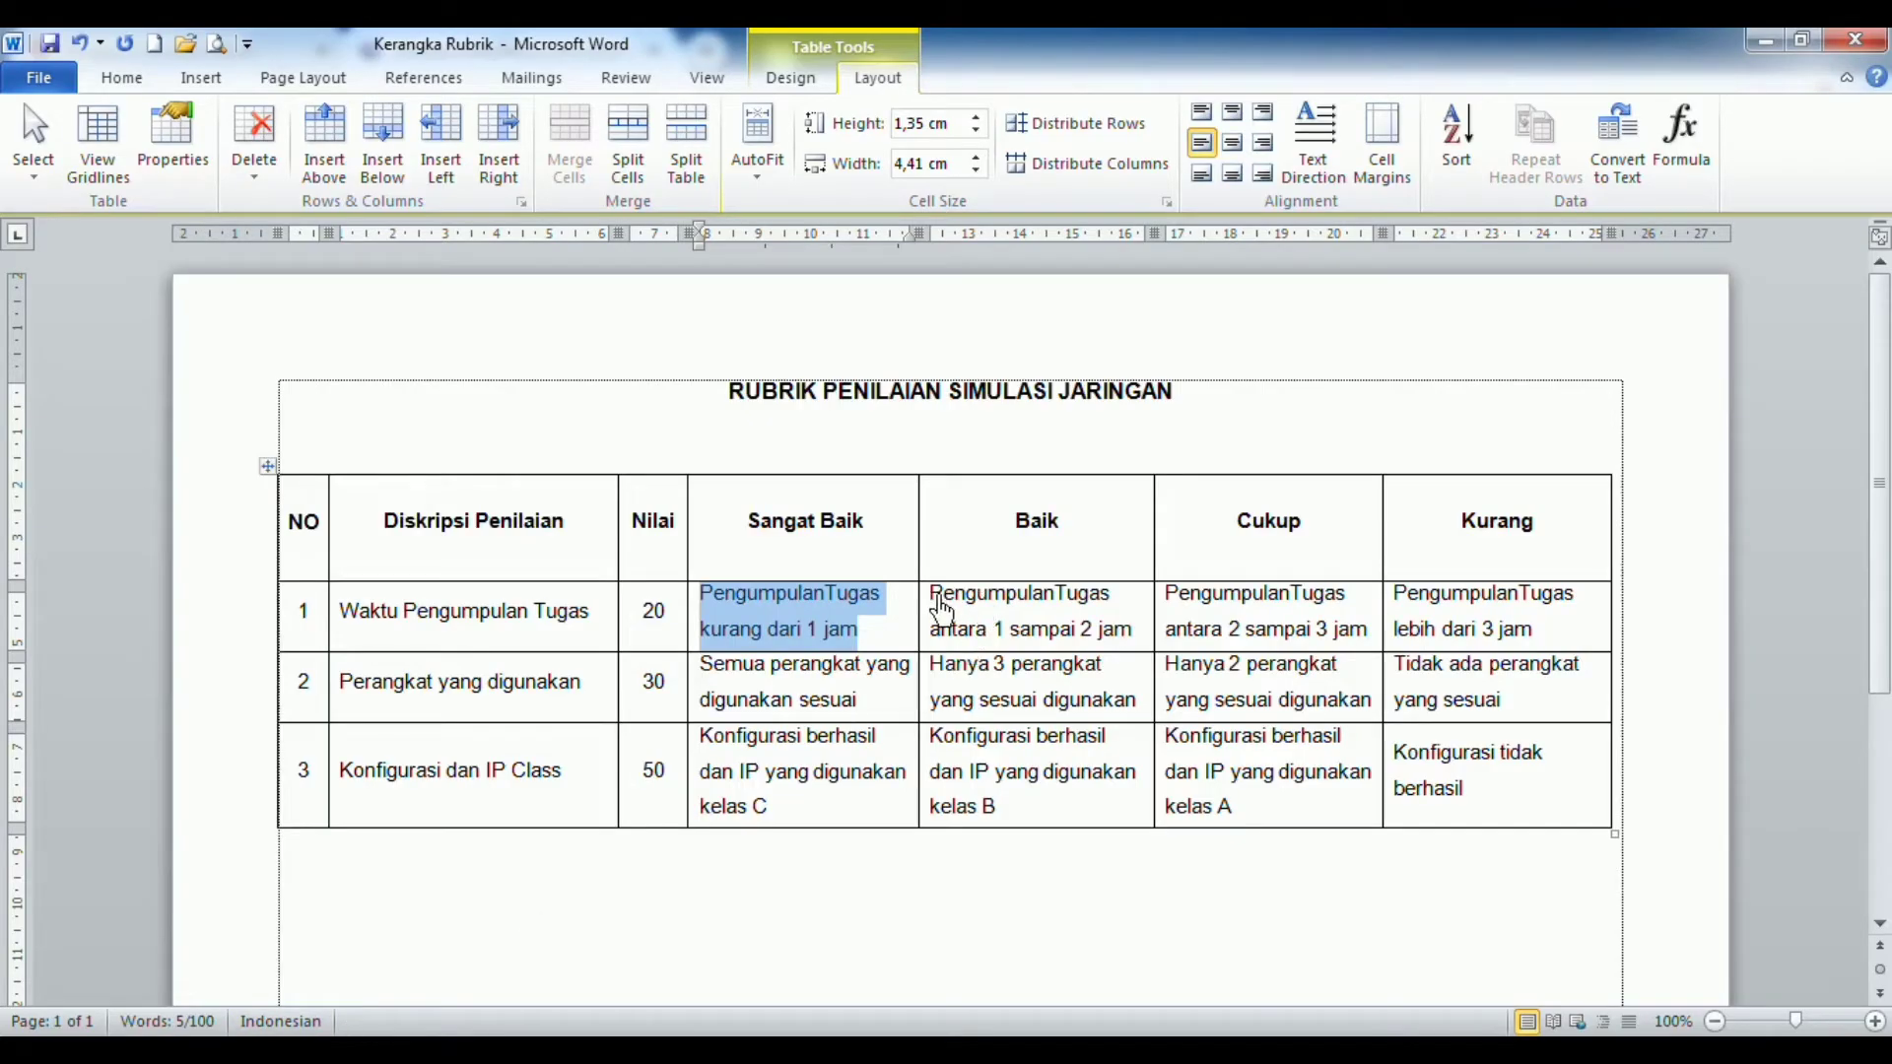
{"action": "left_click", "coordinate": [933, 597]}
{"action": "left_click", "coordinate": [1133, 631], "text": "shift"}
{"action": "key", "text": "ctrl+c"}
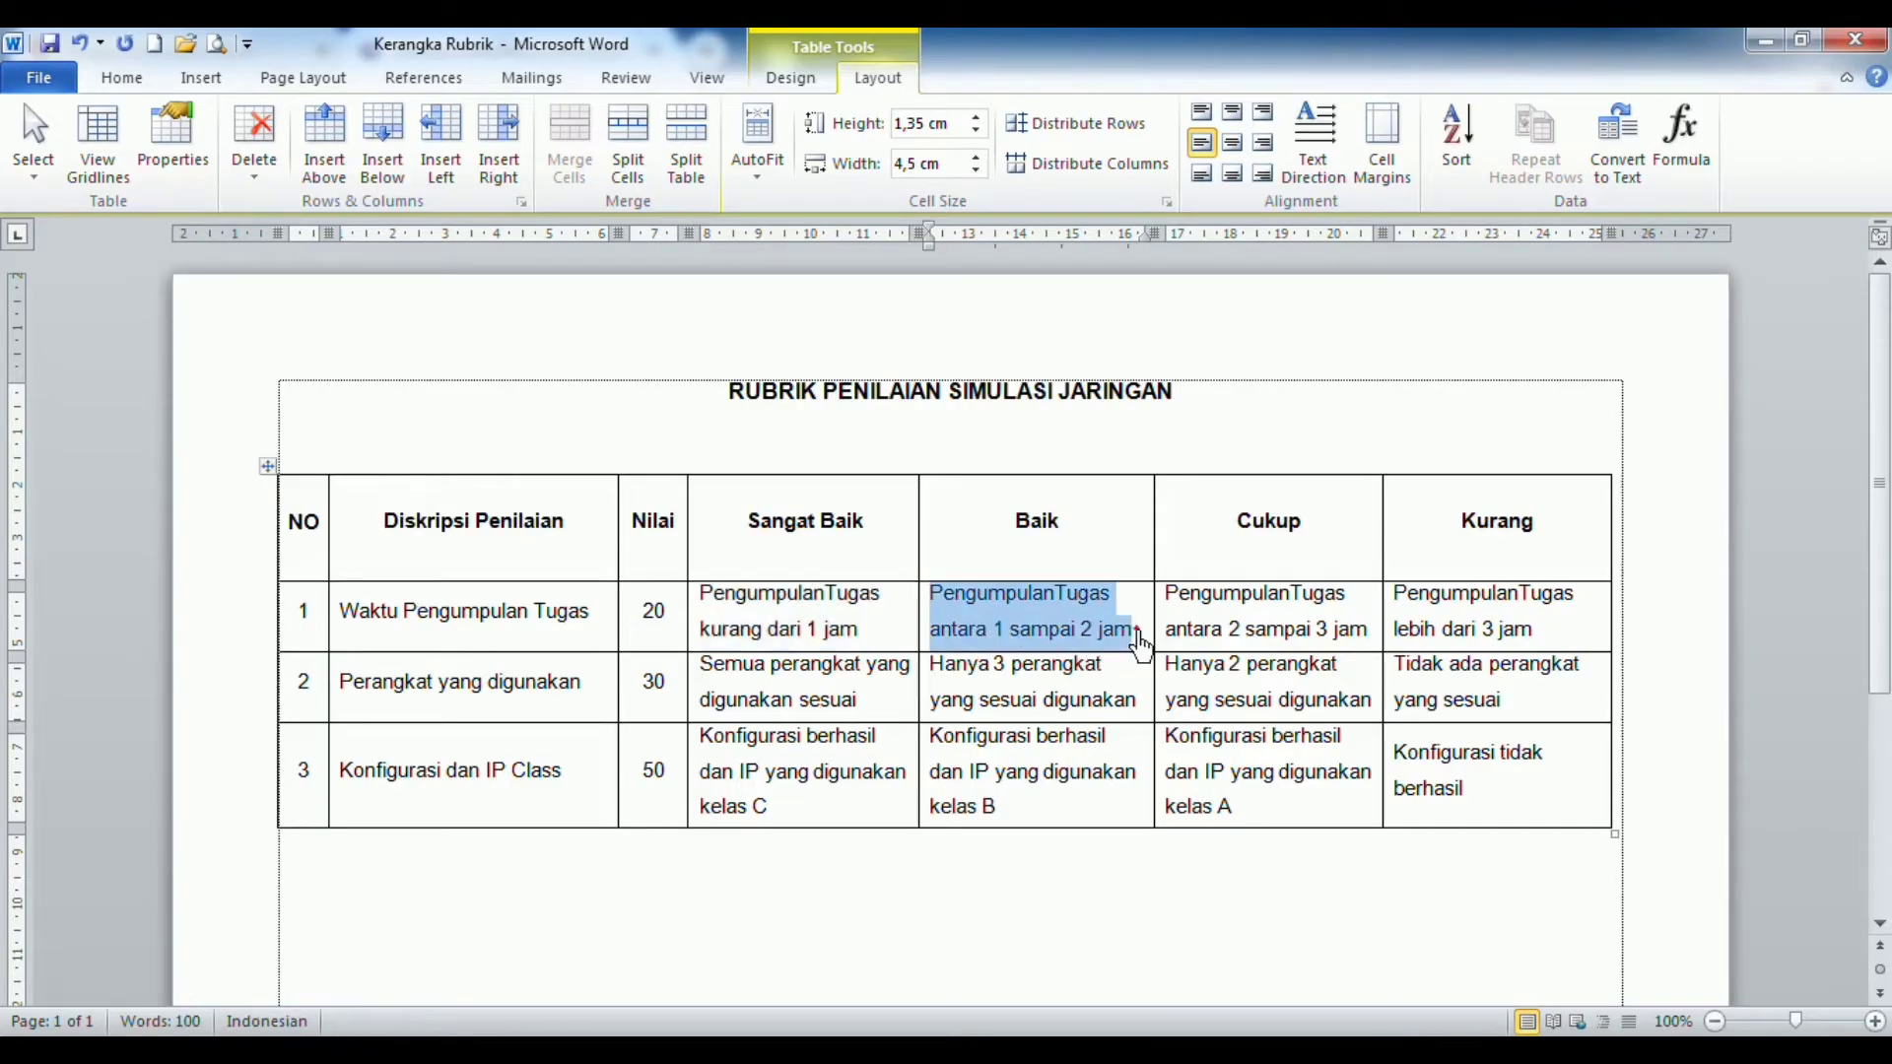
{"action": "left_click", "coordinate": [400, 1050]}
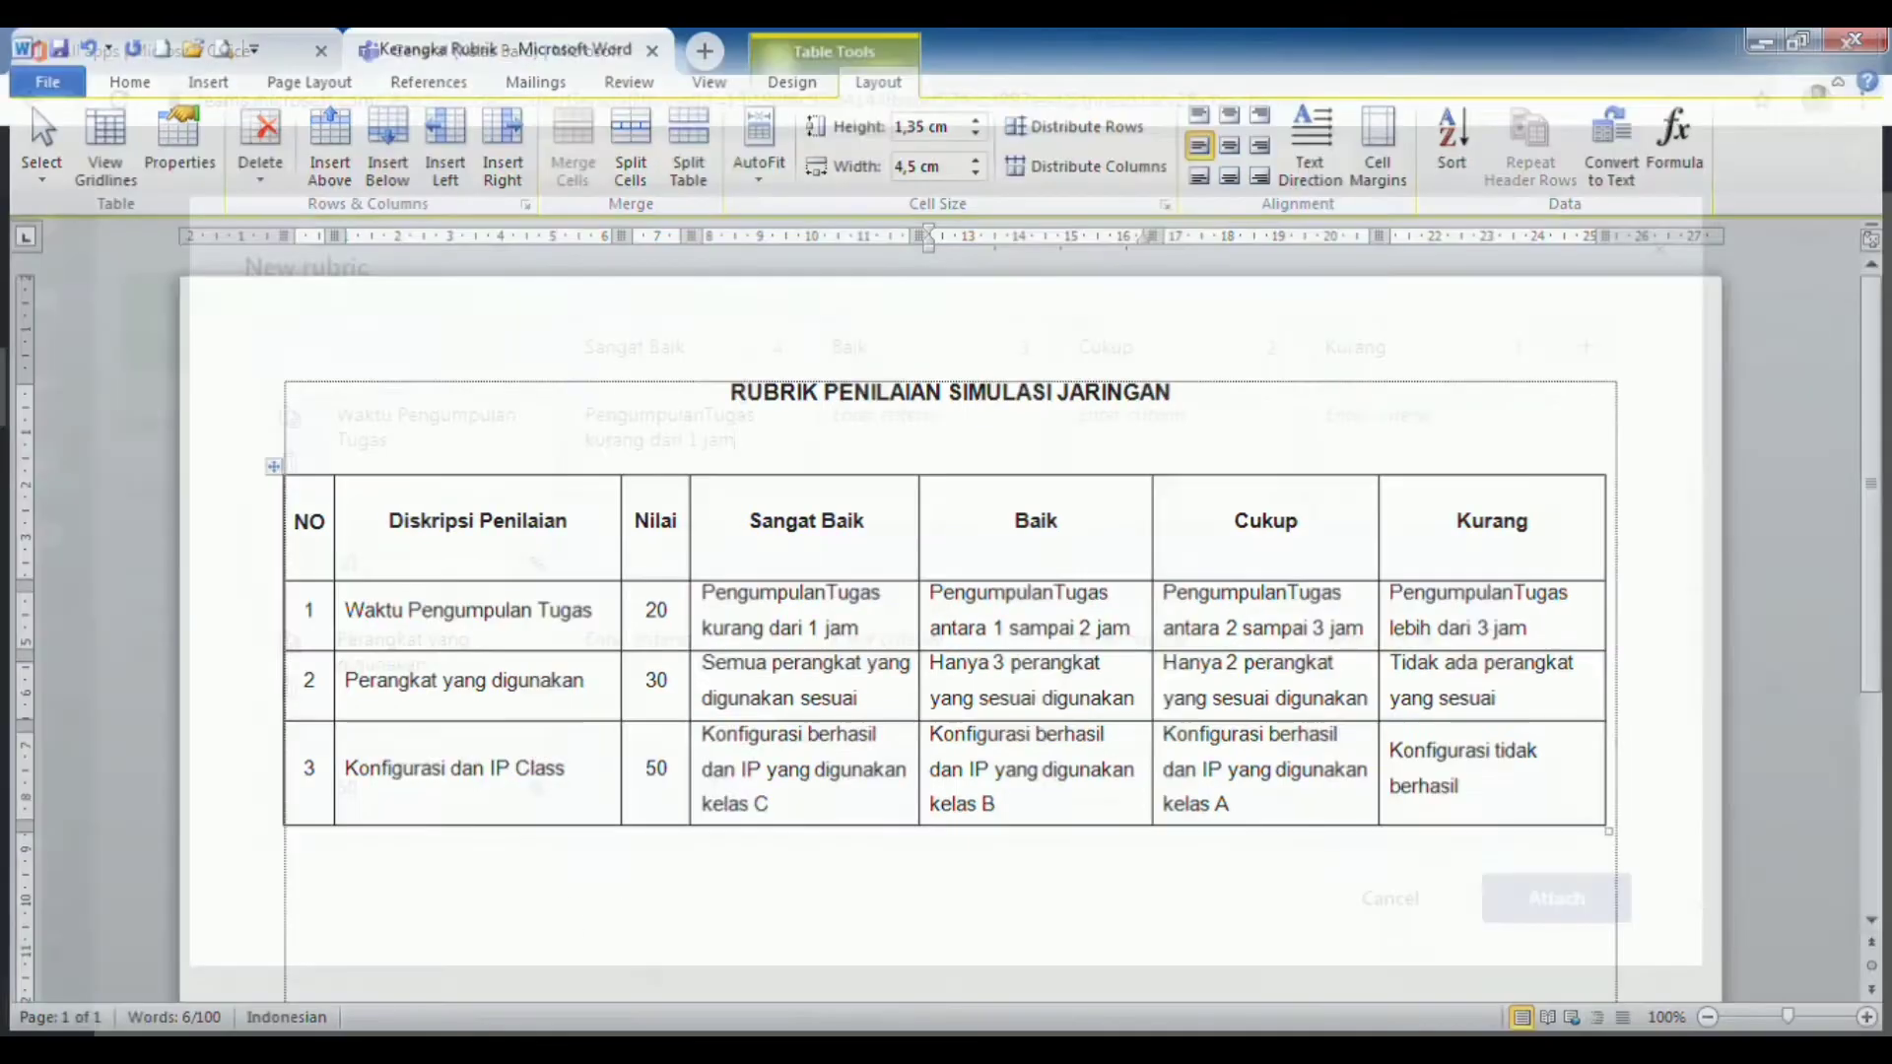
{"action": "left_click", "coordinate": [904, 443]}
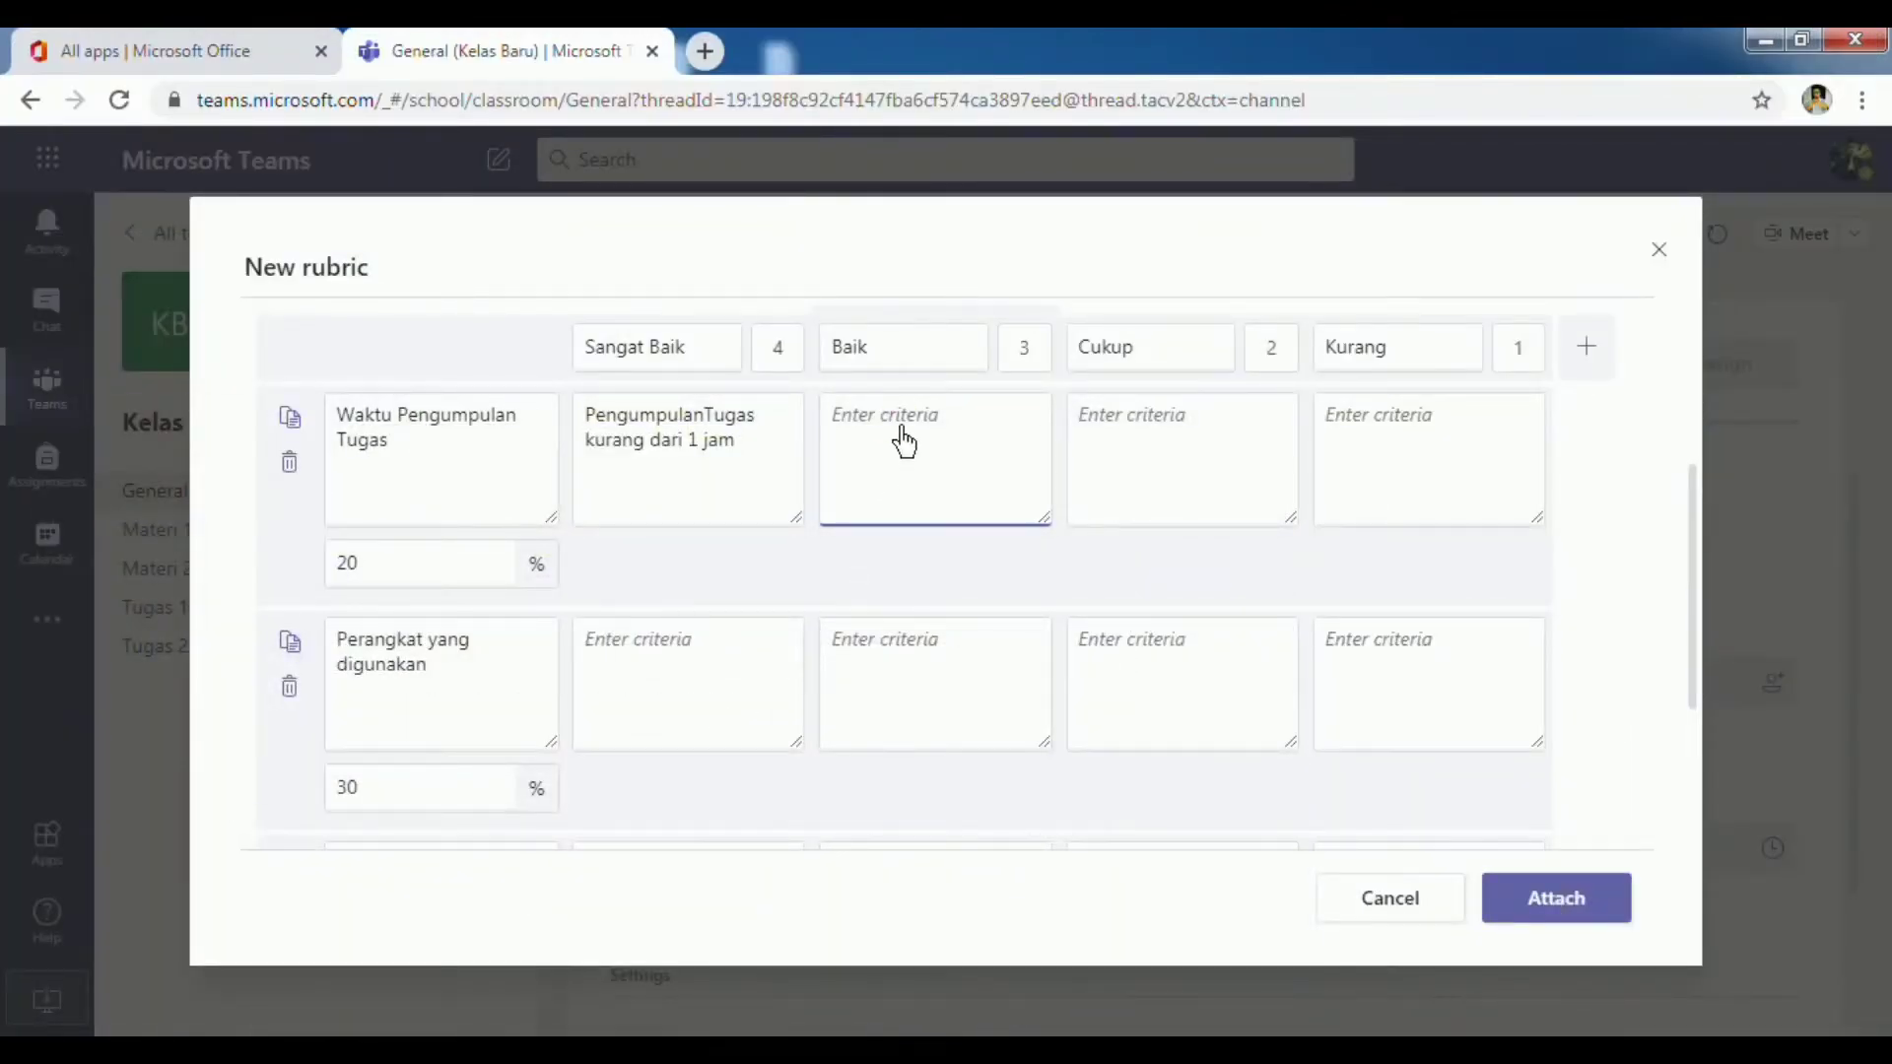
{"action": "key", "text": "ctrl+v"}
- Fill the Cukup cell of Waktu Pengumpulan Tugas with "PengumpulanTugas antara 2 sampai 3 jam", copied from the Word table
{"action": "left_click", "coordinate": [310, 1050]}
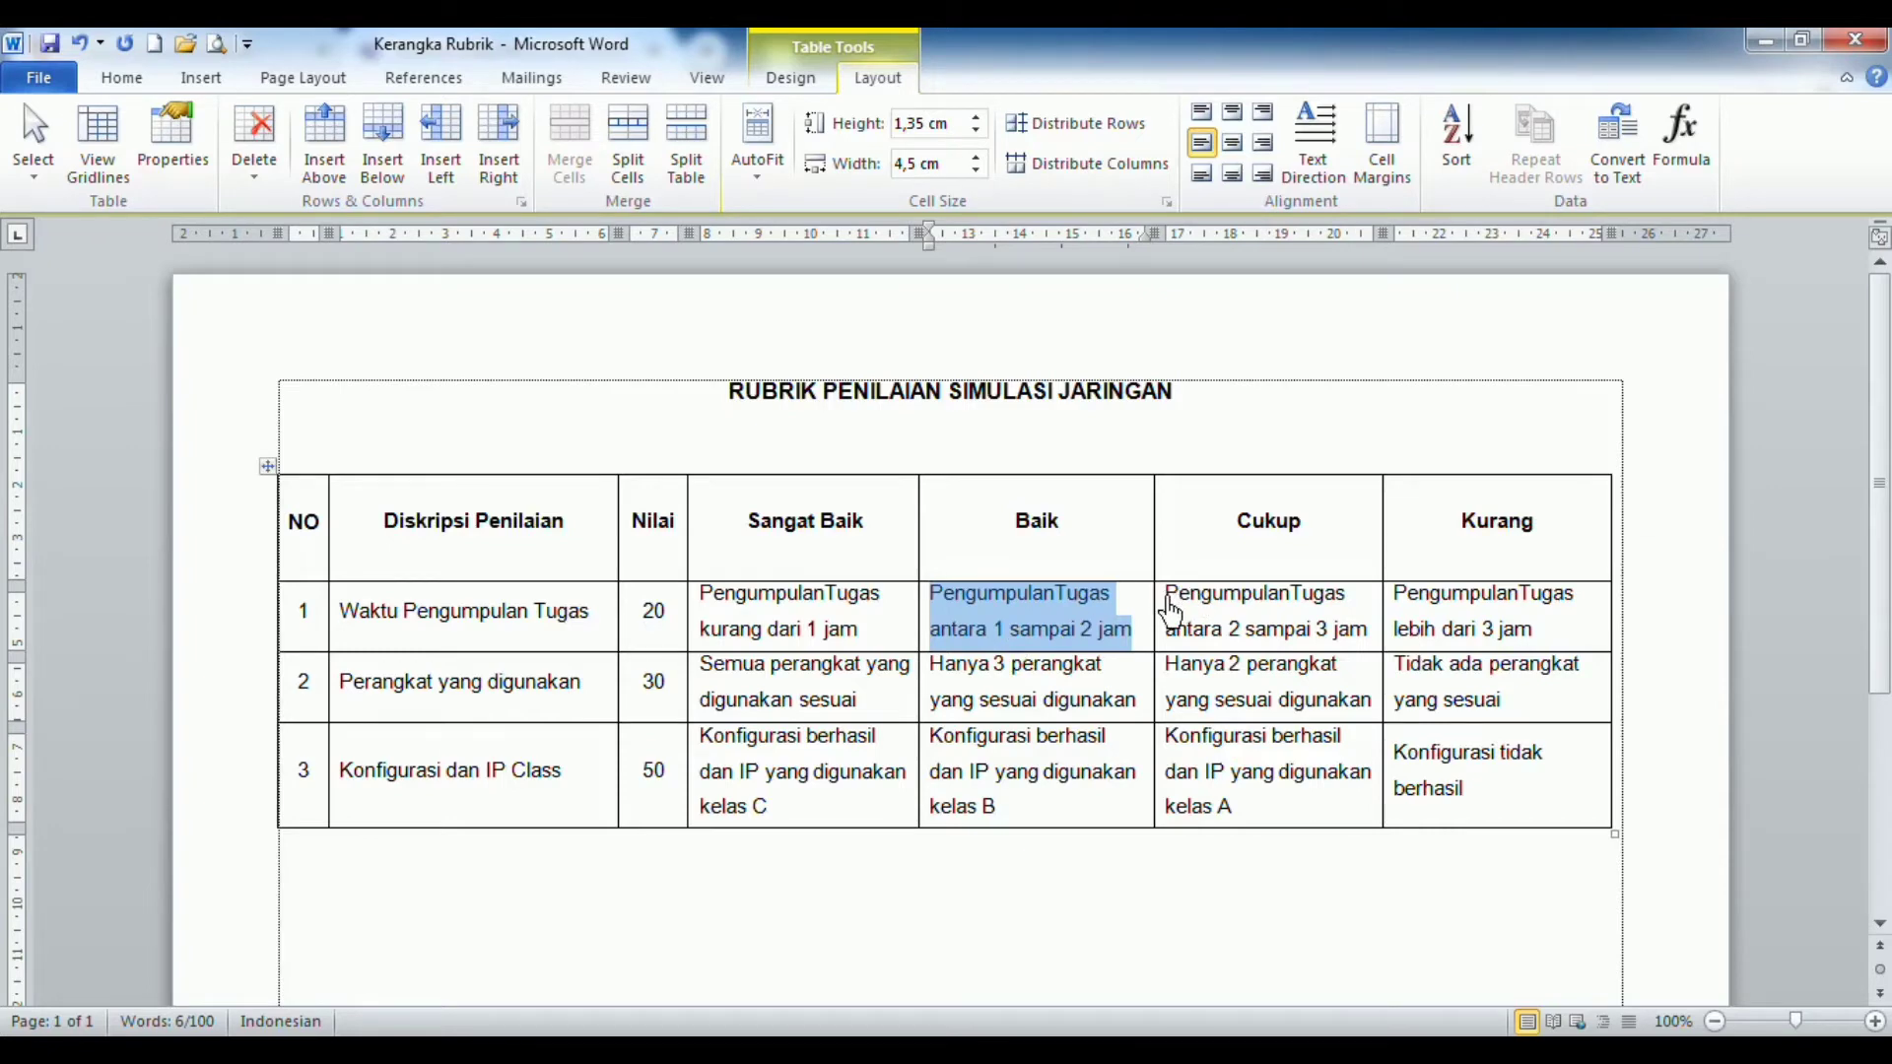
{"action": "left_click", "coordinate": [1171, 611]}
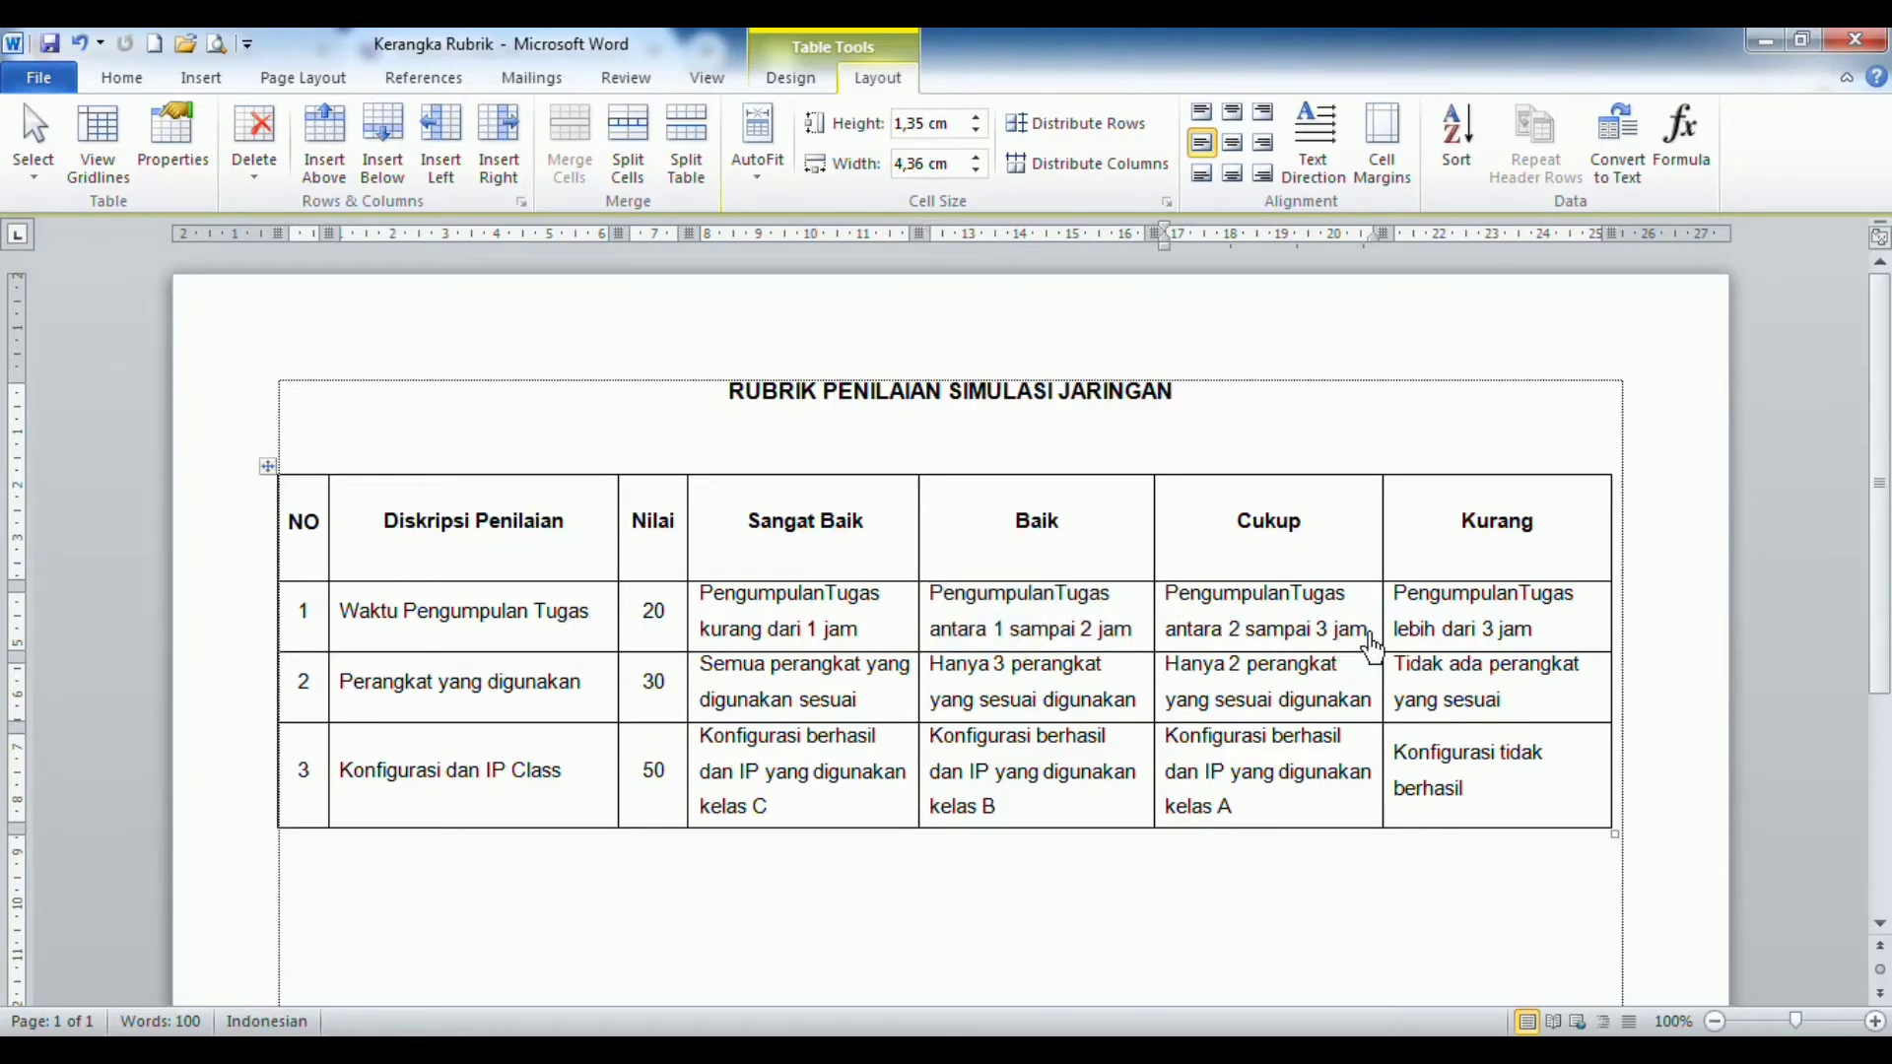
{"action": "left_click", "coordinate": [1373, 648], "text": "shift"}
{"action": "key", "text": "ctrl+c"}
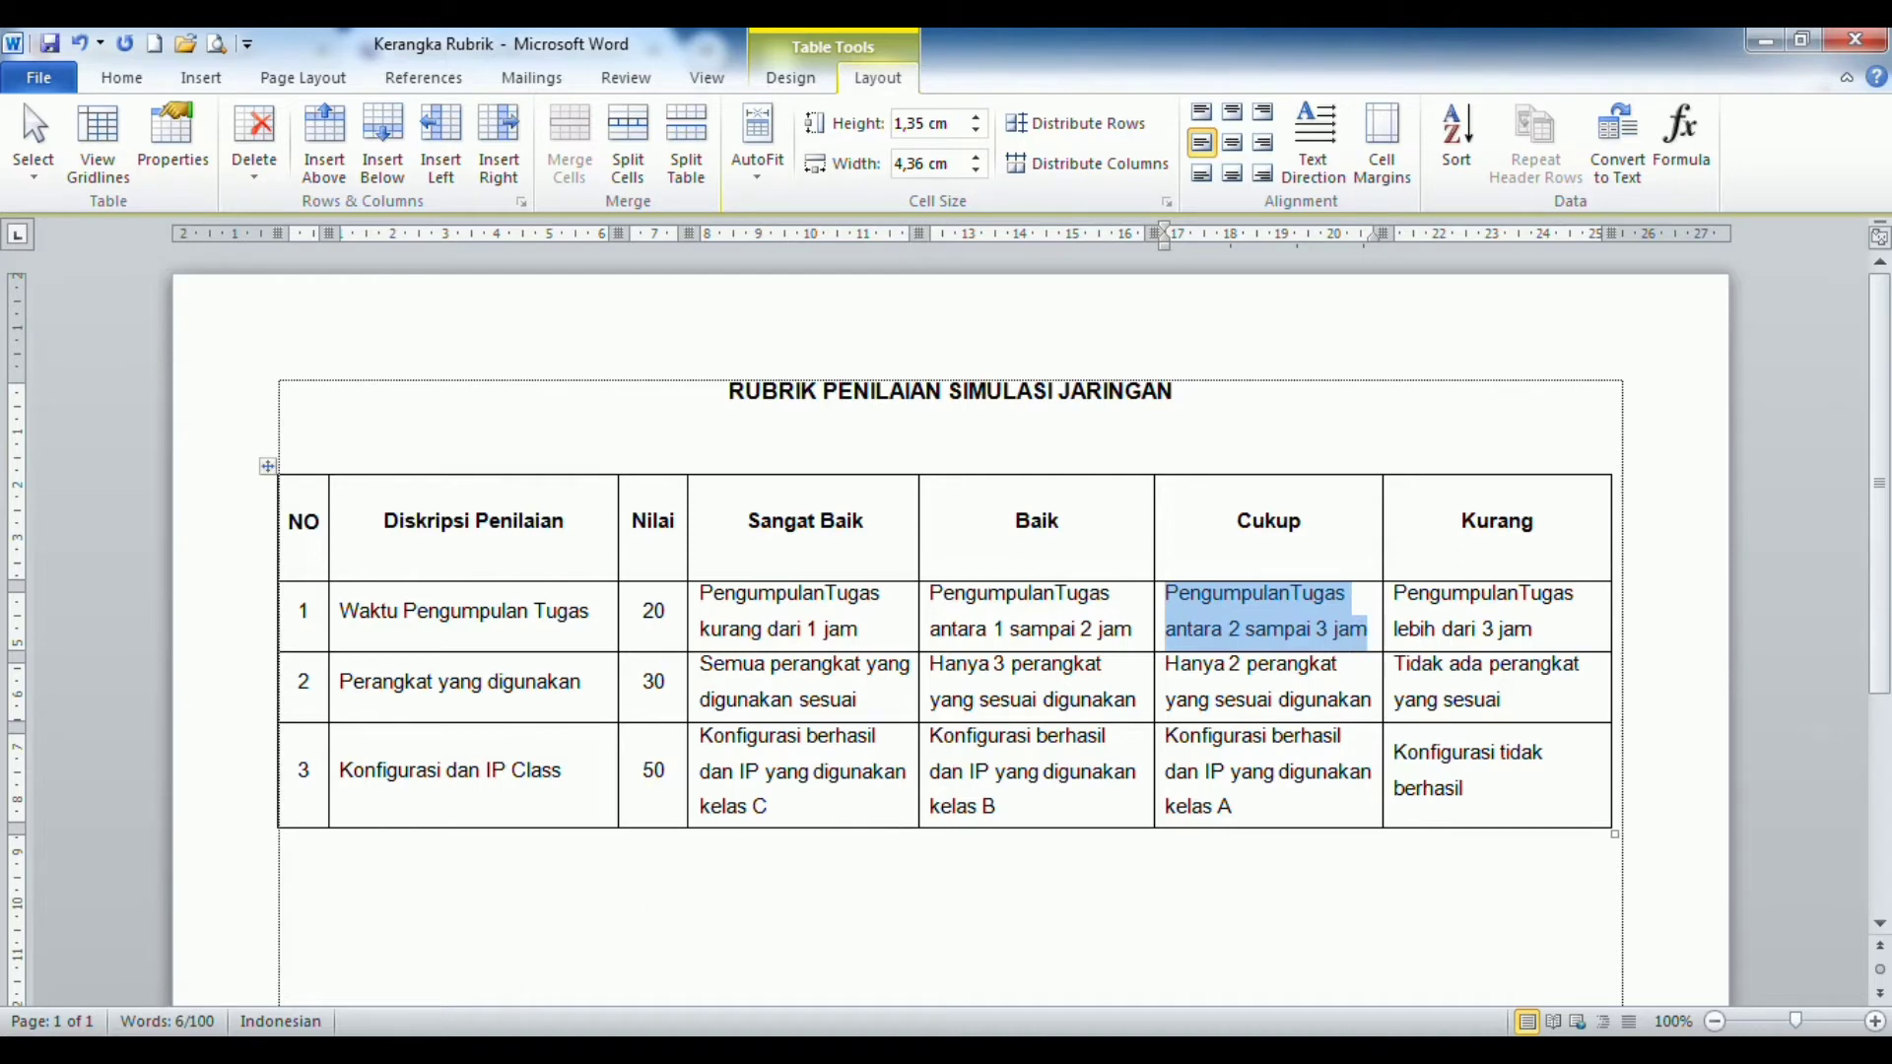
{"action": "key", "text": "alt+Tab"}
{"action": "left_click", "coordinate": [1189, 448]}
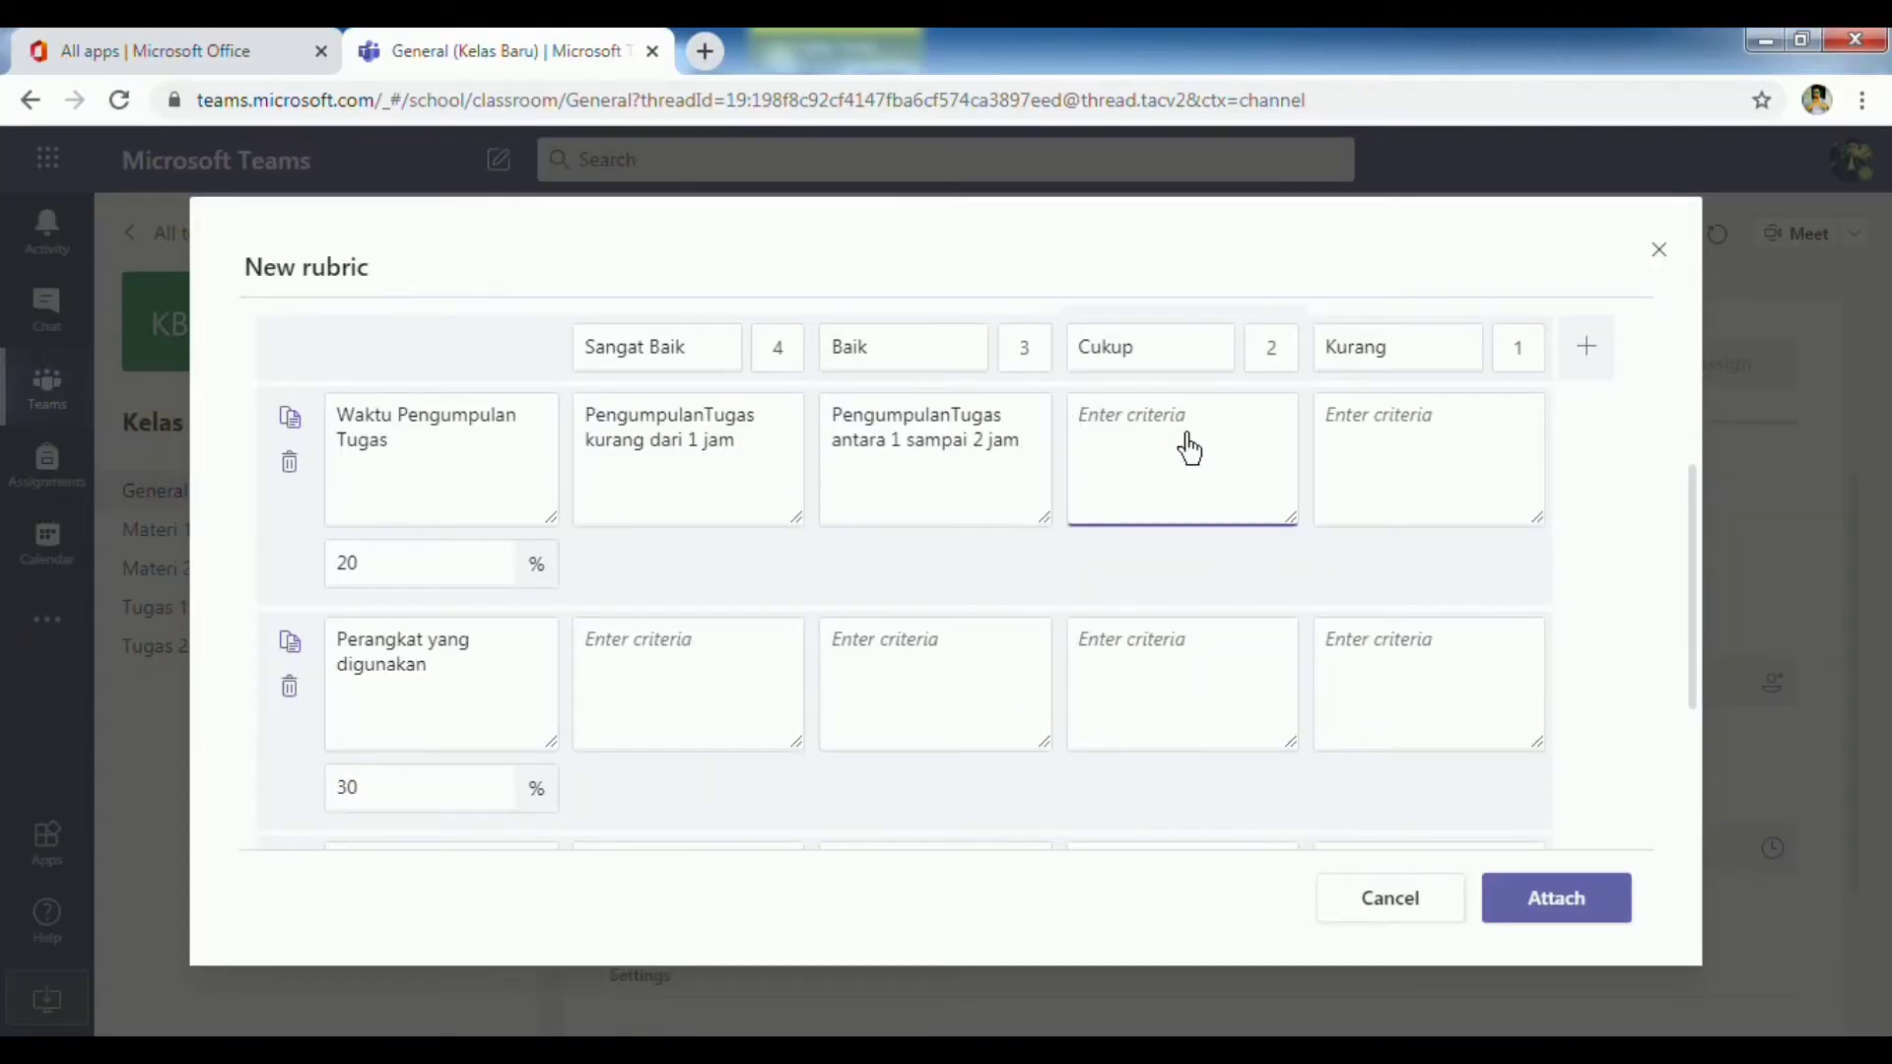
{"action": "key", "text": "ctrl+v"}
- Fill the Kurang cell of Waktu Pengumpulan Tugas with "PengumpulanTugas lebih dari 3 jam", copied from the Word table
{"action": "key", "text": "alt+Tab"}
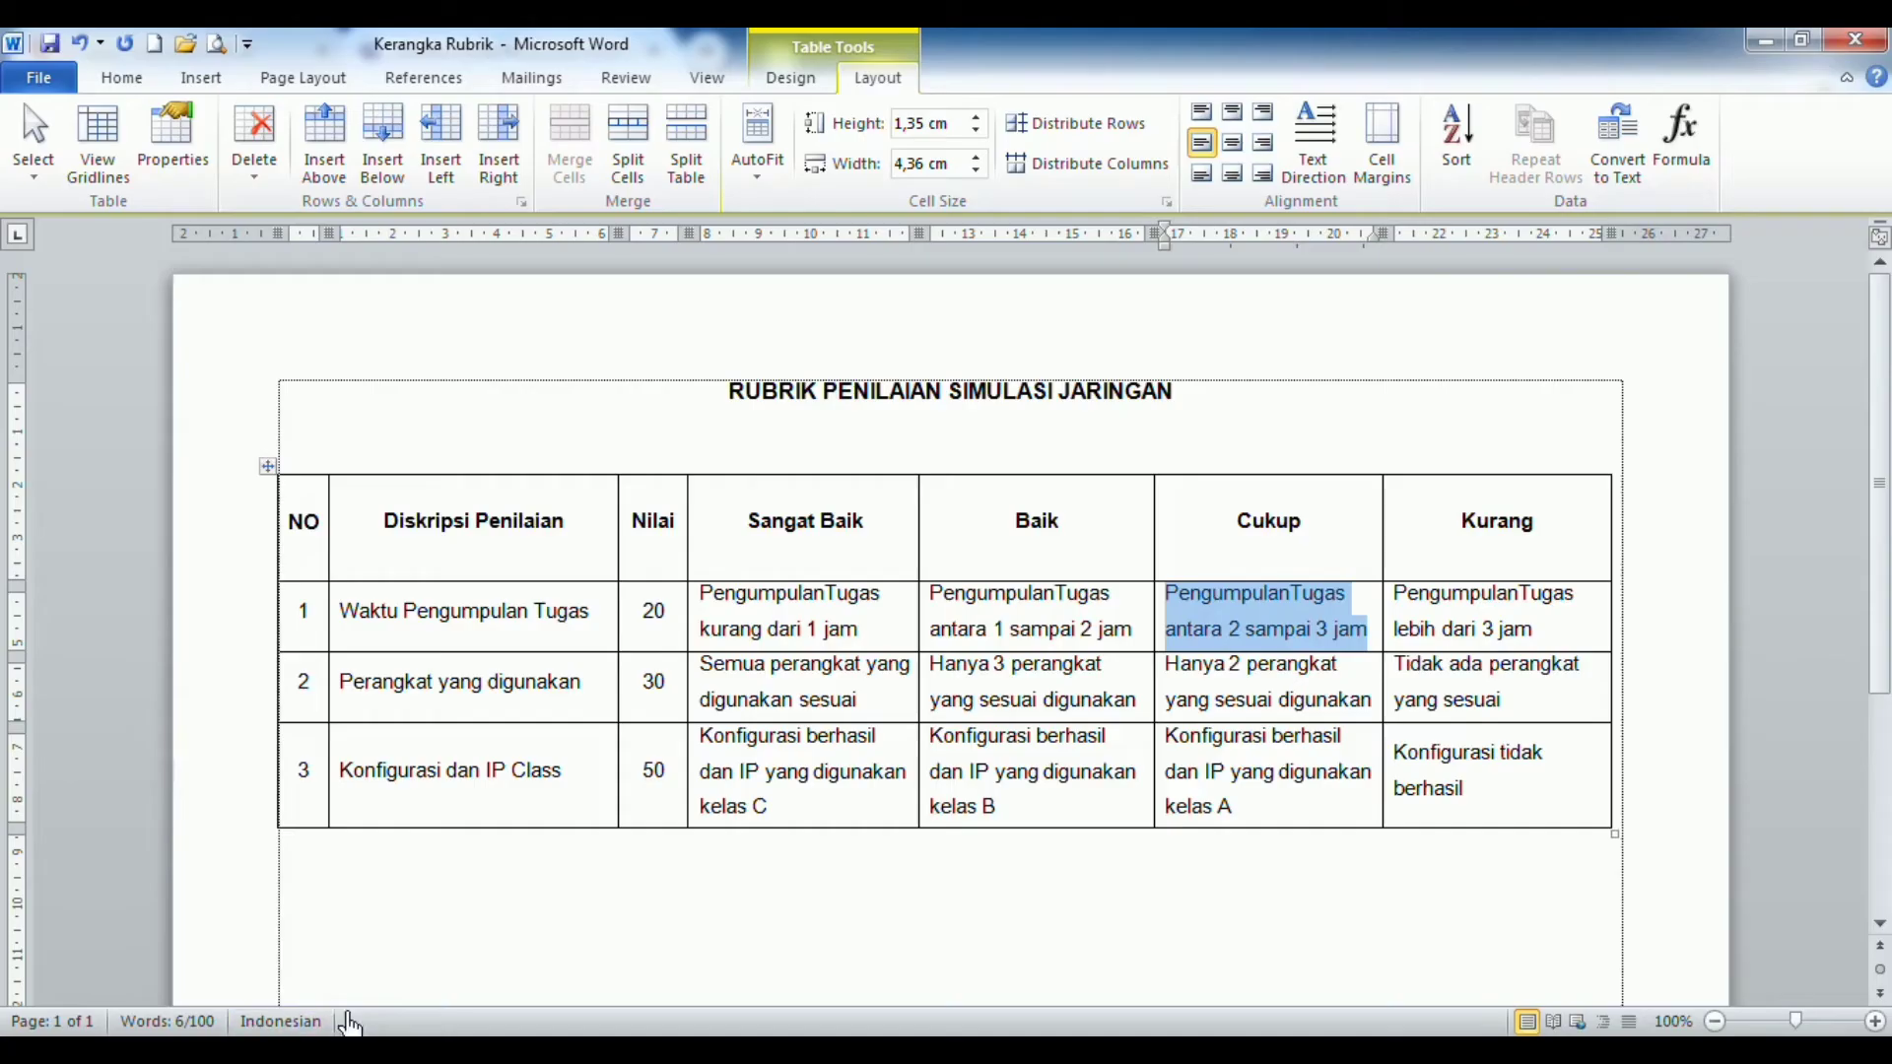
{"action": "left_click", "coordinate": [1394, 595]}
{"action": "left_click", "coordinate": [1547, 648], "text": "shift"}
{"action": "key", "text": "ctrl+c"}
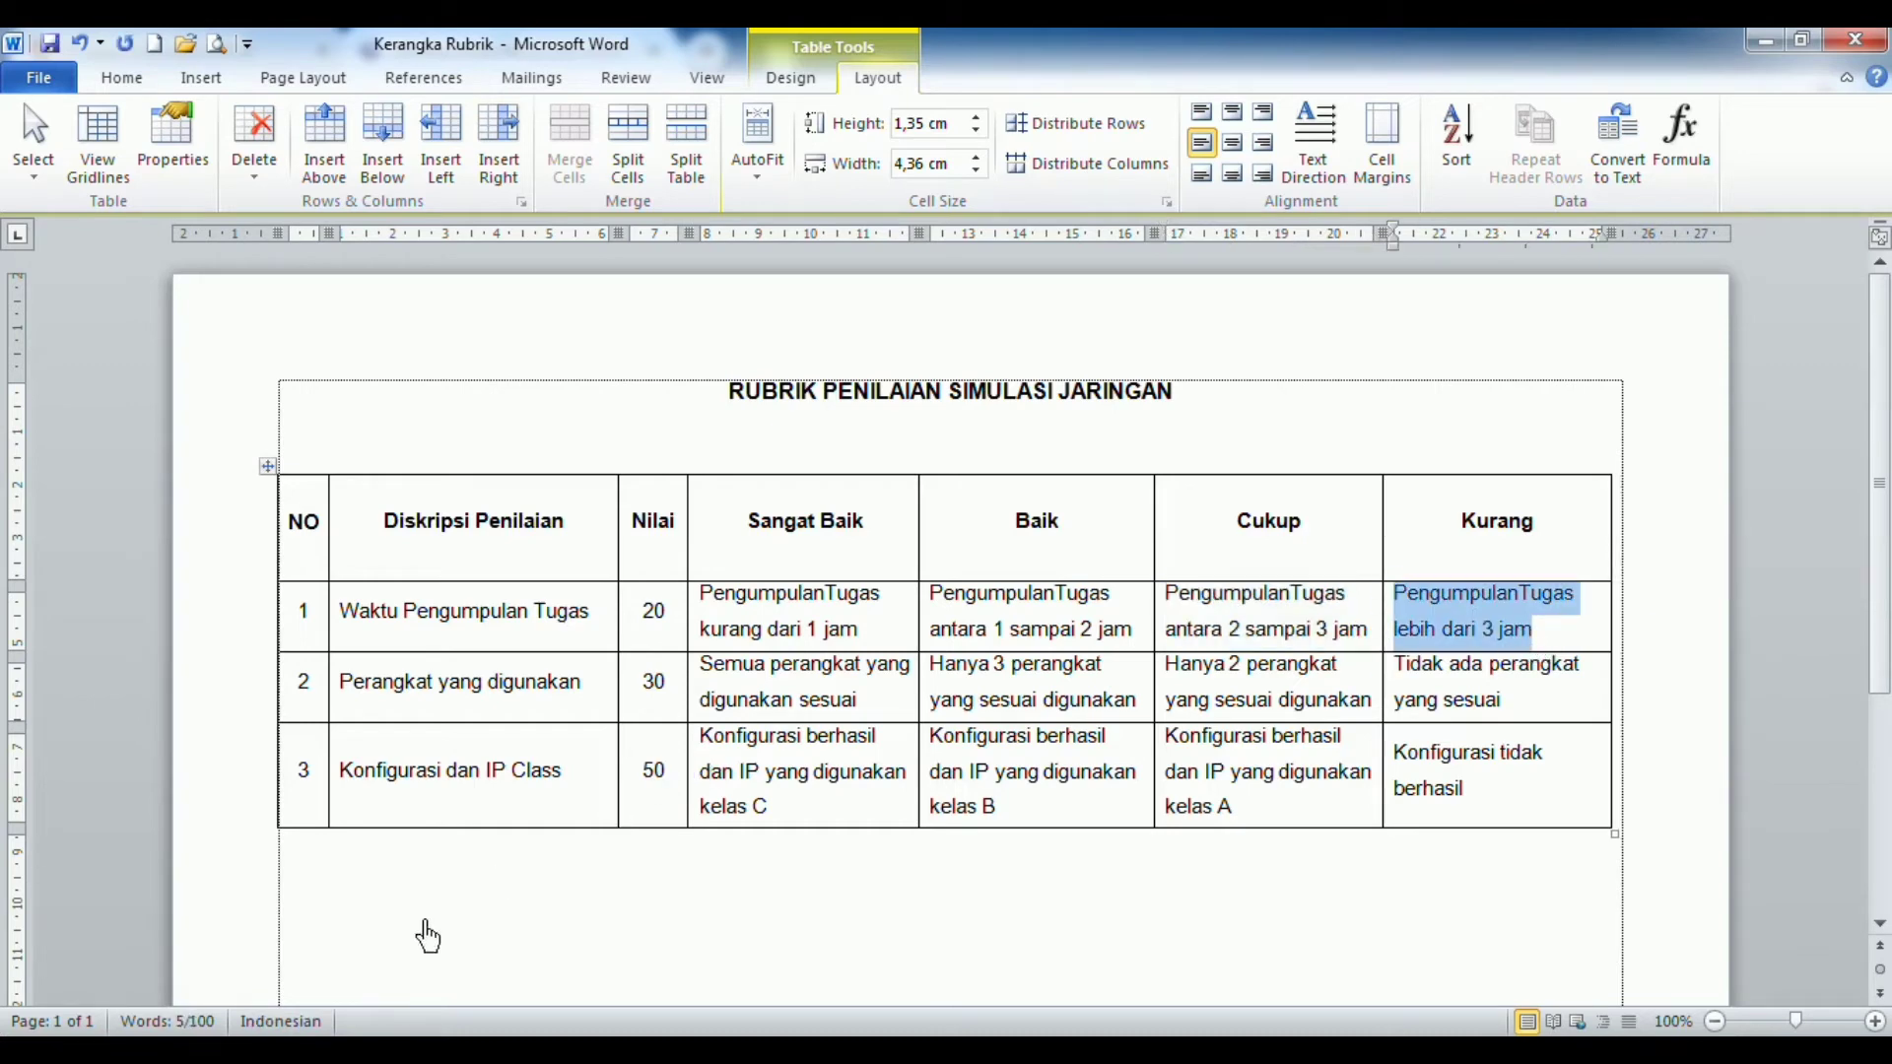
{"action": "key", "text": "alt+Tab"}
{"action": "left_click", "coordinate": [1387, 427]}
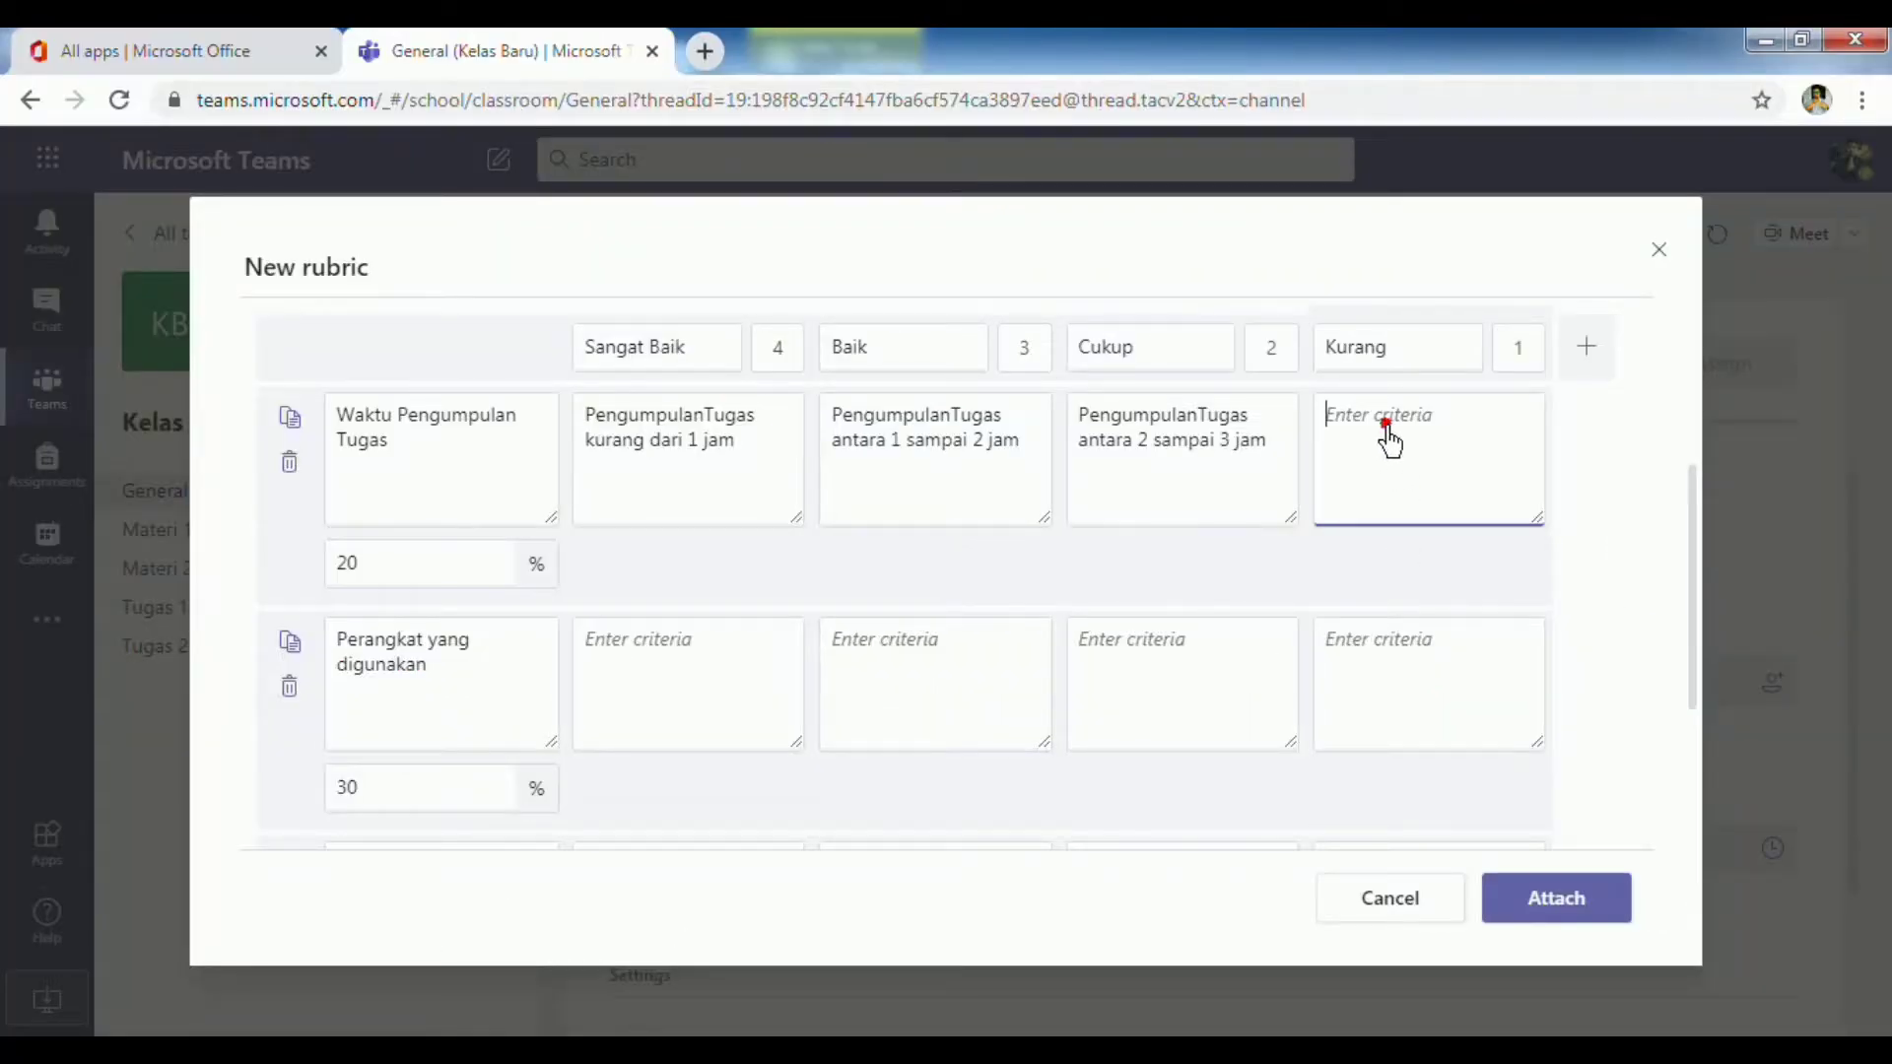
{"action": "key", "text": "ctrl+v"}
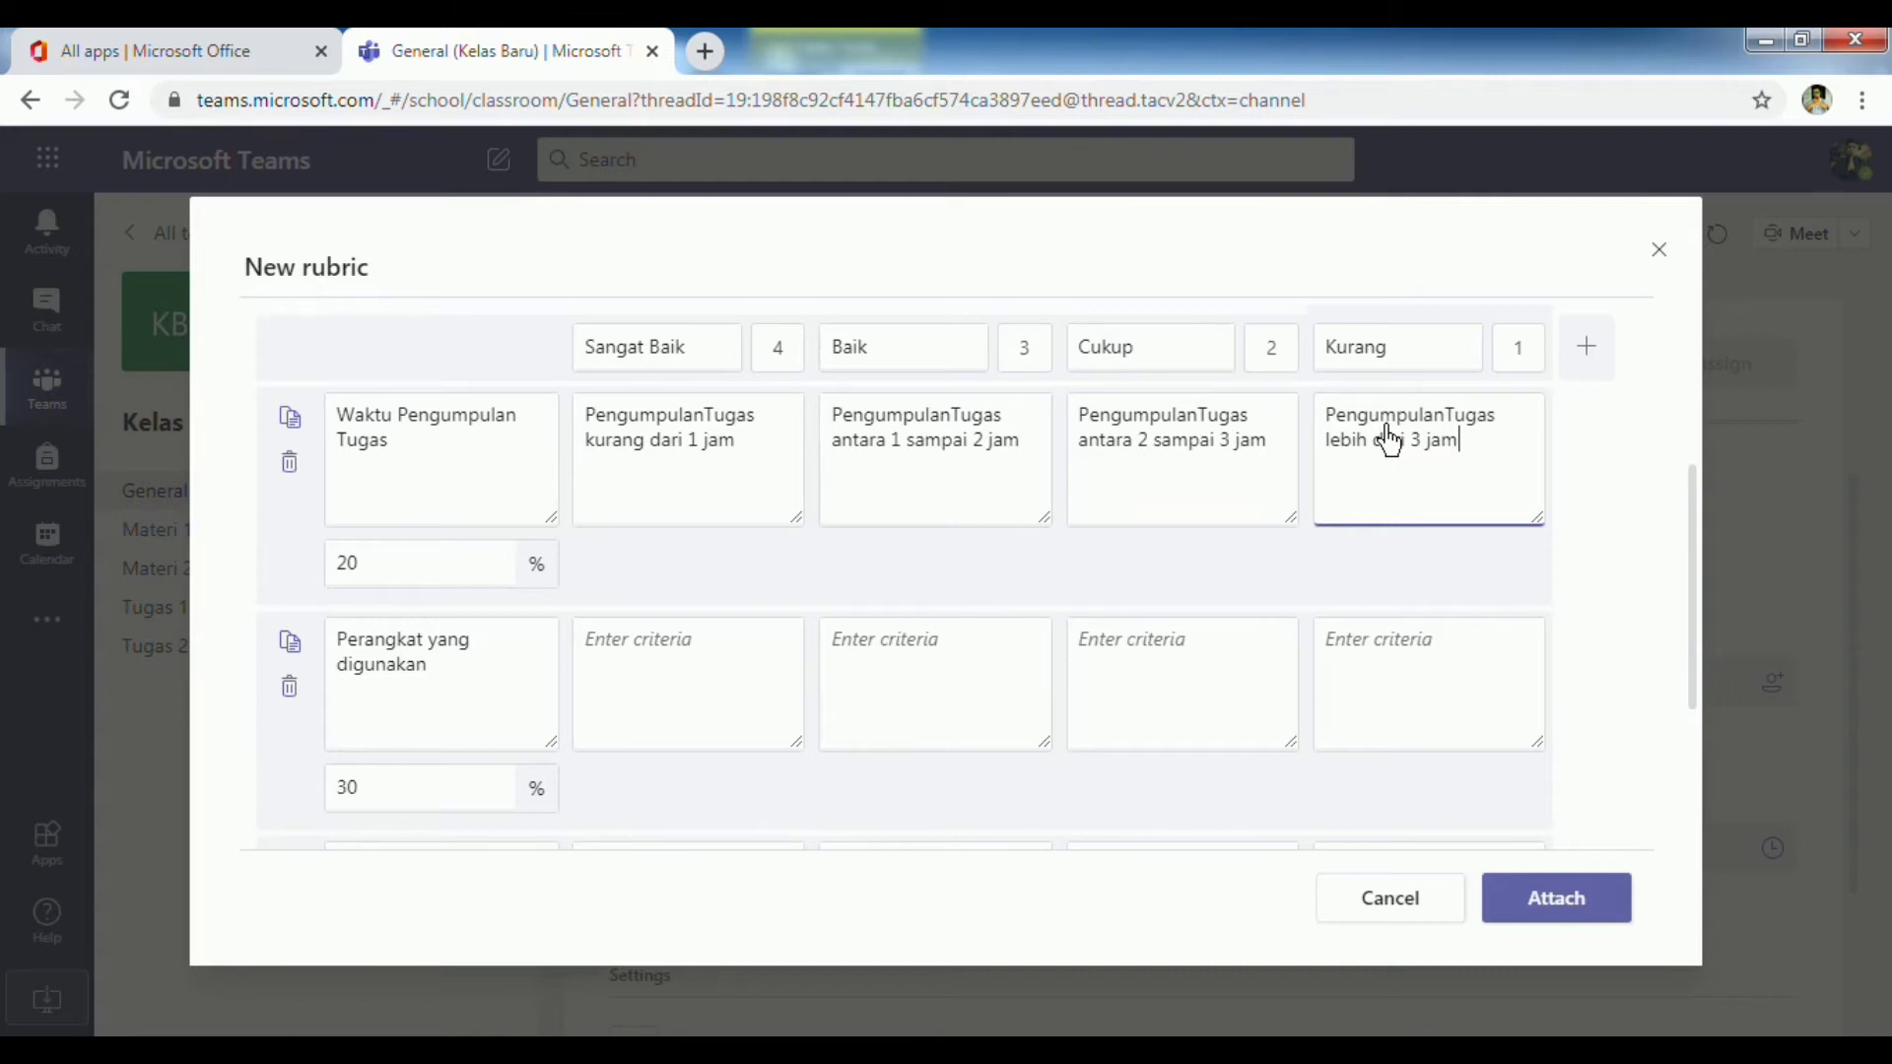
- Fill the Sangat Baik cell of Perangkat yang digunakan with "Semua perangkat yang digunakan sesuai", copied from the Word table
{"action": "scroll", "coordinate": [1388, 437], "scroll_direction": "down", "scroll_amount": 3}
{"action": "scroll", "coordinate": [1013, 638], "scroll_direction": "up", "scroll_amount": 2}
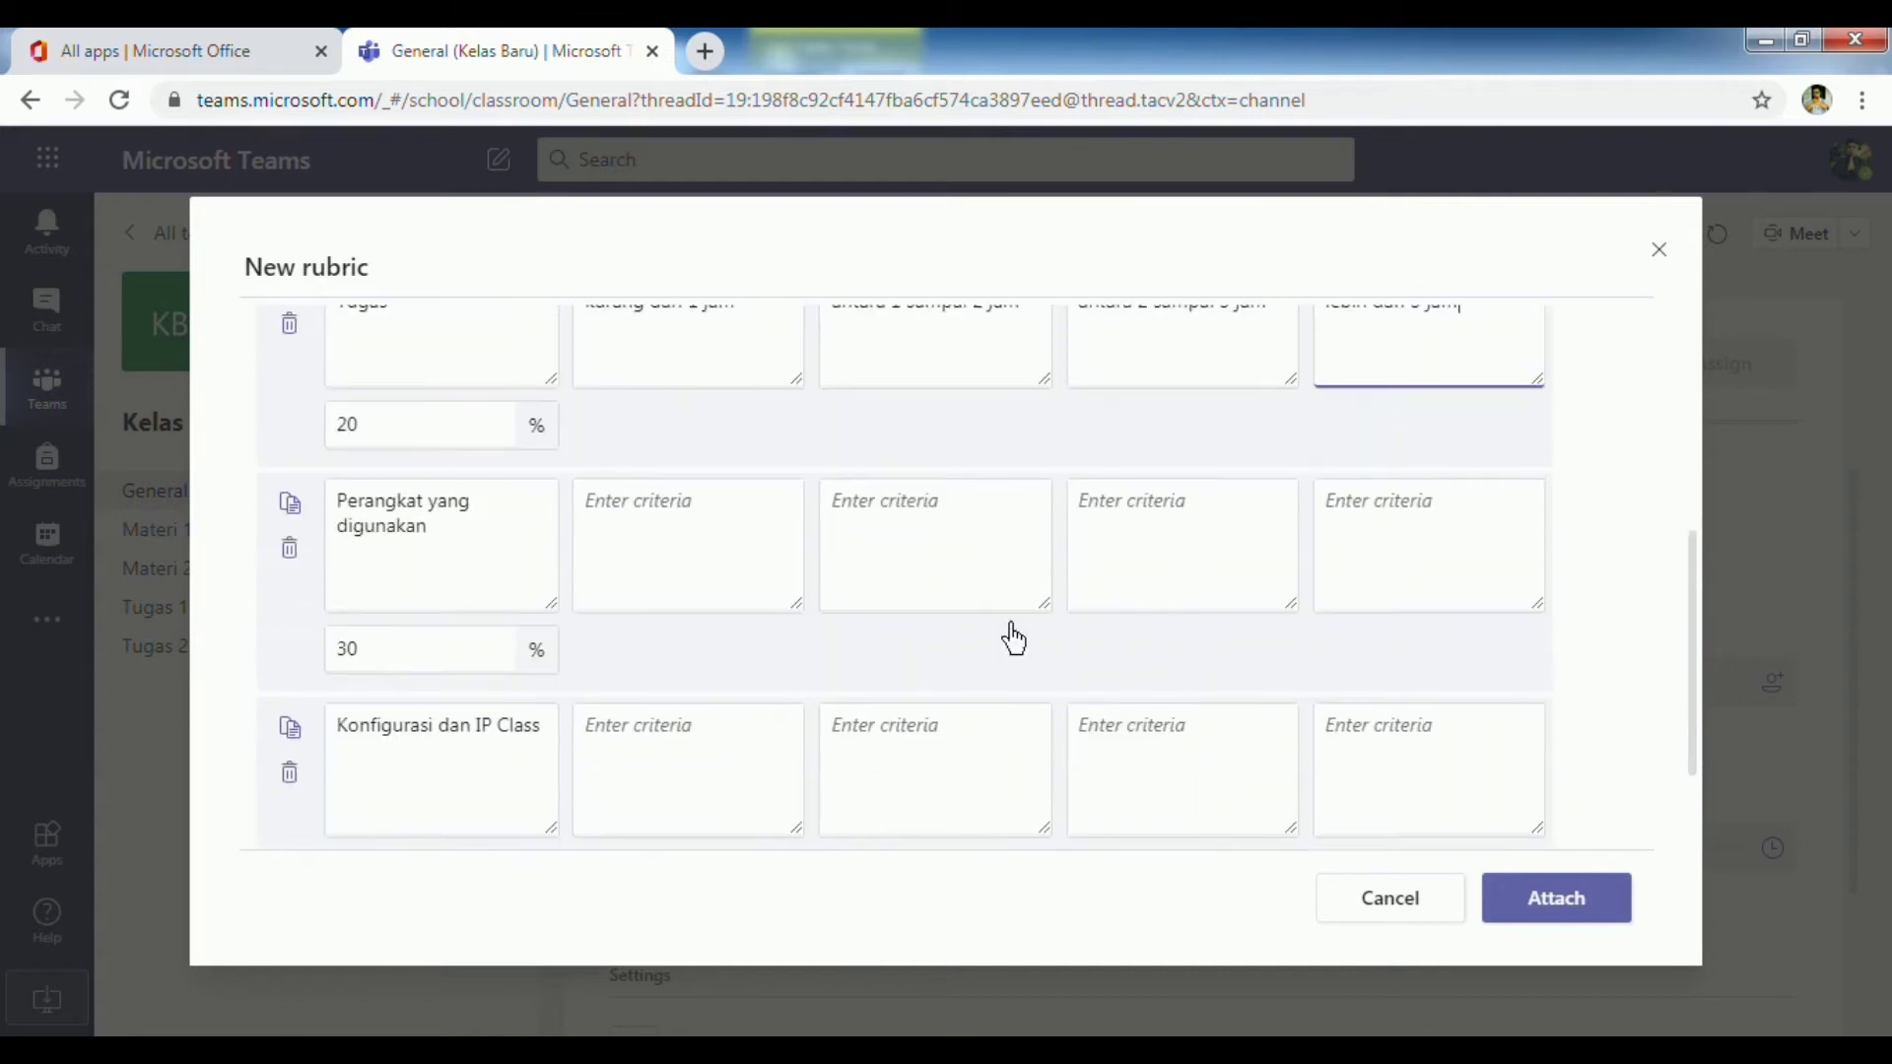
{"action": "key", "text": "alt+Tab"}
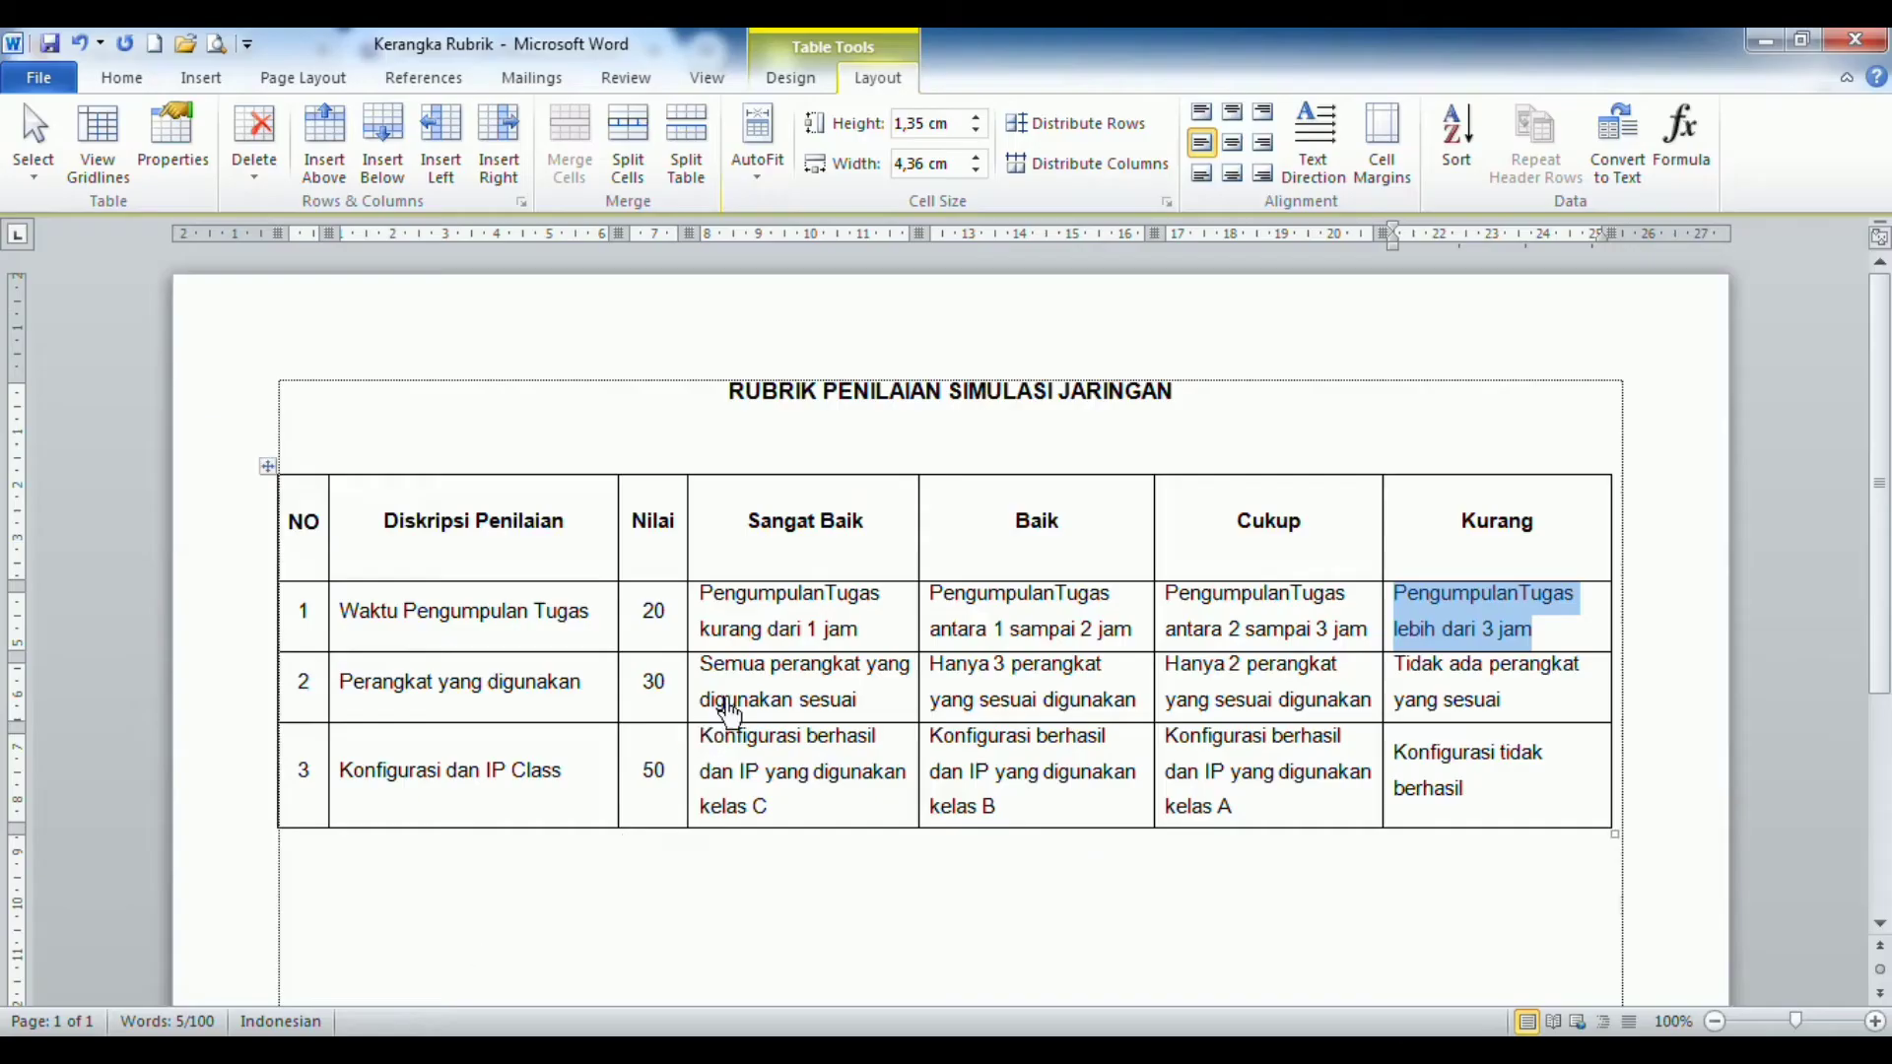
{"action": "left_click", "coordinate": [708, 678]}
{"action": "triple_click", "coordinate": [869, 712]}
{"action": "key", "text": "ctrl+c"}
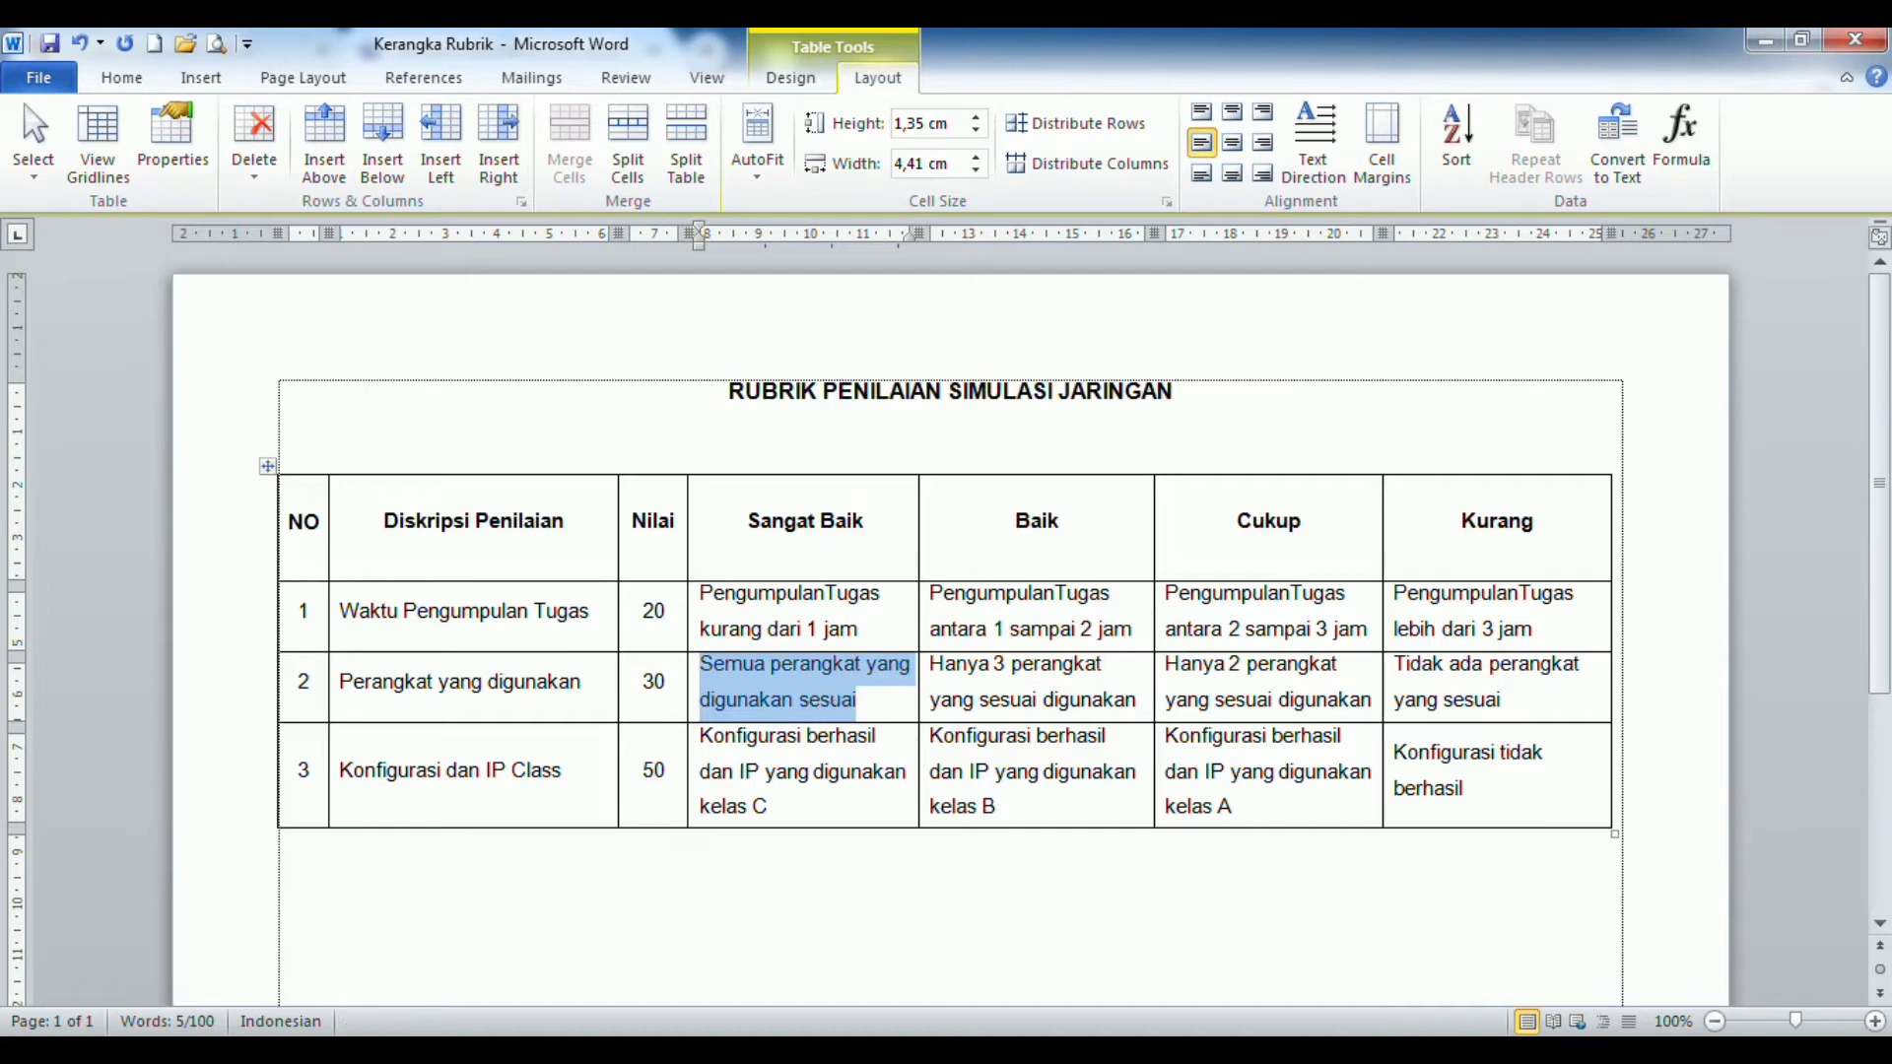
{"action": "key", "text": "alt+Tab"}
{"action": "left_click", "coordinate": [647, 537]}
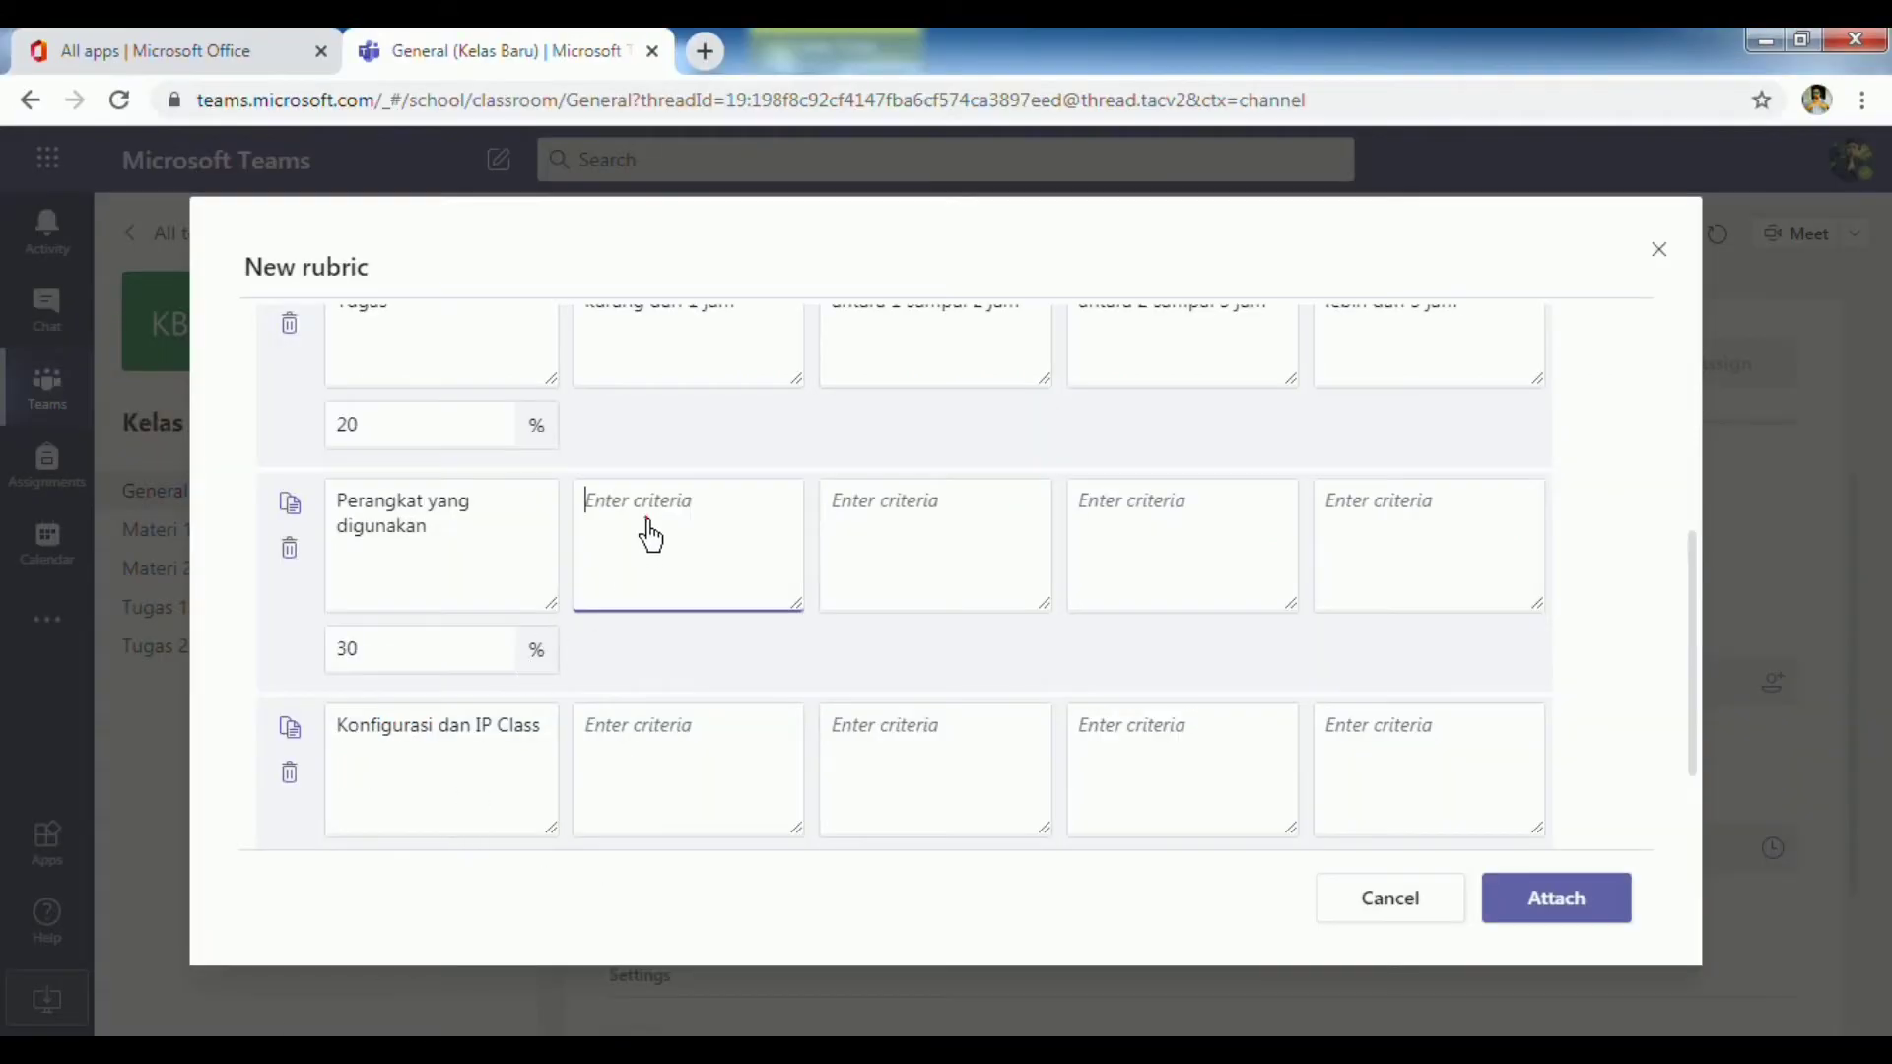
{"action": "key", "text": "ctrl+v"}
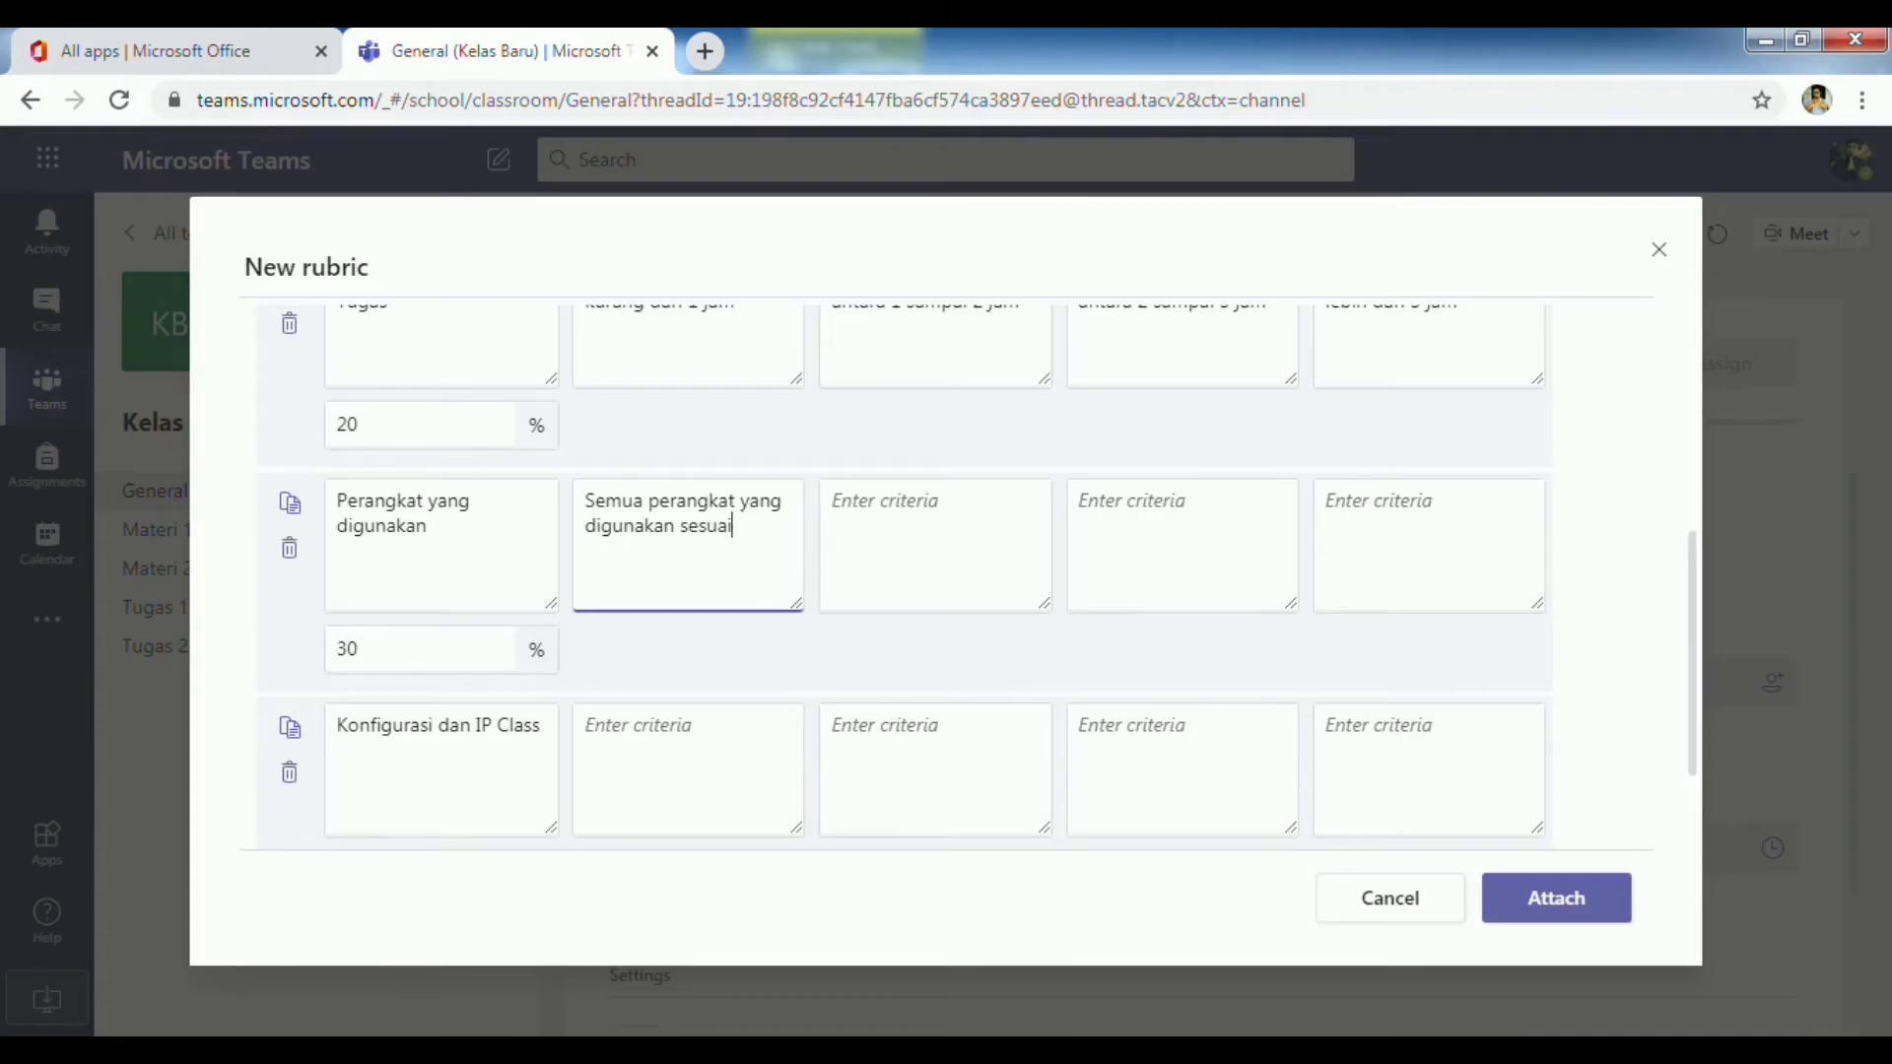
- Fill the Baik cell of Perangkat yang digunakan with "Hanya 3 perangkat yang sesuai digunakan", copied from the Word table
{"action": "key", "text": "alt+Tab"}
{"action": "left_click", "coordinate": [931, 673]}
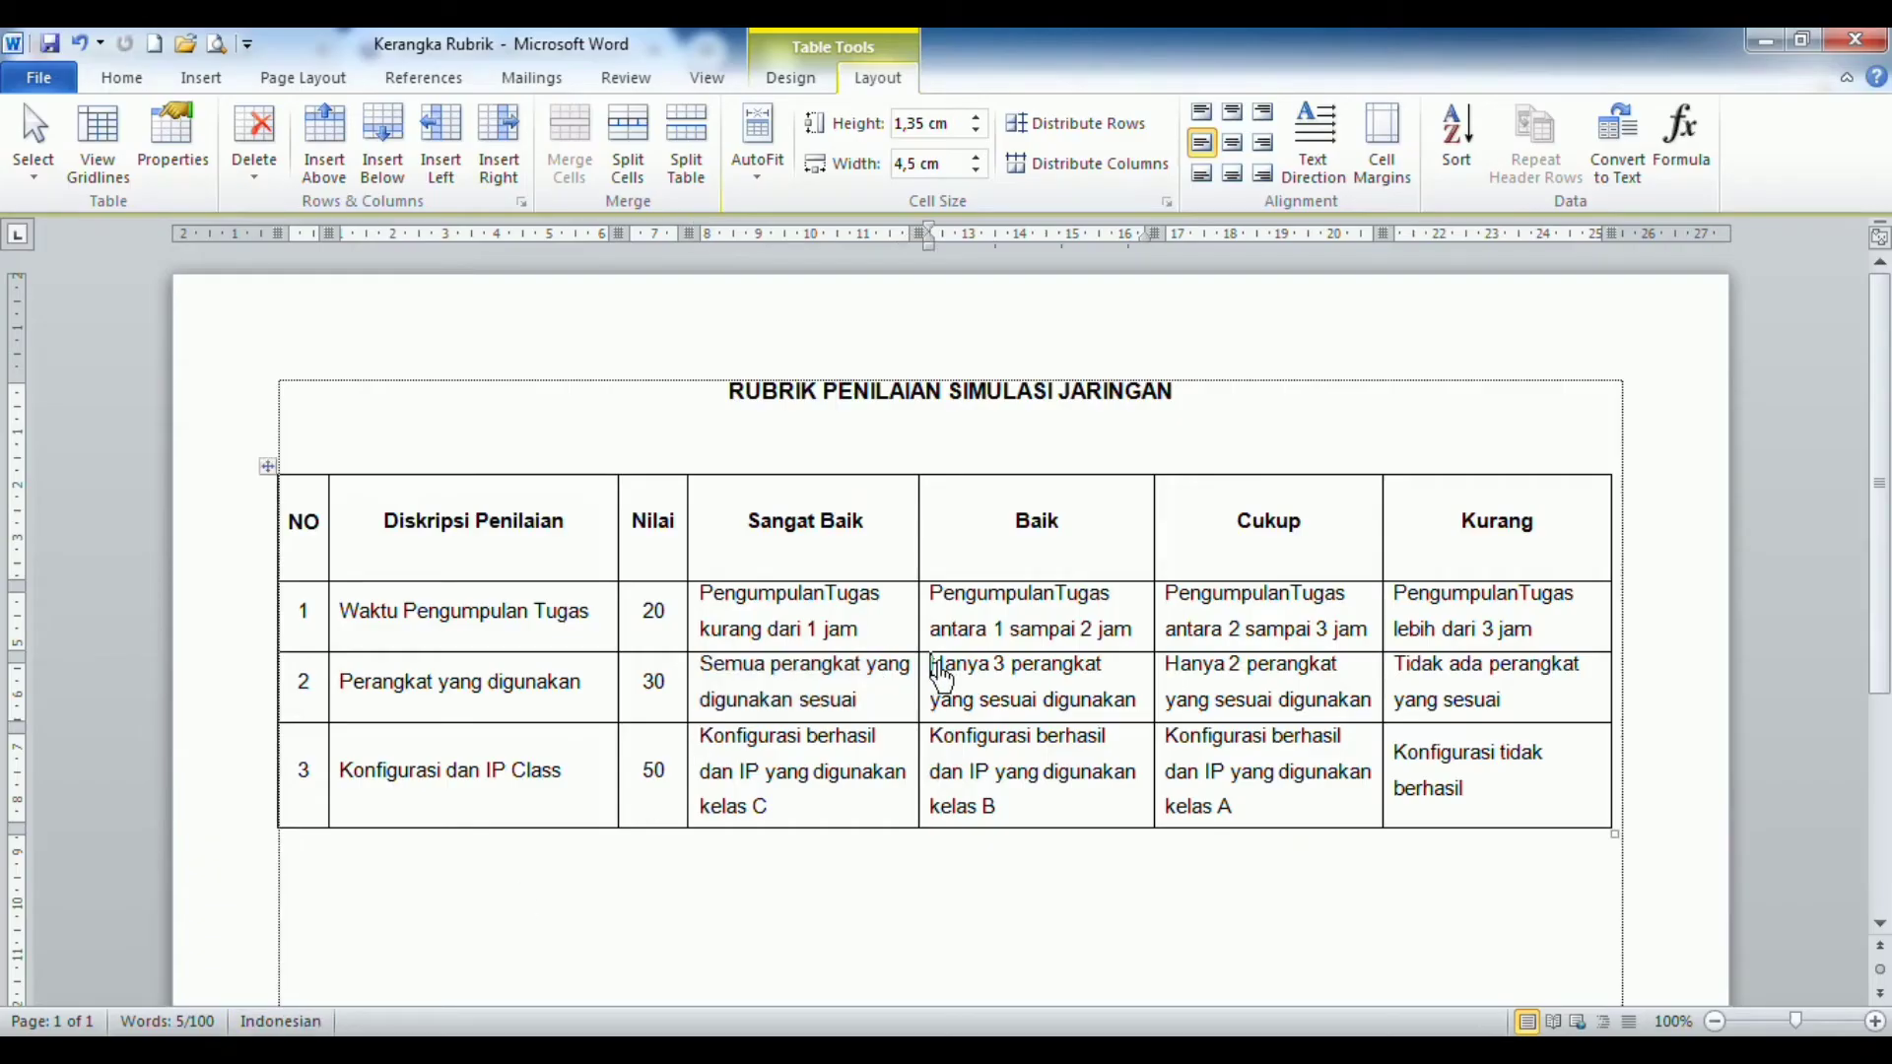
{"action": "left_click", "coordinate": [1138, 702], "text": "shift"}
{"action": "key", "text": "ctrl+c"}
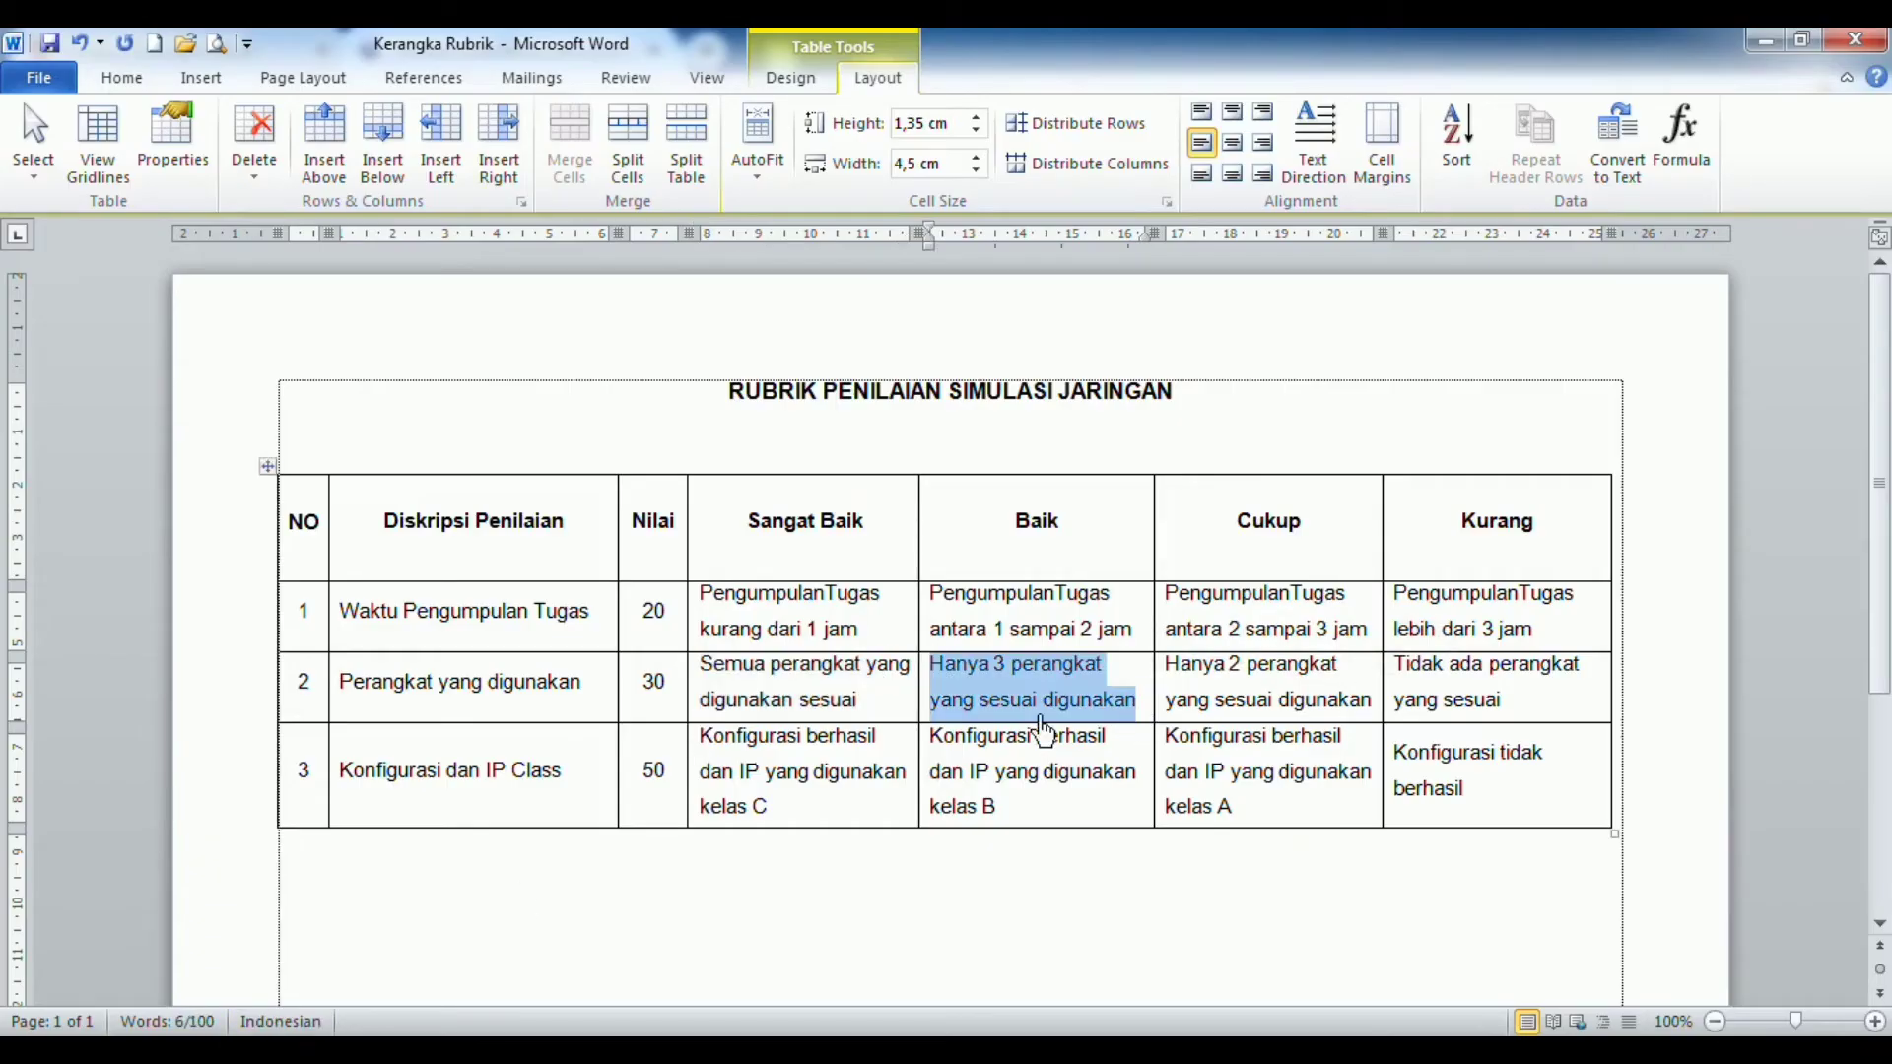
{"action": "key", "text": "alt+Tab"}
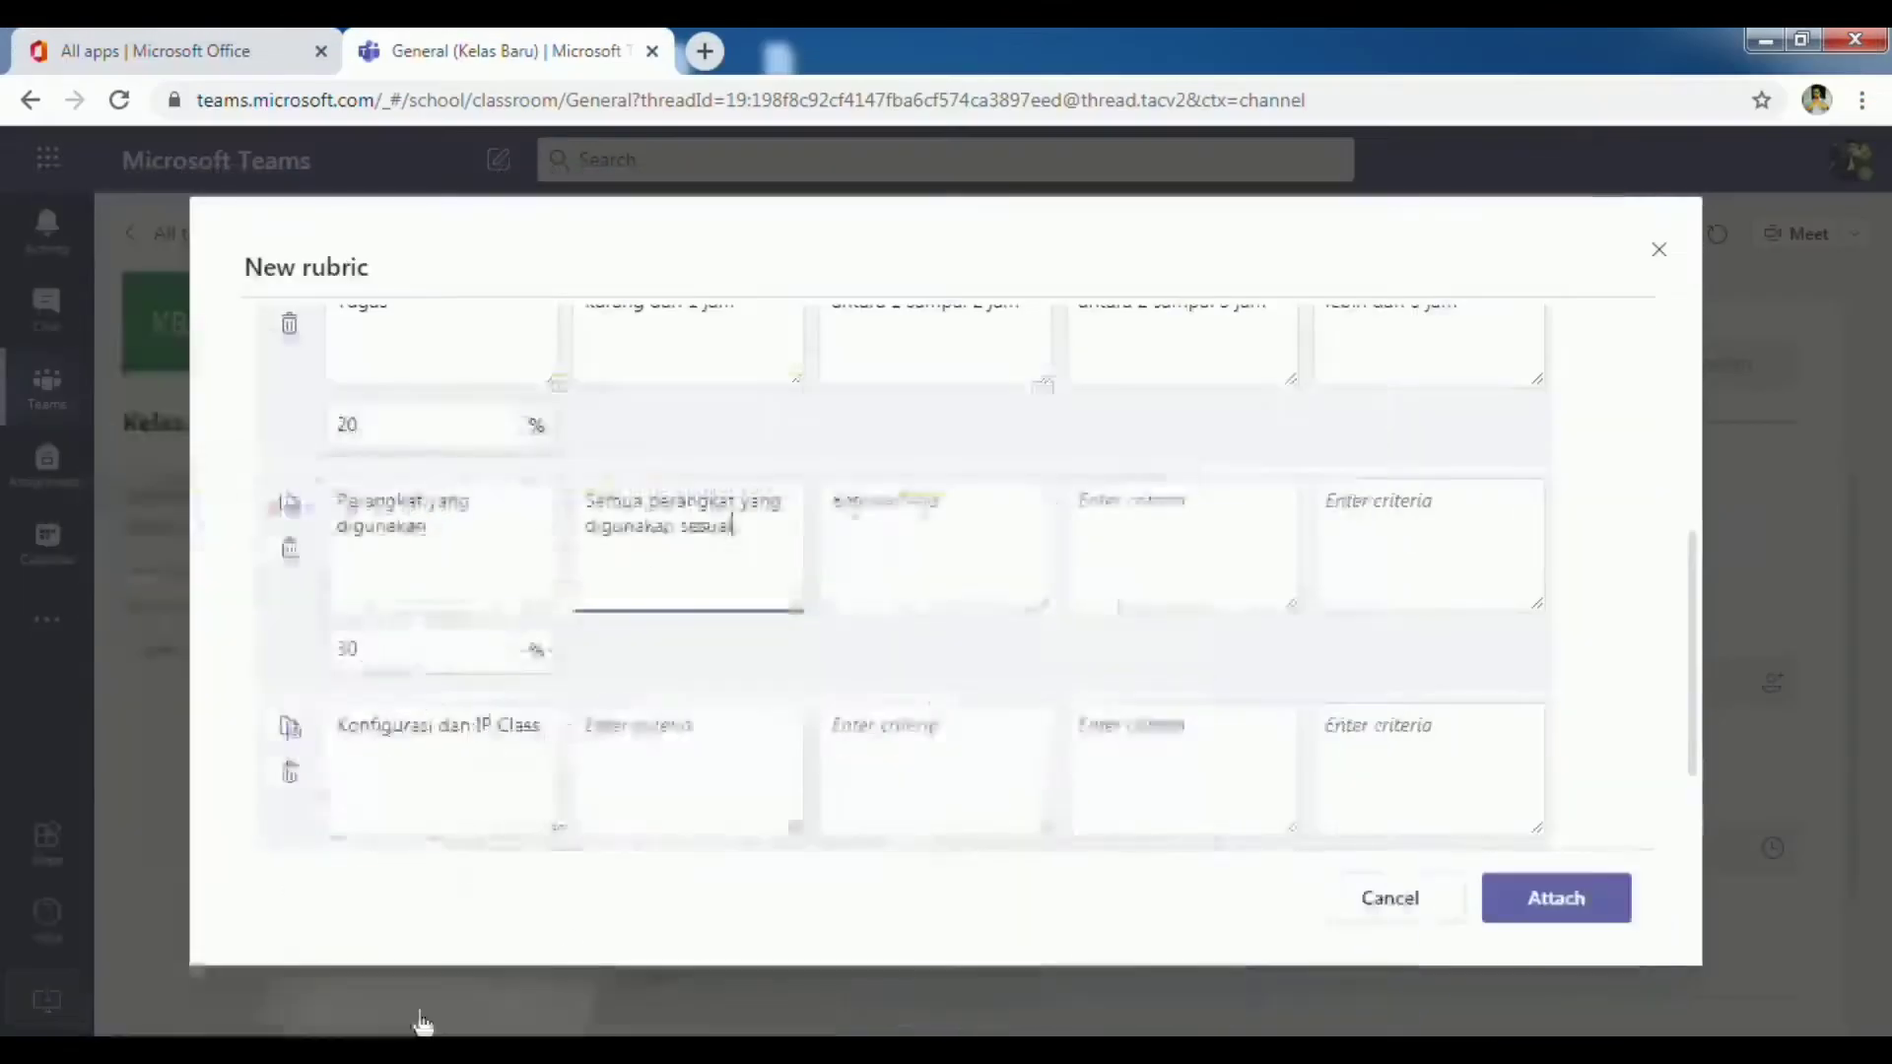
{"action": "left_click", "coordinate": [908, 542]}
{"action": "key", "text": "ctrl+v"}
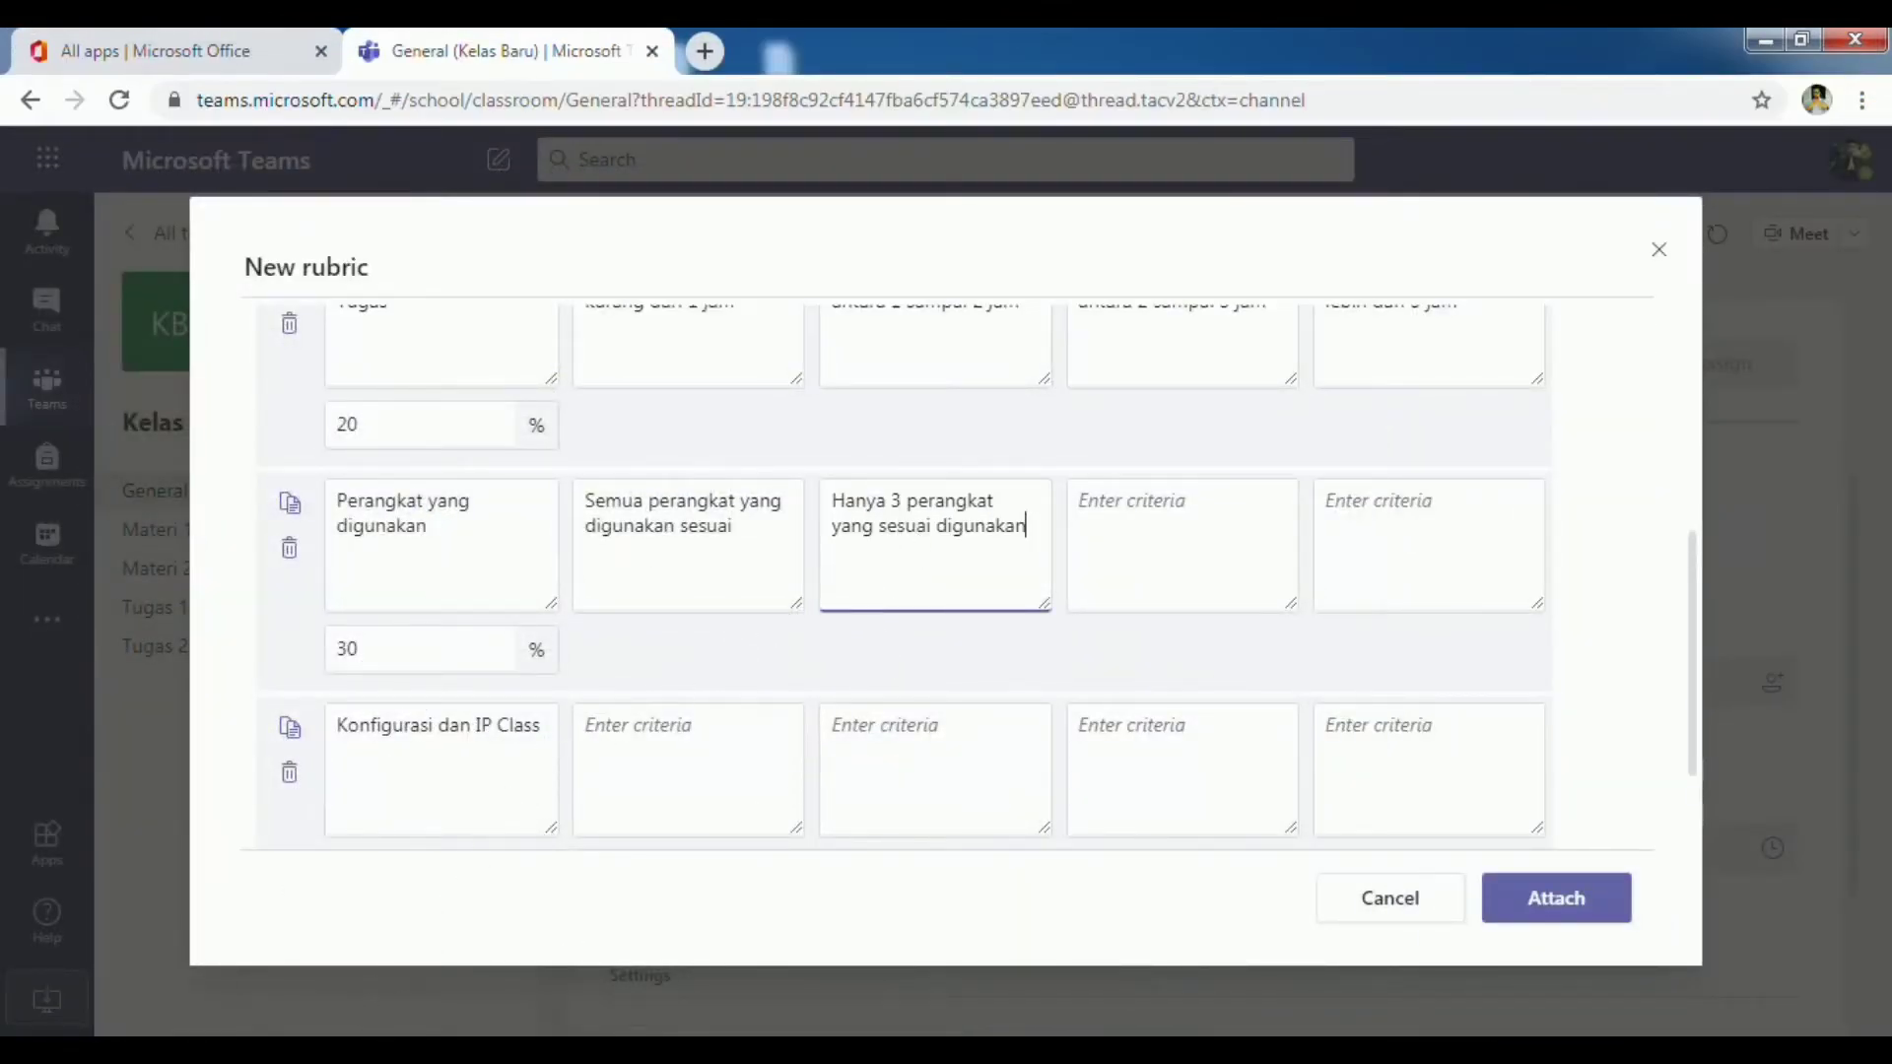
- Fill the Cukup cell of Perangkat yang digunakan with "Hanya 2 perangkat yang sesuai digunakan", copied from the Word table
{"action": "left_click", "coordinate": [406, 1049]}
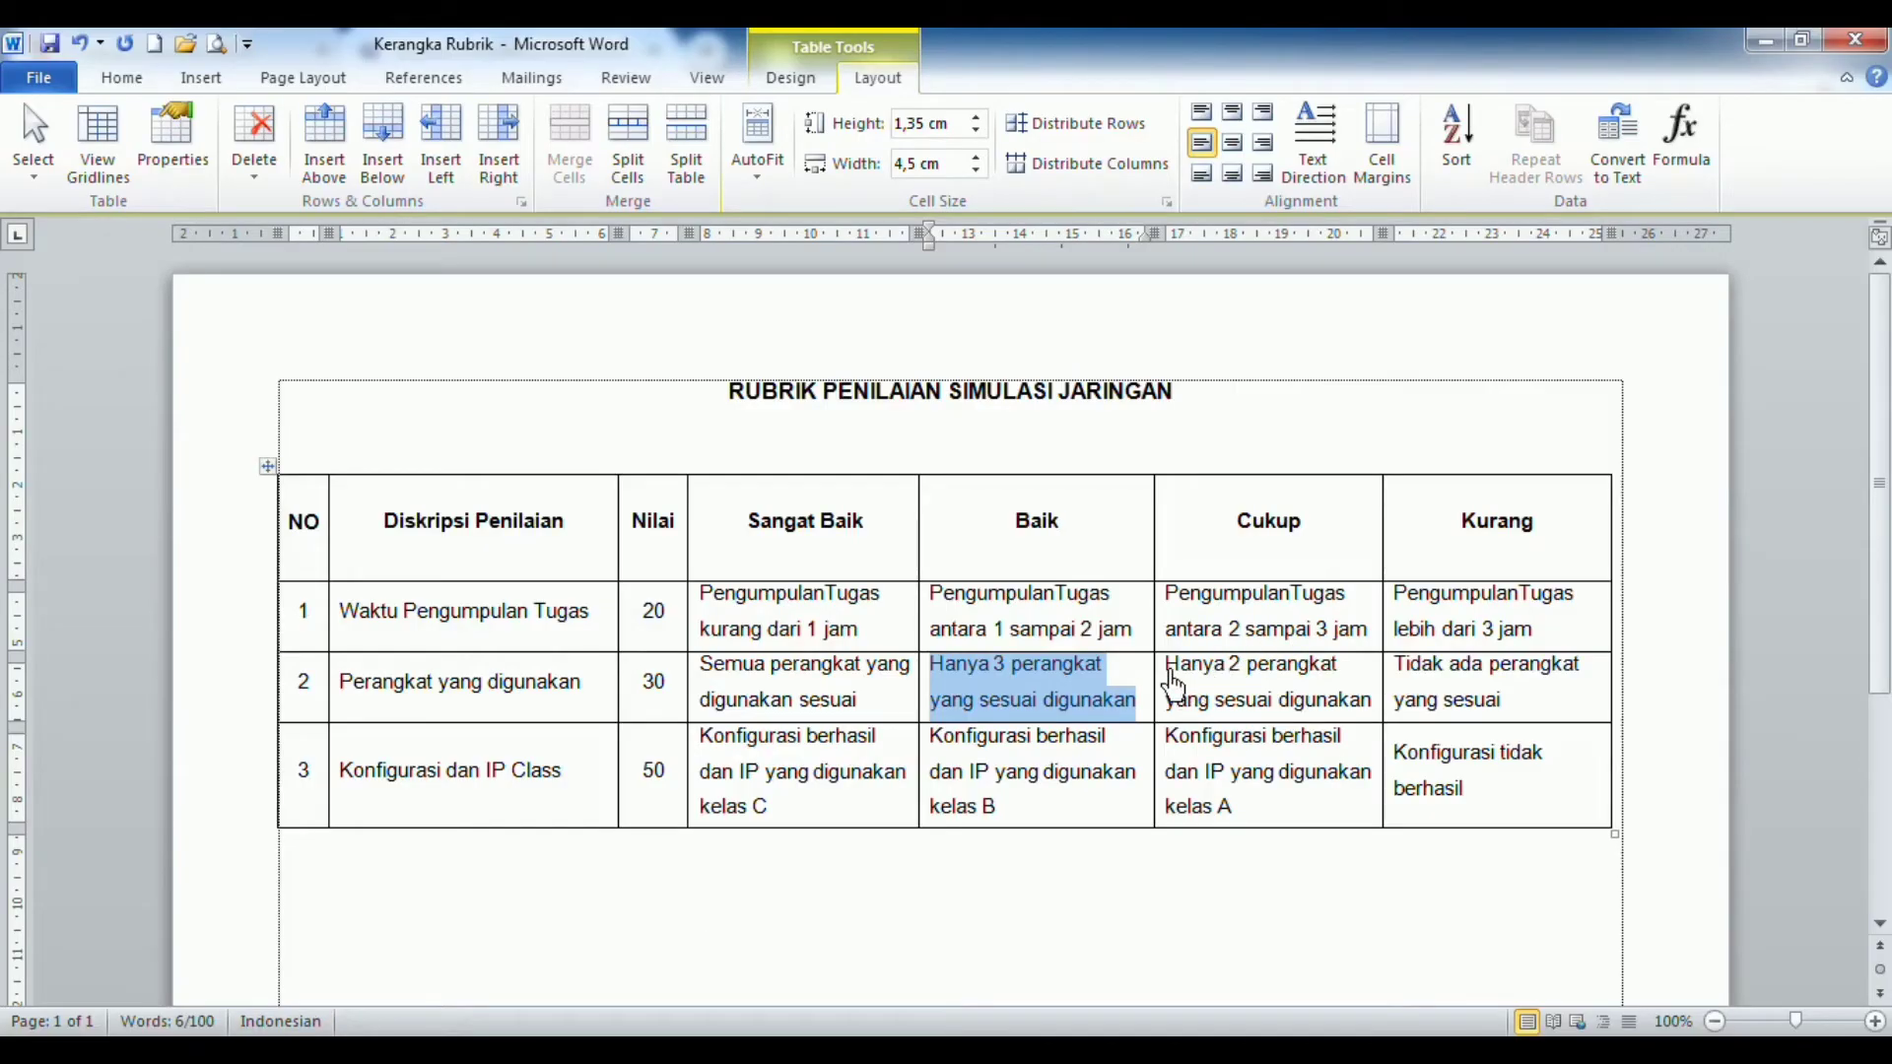
{"action": "left_click", "coordinate": [1169, 665]}
{"action": "left_click", "coordinate": [1366, 698], "text": "shift"}
{"action": "key", "text": "ctrl+c"}
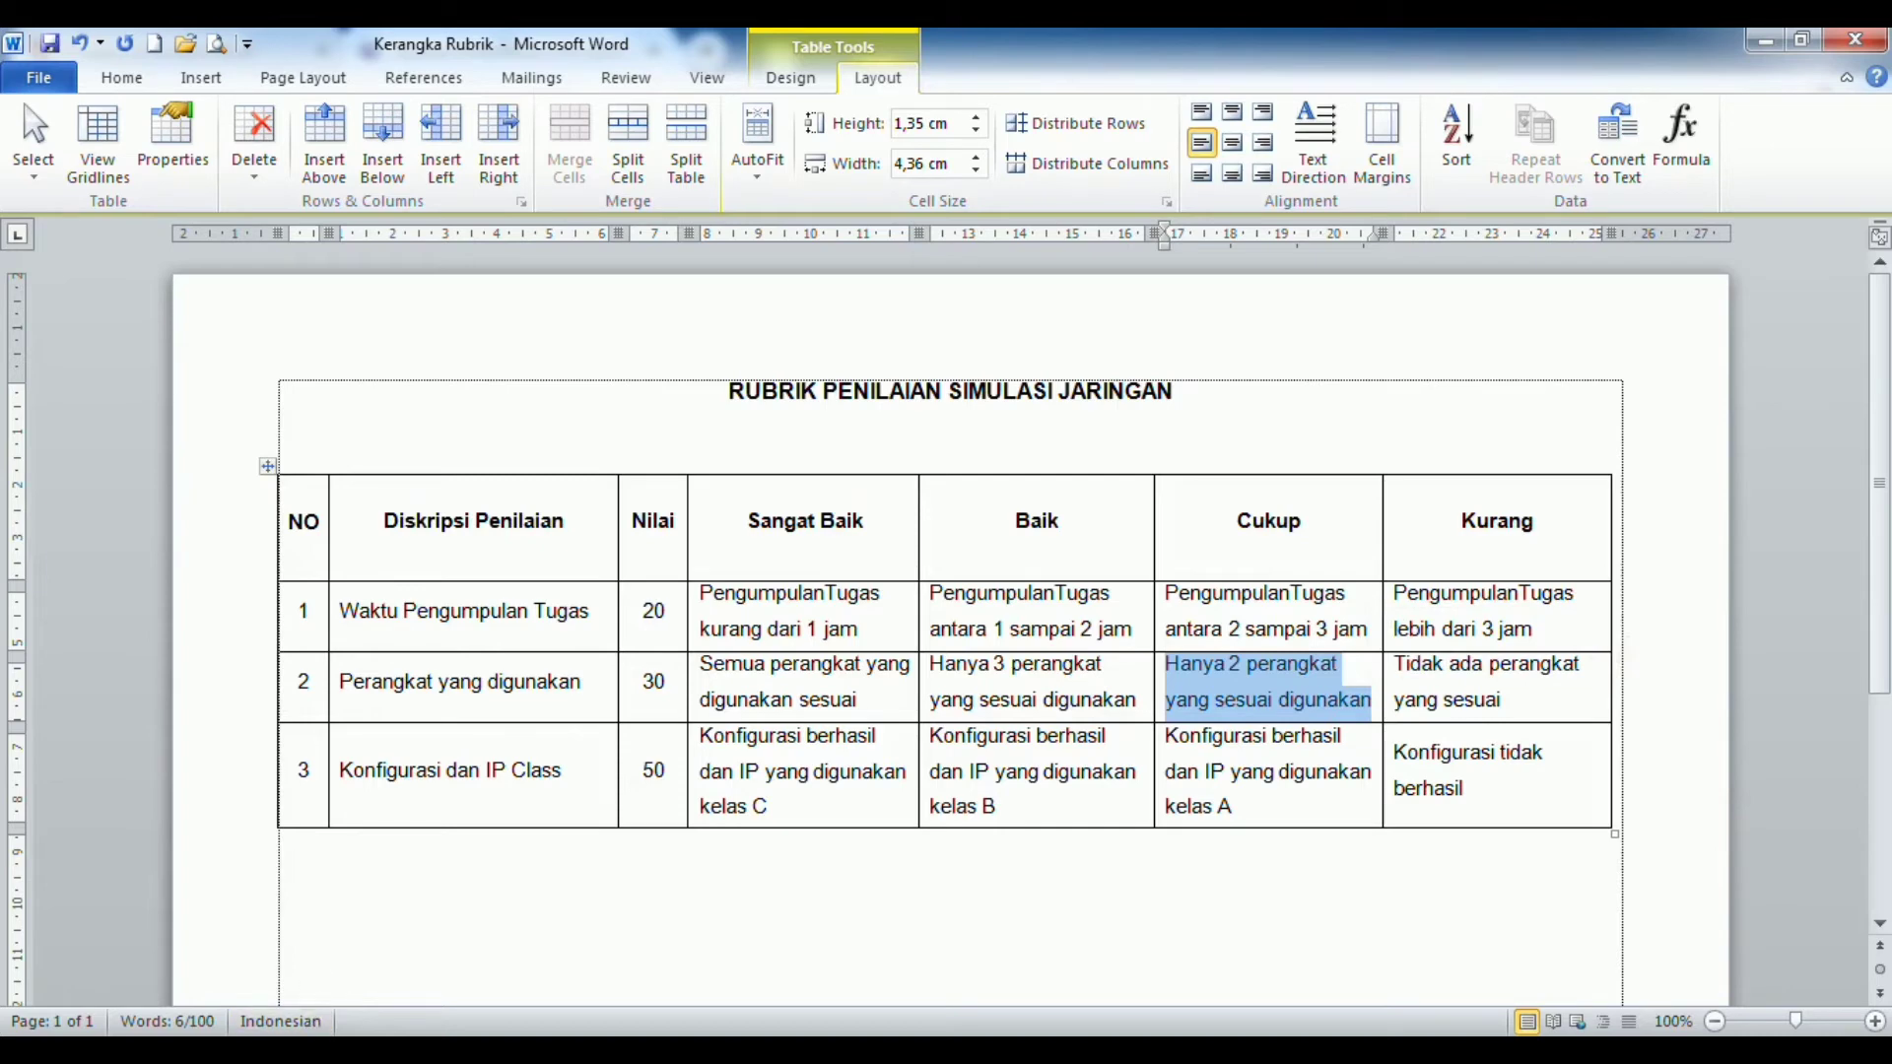
{"action": "left_click", "coordinate": [410, 1048]}
{"action": "left_click", "coordinate": [1112, 524]}
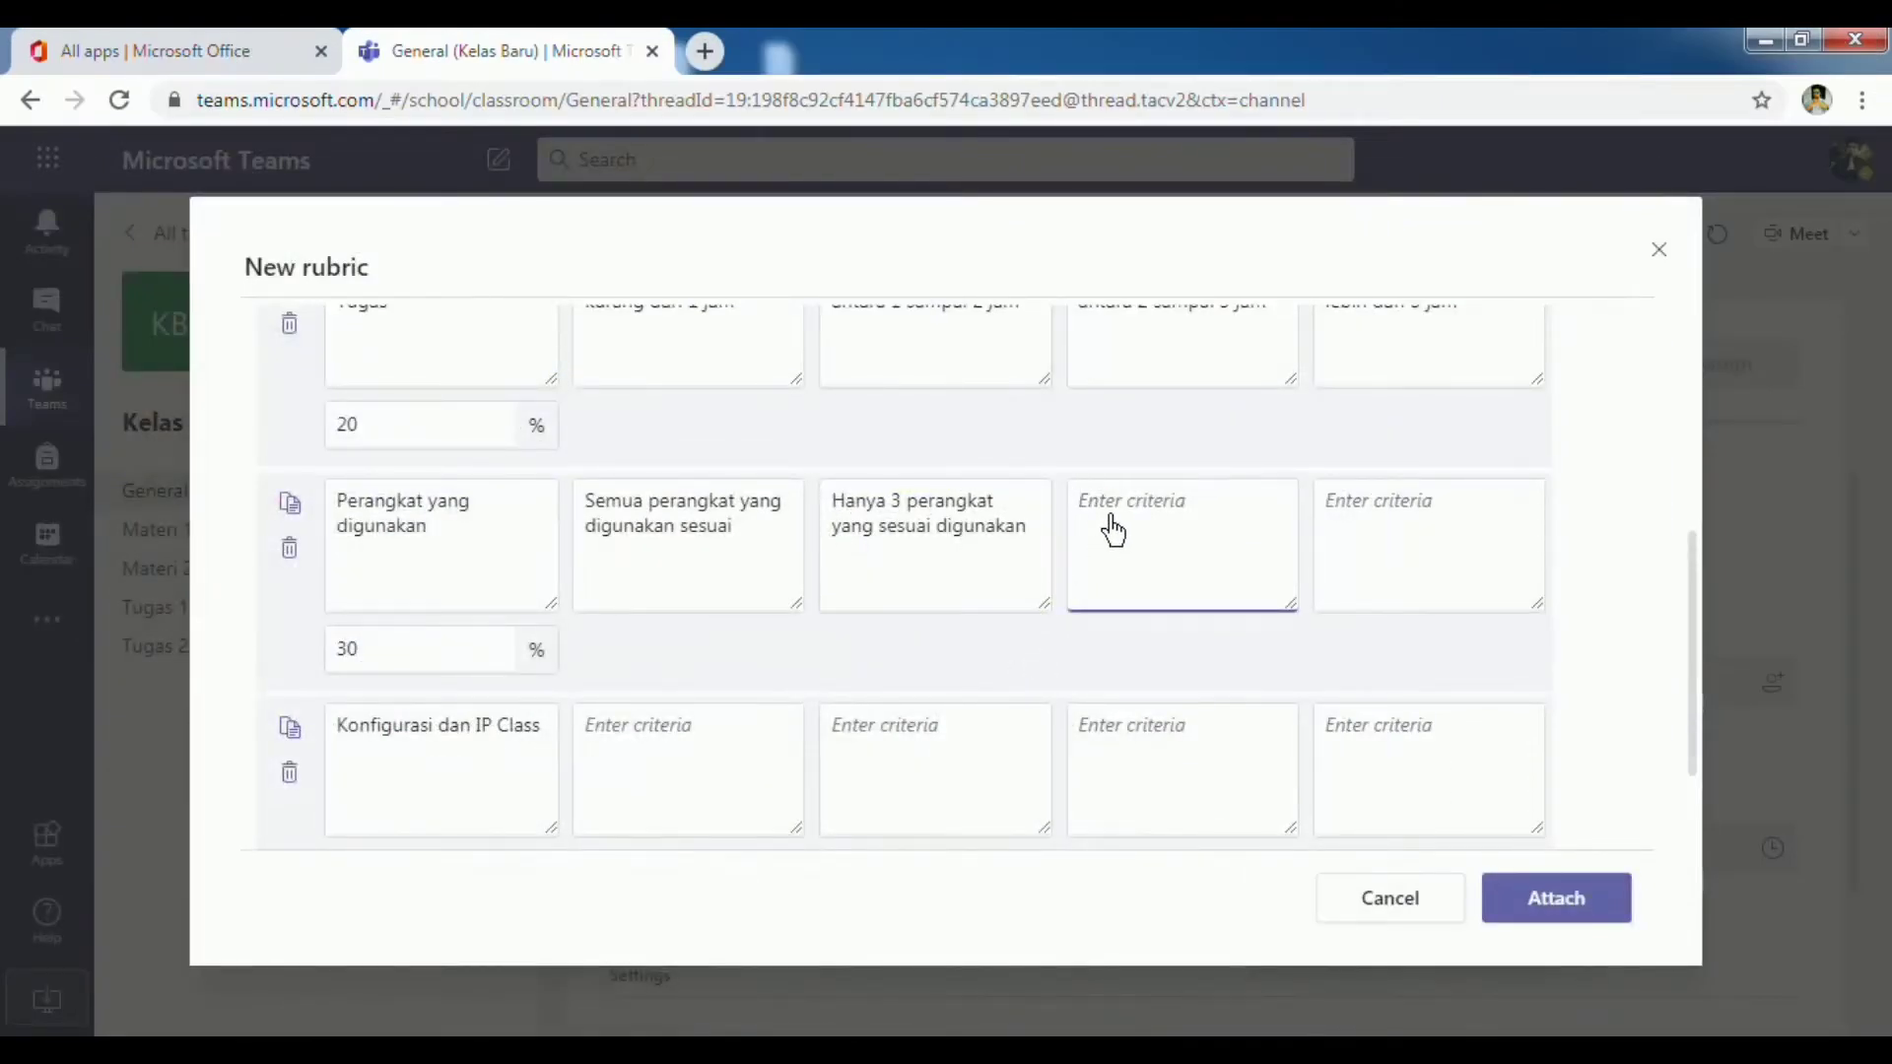
{"action": "key", "text": "ctrl+v"}
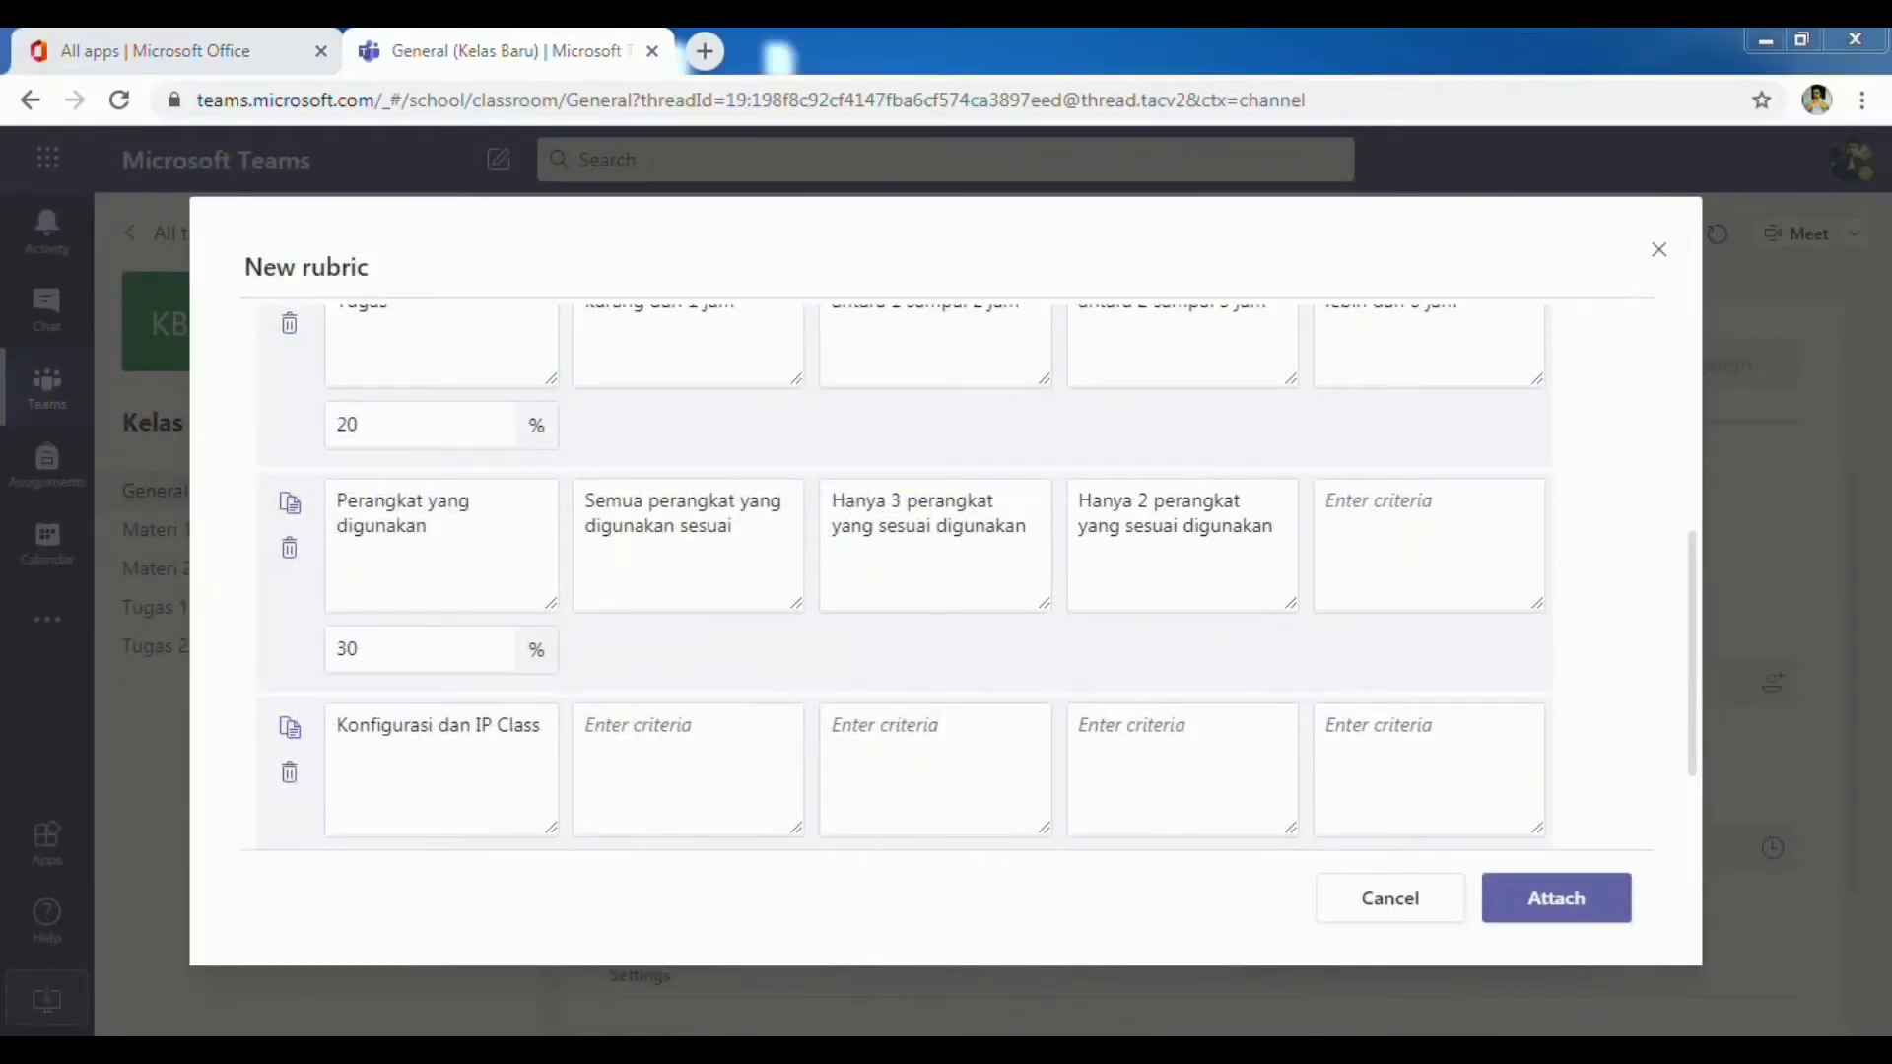
- Fill the Kurang cell of Perangkat yang digunakan with "Tidak ada perangkat yang sesuai", copied from the Word table
{"action": "left_click", "coordinate": [410, 1049]}
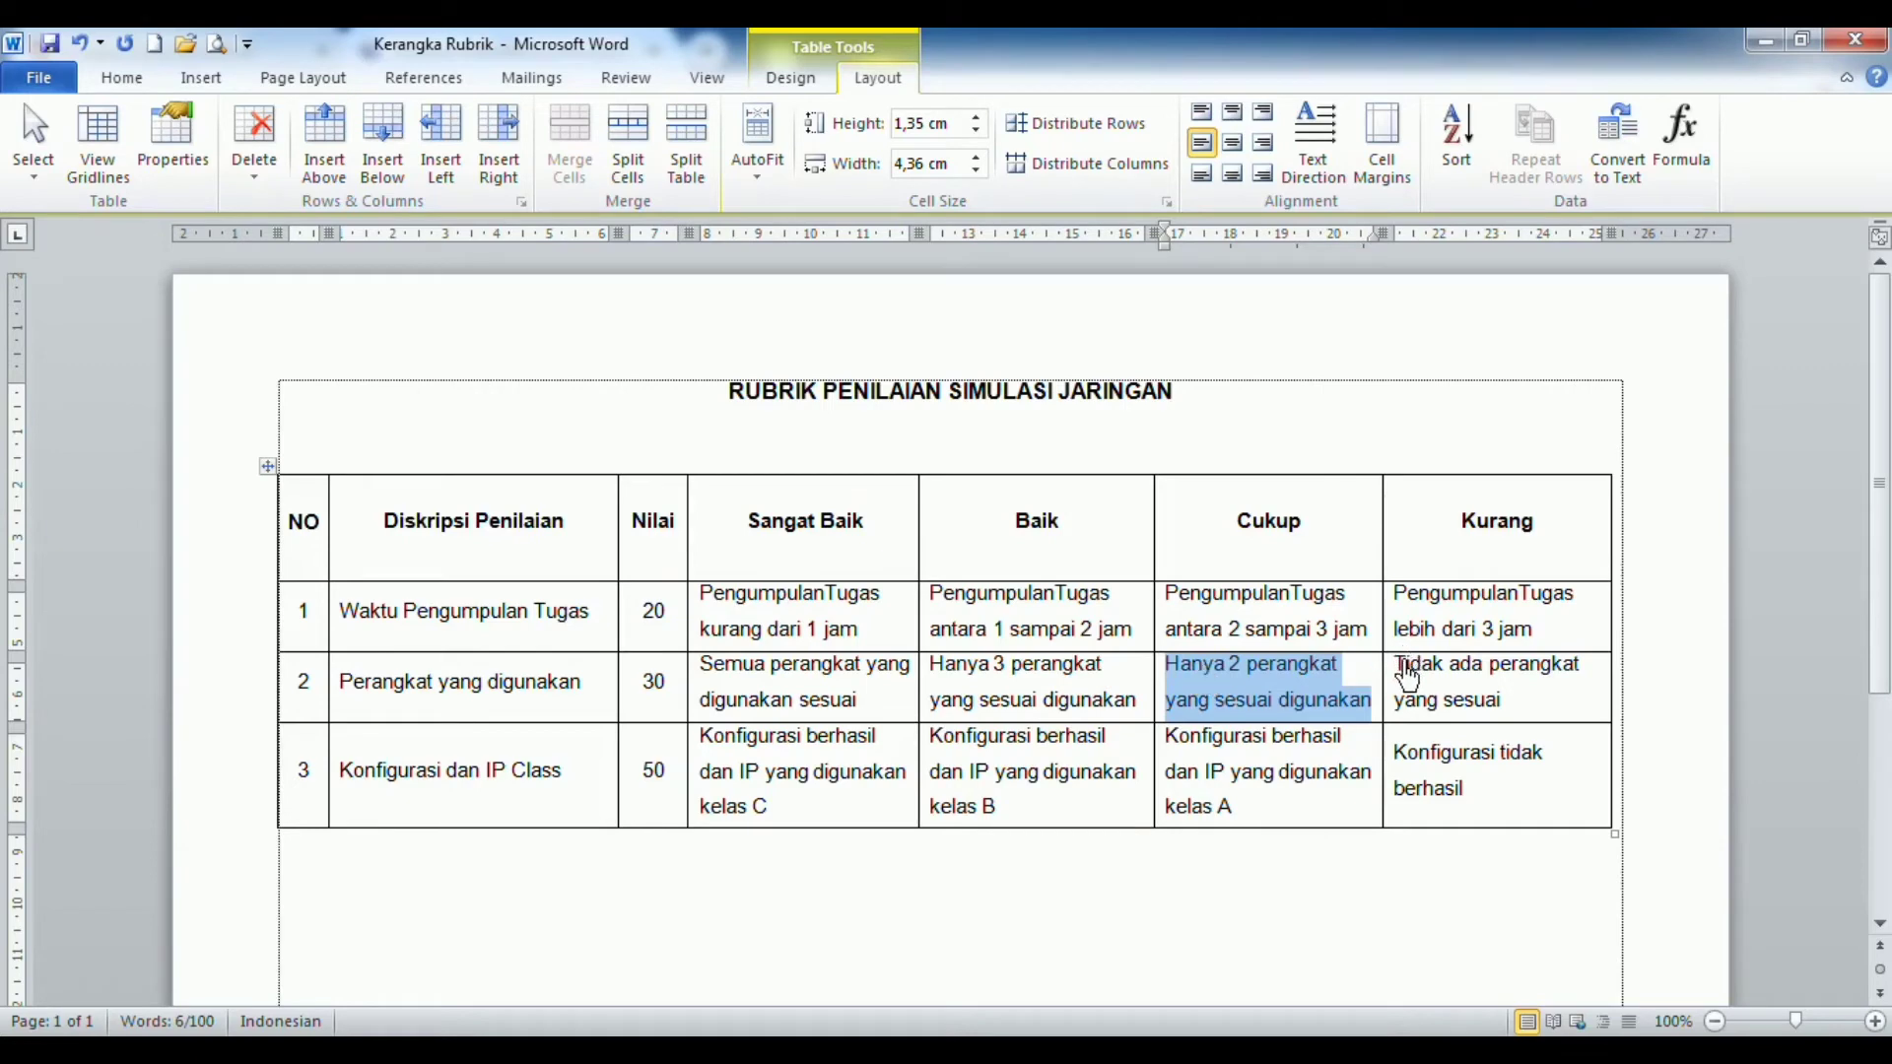
{"action": "left_click", "coordinate": [1405, 675]}
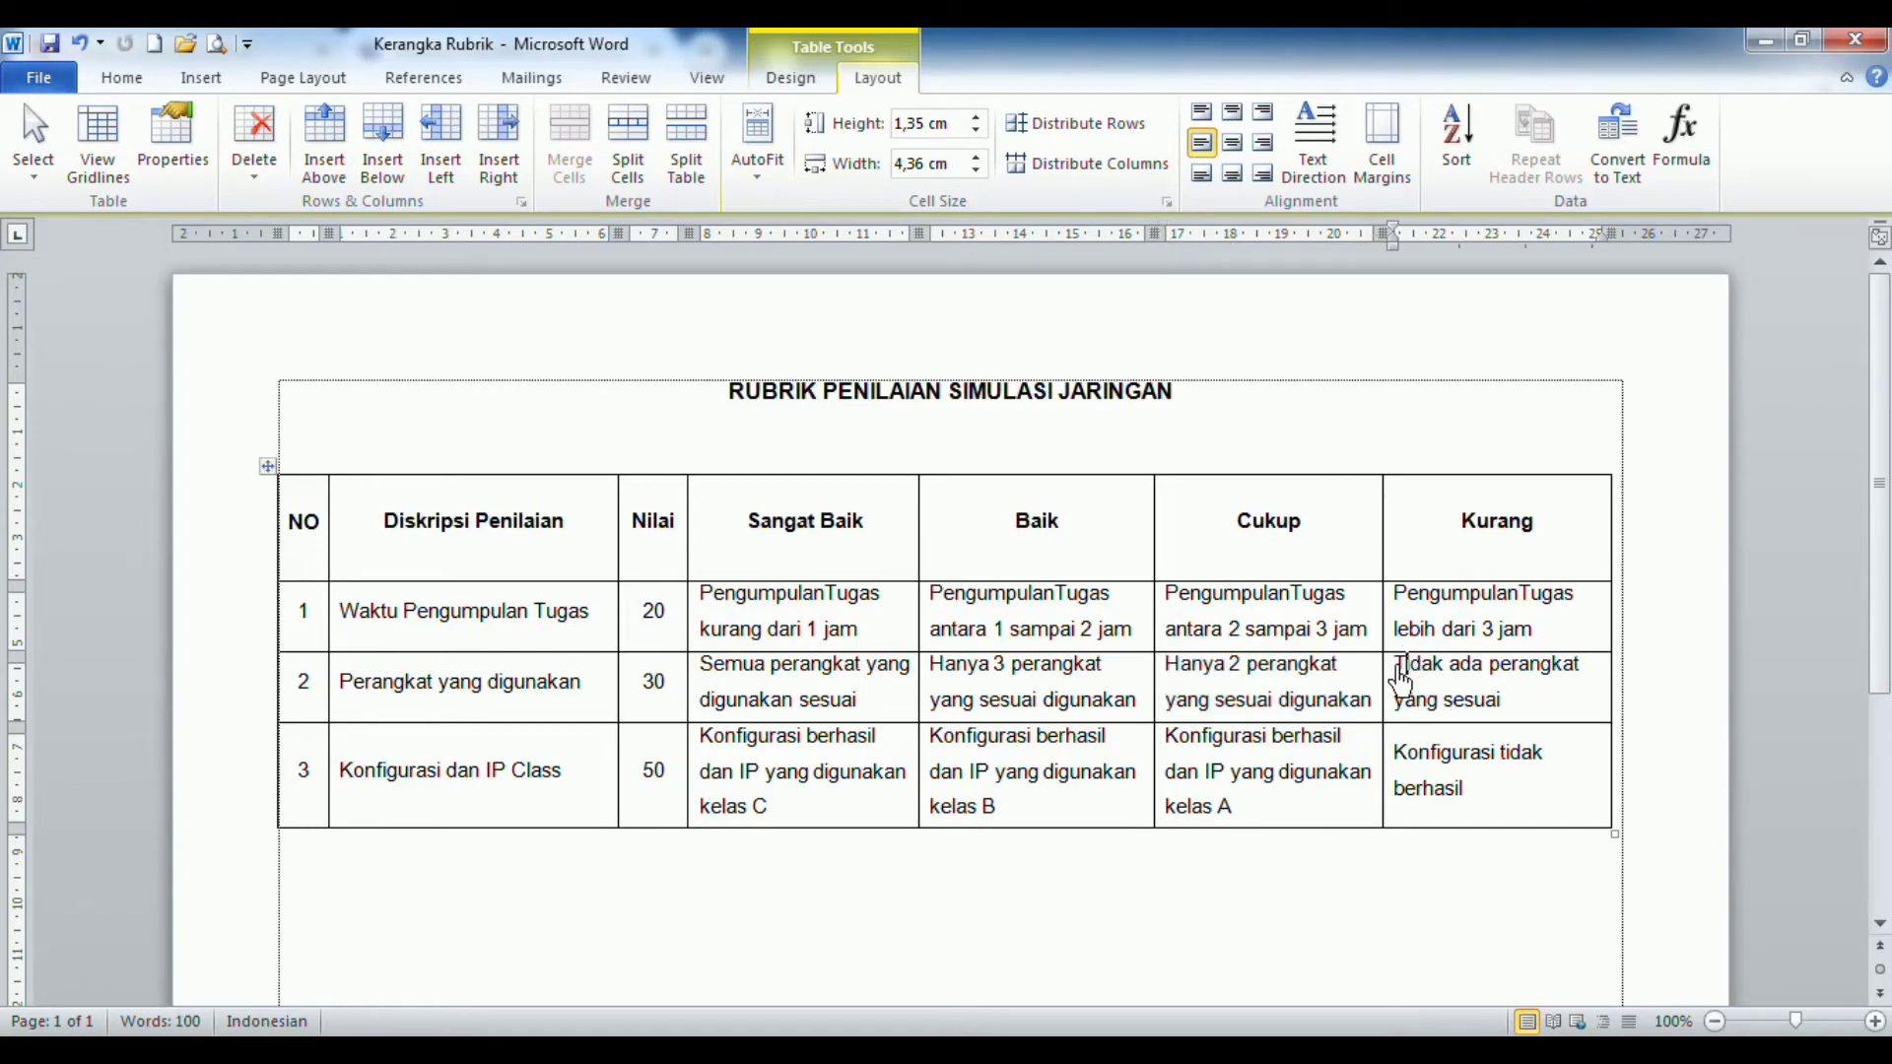
{"action": "left_click", "coordinate": [1516, 709], "text": "shift"}
{"action": "key", "text": "ctrl+c"}
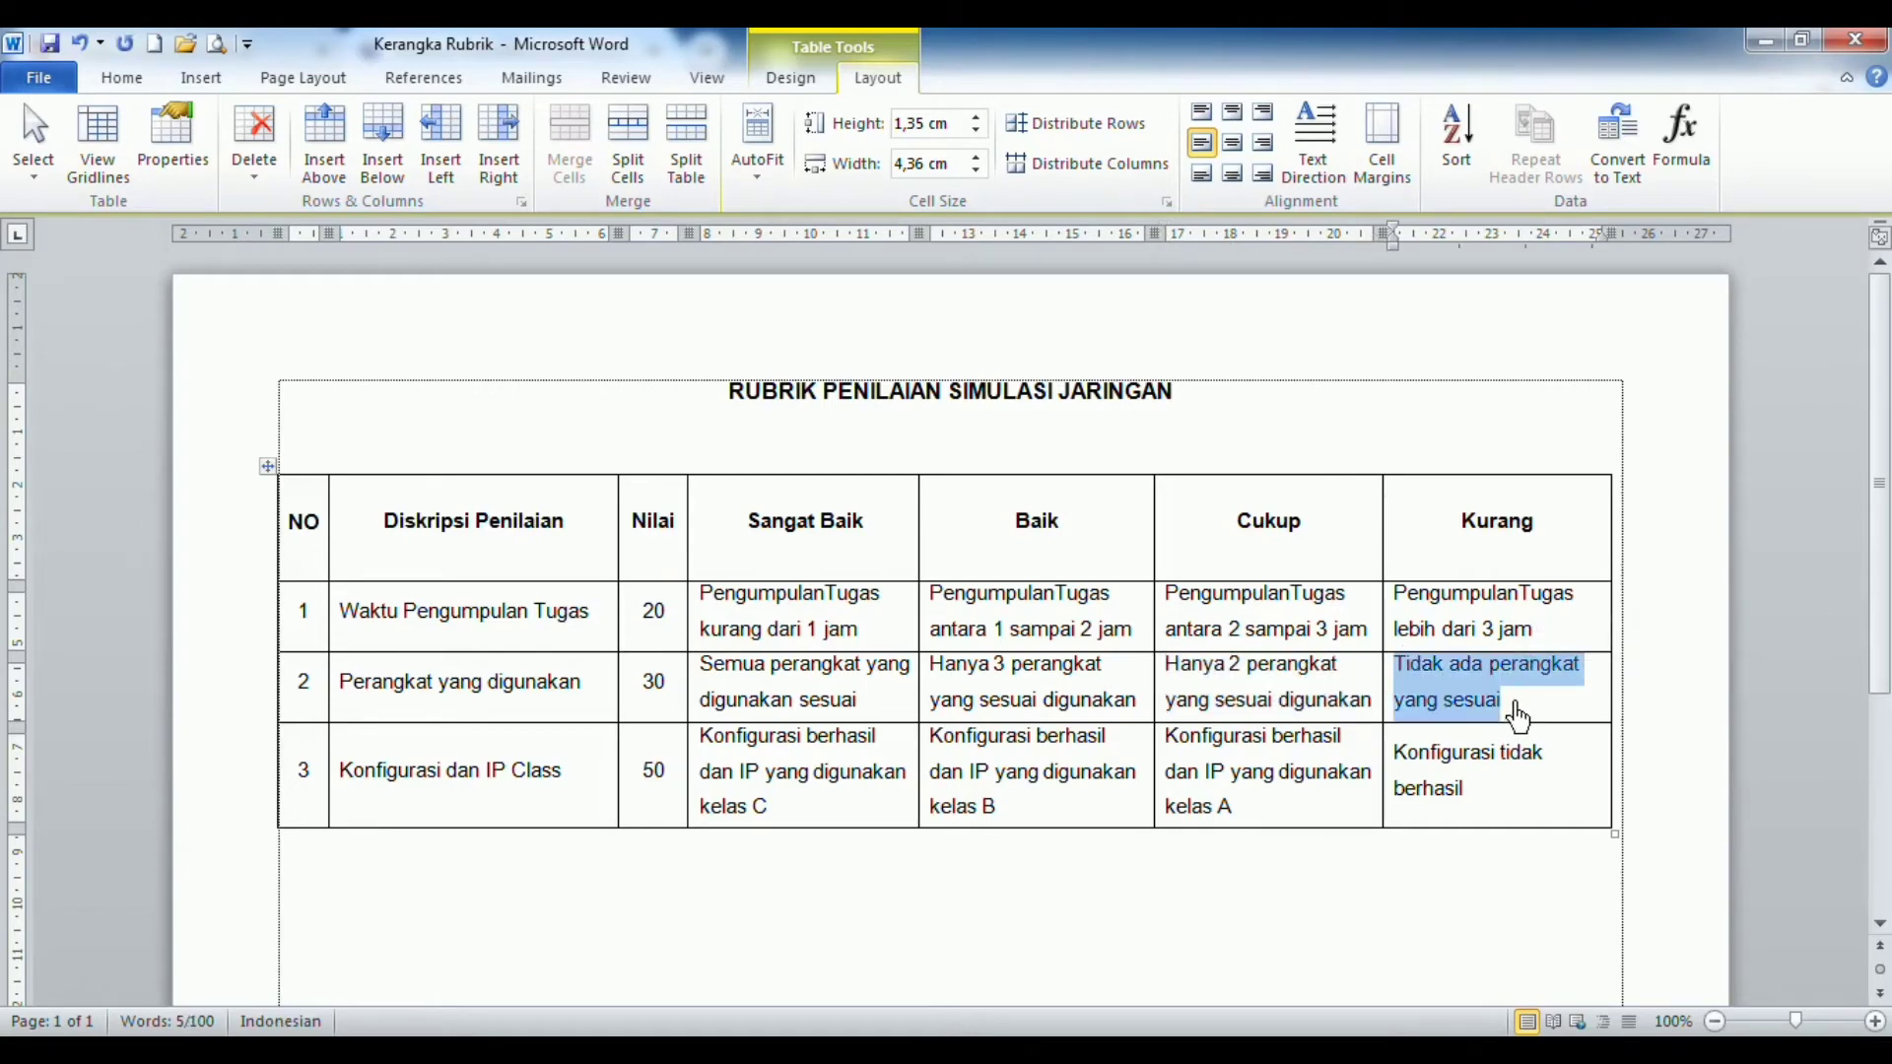
{"action": "left_click", "coordinate": [483, 1049]}
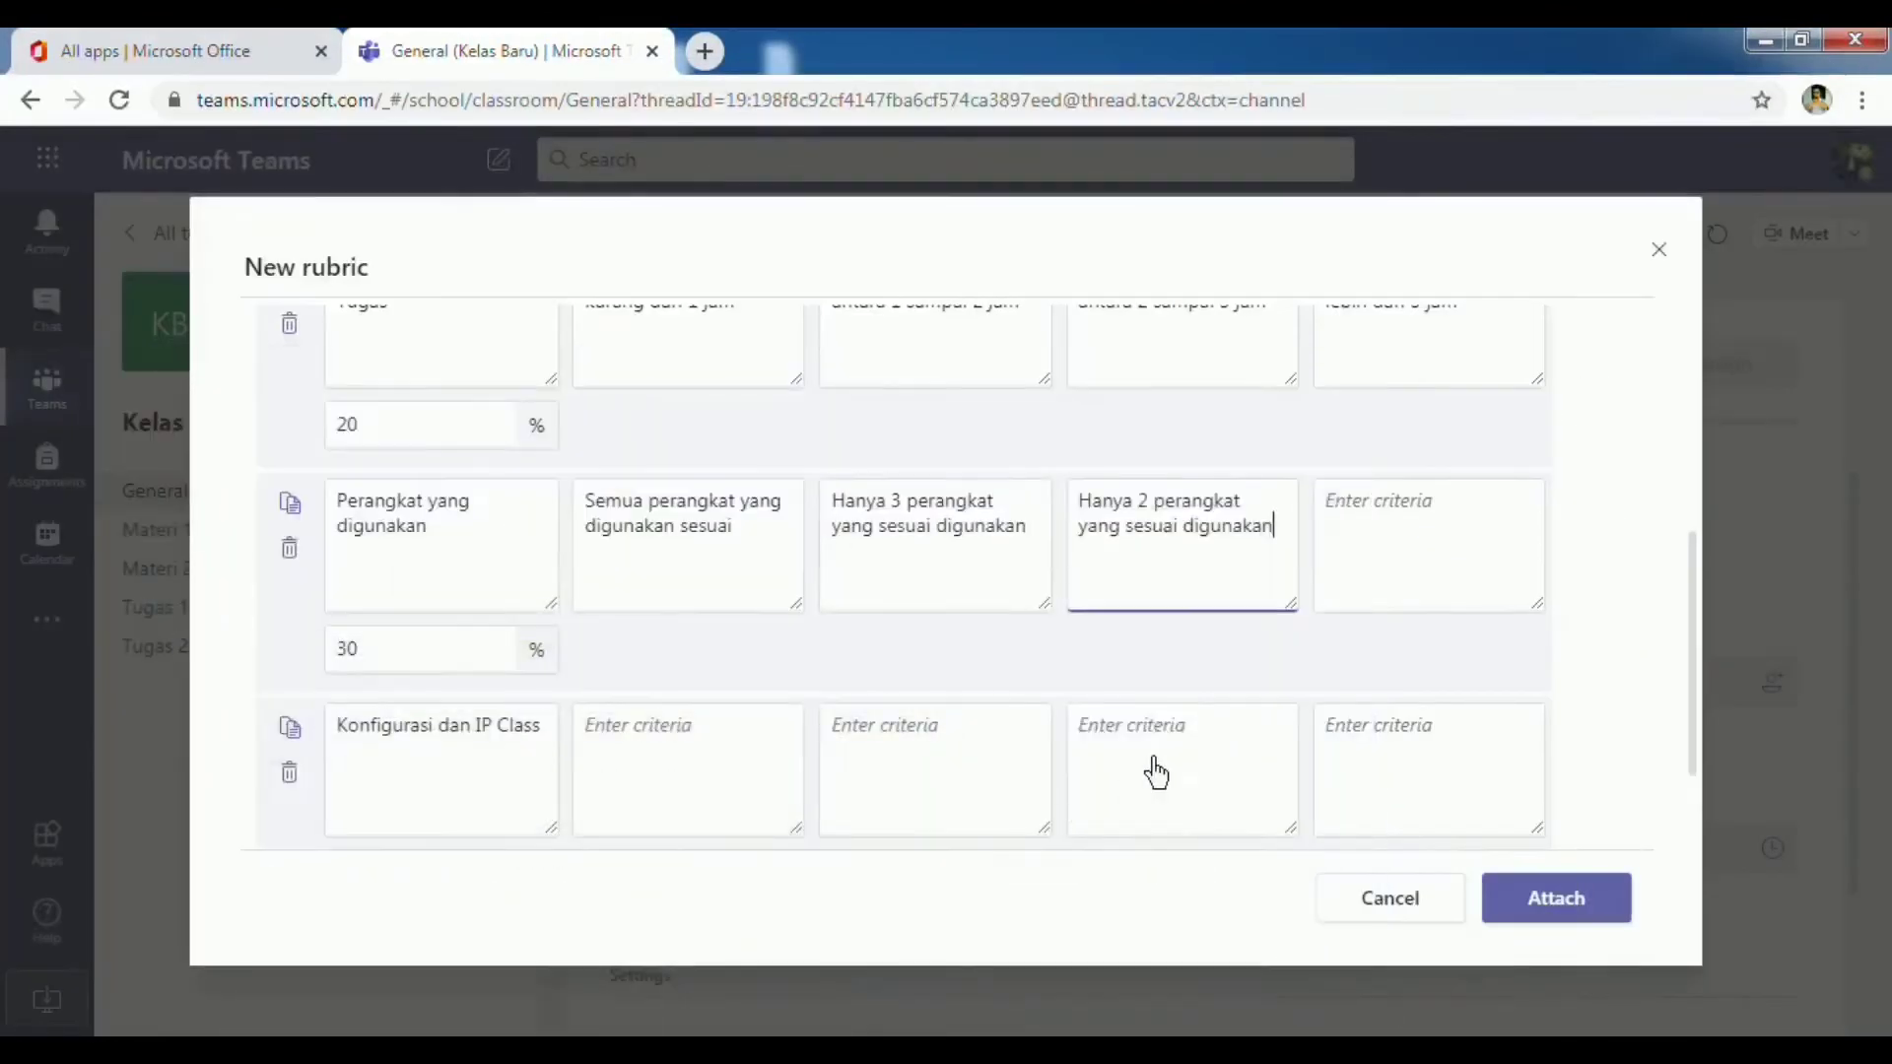
{"action": "left_click", "coordinate": [1350, 569]}
{"action": "key", "text": "ctrl+v"}
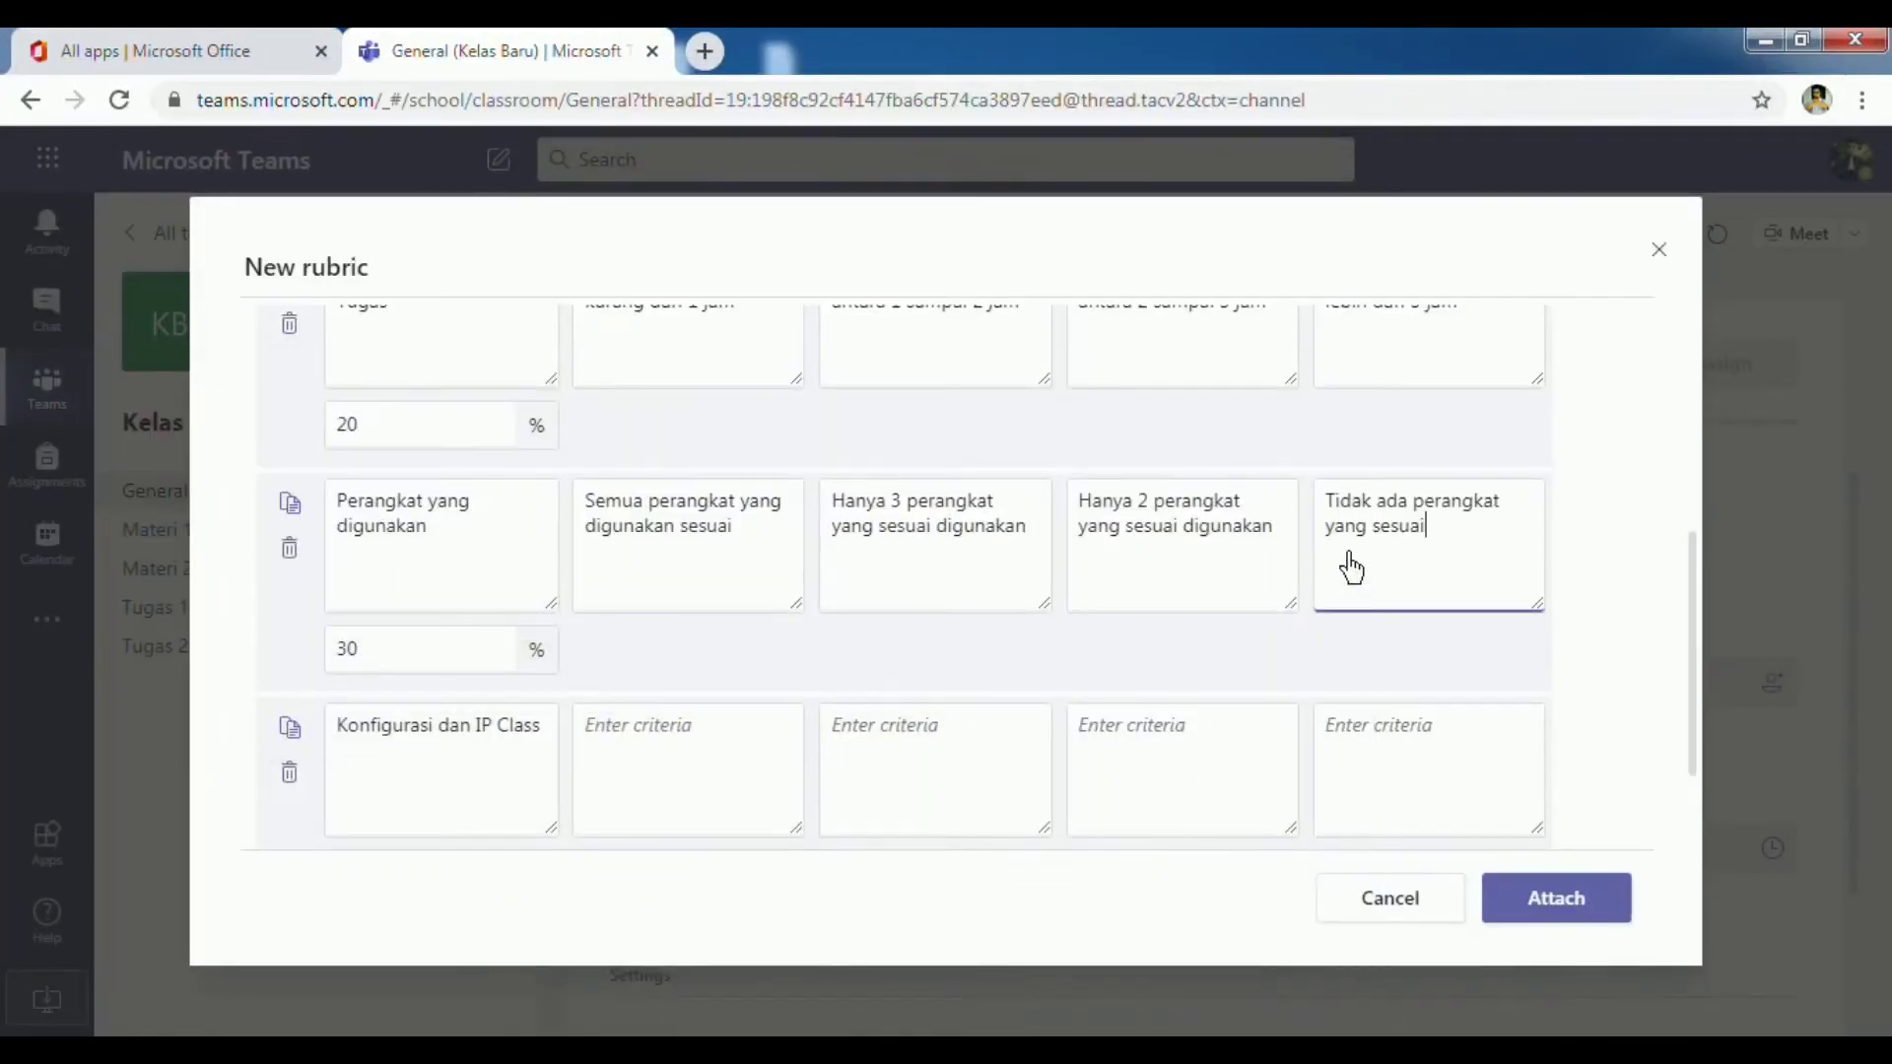
- Fill the Sangat Baik cell of Konfigurasi dan IP Class with "Konfigurasi berhasil dan IP yang digunakan kelas C", copied from the Word table
{"action": "scroll", "coordinate": [693, 676], "scroll_direction": "down", "scroll_amount": 2}
{"action": "left_click", "coordinate": [693, 645]}
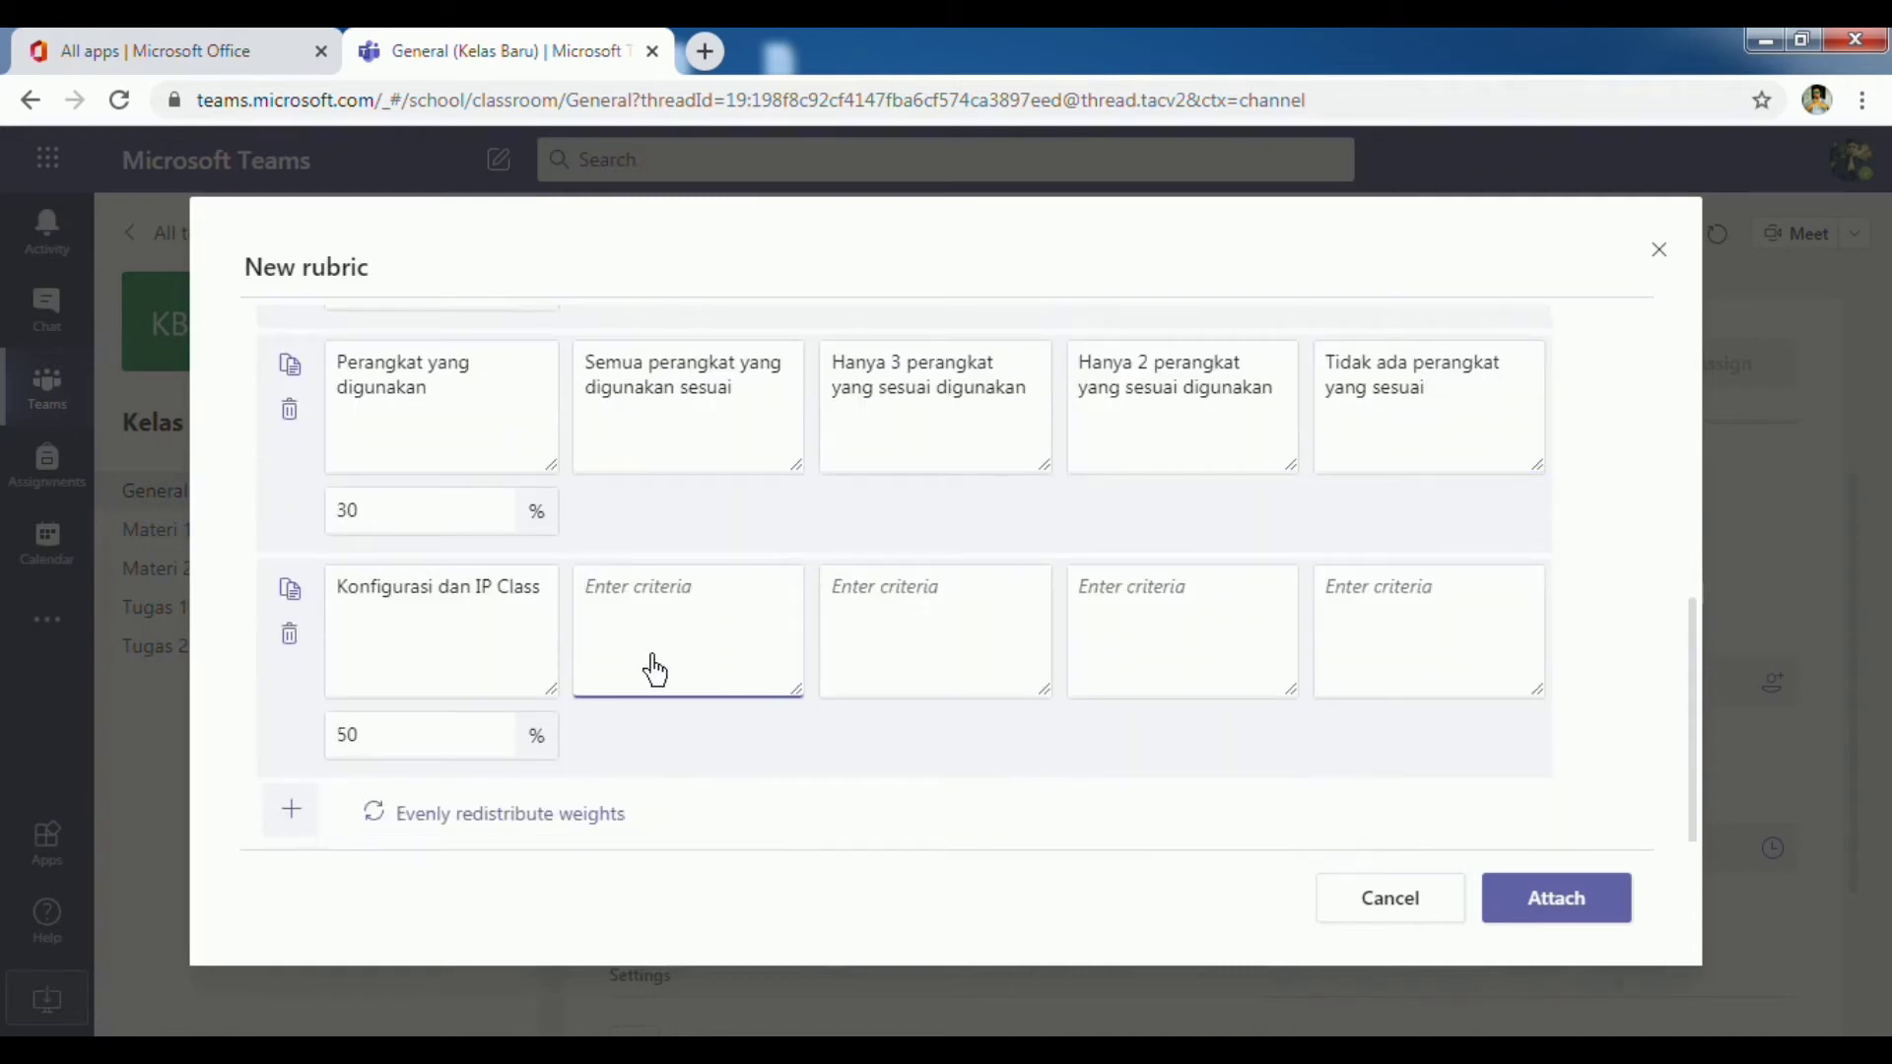
{"action": "left_click", "coordinate": [345, 1030]}
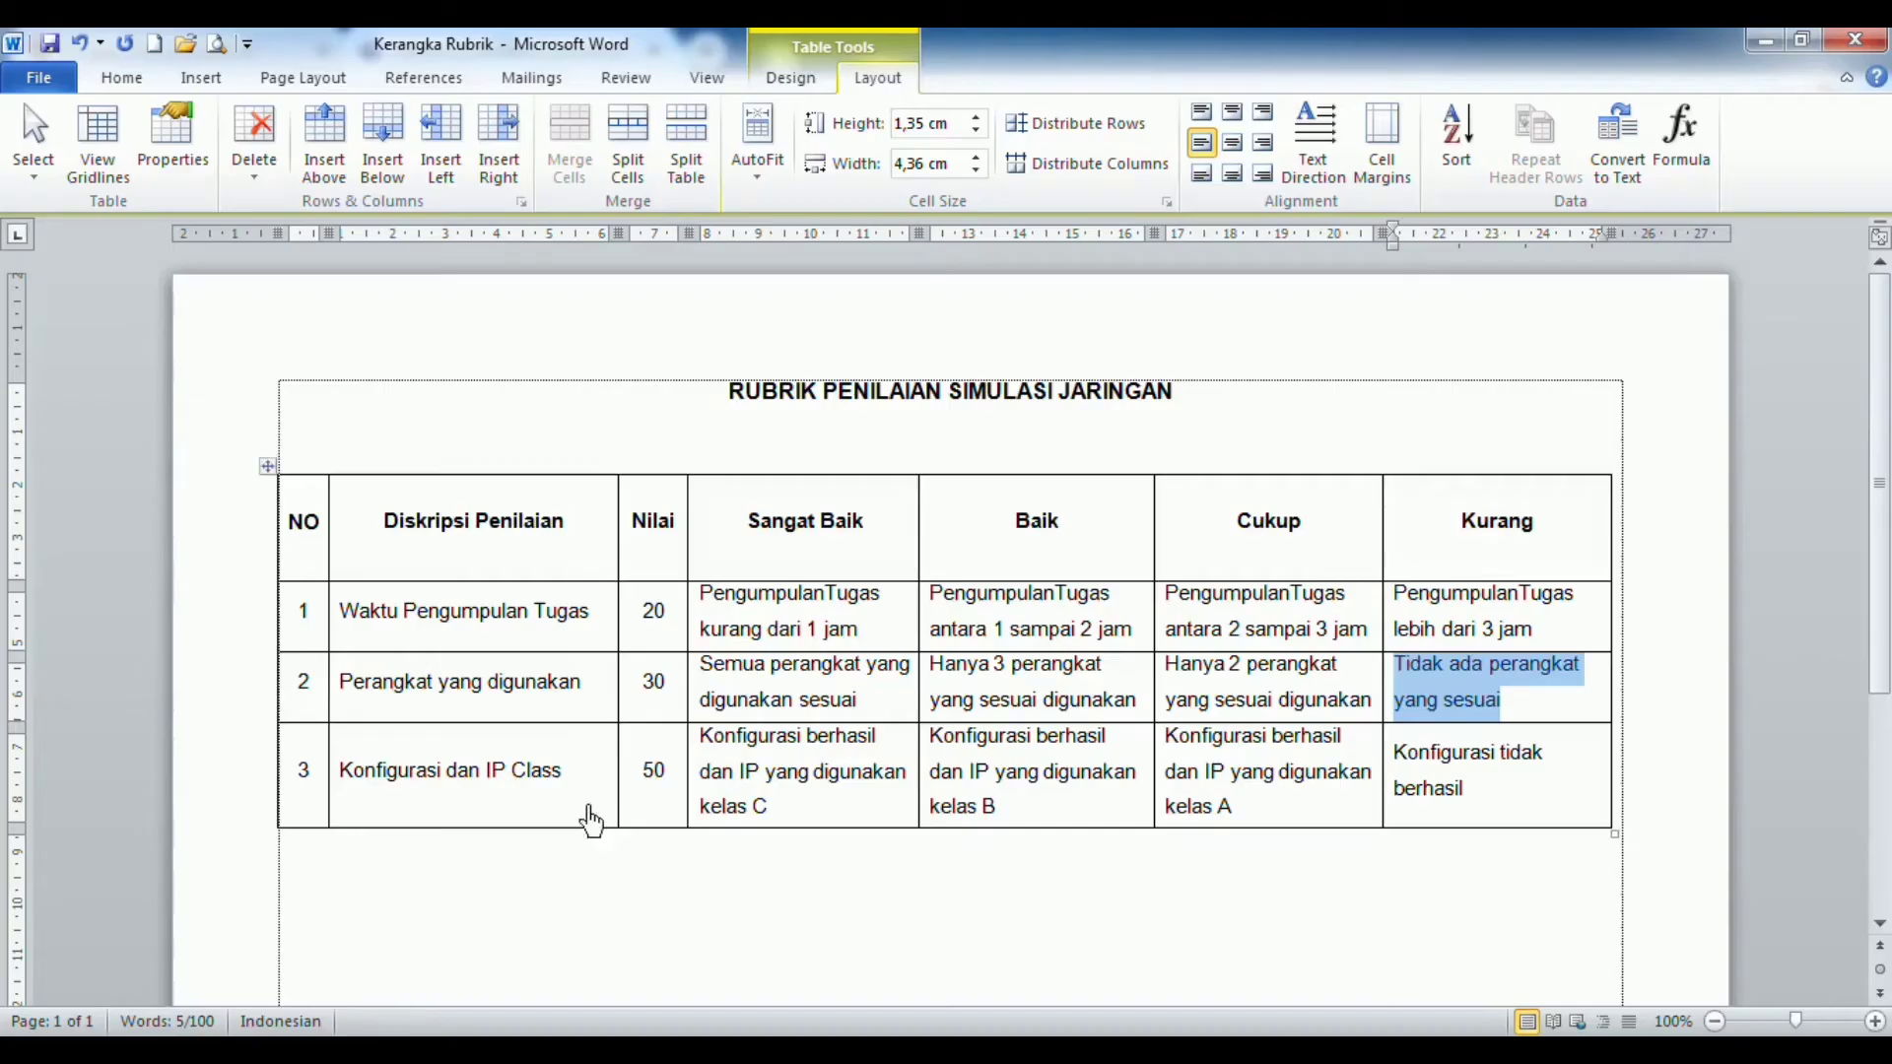
{"action": "left_click", "coordinate": [710, 752]}
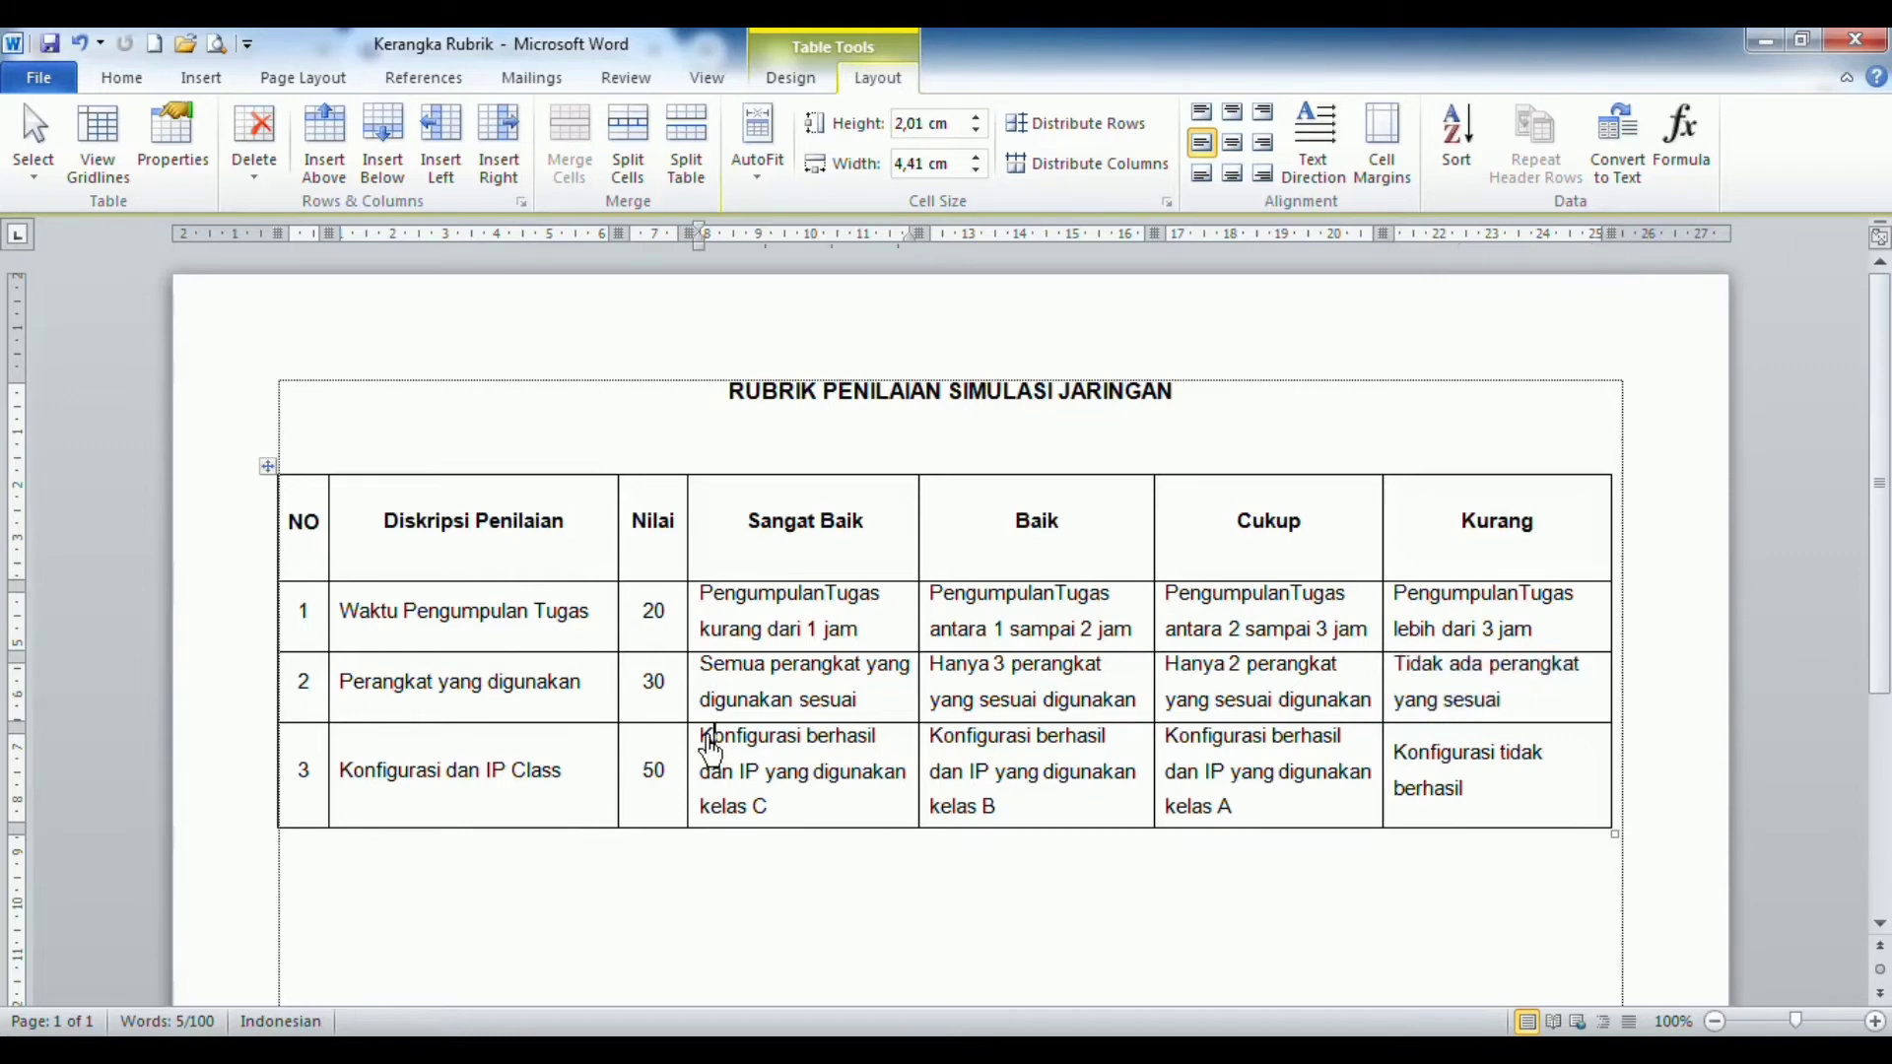
{"action": "left_click", "coordinate": [782, 810], "text": "shift"}
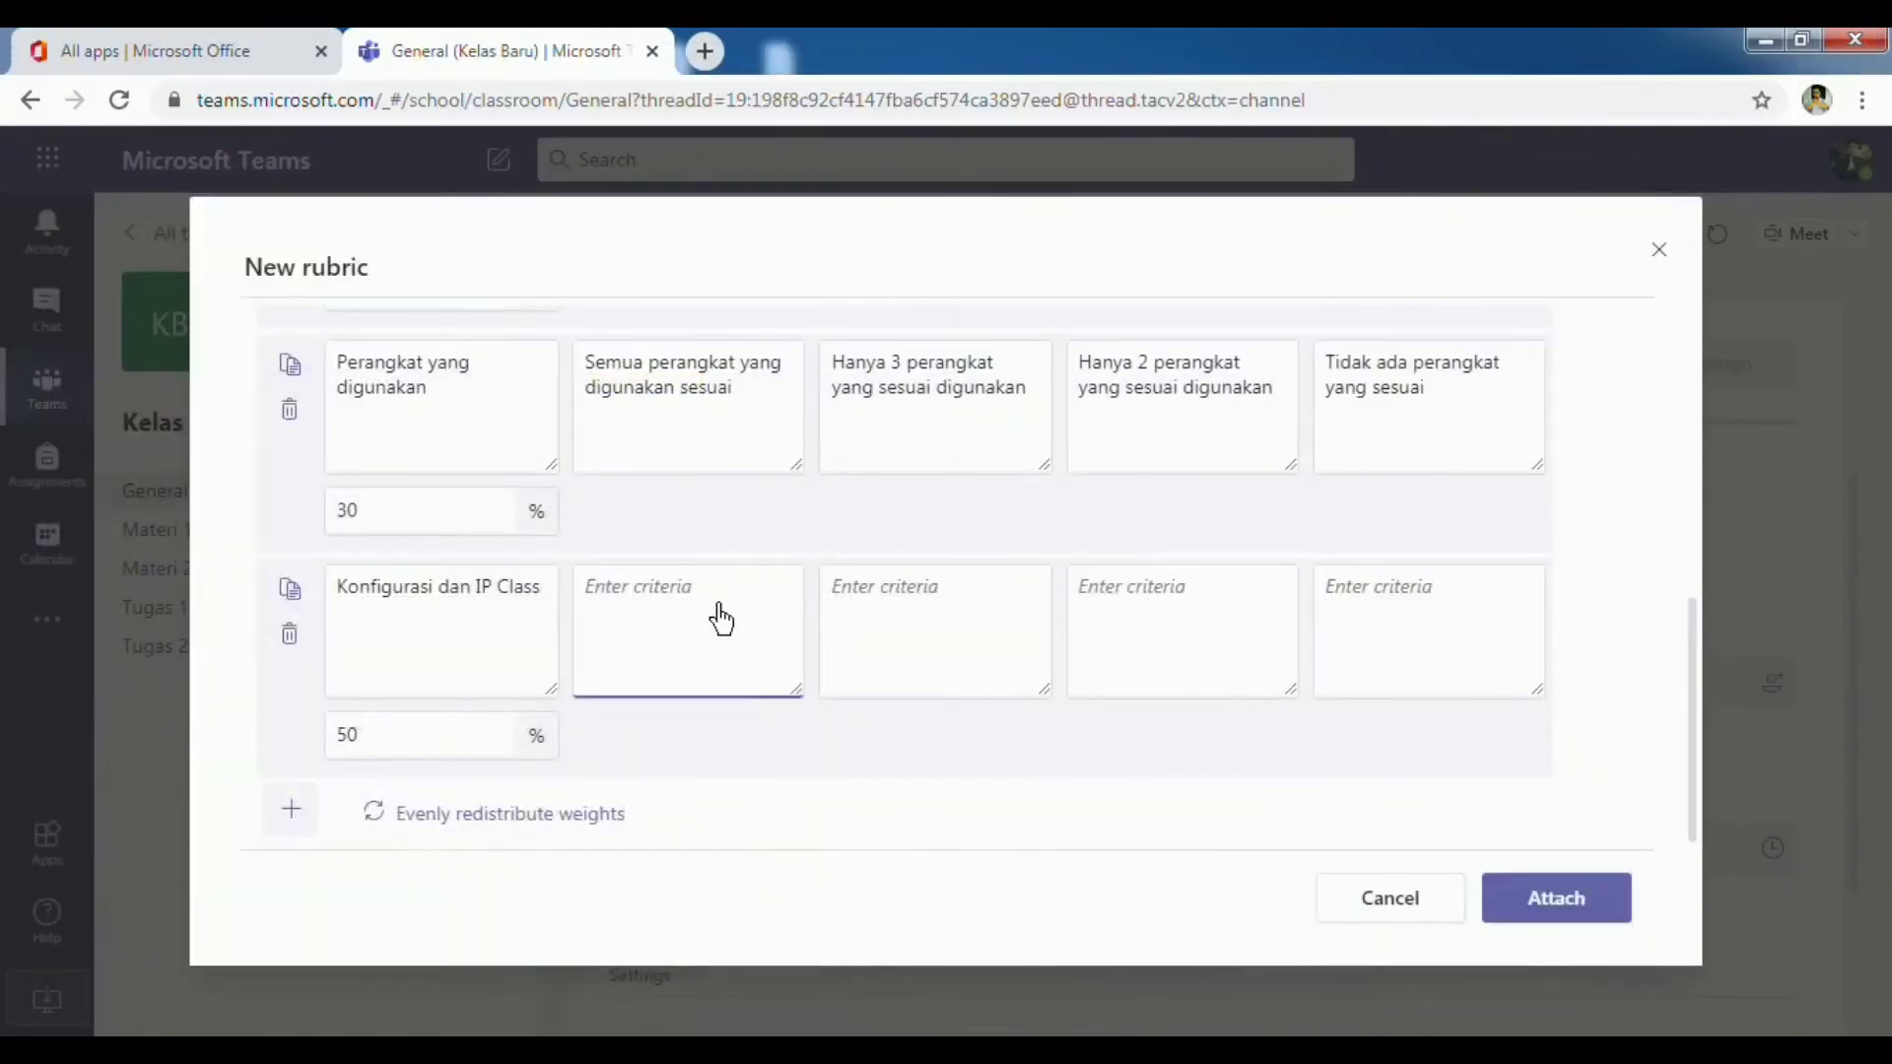
{"action": "type", "text": "Konfigurasi berhasil dan IP yang digunakan kelas C"}
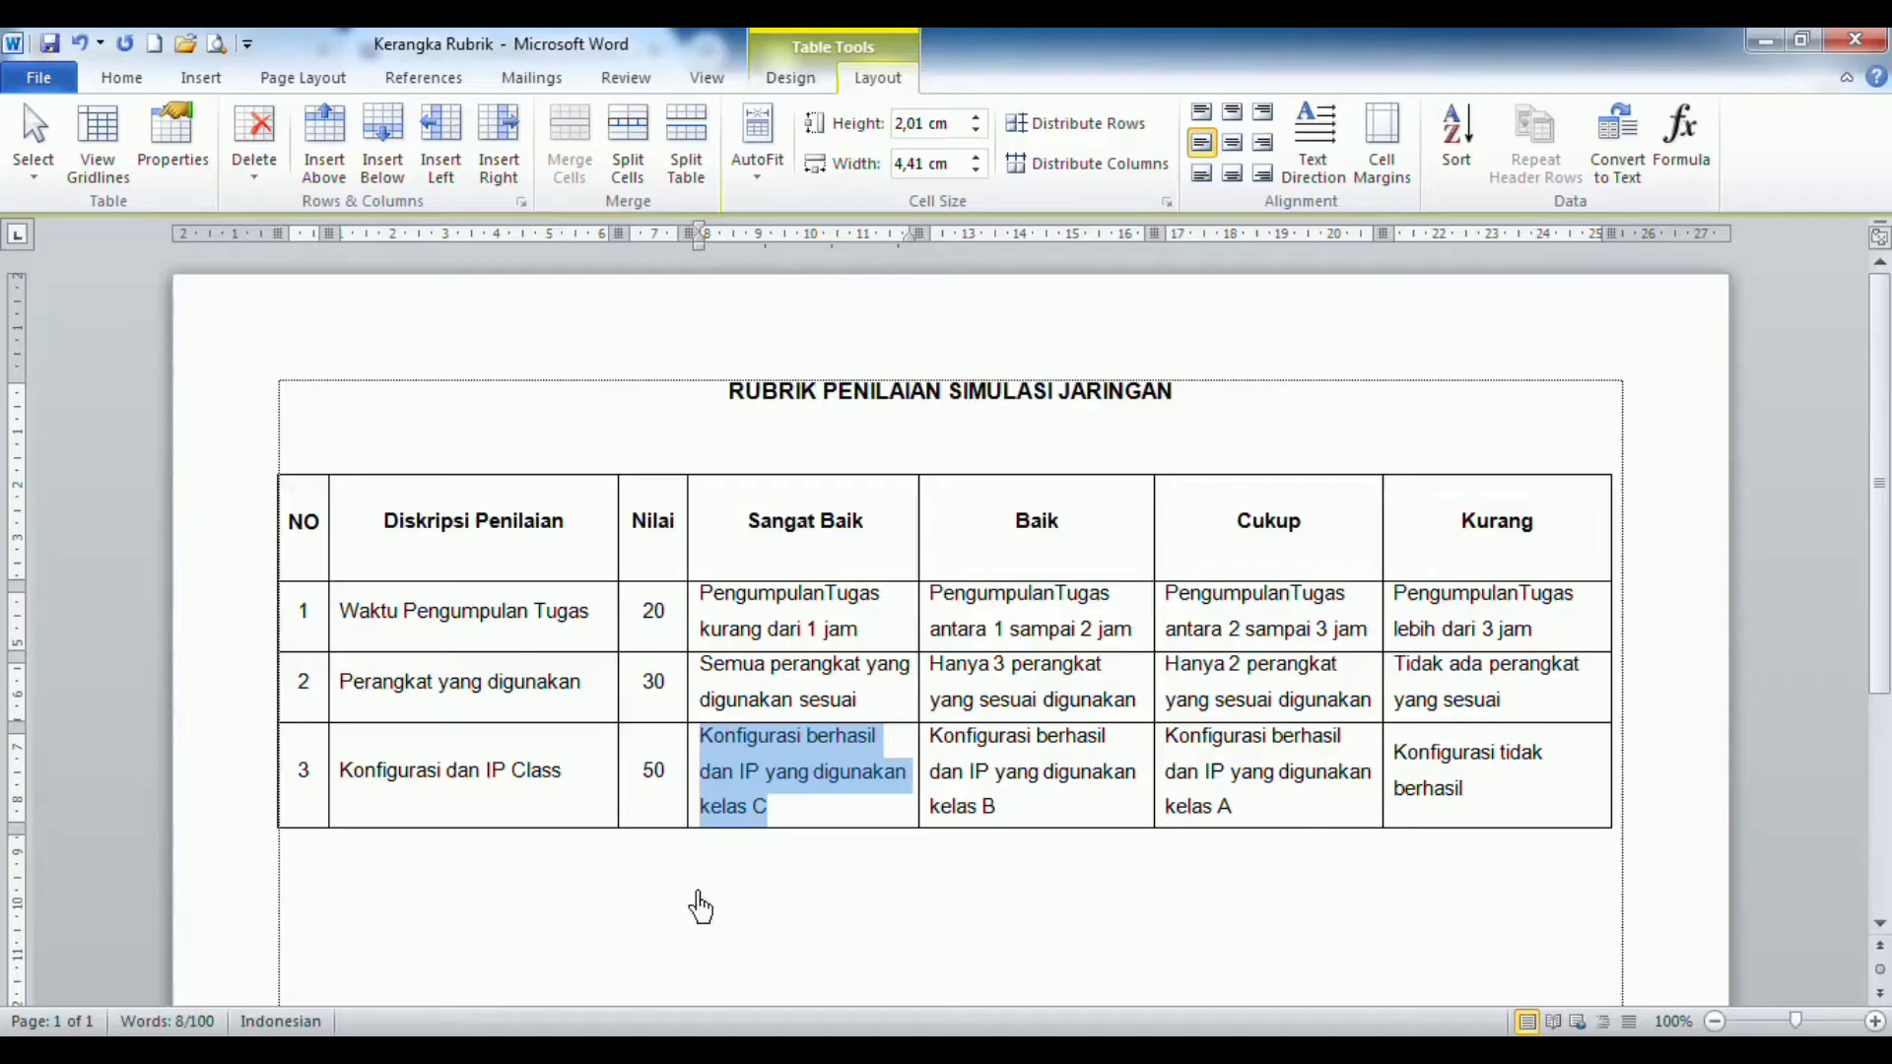
- Fill the Baik cell of Konfigurasi dan IP Class with "Konfigurasi berhasil dan IP yang digunakan kelas B", copied from the Word table
{"action": "left_click", "coordinate": [1007, 823]}
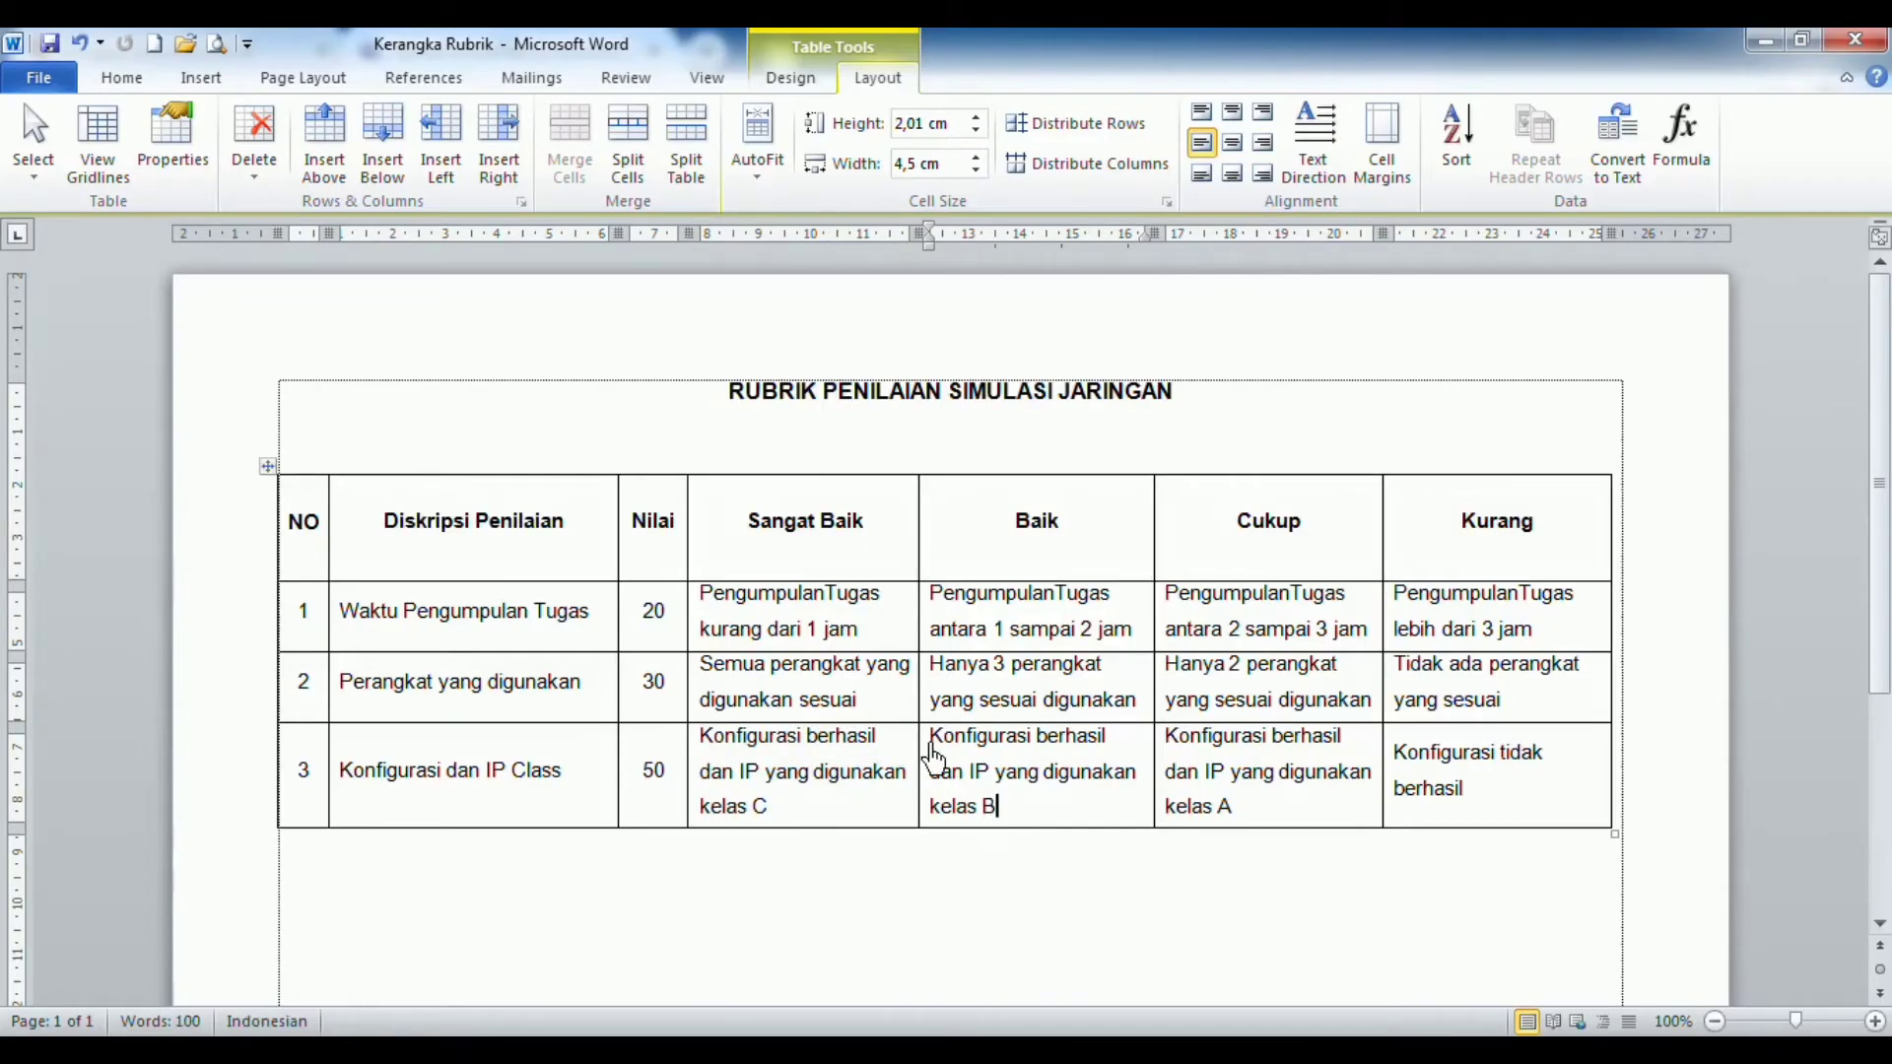
{"action": "triple_click", "coordinate": [919, 757]}
{"action": "key", "text": "ctrl+c"}
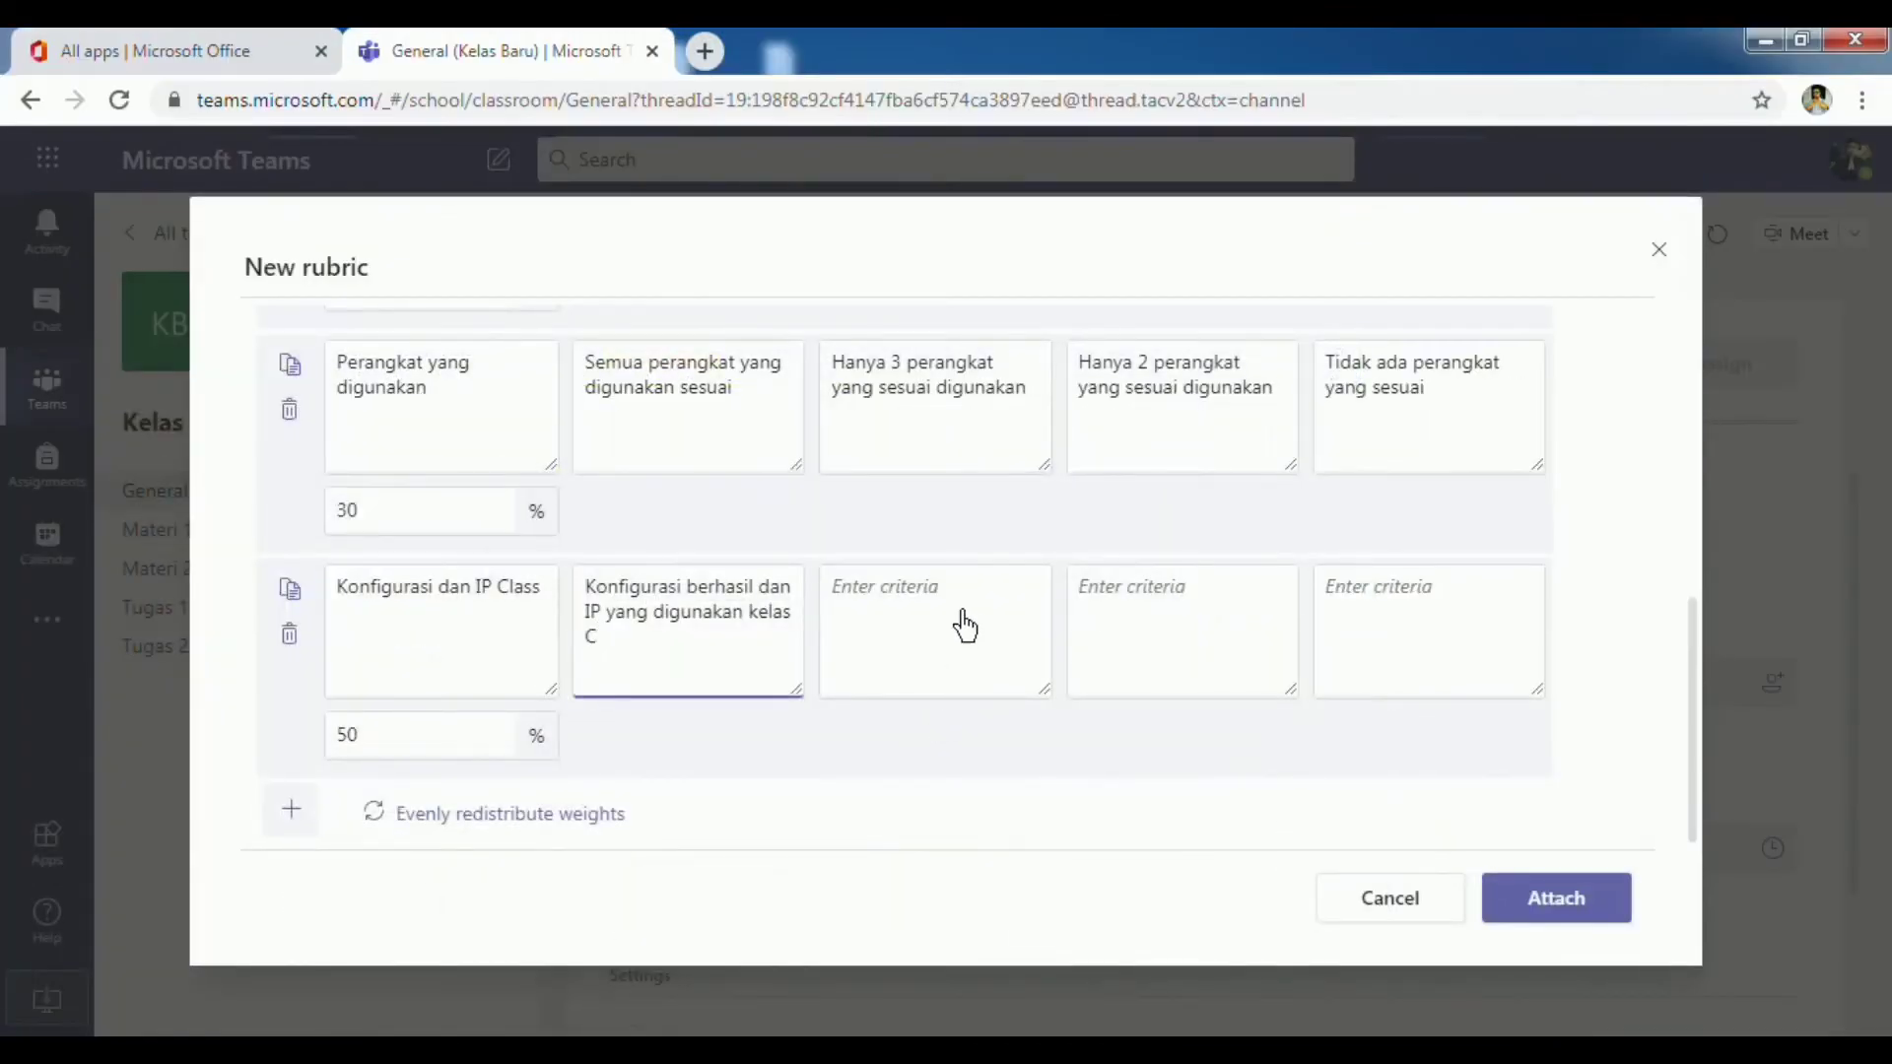
{"action": "left_click", "coordinate": [962, 615]}
{"action": "key", "text": "ctrl+v"}
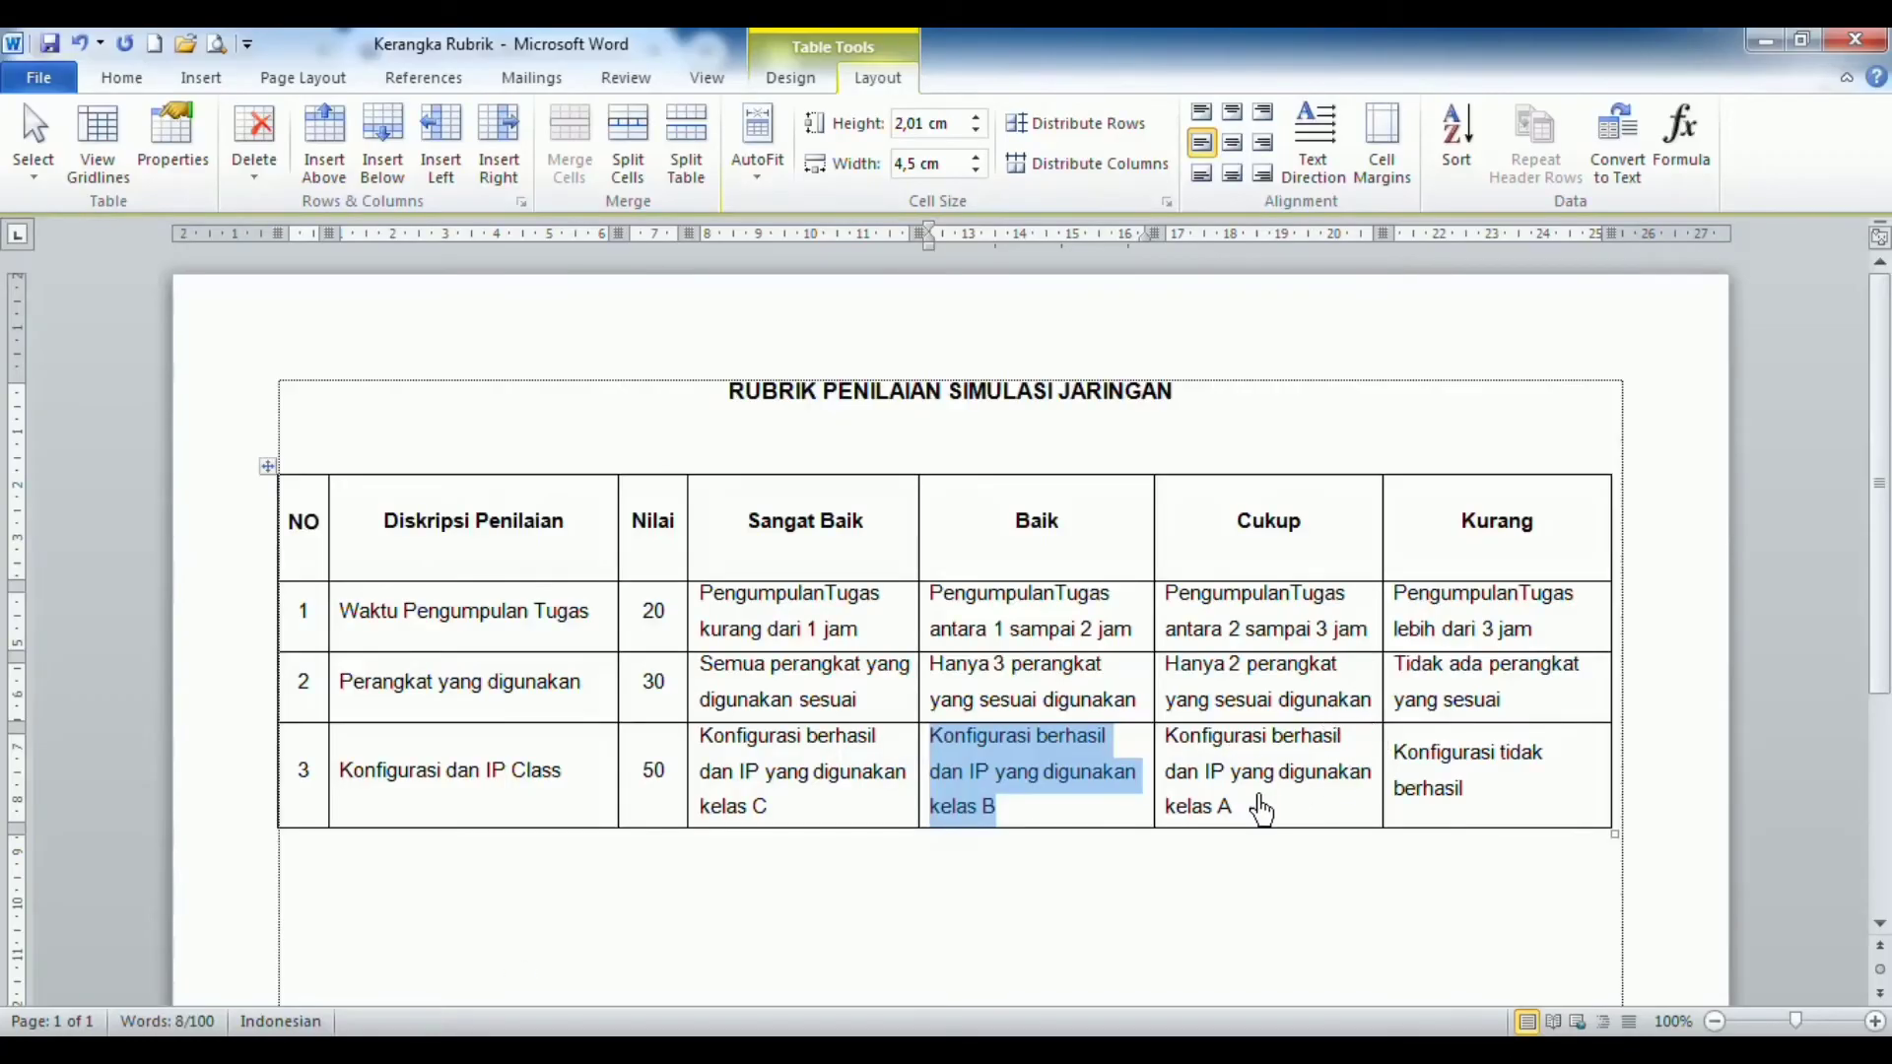
- Fill the Cukup cell of Konfigurasi dan IP Class with "Konfigurasi berhasil dan IP yang digunakan kelas A", copied from the Word table
{"action": "left_click", "coordinate": [1254, 814]}
{"action": "left_click", "coordinate": [1172, 746], "text": "shift"}
{"action": "key", "text": "ctrl+c"}
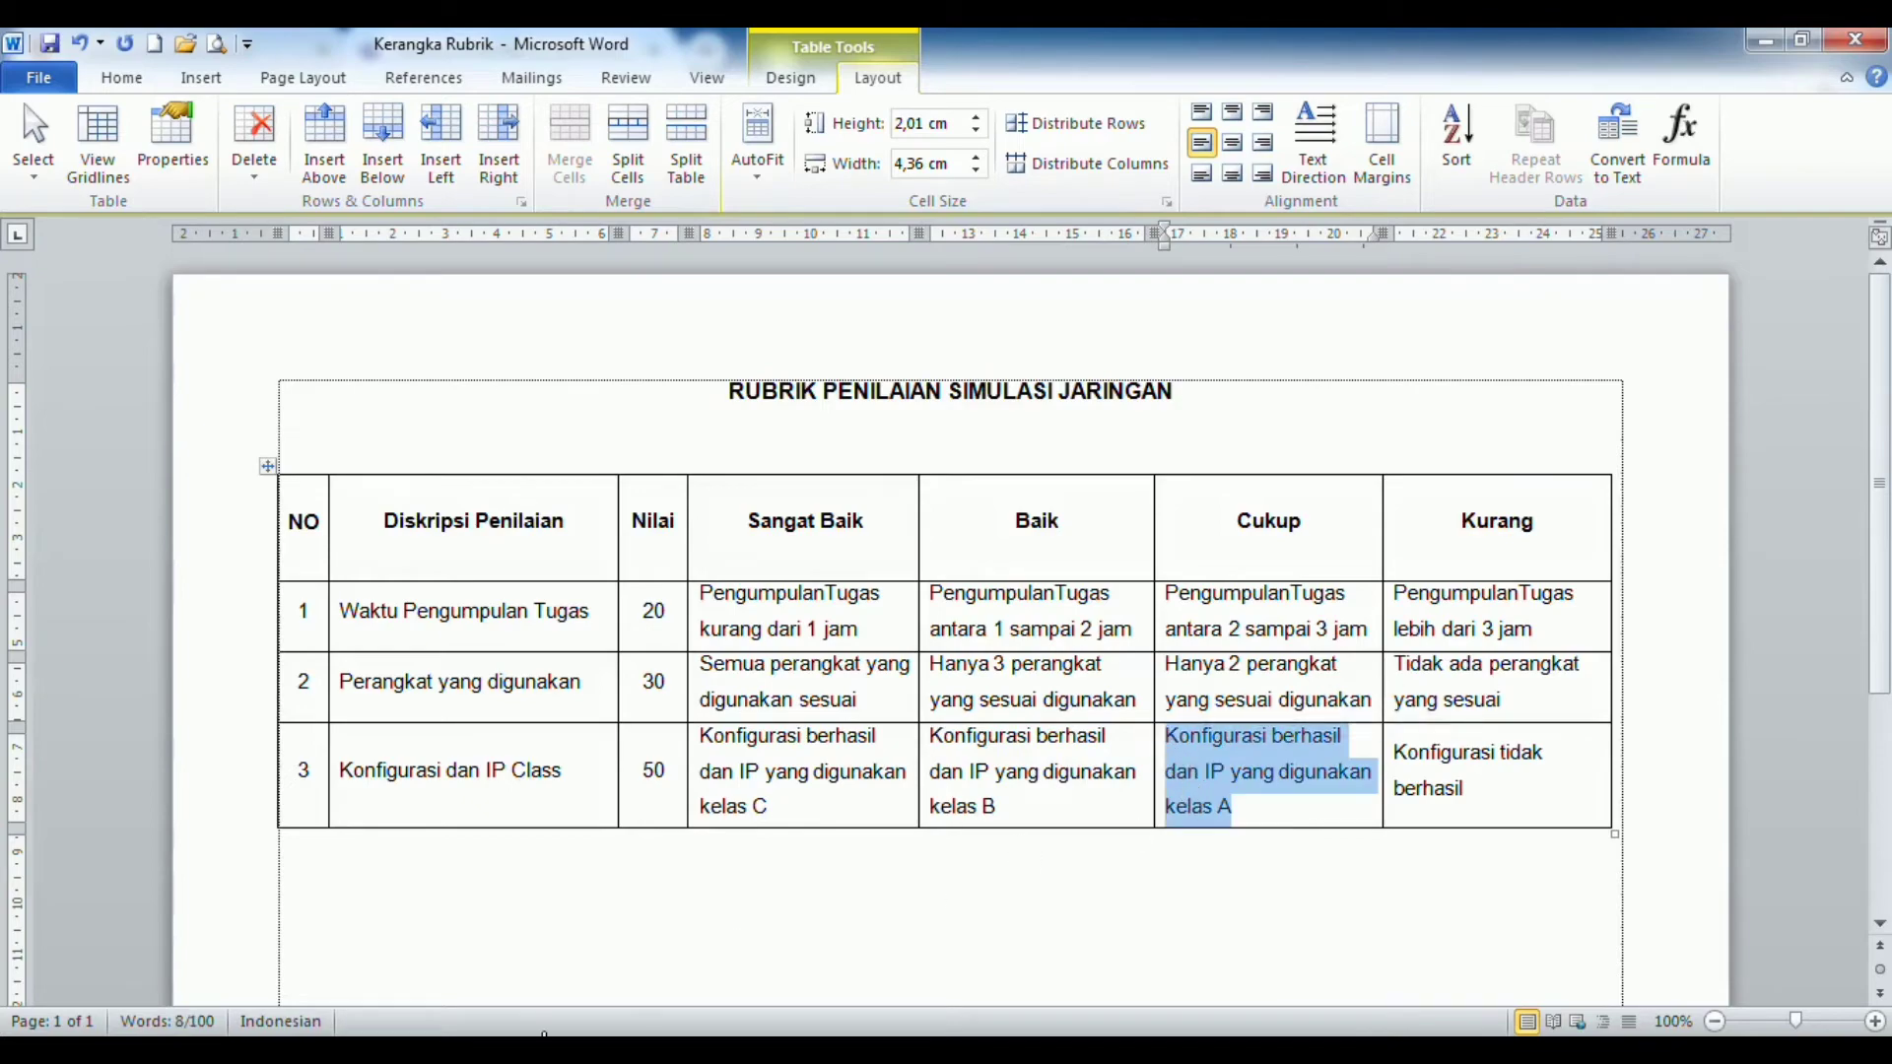
{"action": "key", "text": "alt+Tab"}
{"action": "left_click", "coordinate": [1118, 631]}
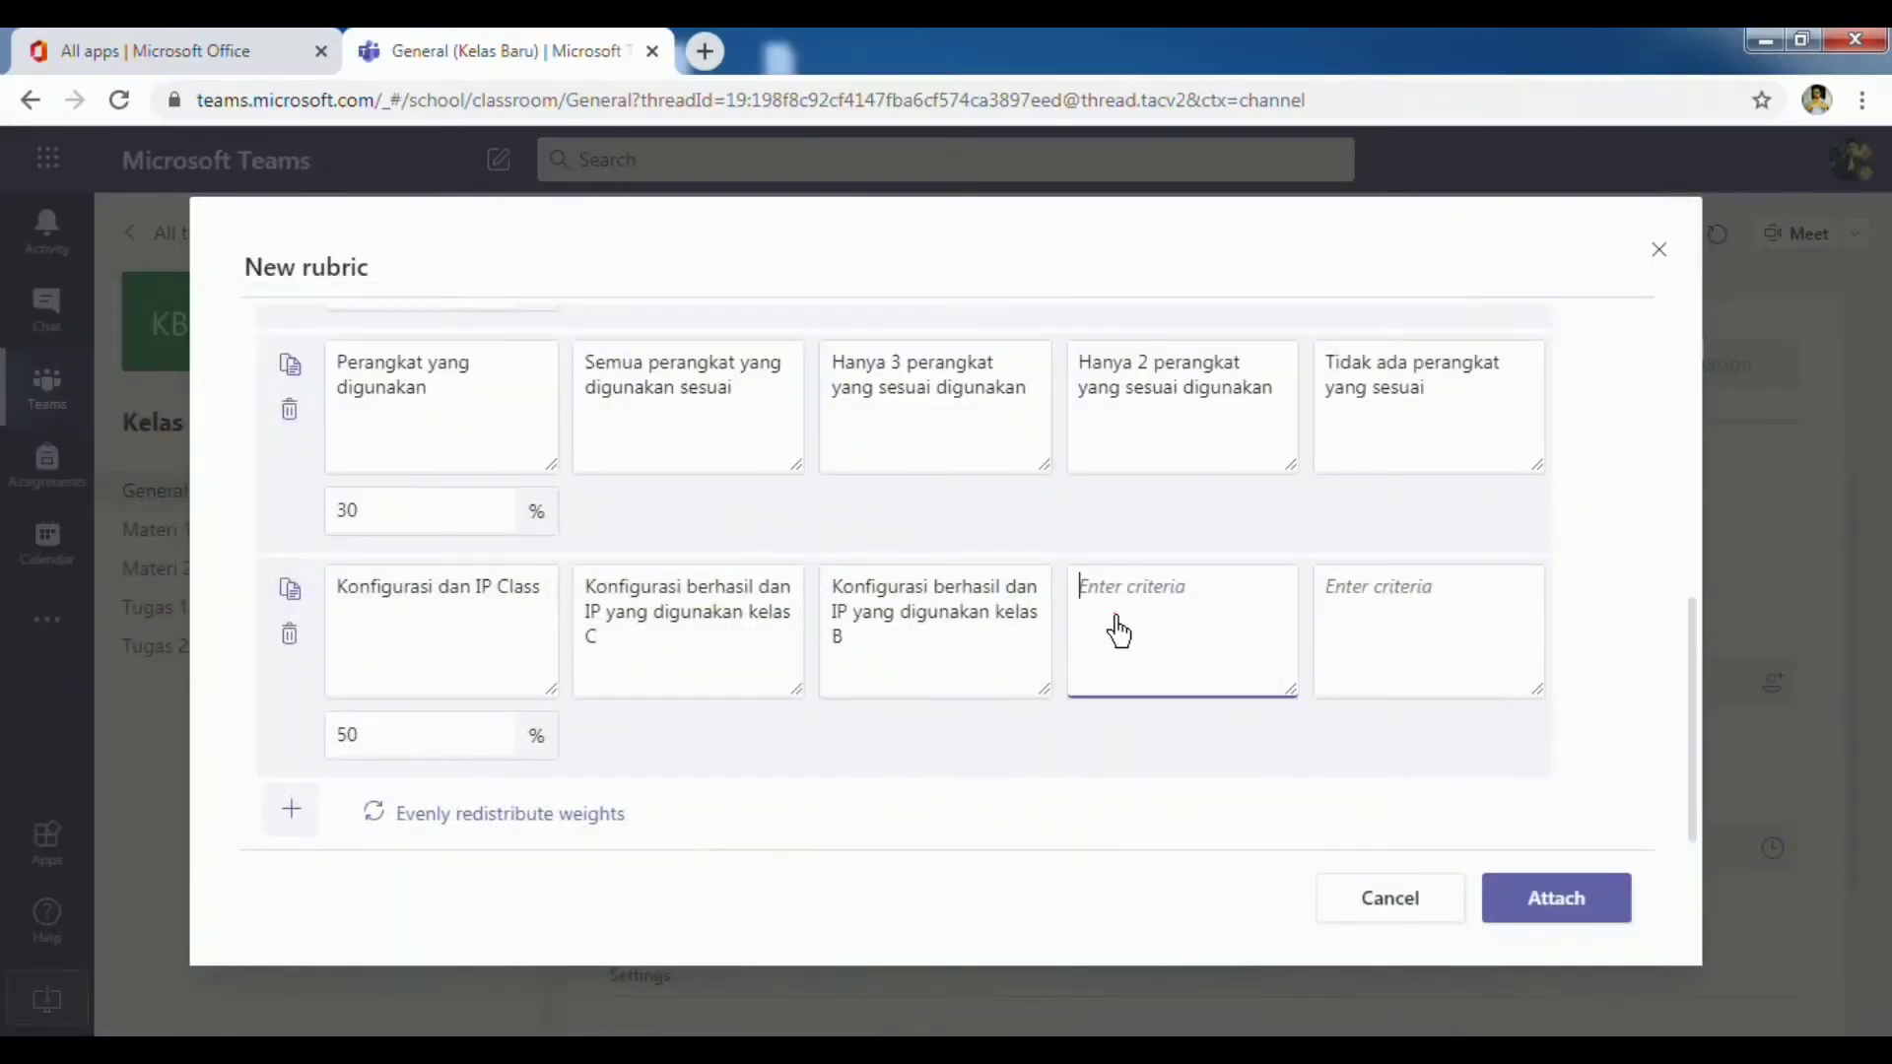
{"action": "key", "text": "ctrl+v"}
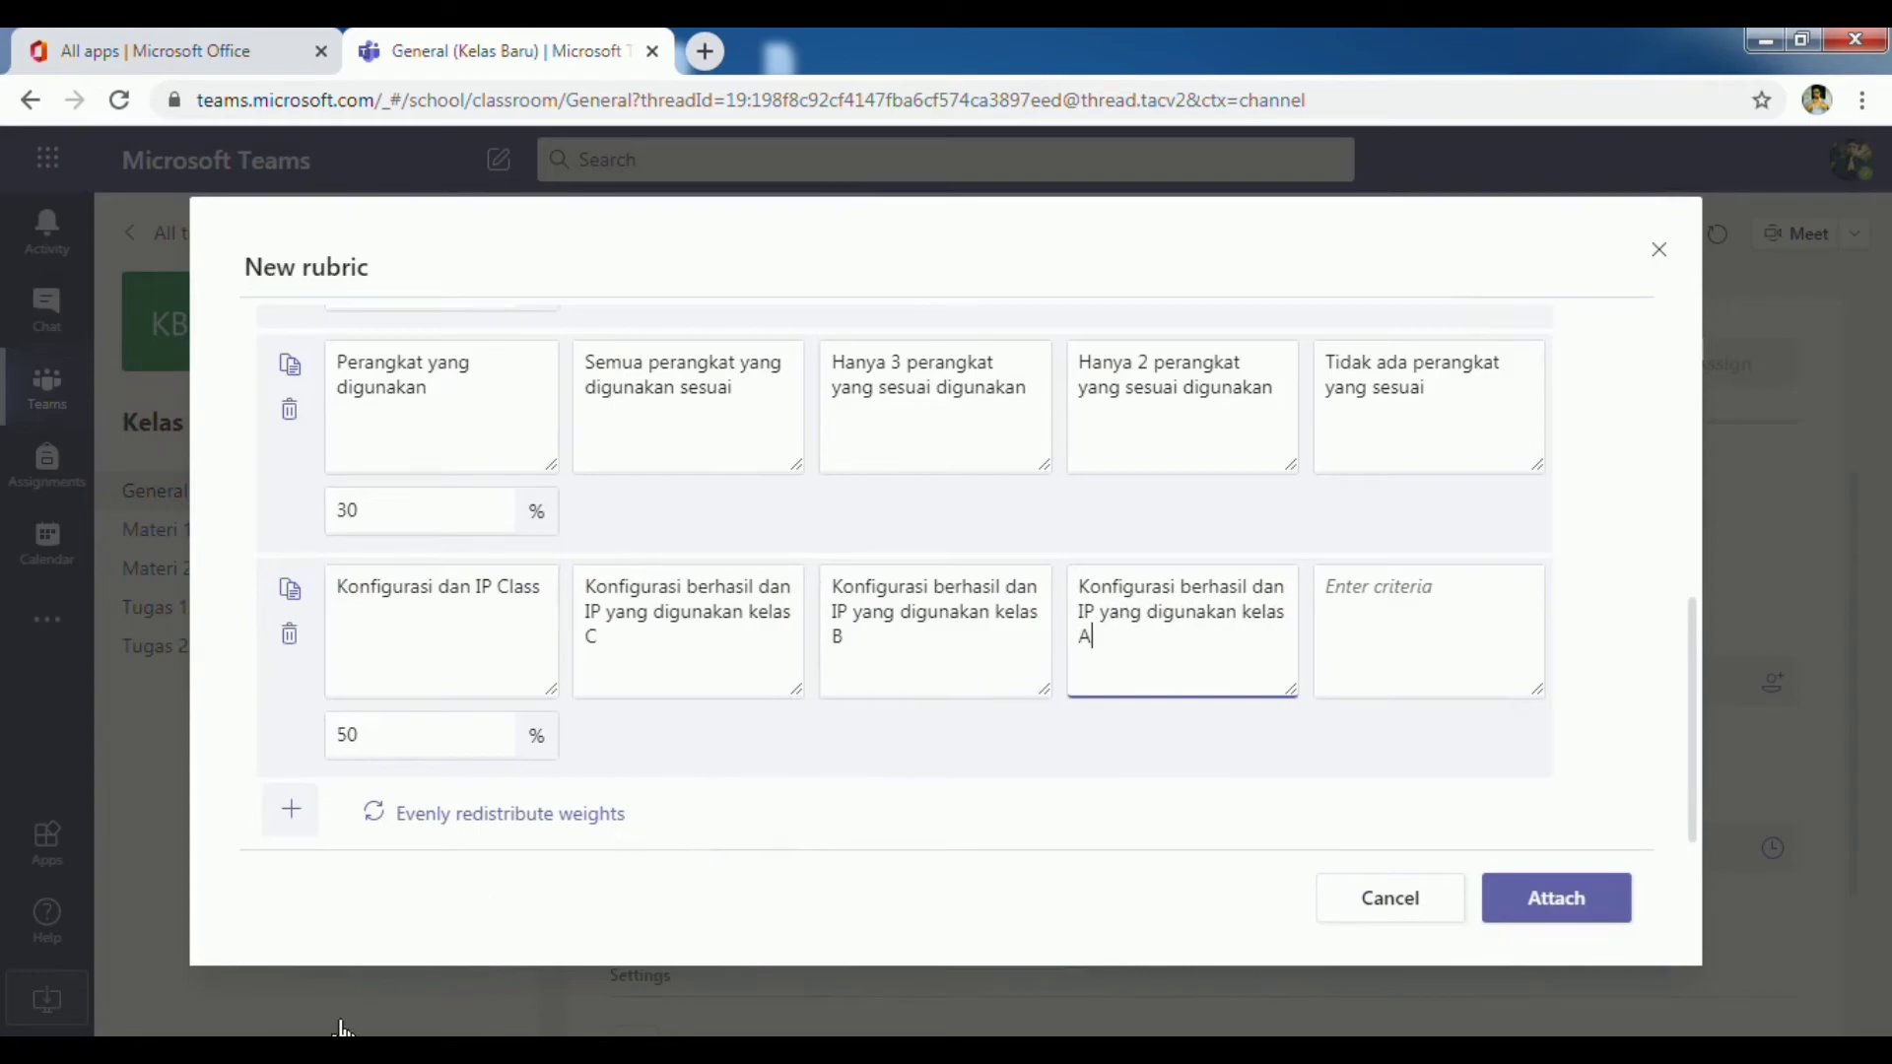
- Fill the Kurang cell of Konfigurasi dan IP Class with "Konfigurasi tidak berhasil", copied from the Word table
{"action": "key", "text": "alt+Tab"}
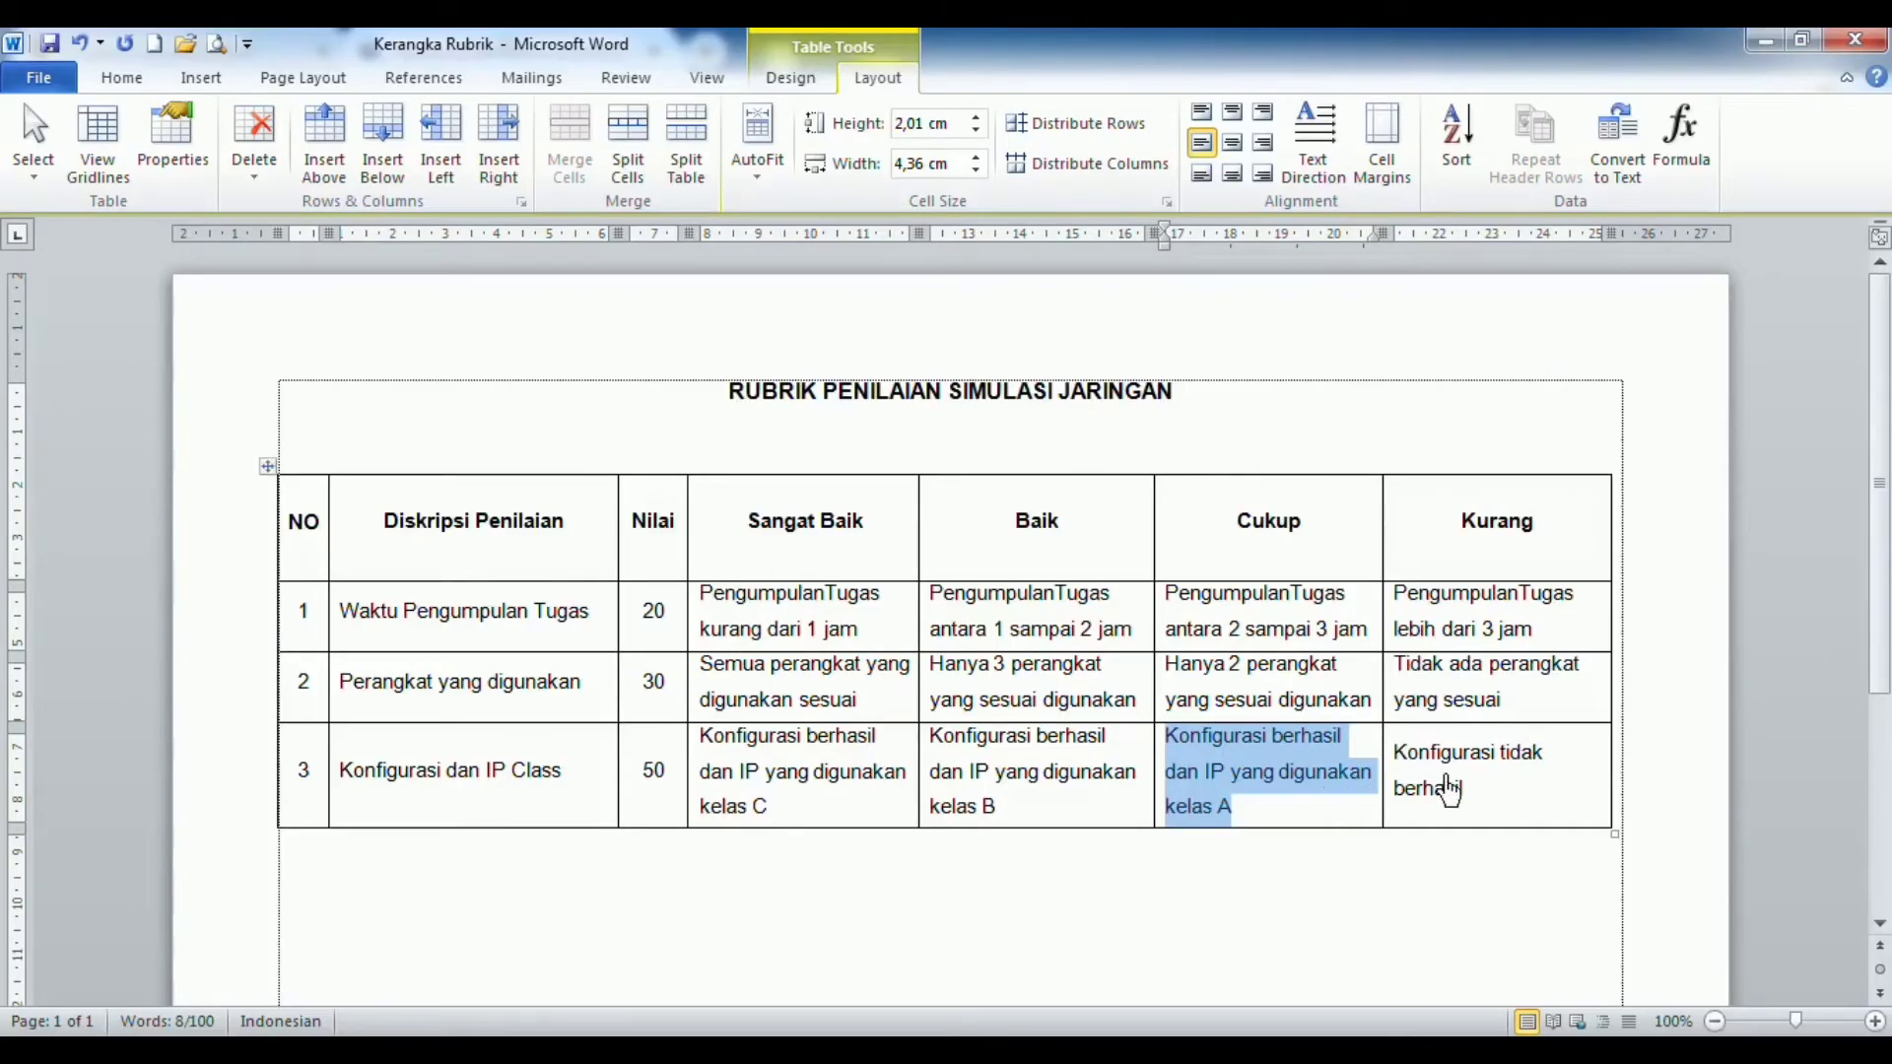
{"action": "left_click", "coordinate": [1478, 790]}
{"action": "left_click", "coordinate": [1397, 759], "text": "shift"}
{"action": "key", "text": "ctrl+c"}
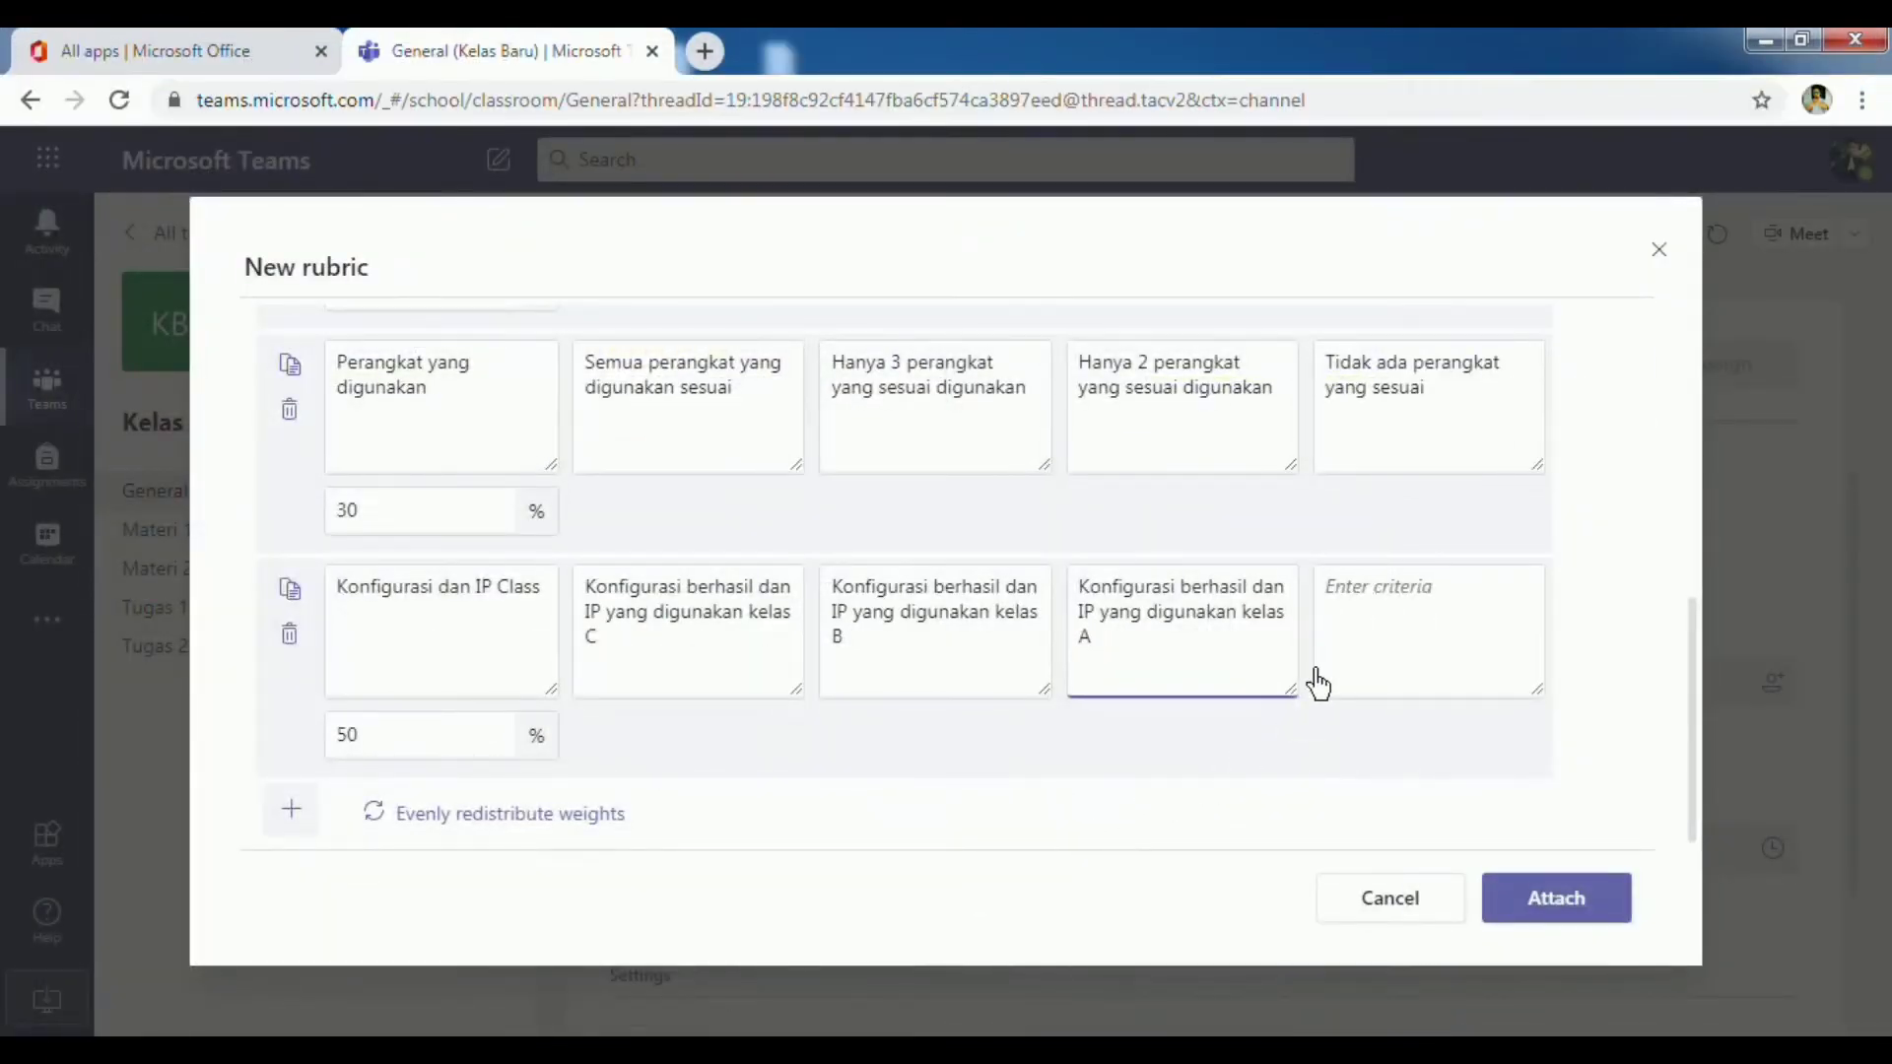
{"action": "left_click", "coordinate": [1365, 636]}
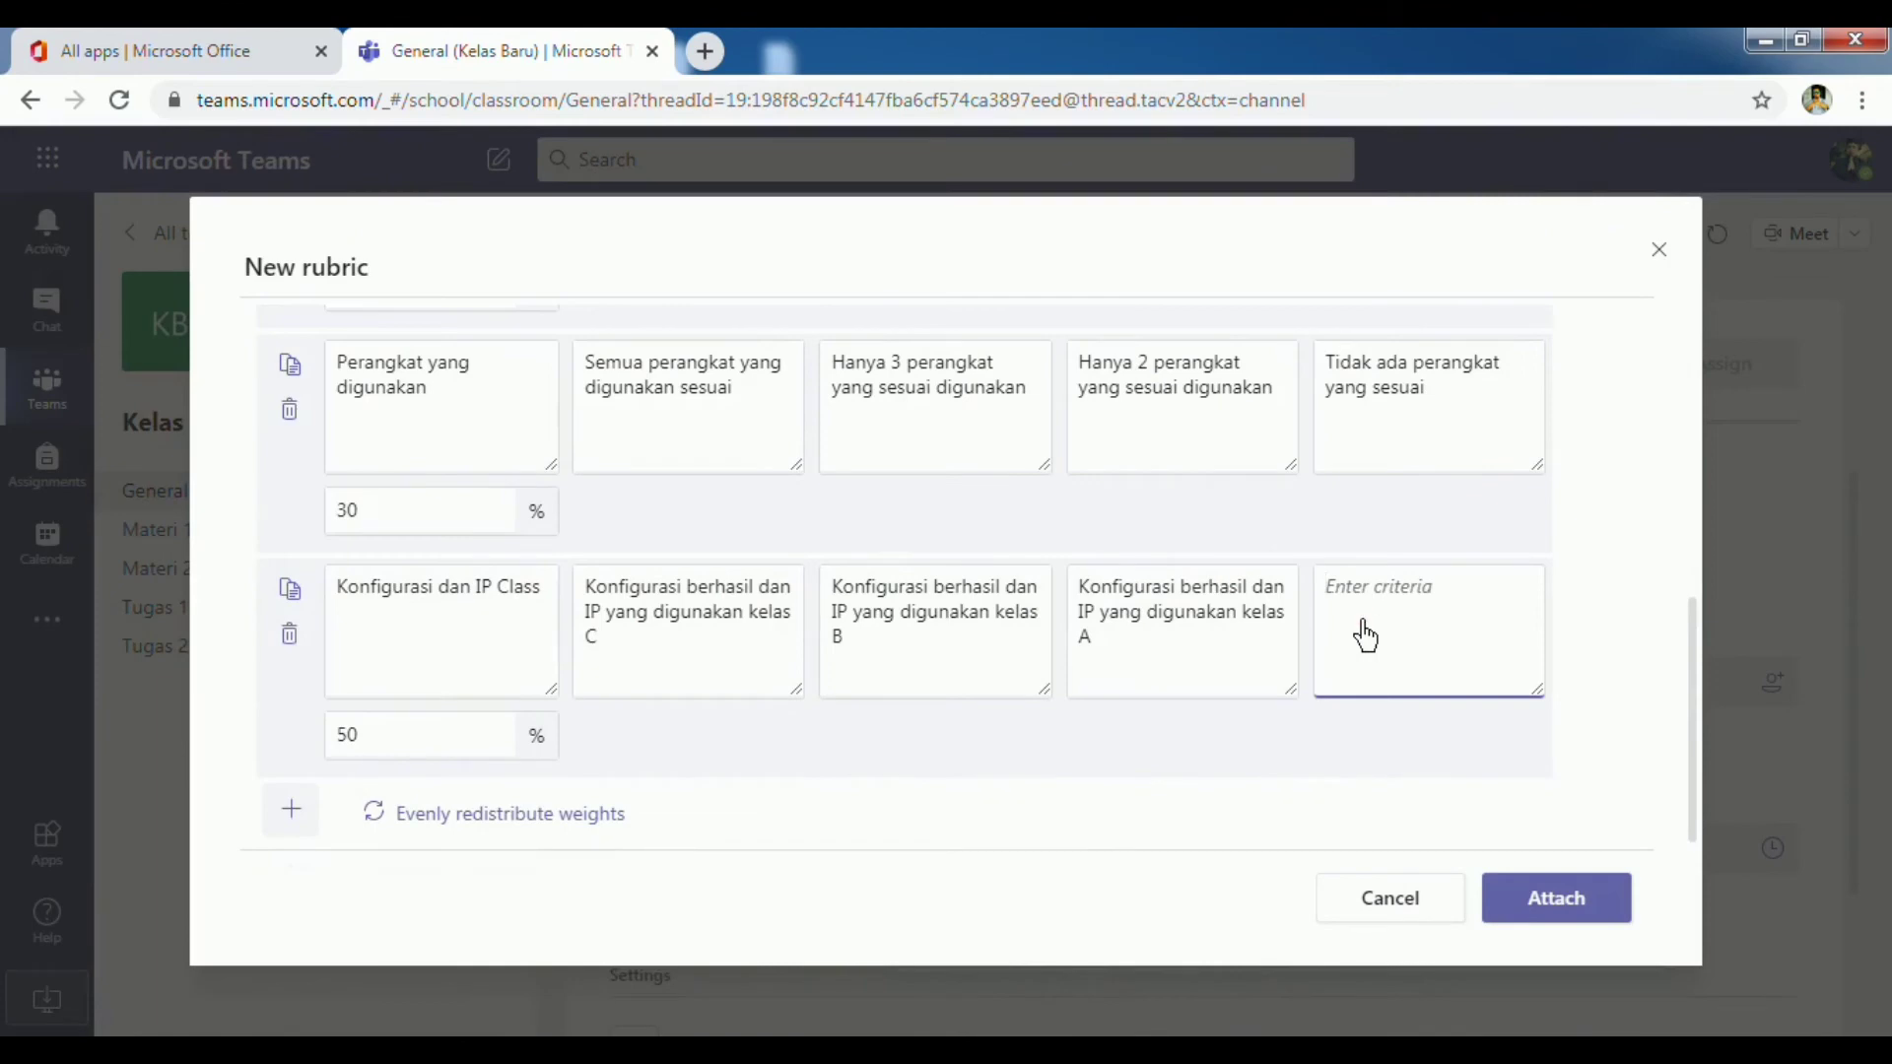
{"action": "key", "text": "ctrl+v"}
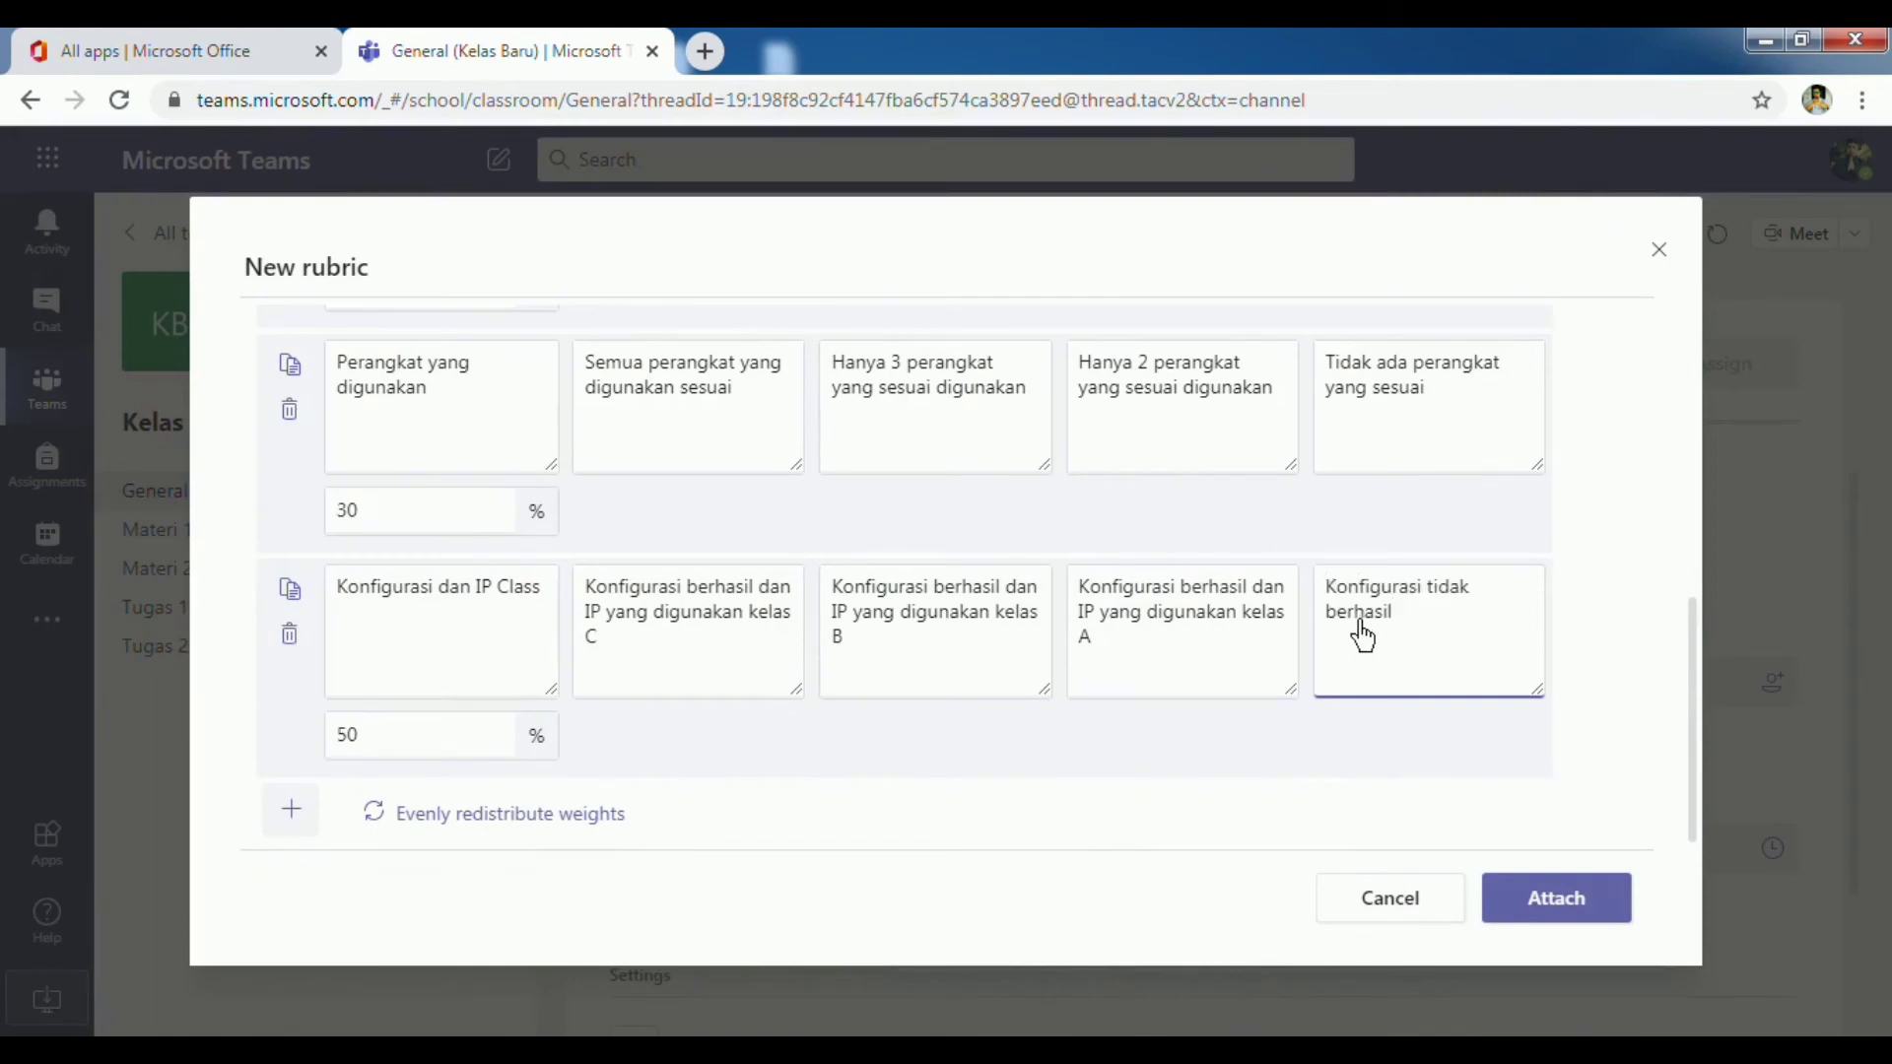
- Review the completed Tugas 1 rubric from its title to the last criterion and attach it to the assignment
{"action": "scroll", "coordinate": [1183, 661], "scroll_direction": "up", "scroll_amount": 4}
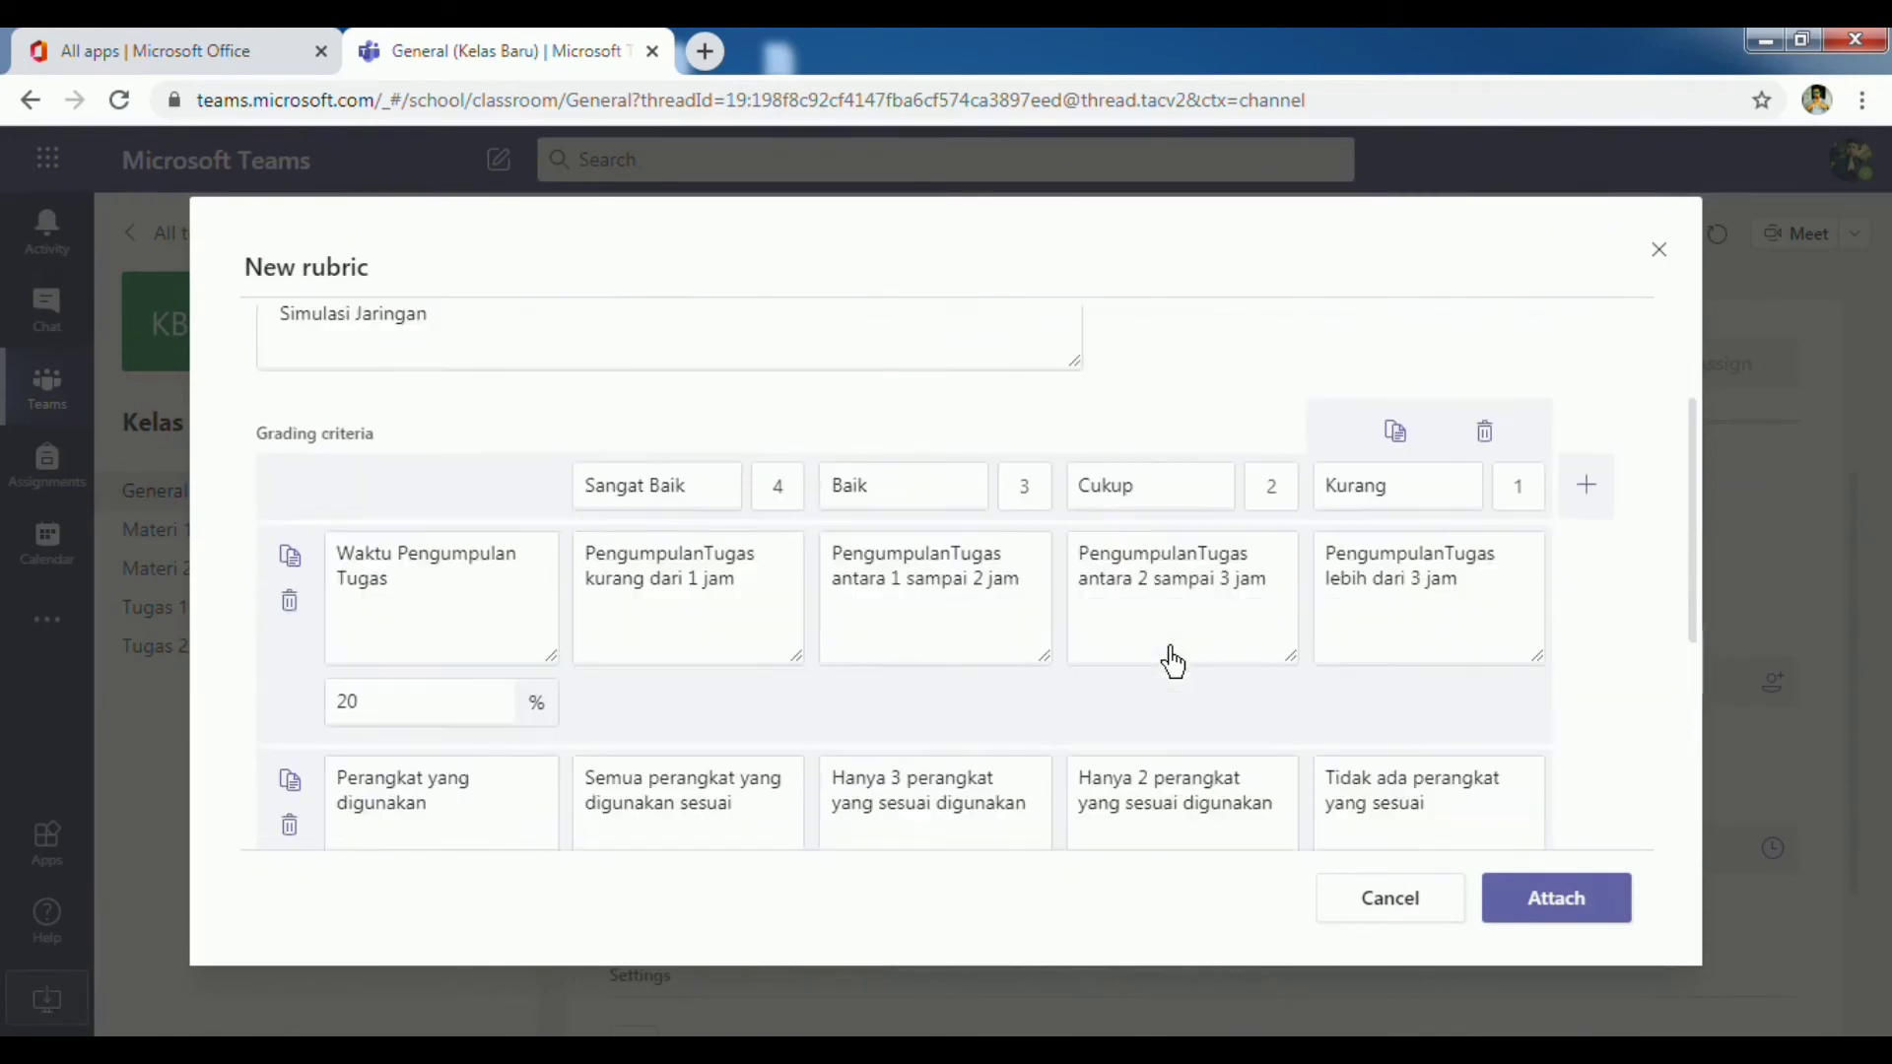
{"action": "scroll", "coordinate": [1171, 660], "scroll_direction": "up", "scroll_amount": 2}
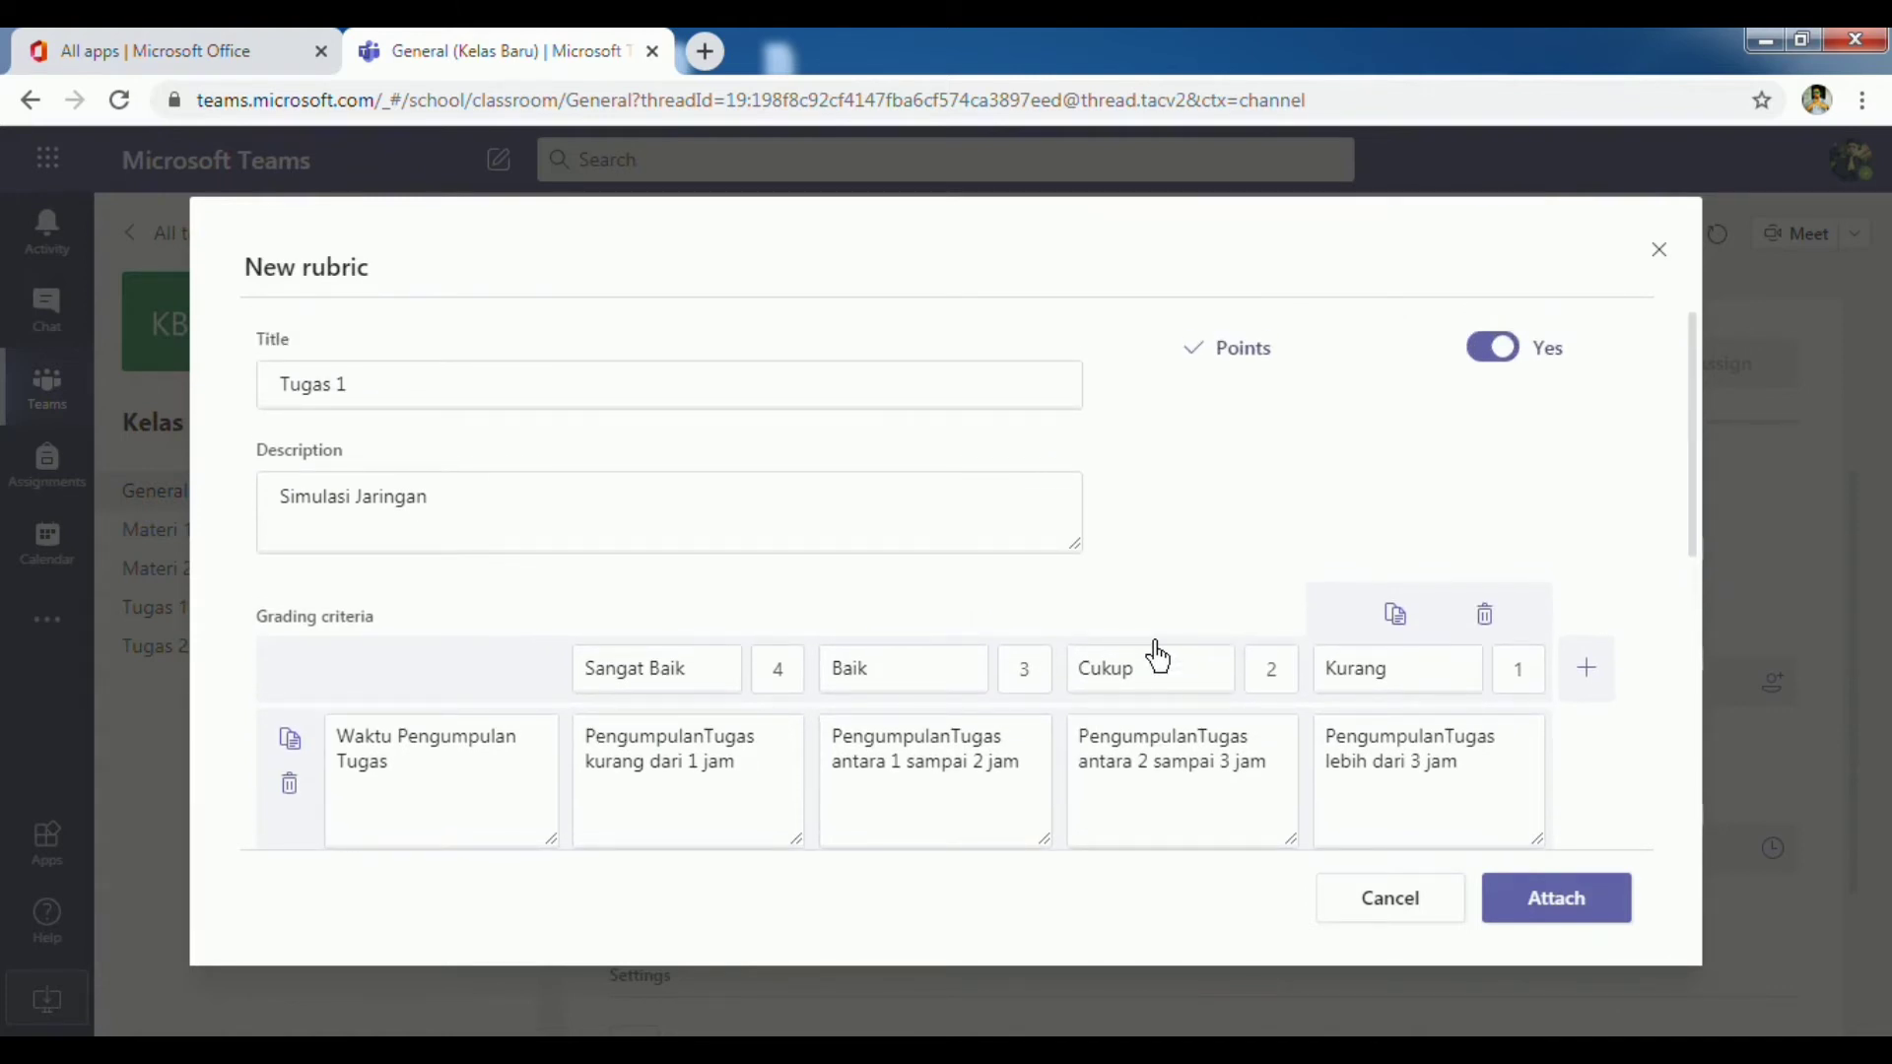
{"action": "scroll", "coordinate": [1158, 655], "scroll_direction": "down", "scroll_amount": 1}
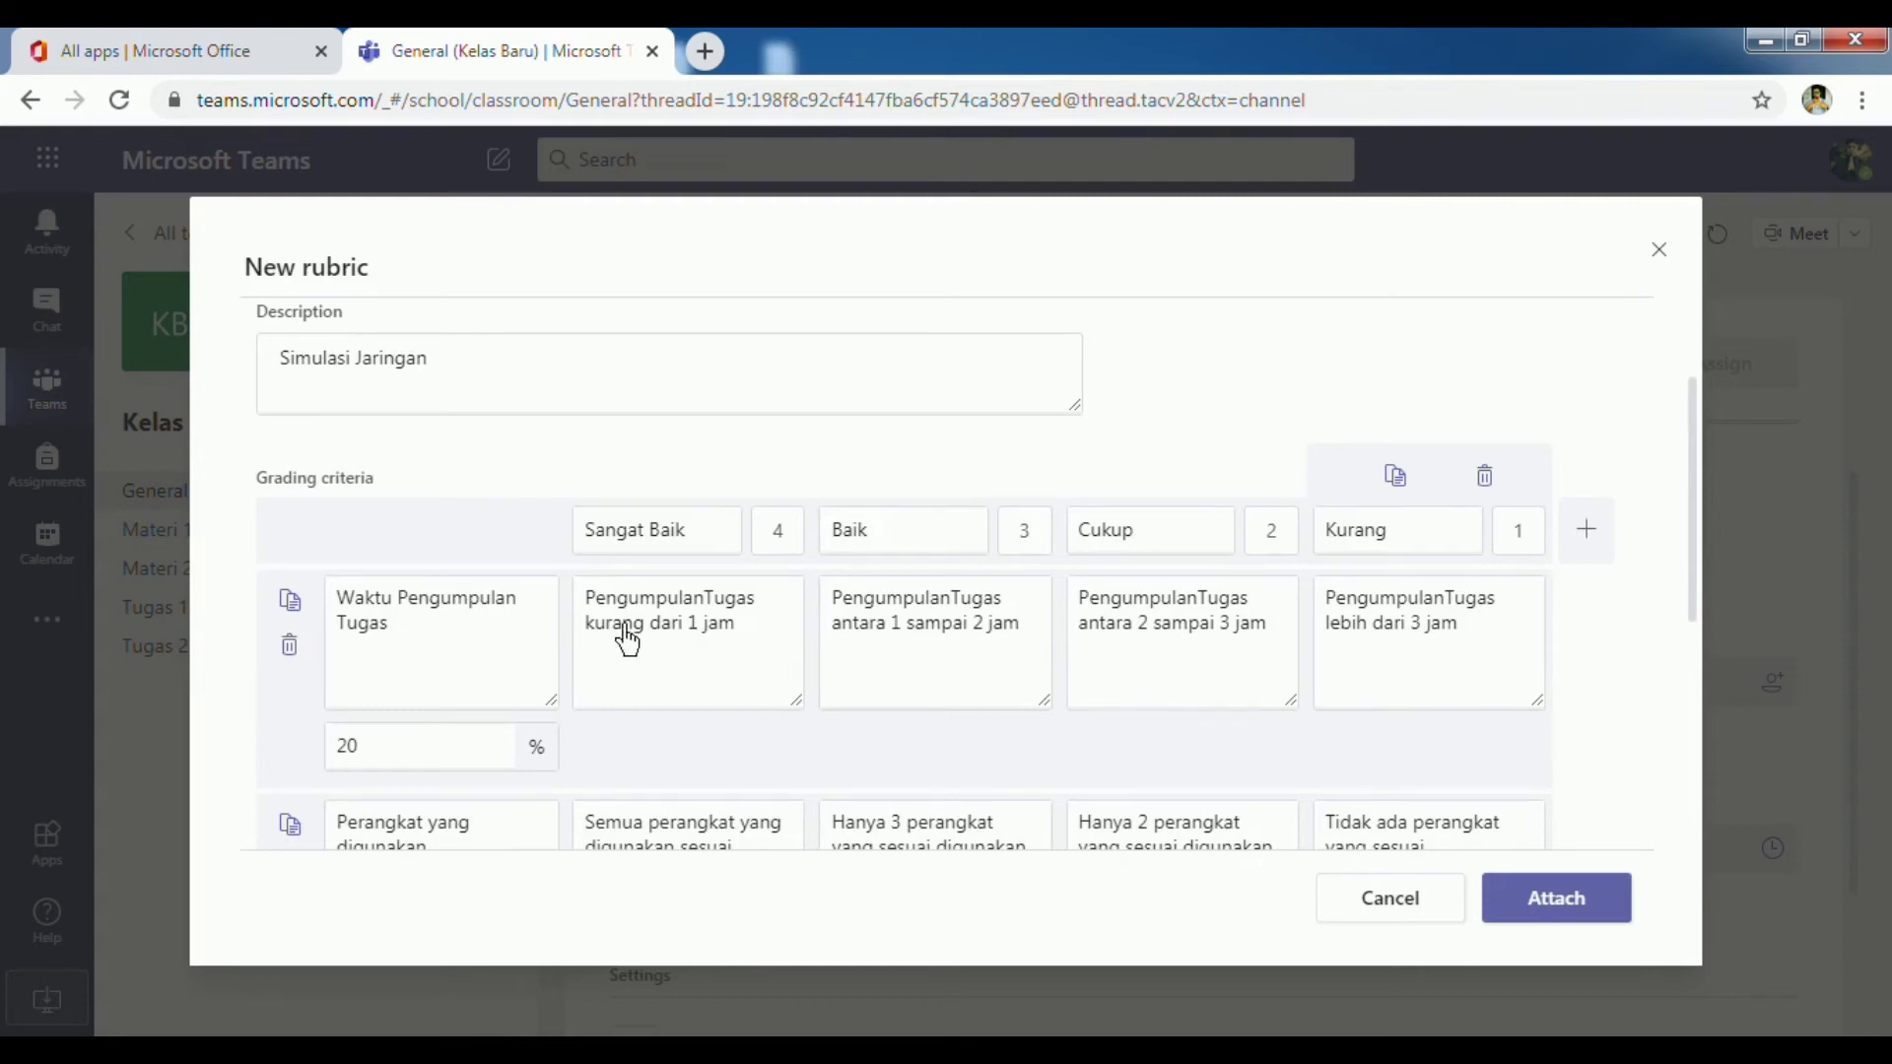
{"action": "scroll", "coordinate": [627, 641], "scroll_direction": "down", "scroll_amount": 1}
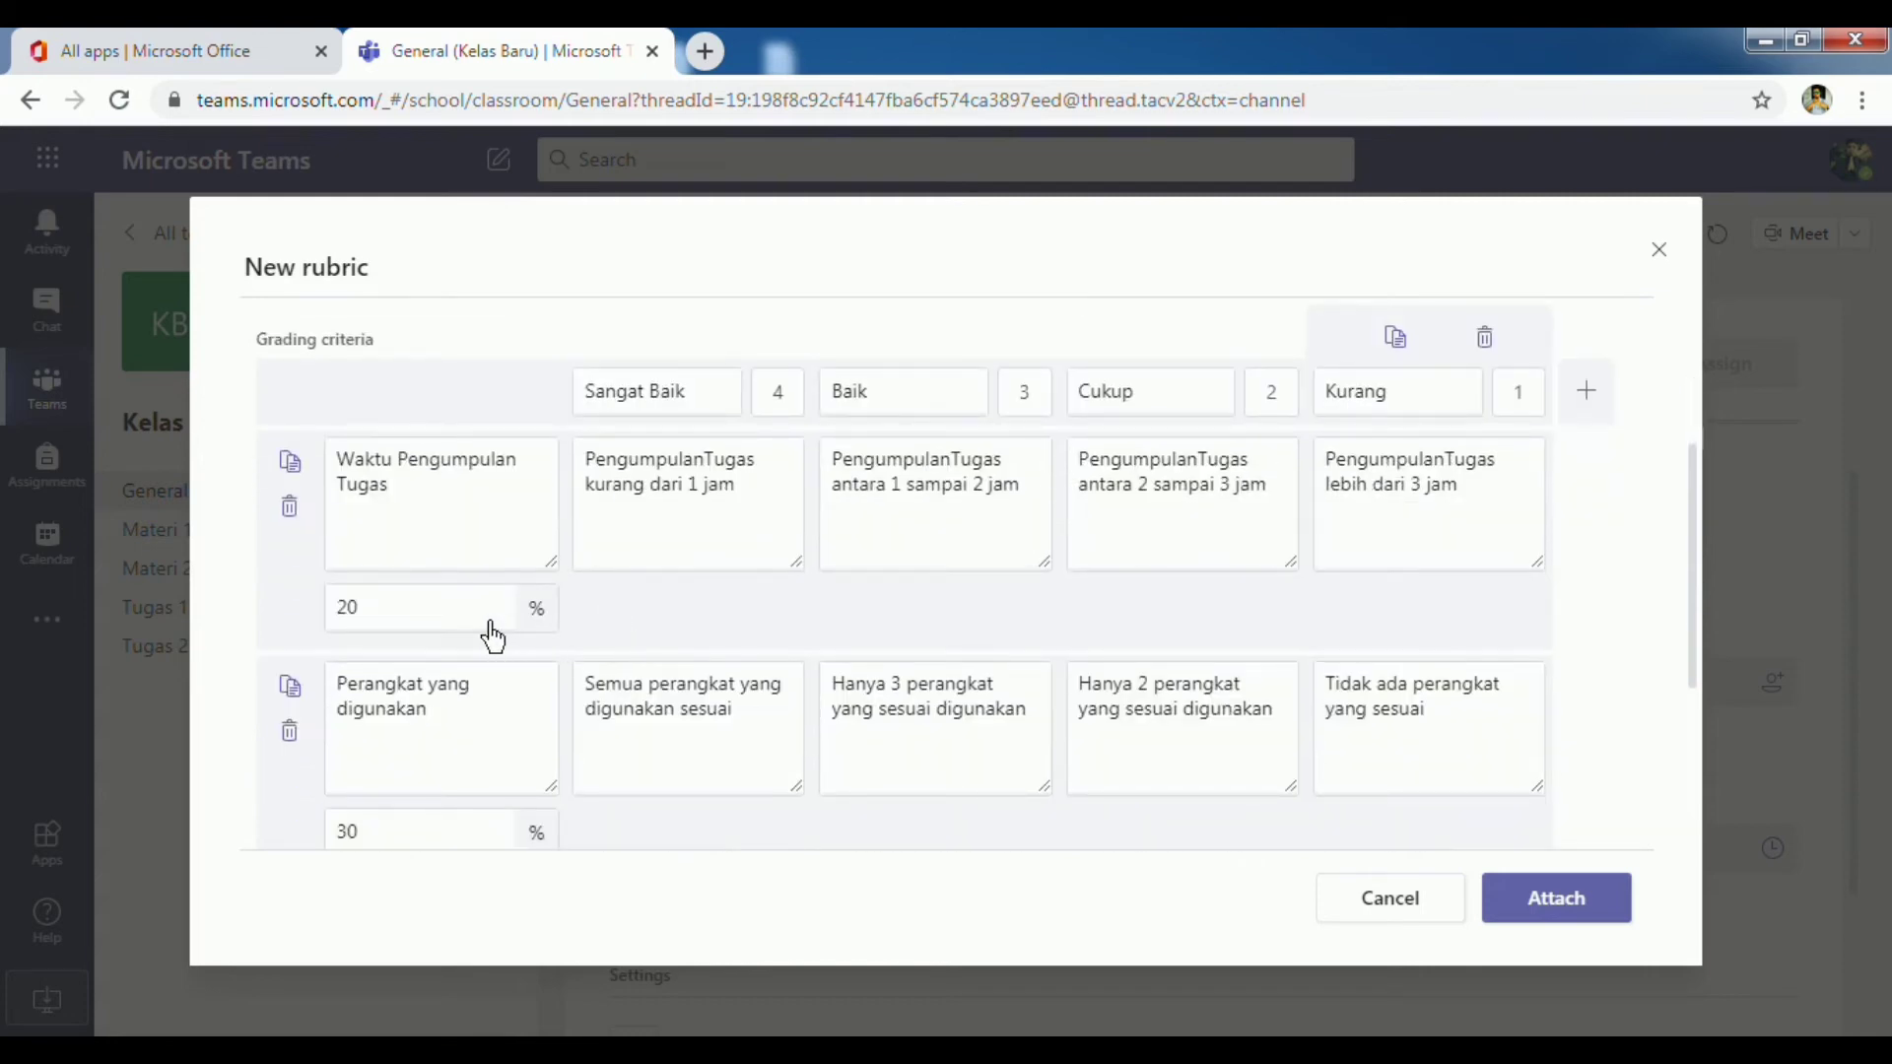
{"action": "scroll", "coordinate": [487, 636], "scroll_direction": "down", "scroll_amount": 2}
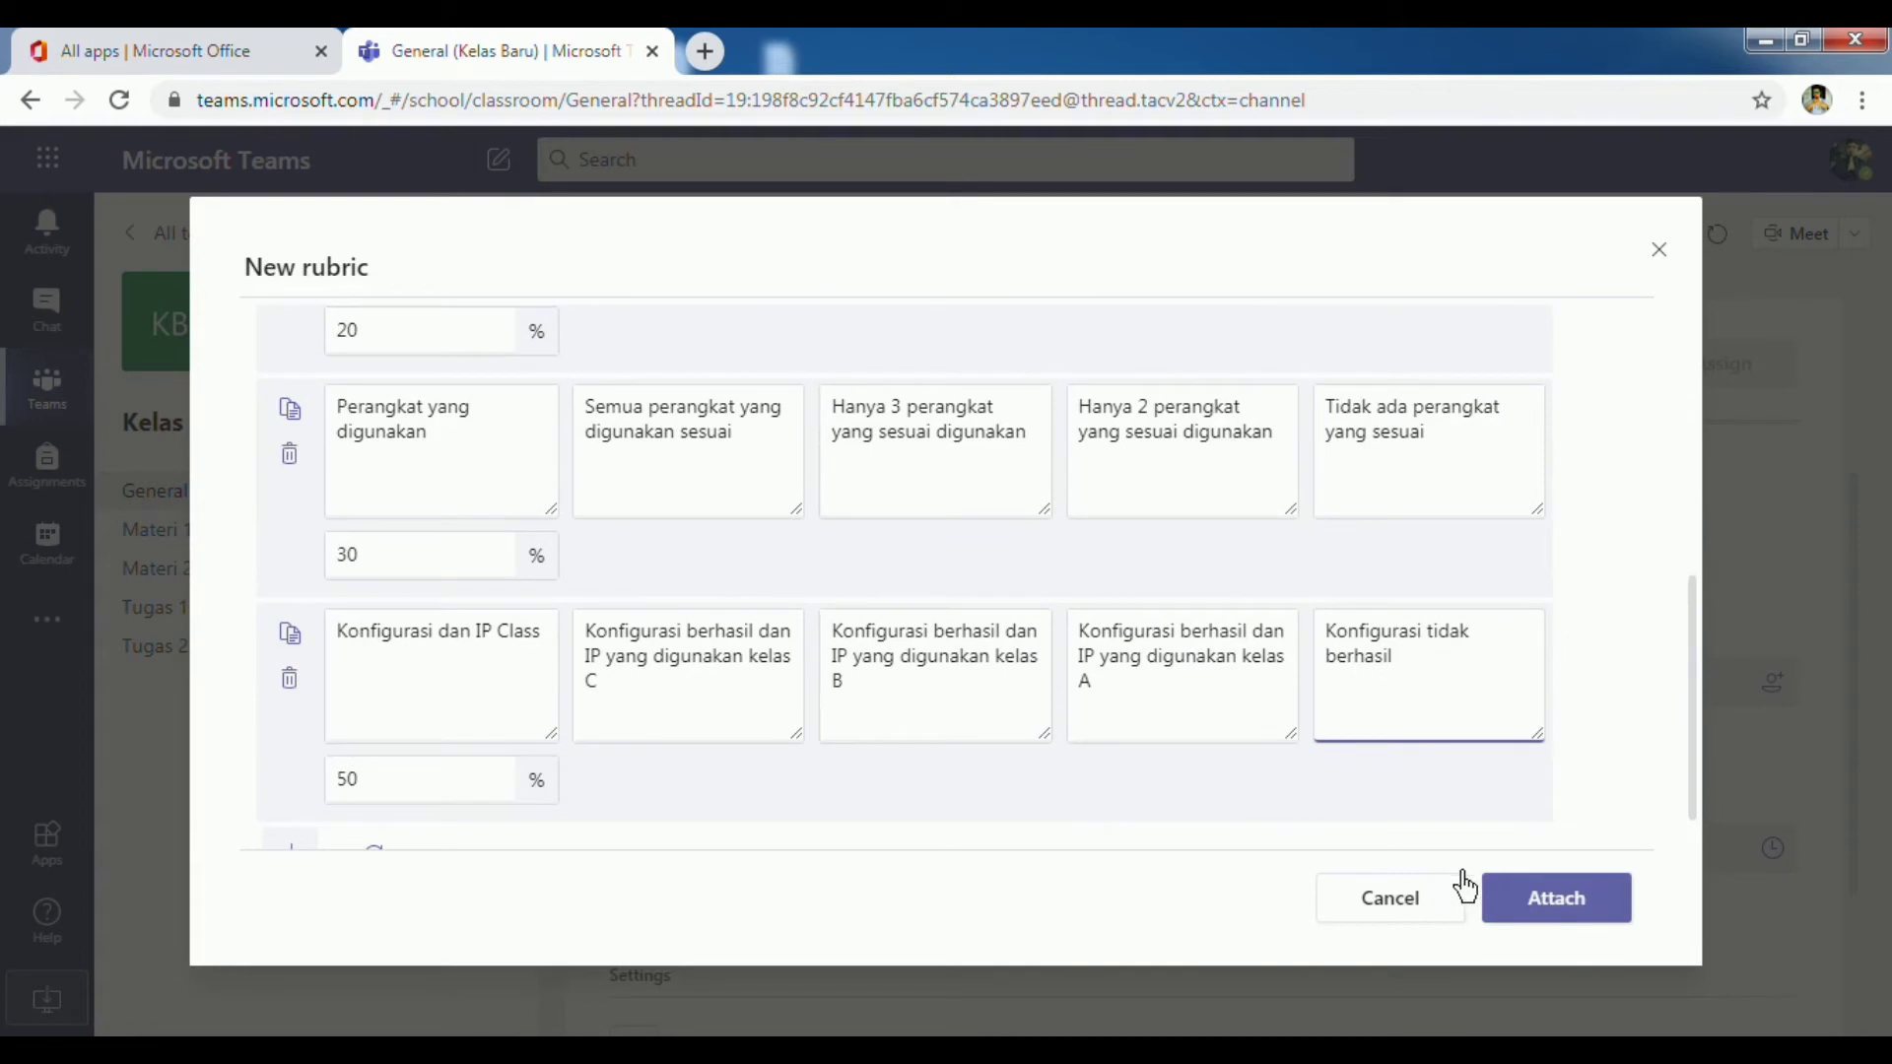
{"action": "left_click", "coordinate": [1555, 918]}
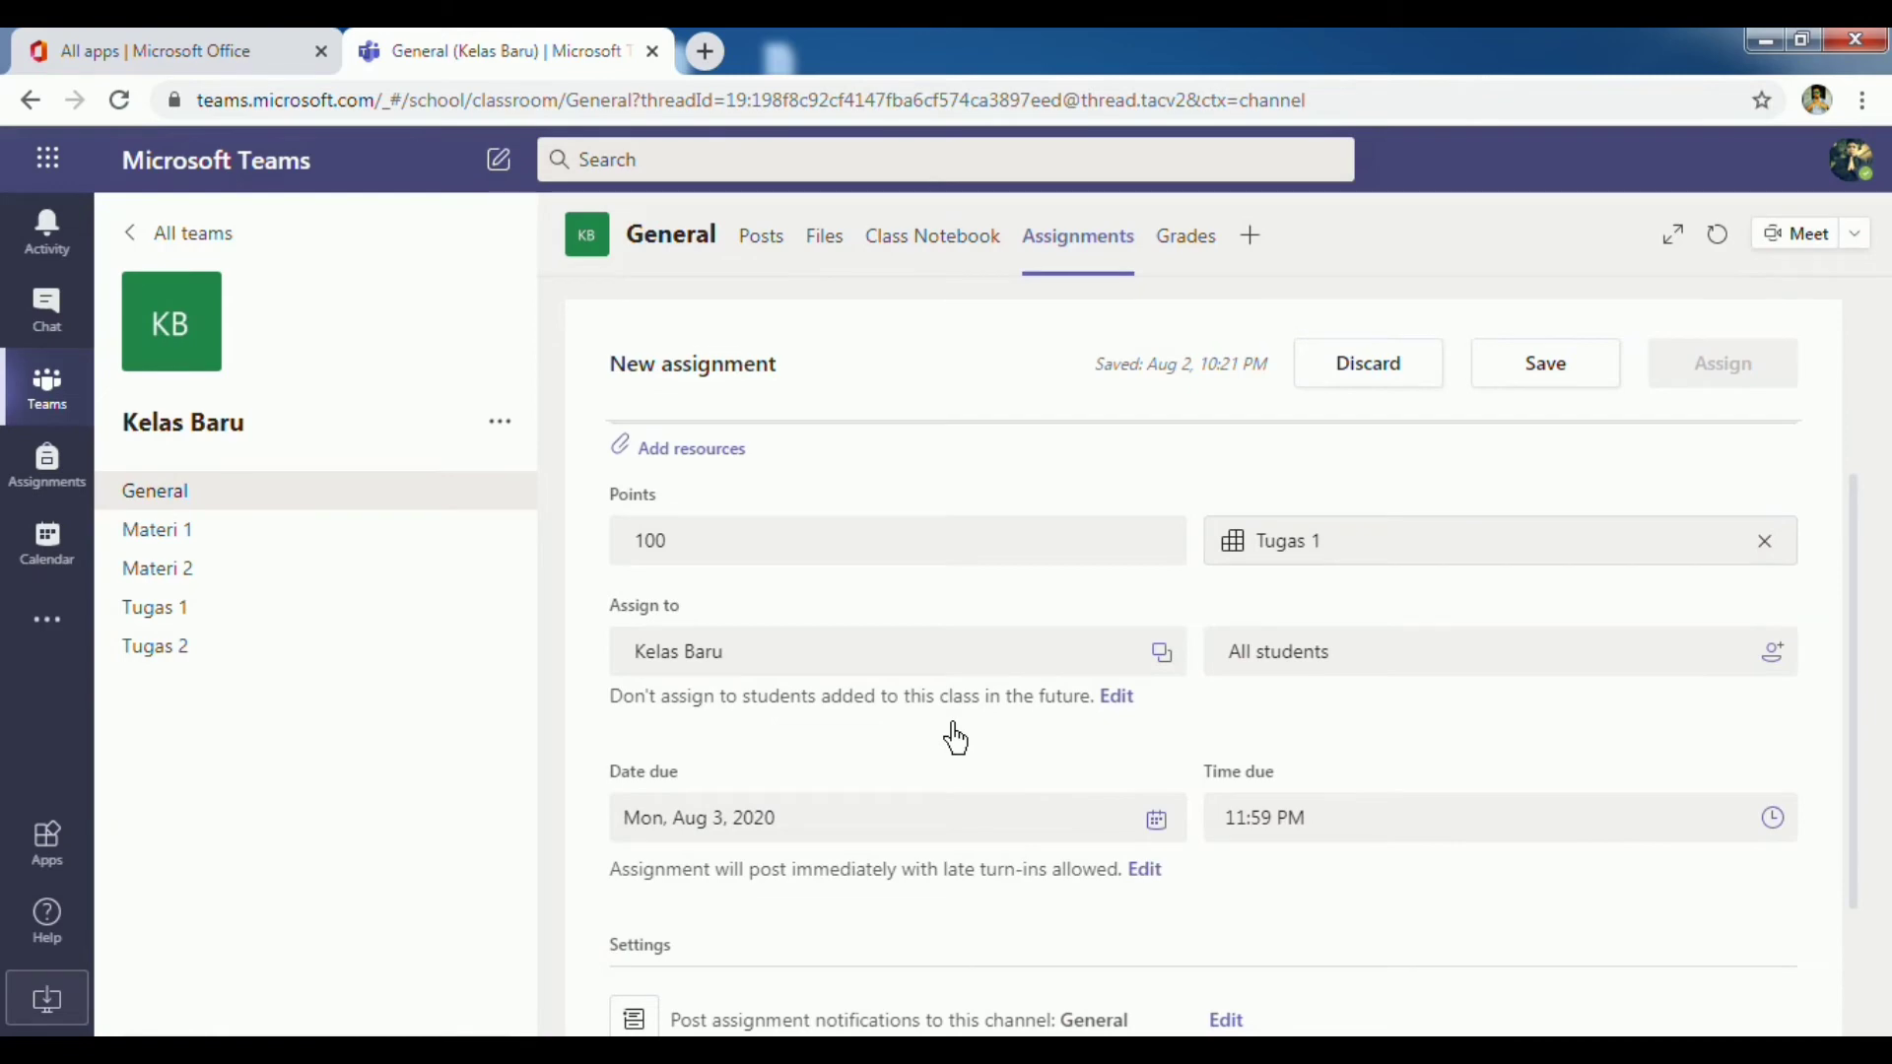
- Set the assignment to be given to all students added to this class in the future
{"action": "left_click", "coordinate": [1117, 698]}
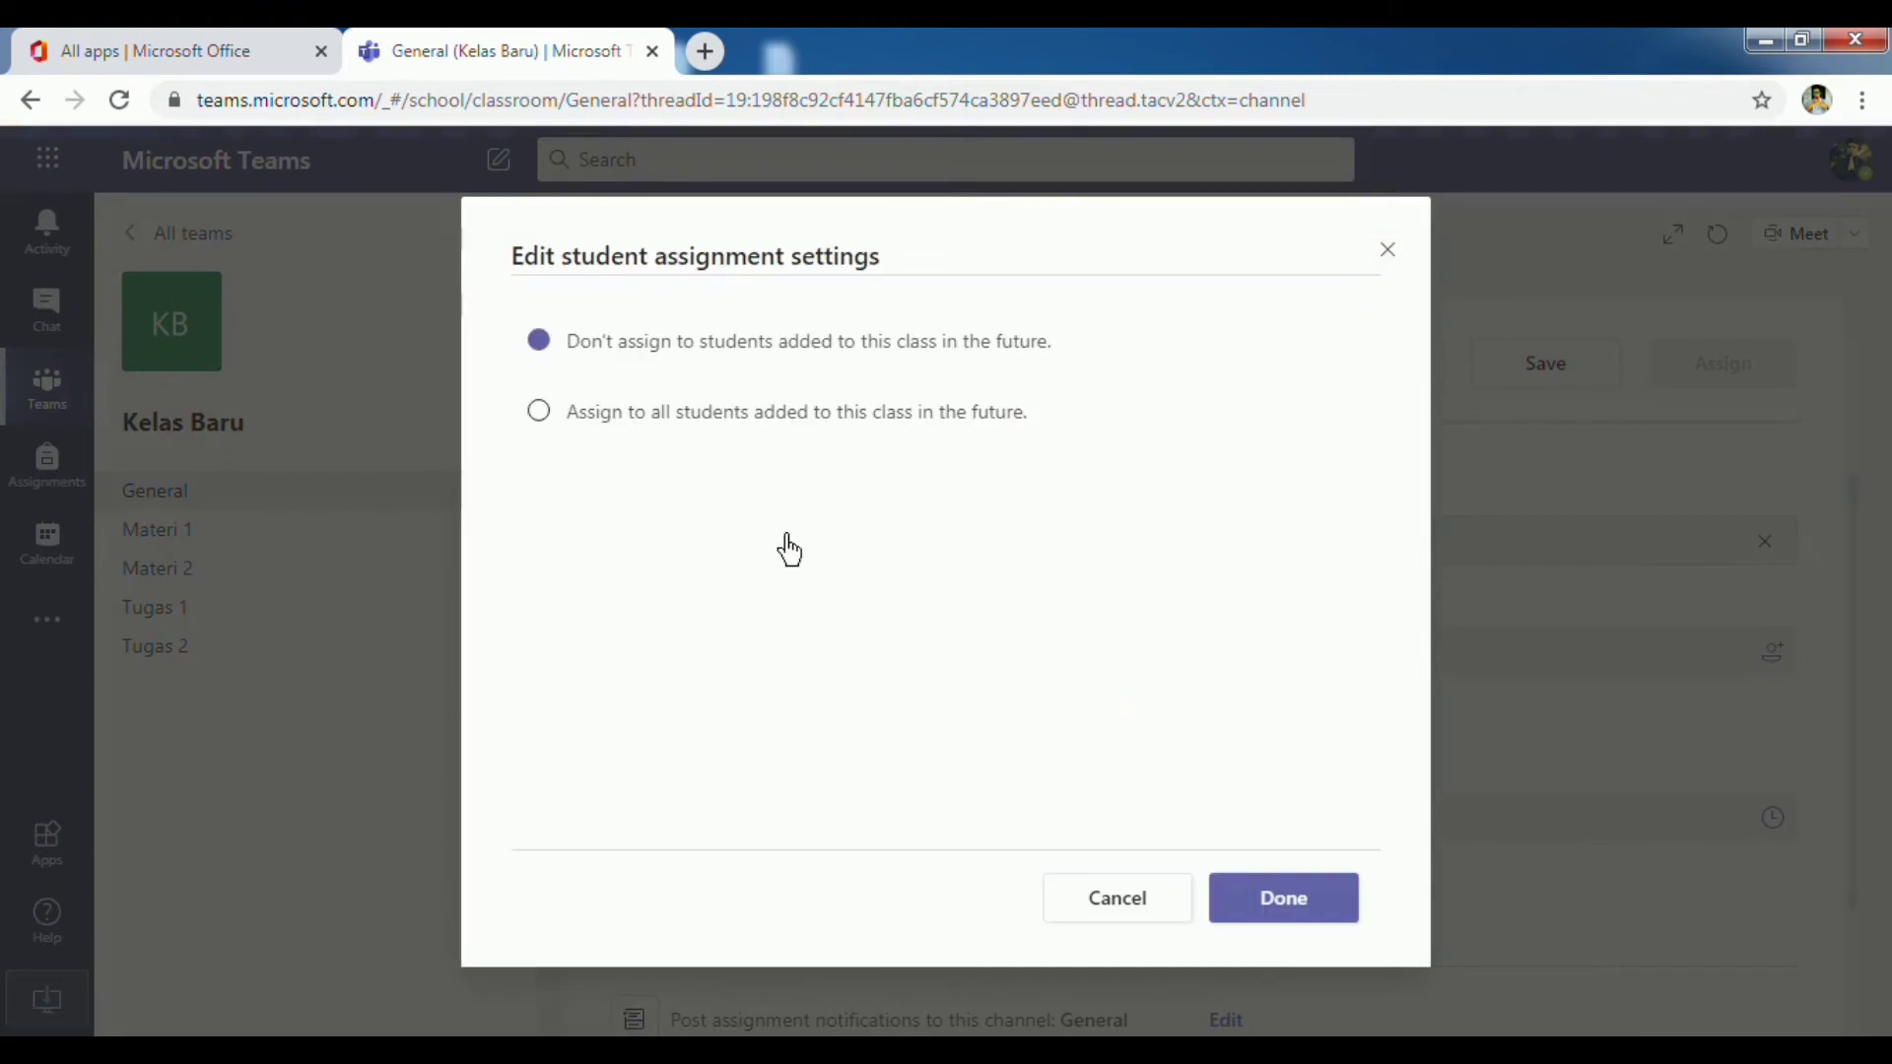
{"action": "left_click", "coordinate": [539, 418]}
{"action": "left_click", "coordinate": [1289, 917]}
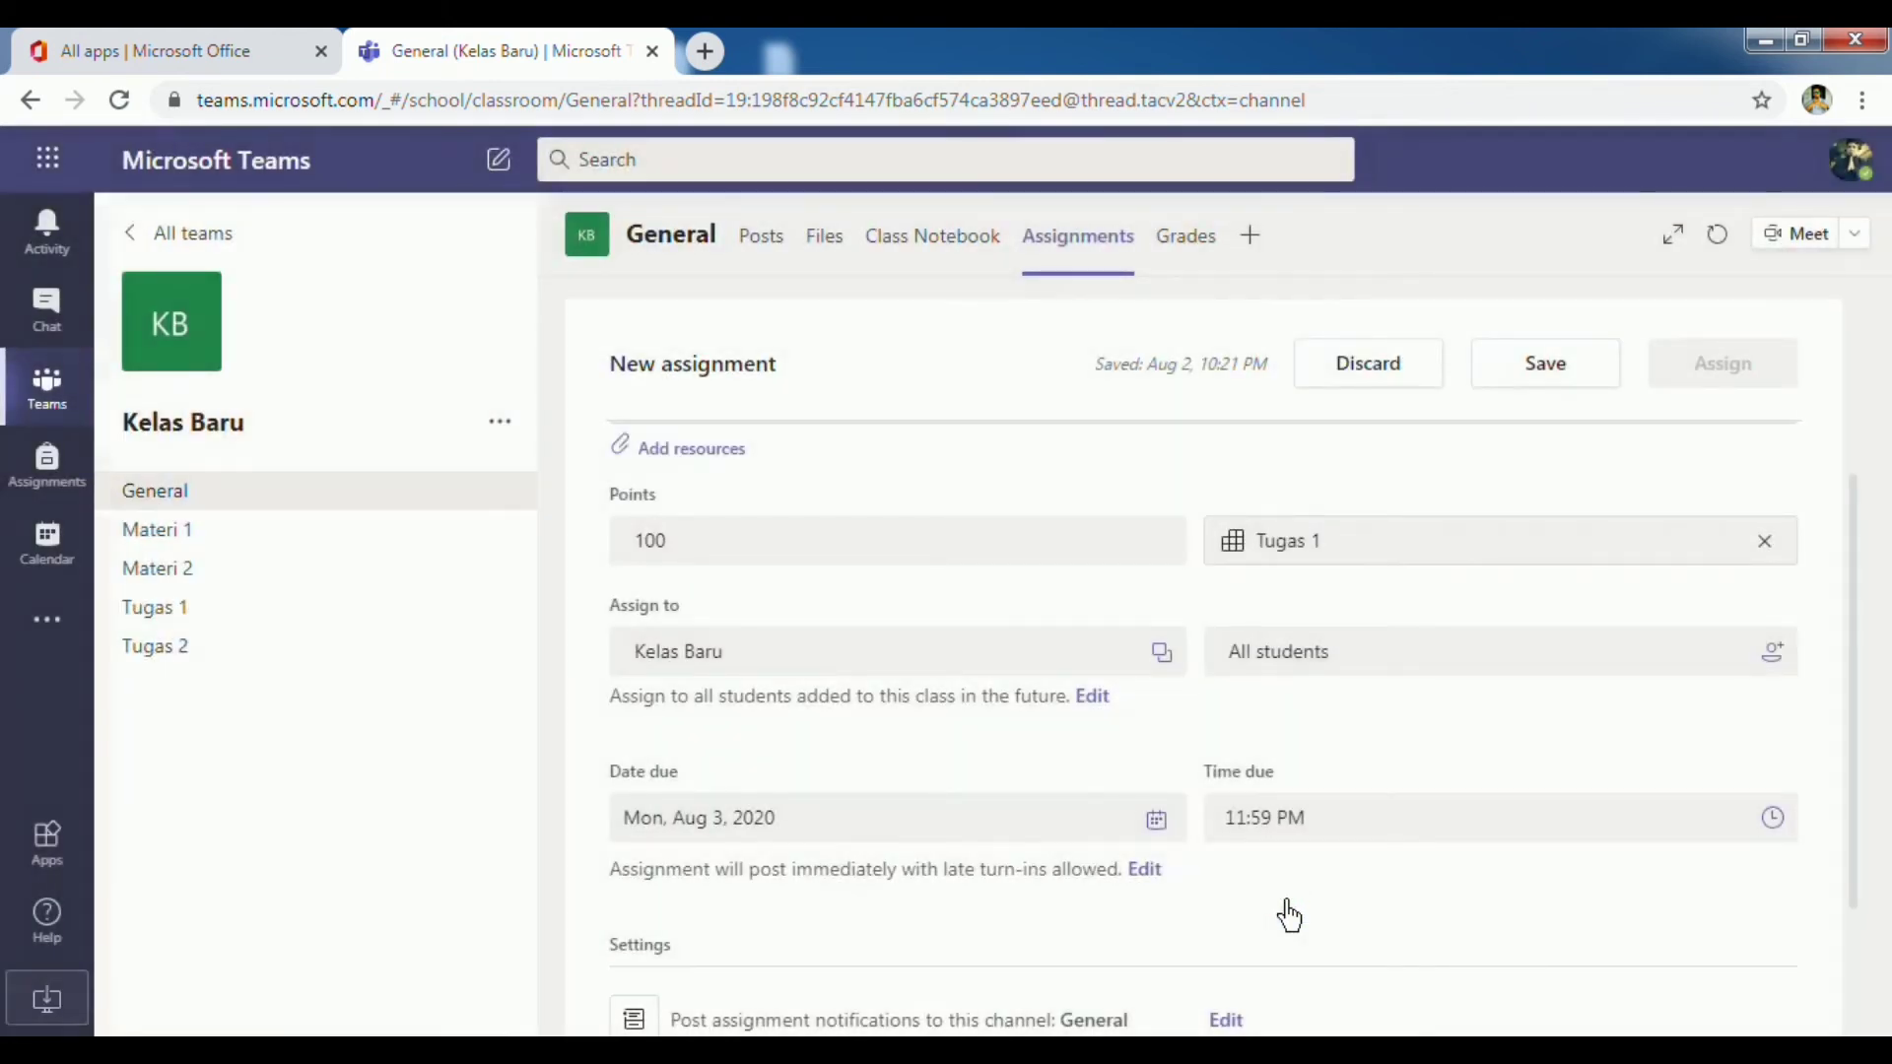
- Set the assignment notifications to post to the Tugas 1 channel
{"action": "scroll", "coordinate": [1289, 916], "scroll_direction": "down", "scroll_amount": 1}
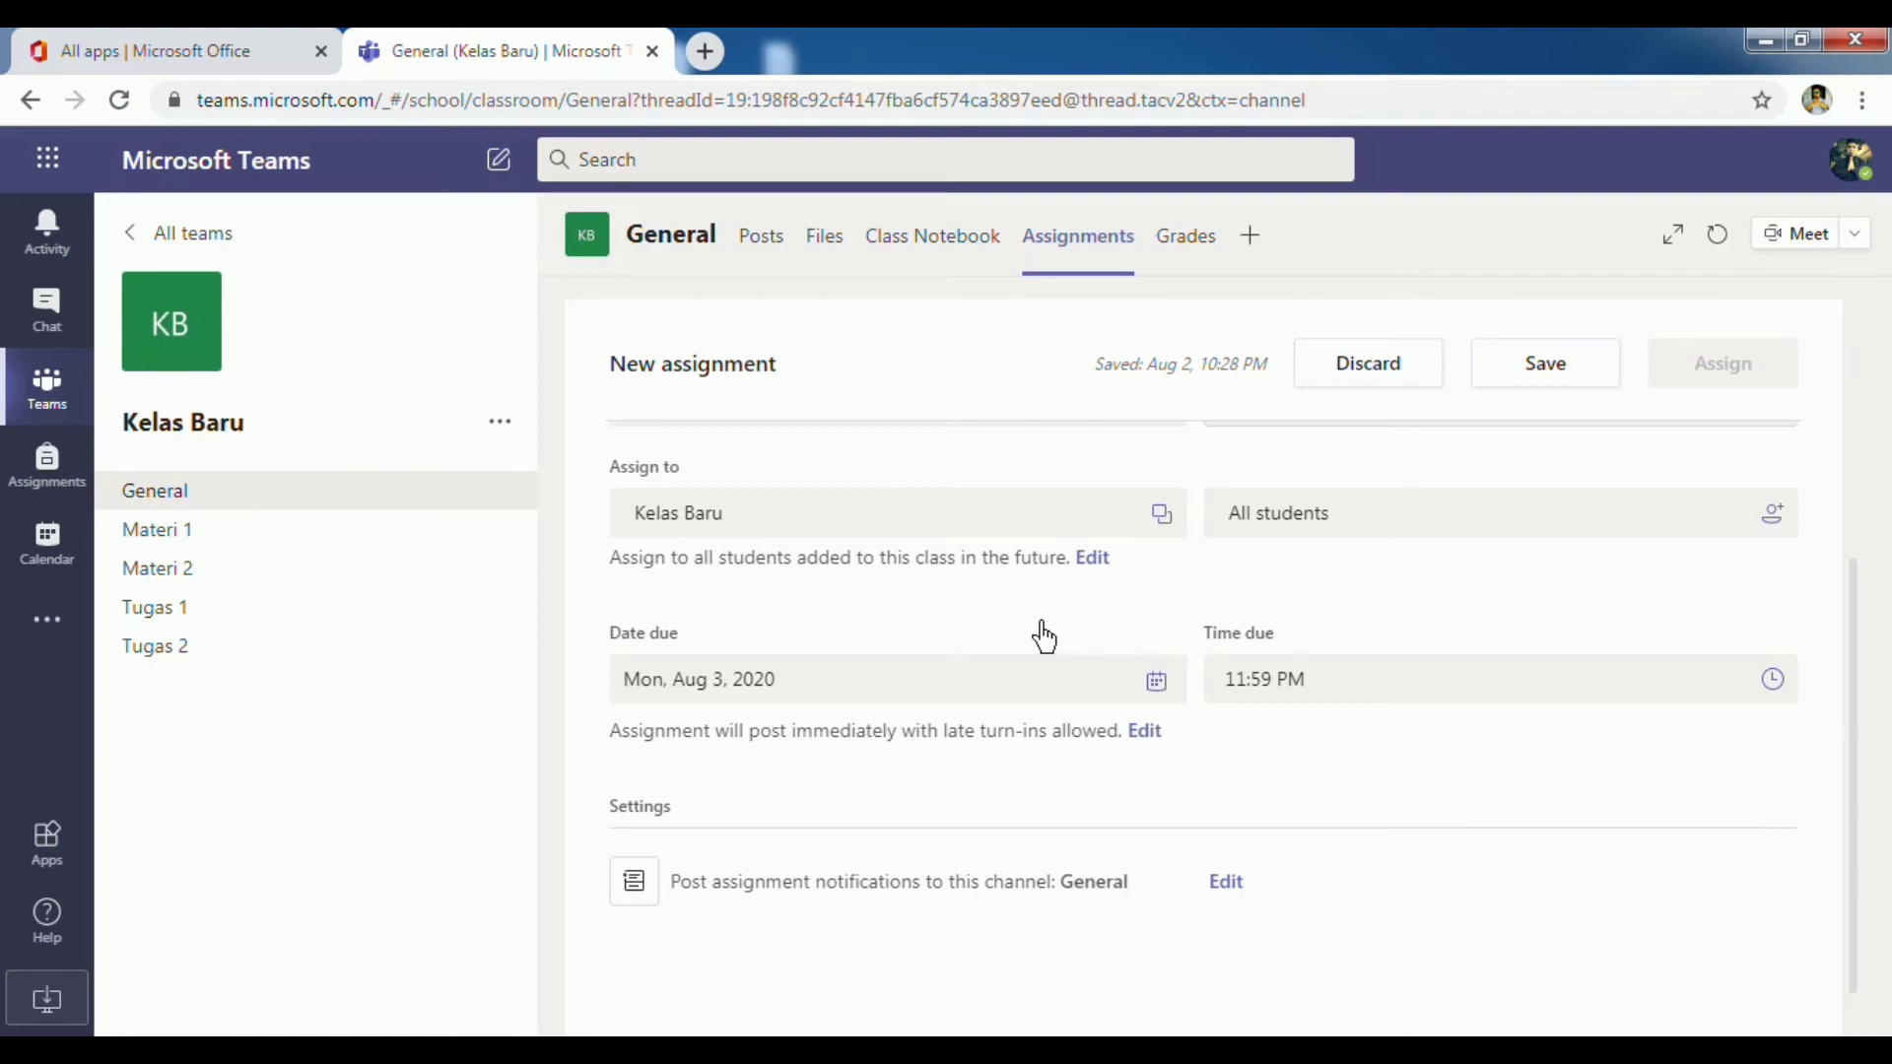
{"action": "scroll", "coordinate": [1044, 638], "scroll_direction": "down", "scroll_amount": 1}
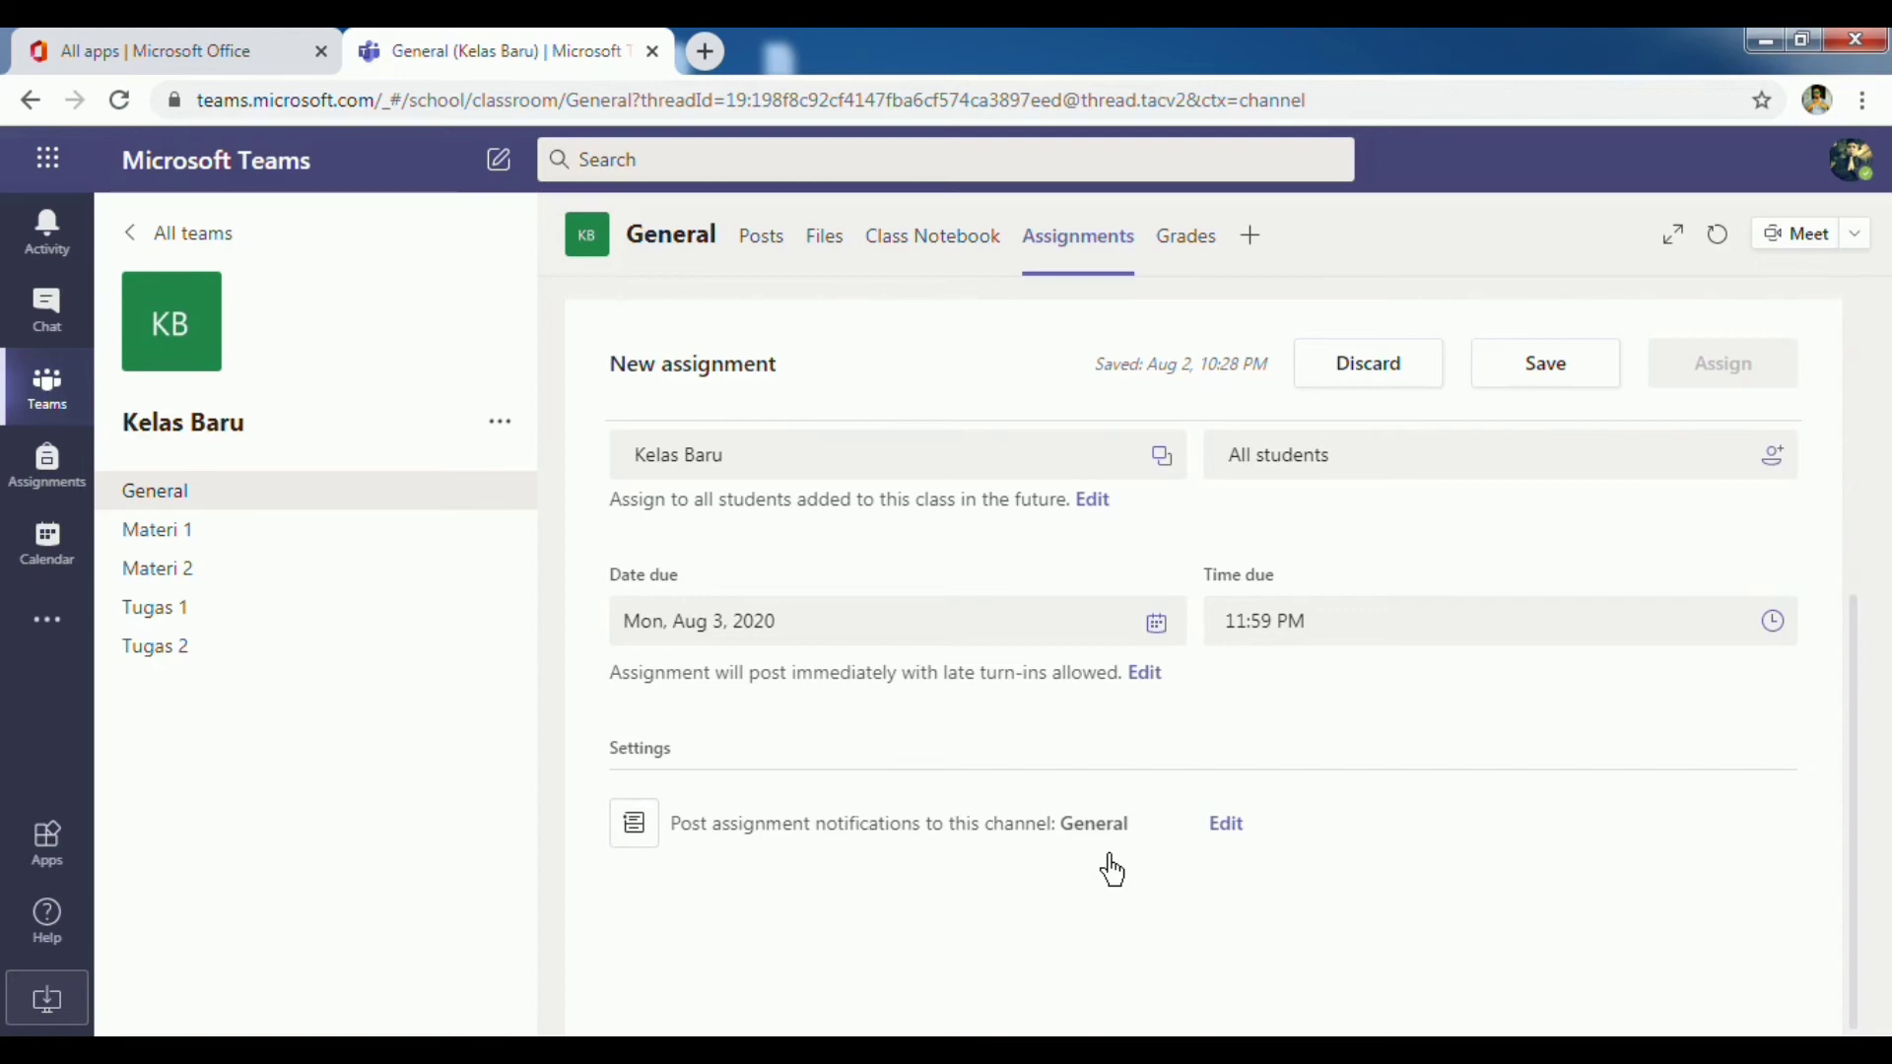
{"action": "left_click", "coordinate": [1236, 830]}
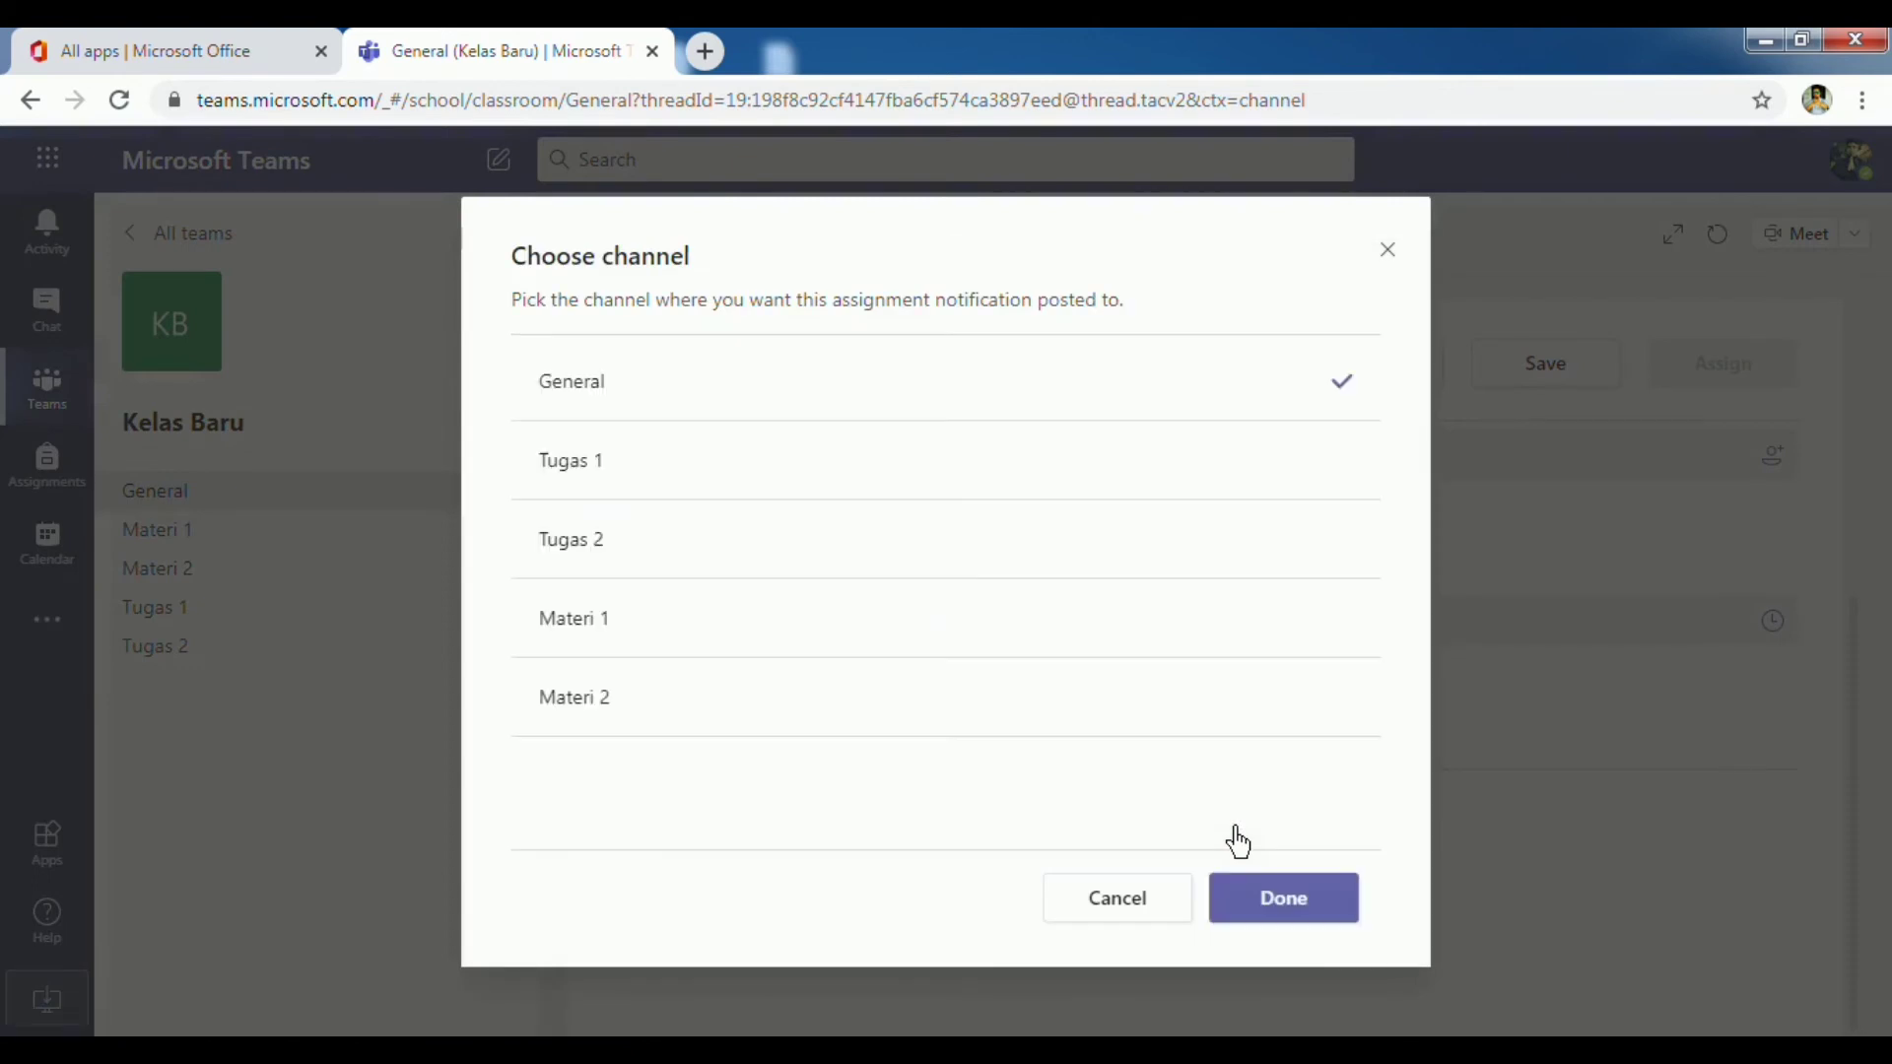
{"action": "left_click", "coordinate": [1056, 477]}
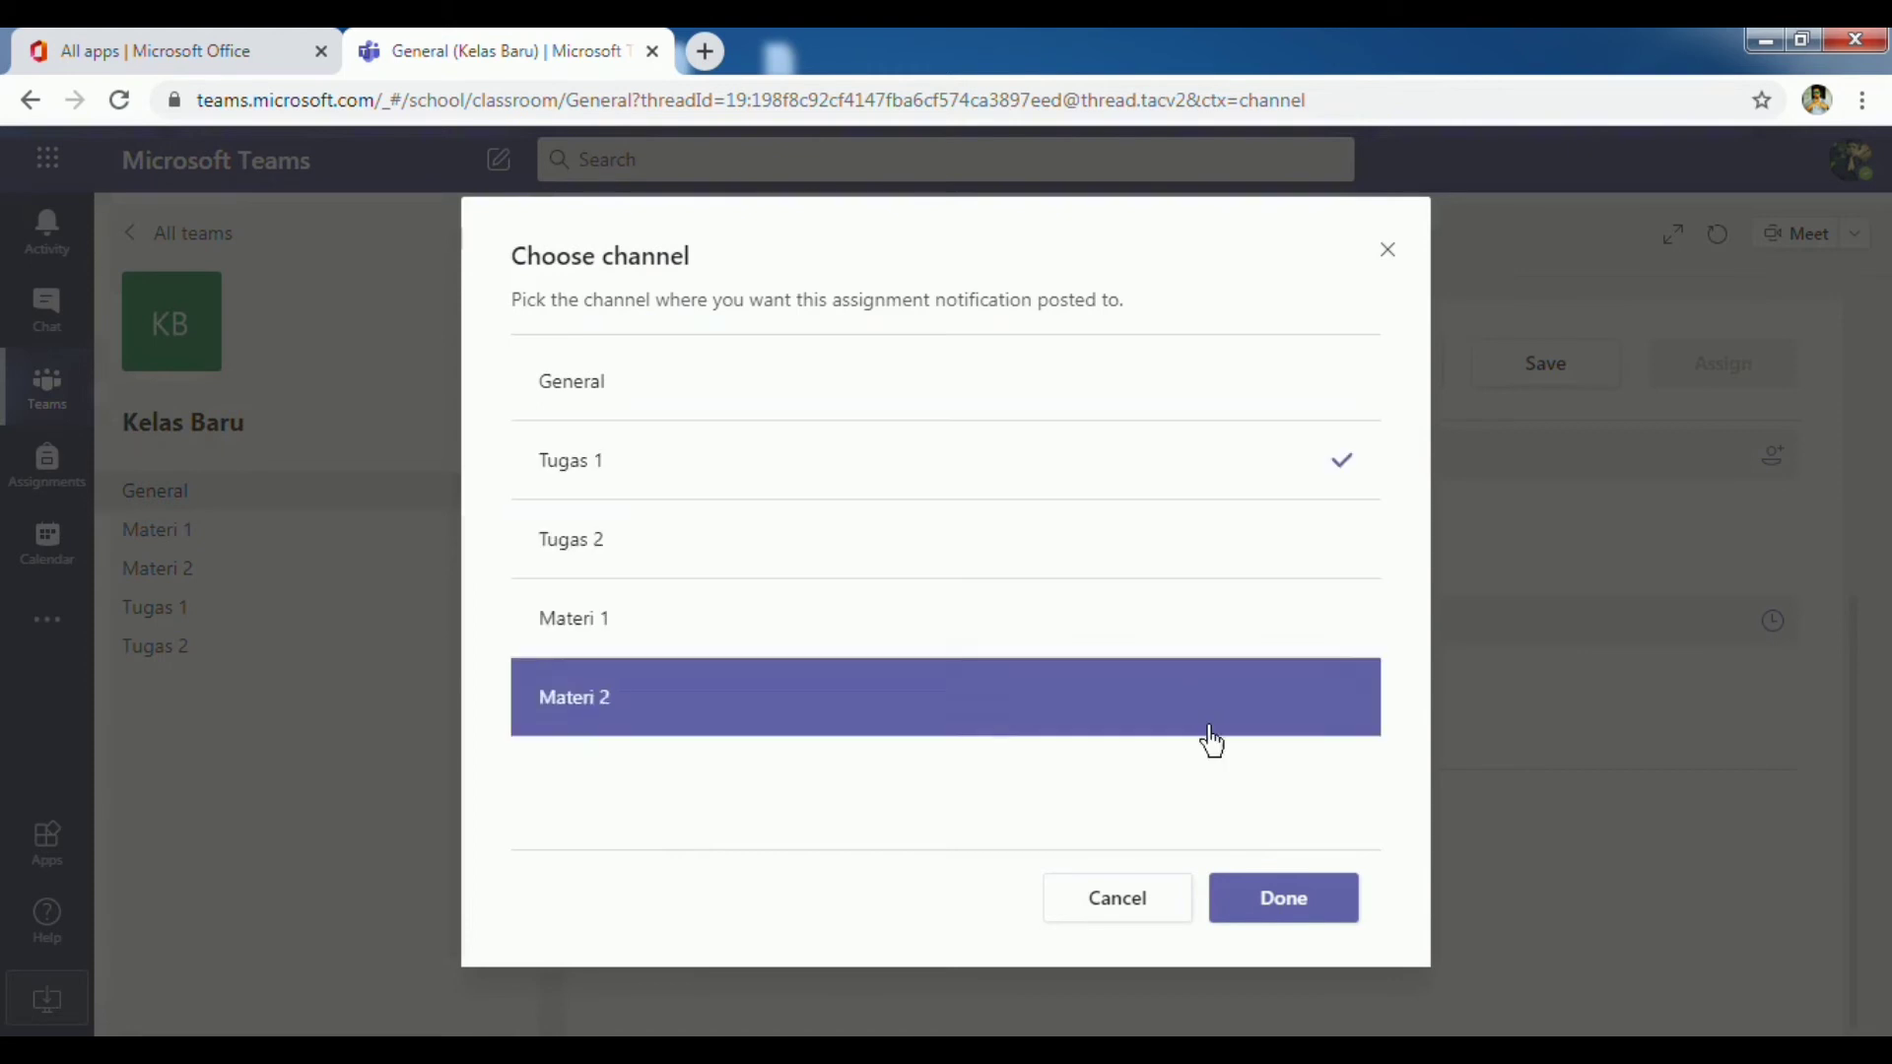
{"action": "left_click", "coordinate": [1276, 907]}
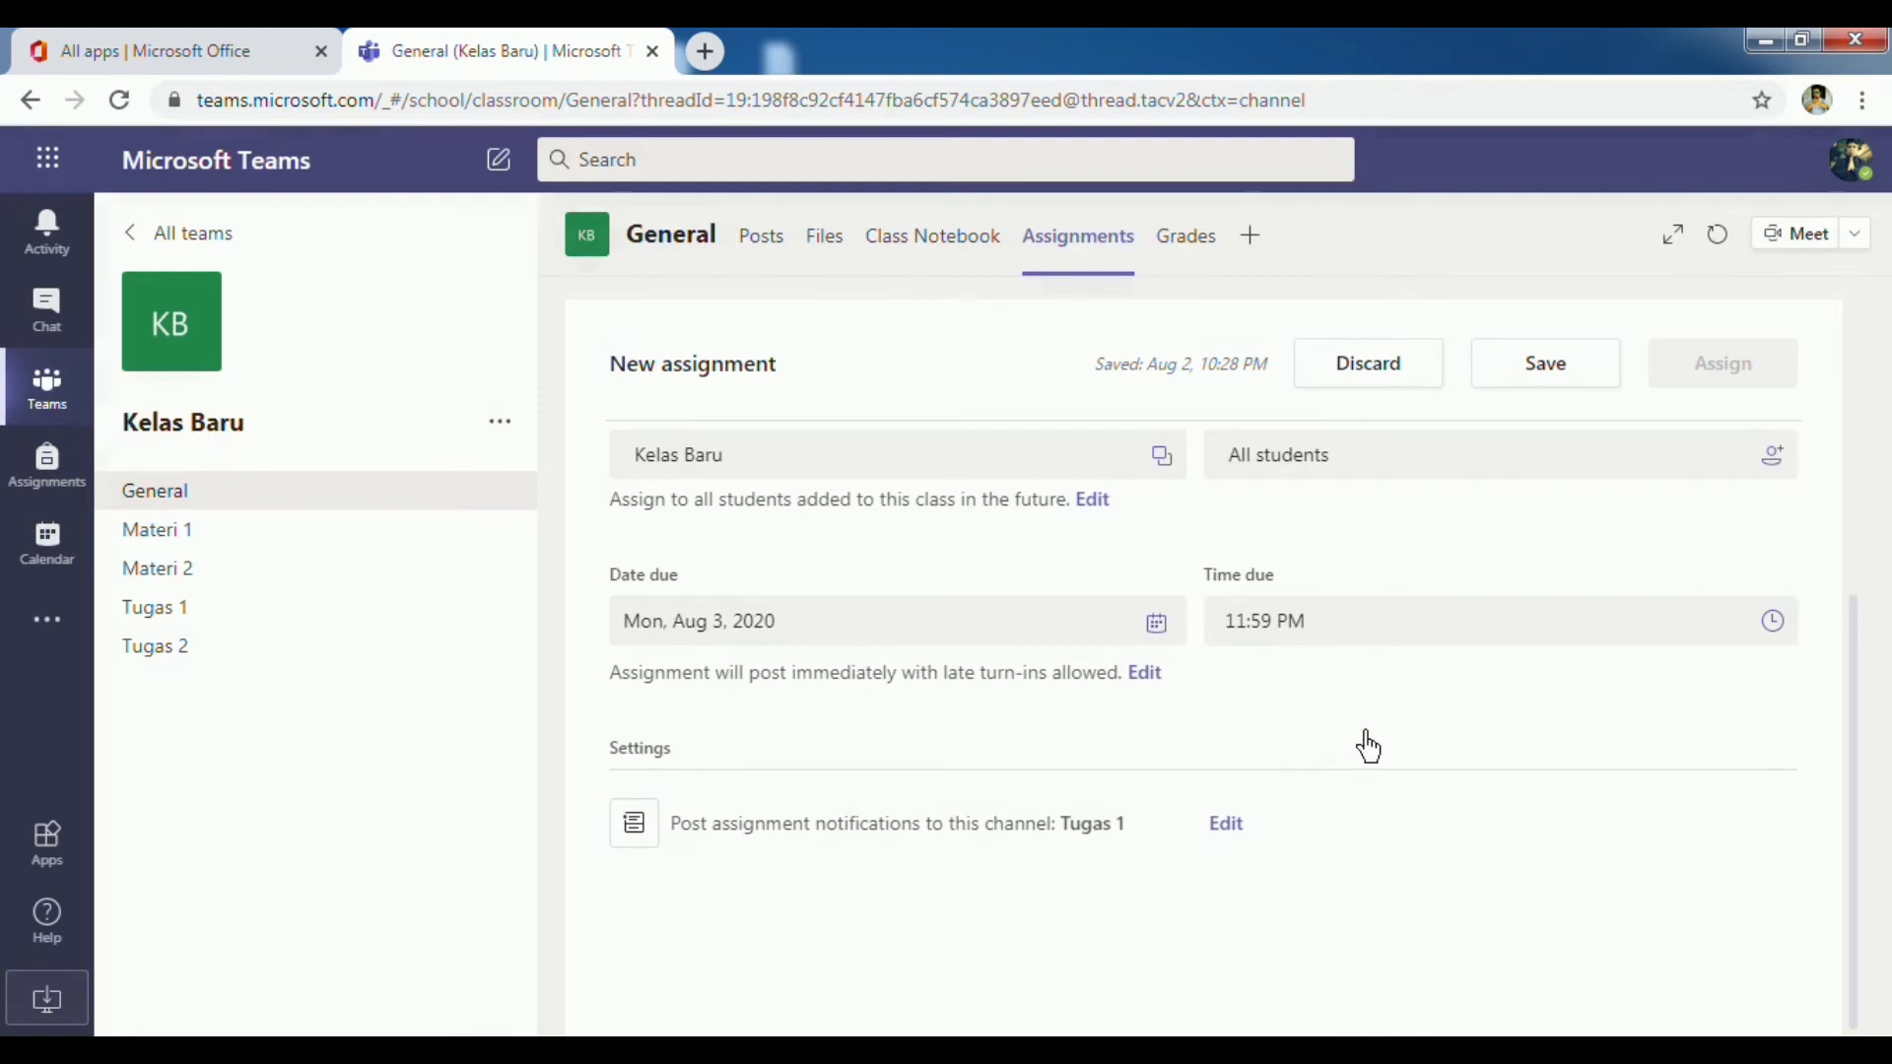
- Reload the Assignments page, reopen the Tugas 1 draft and assign it to the class
{"action": "left_click", "coordinate": [1718, 236]}
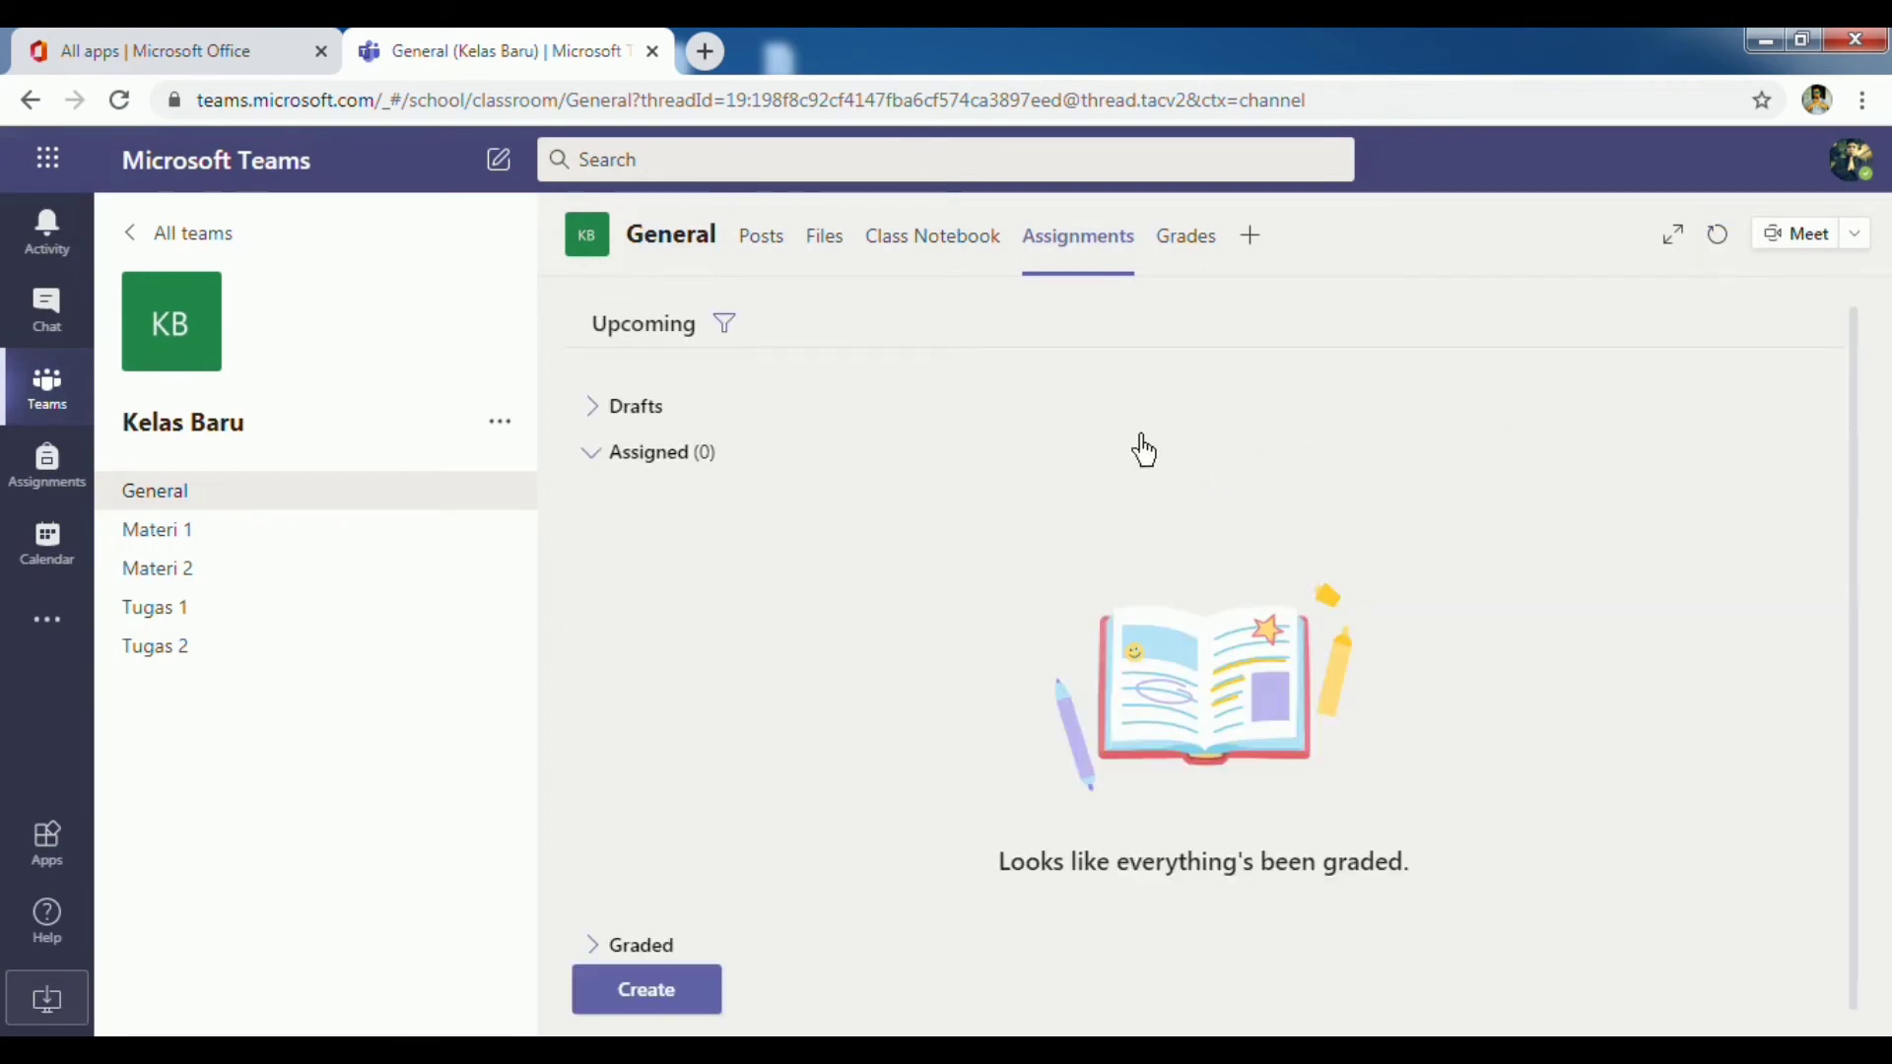
{"action": "left_click", "coordinate": [605, 414]}
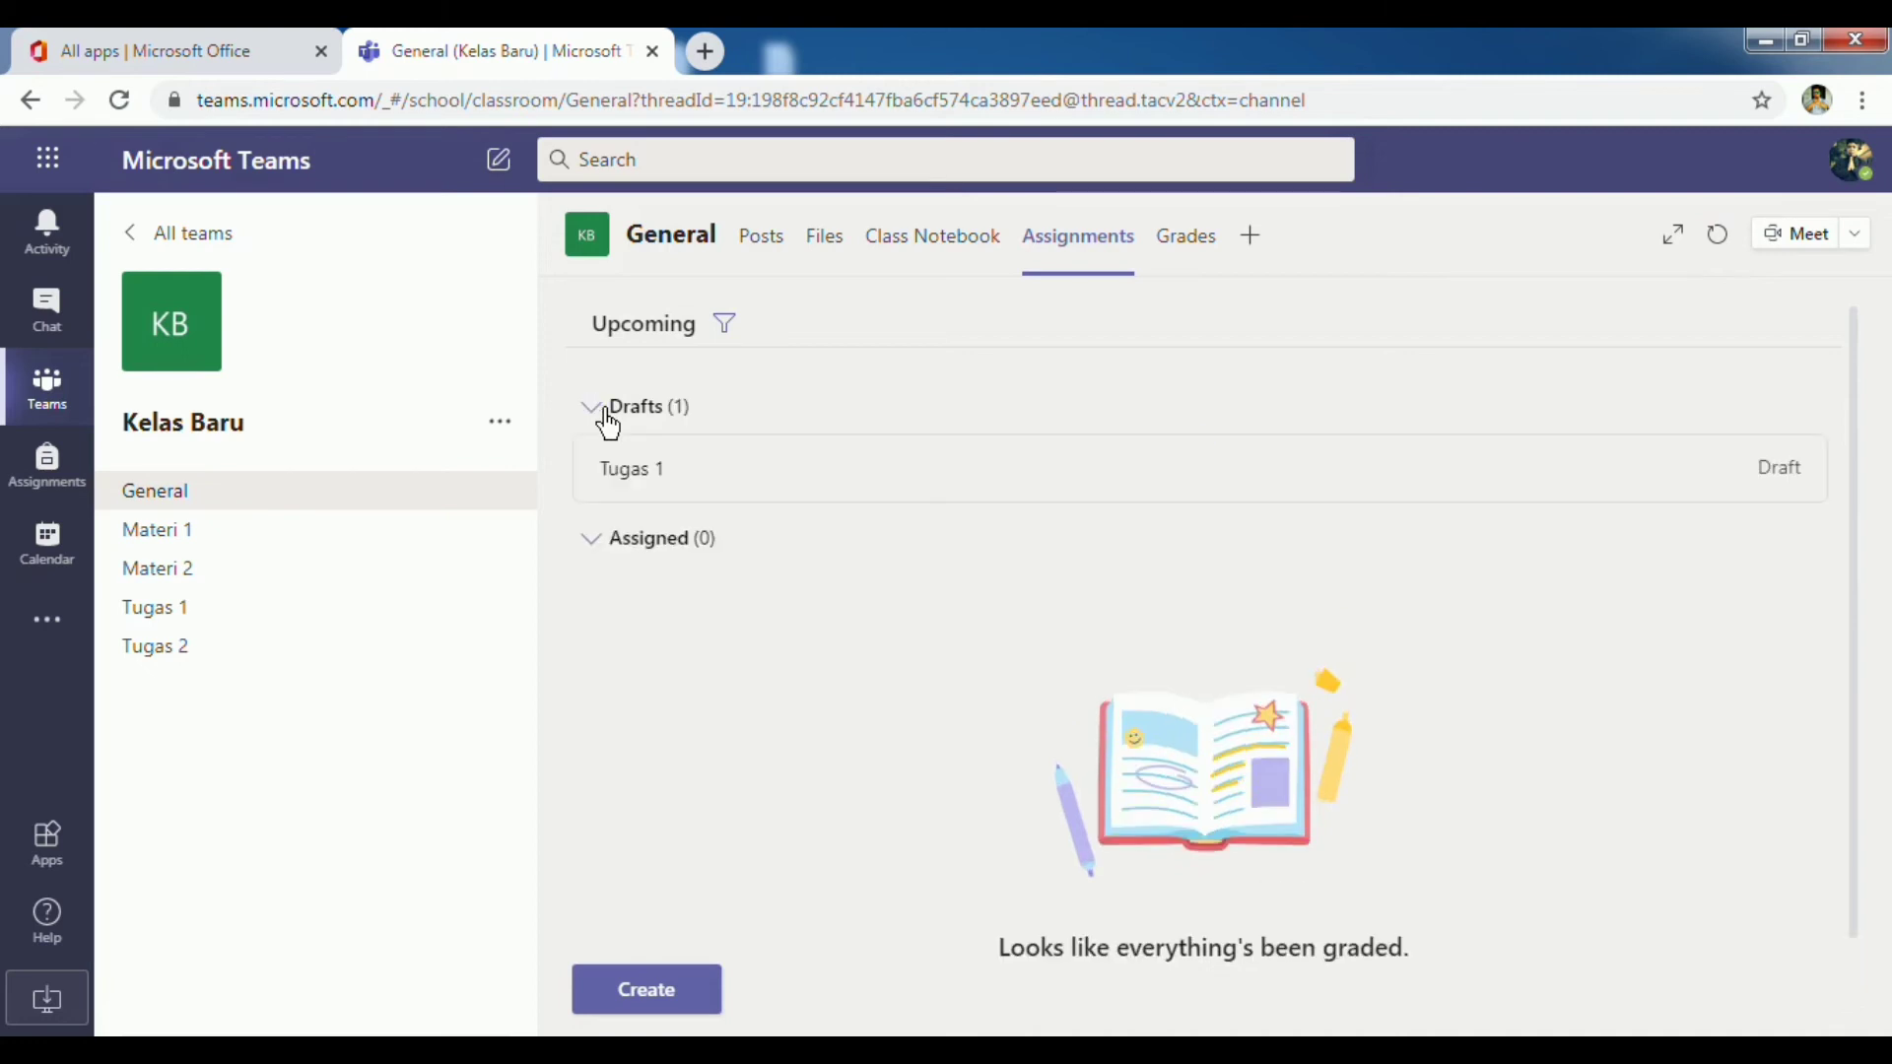
{"action": "left_click", "coordinate": [657, 484]}
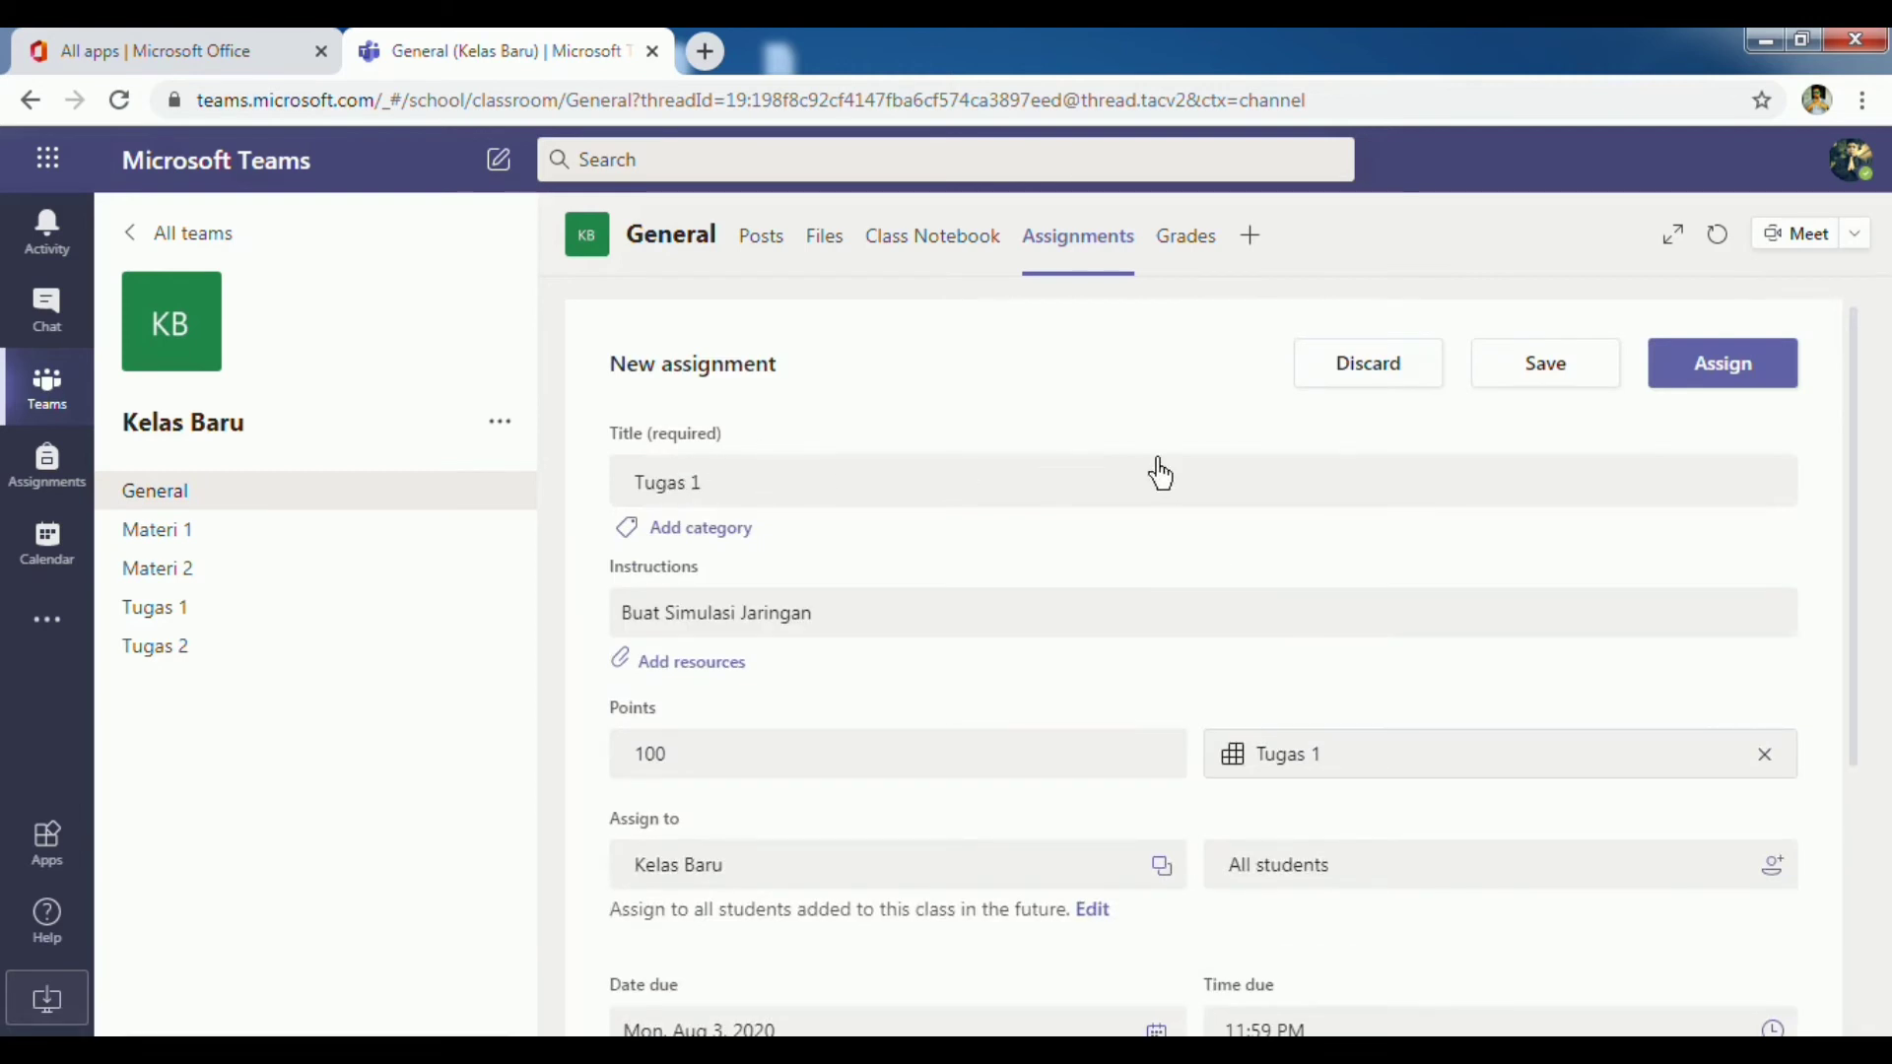
{"action": "left_click", "coordinate": [1755, 363]}
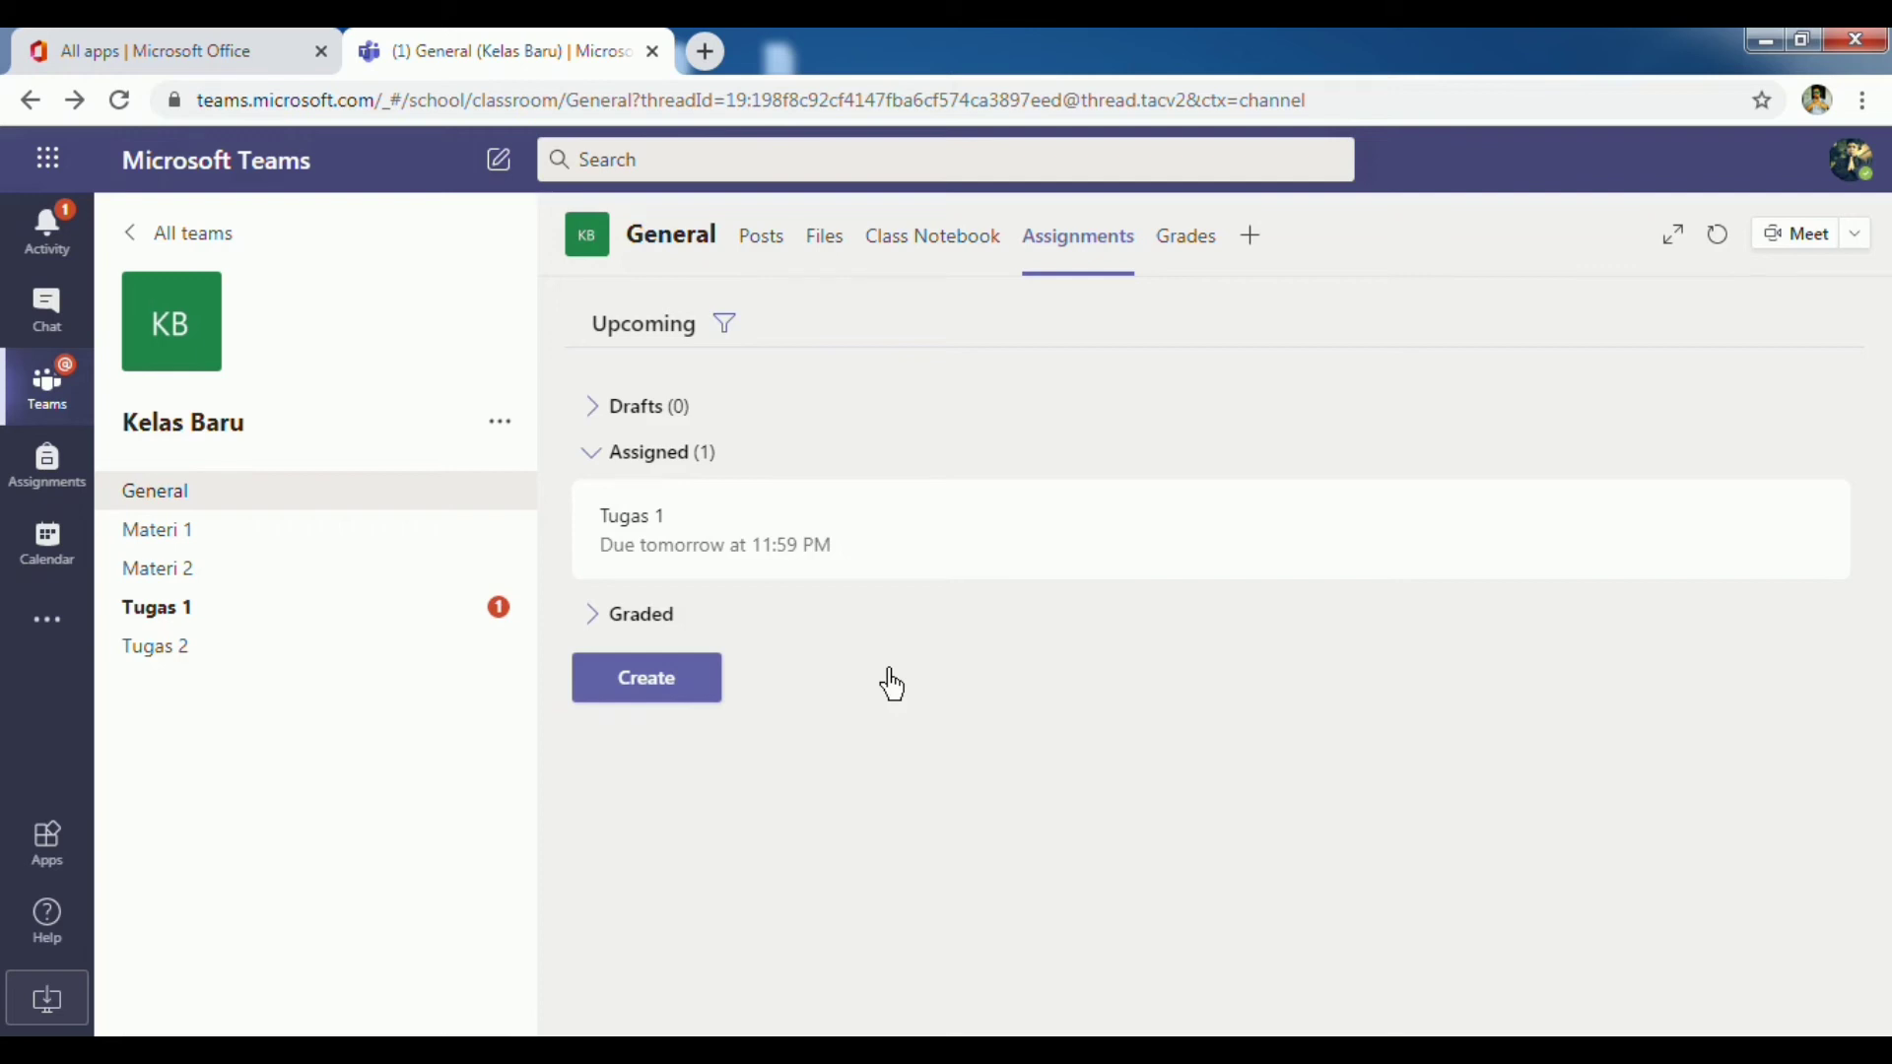
- Create a new assignment from scratch and title it "Tugas 2"
{"action": "left_click", "coordinate": [678, 692]}
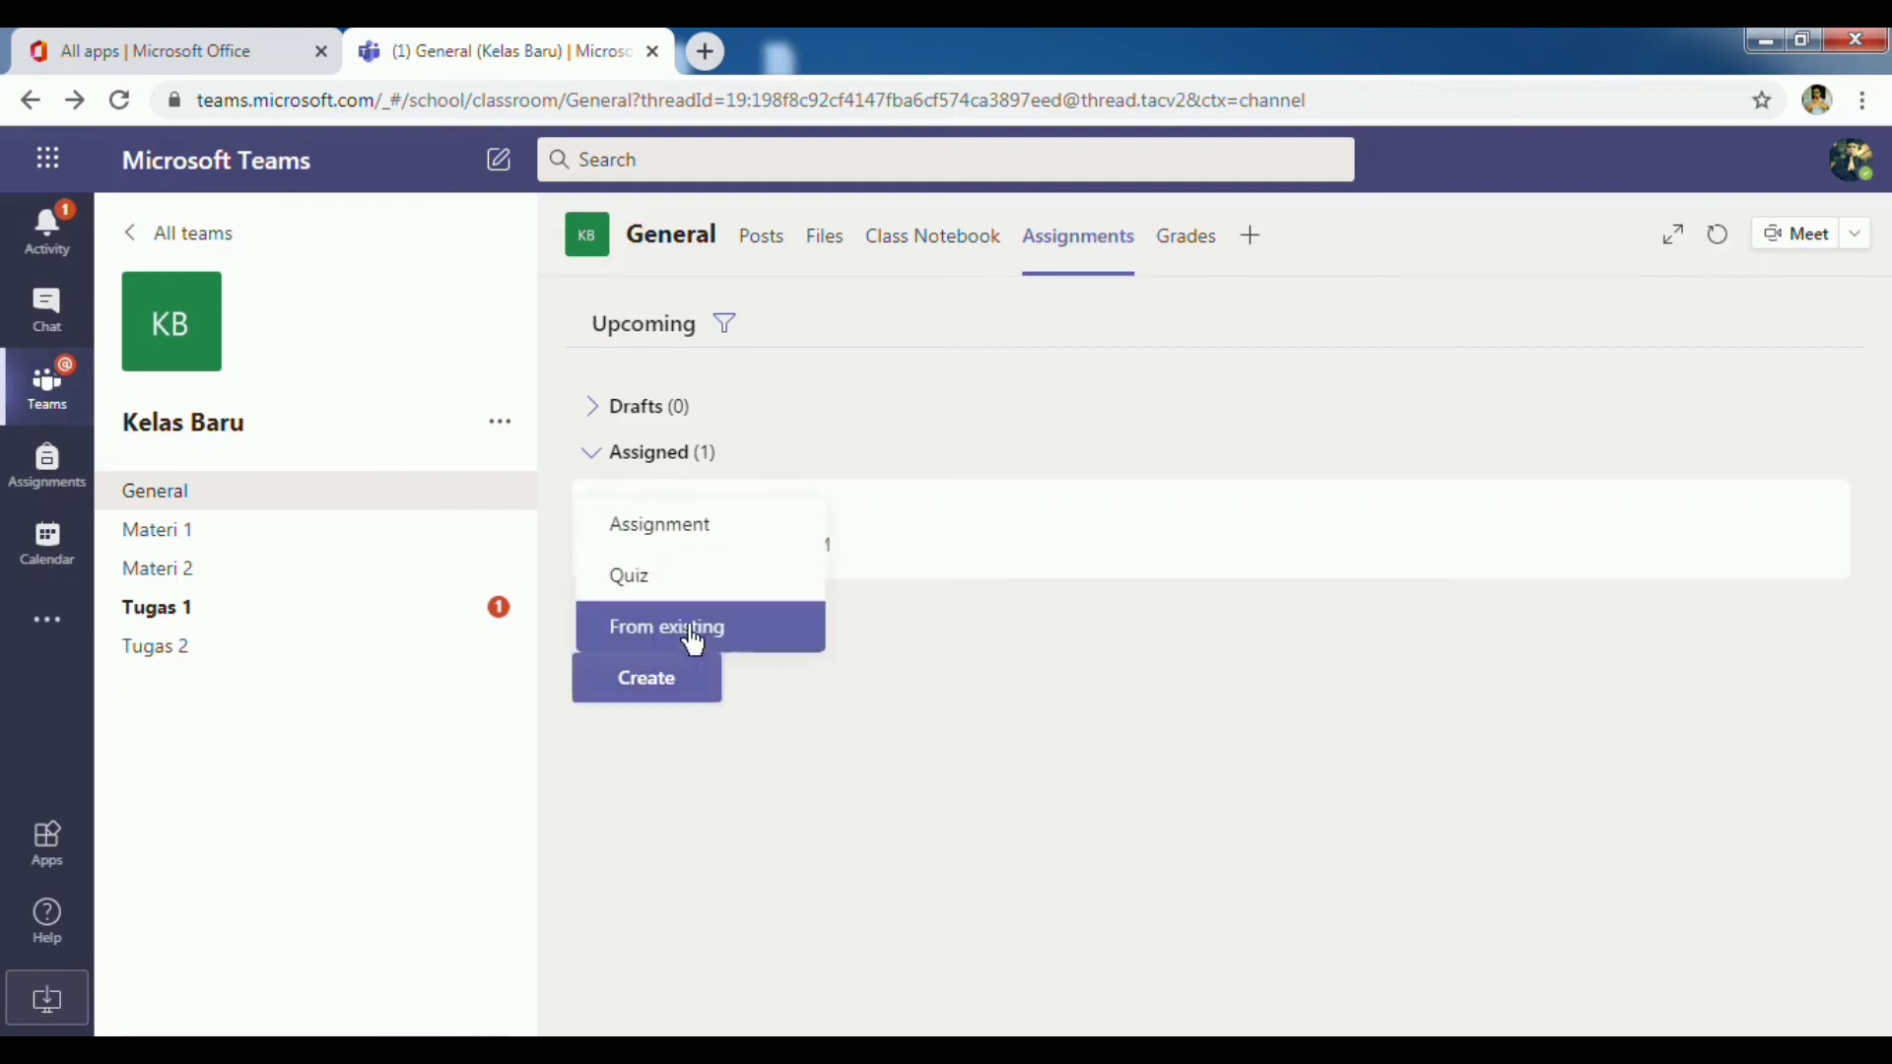
{"action": "left_click", "coordinate": [701, 537]}
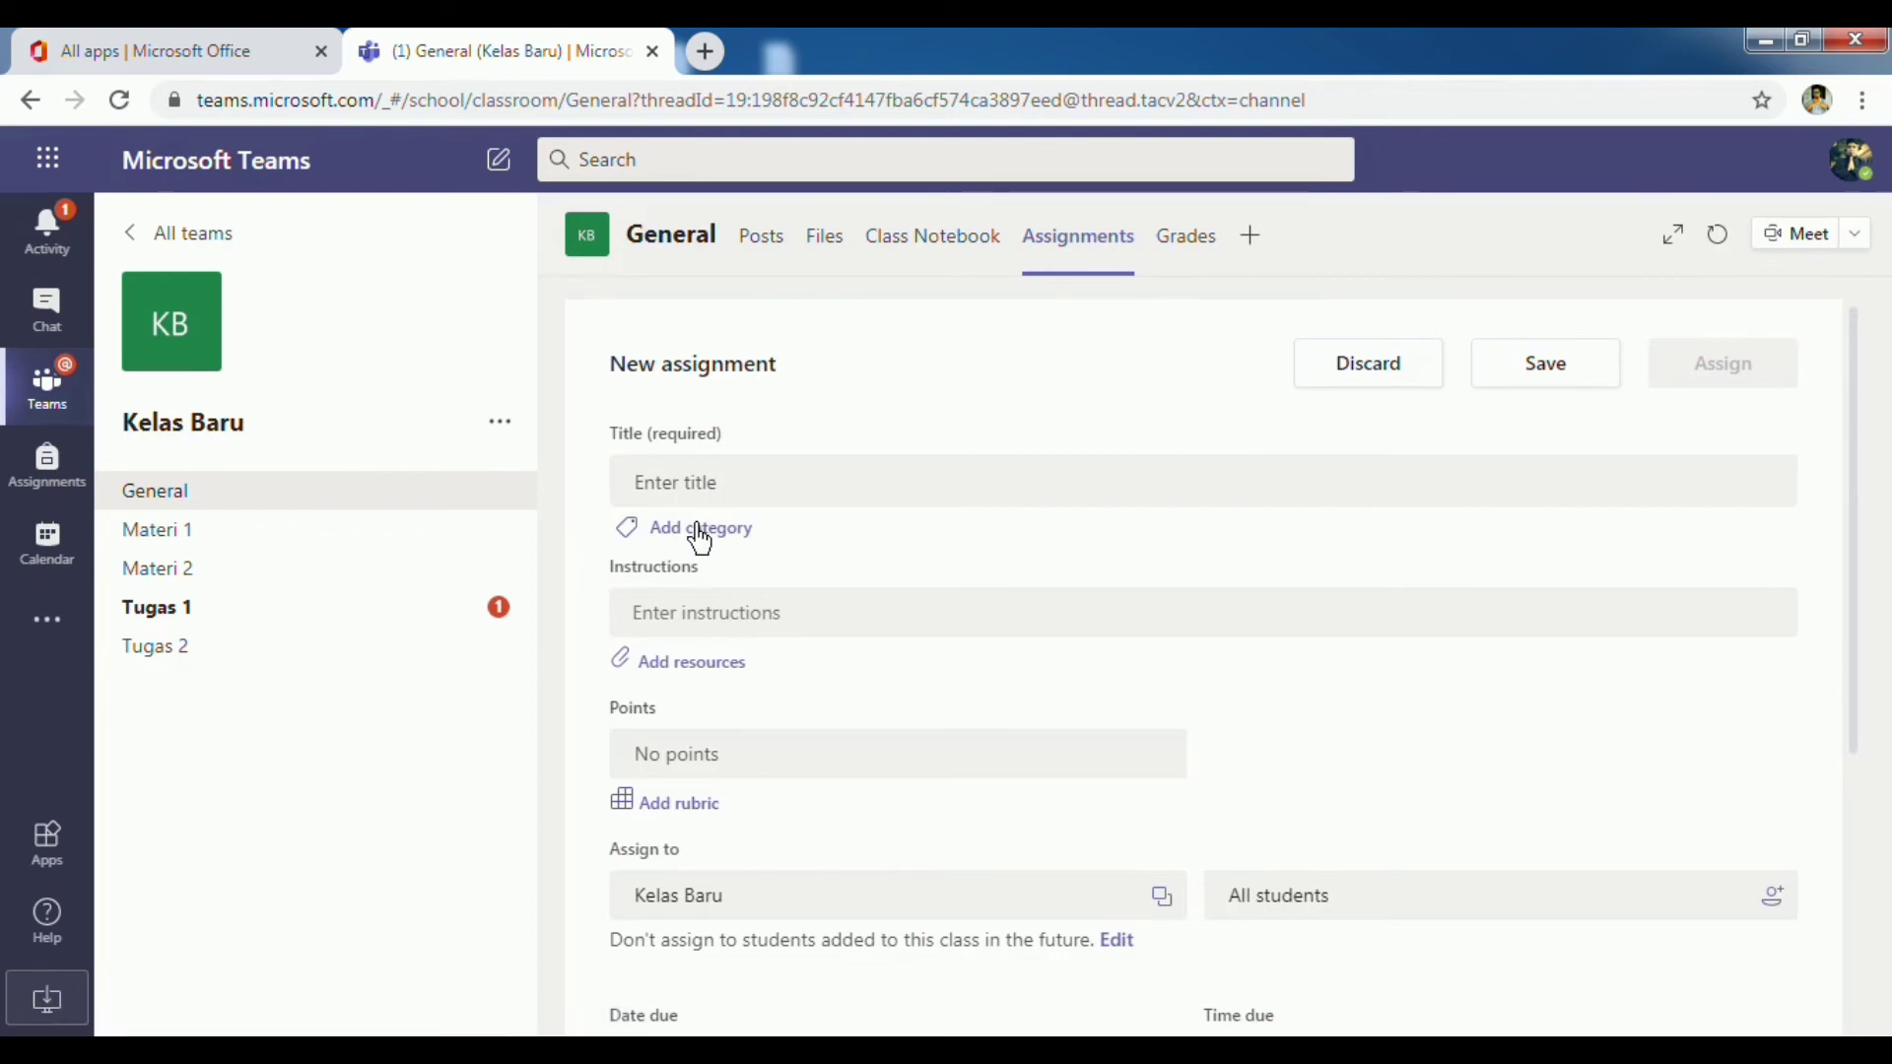
{"action": "left_click", "coordinate": [843, 509]}
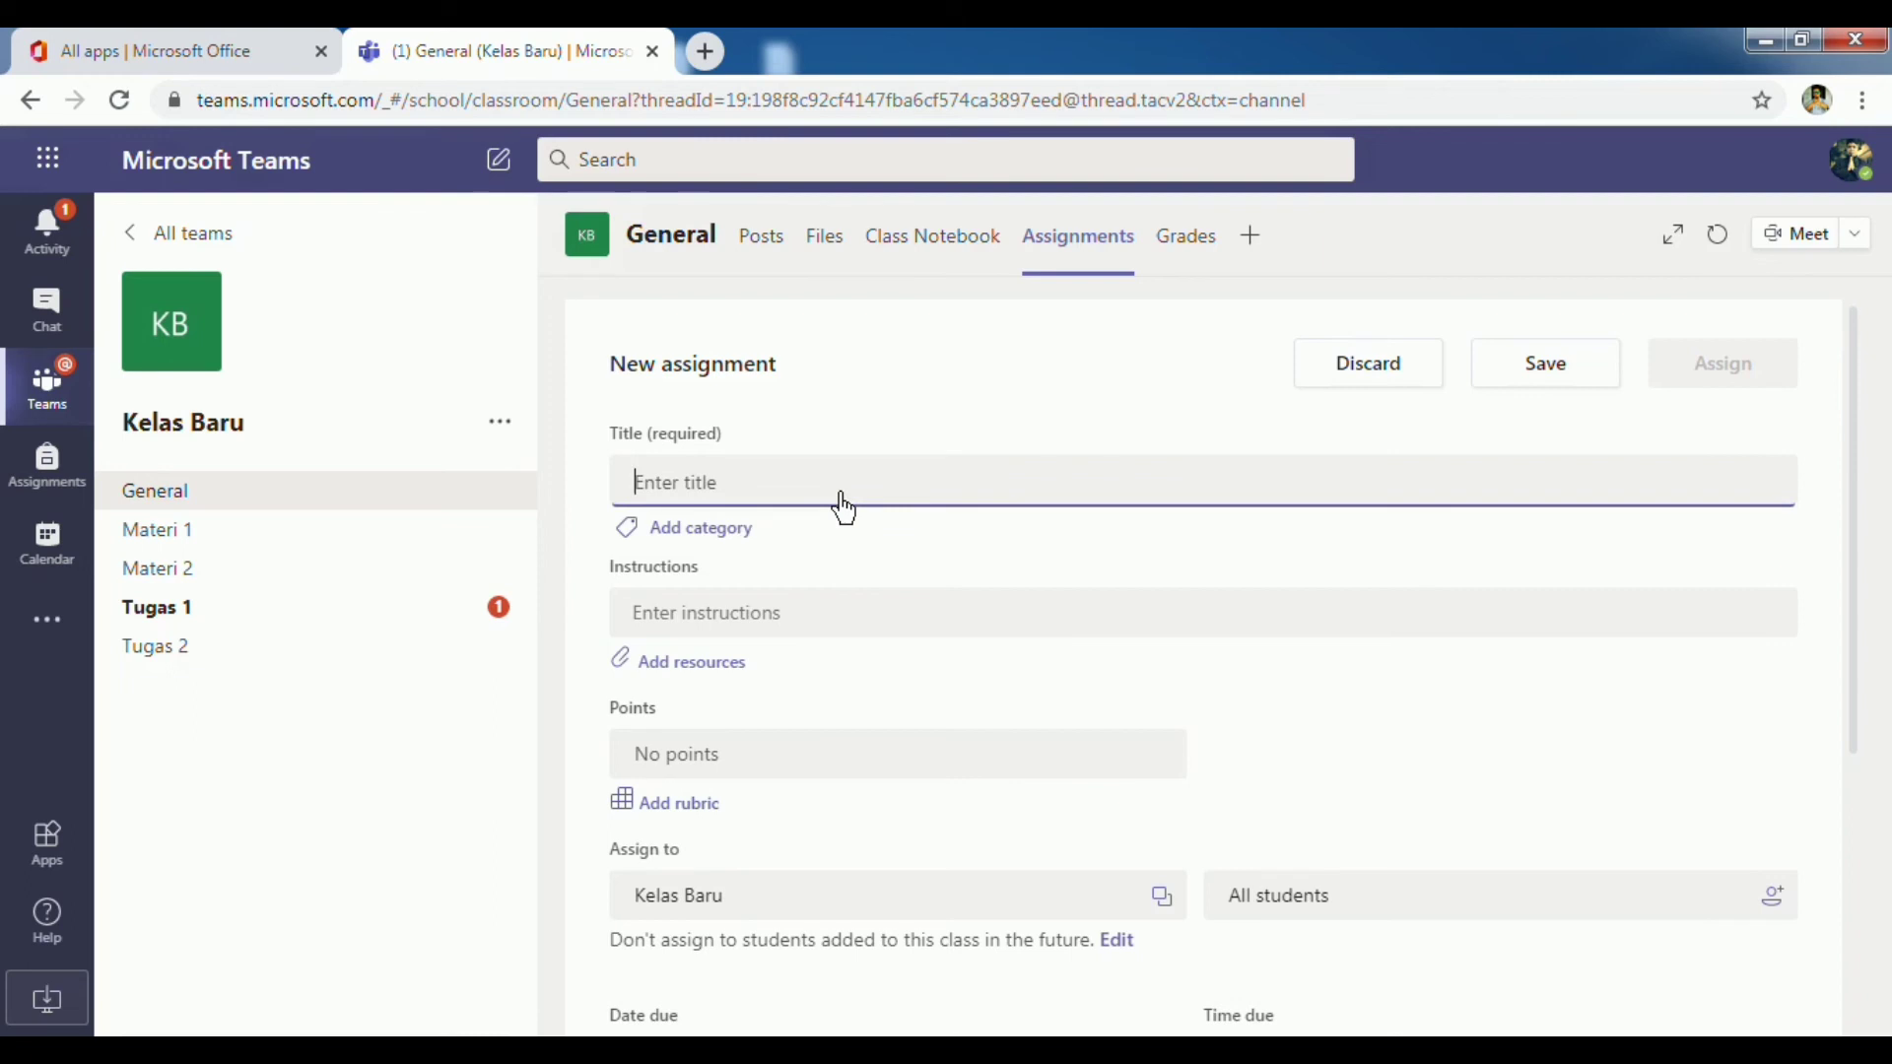
{"action": "type", "text": "Tugas 2"}
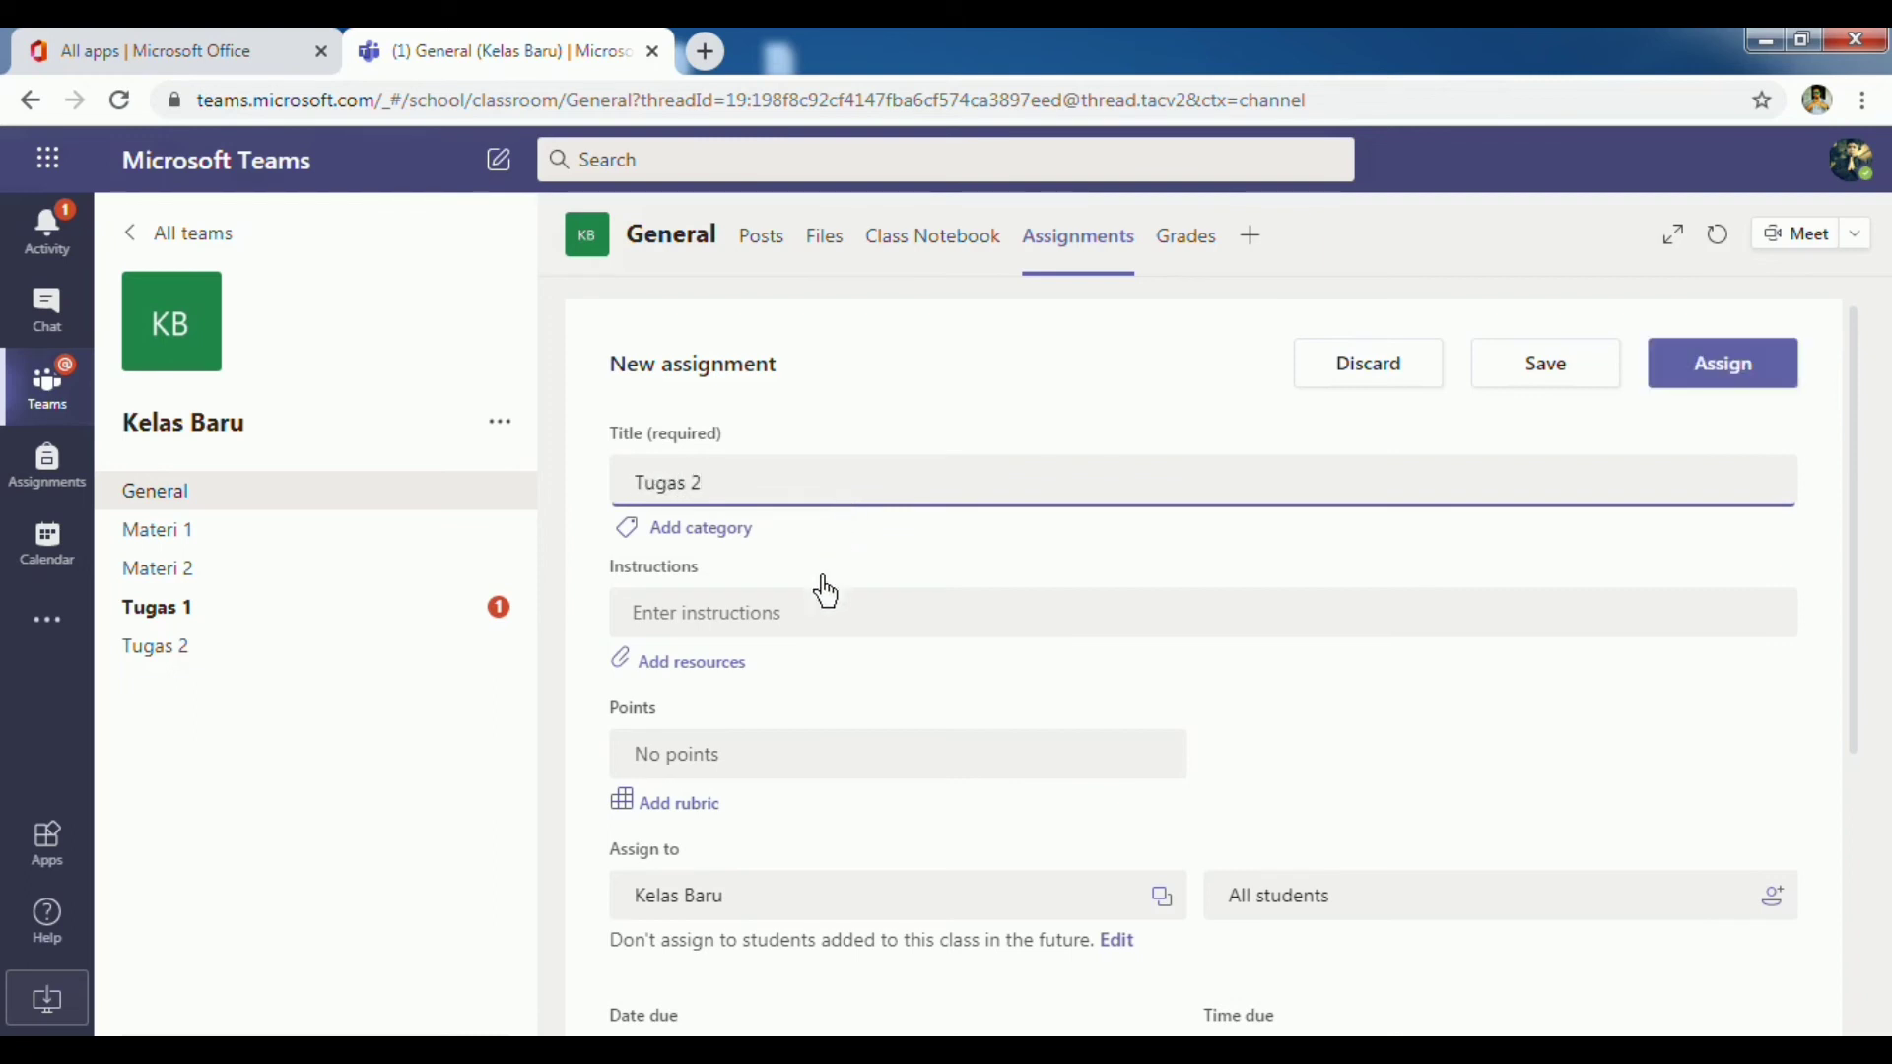
- Enter "Jawablah Pertanyaan dibawah ini" as the instructions of the Tugas 2 assignment
{"action": "left_click", "coordinate": [803, 621]}
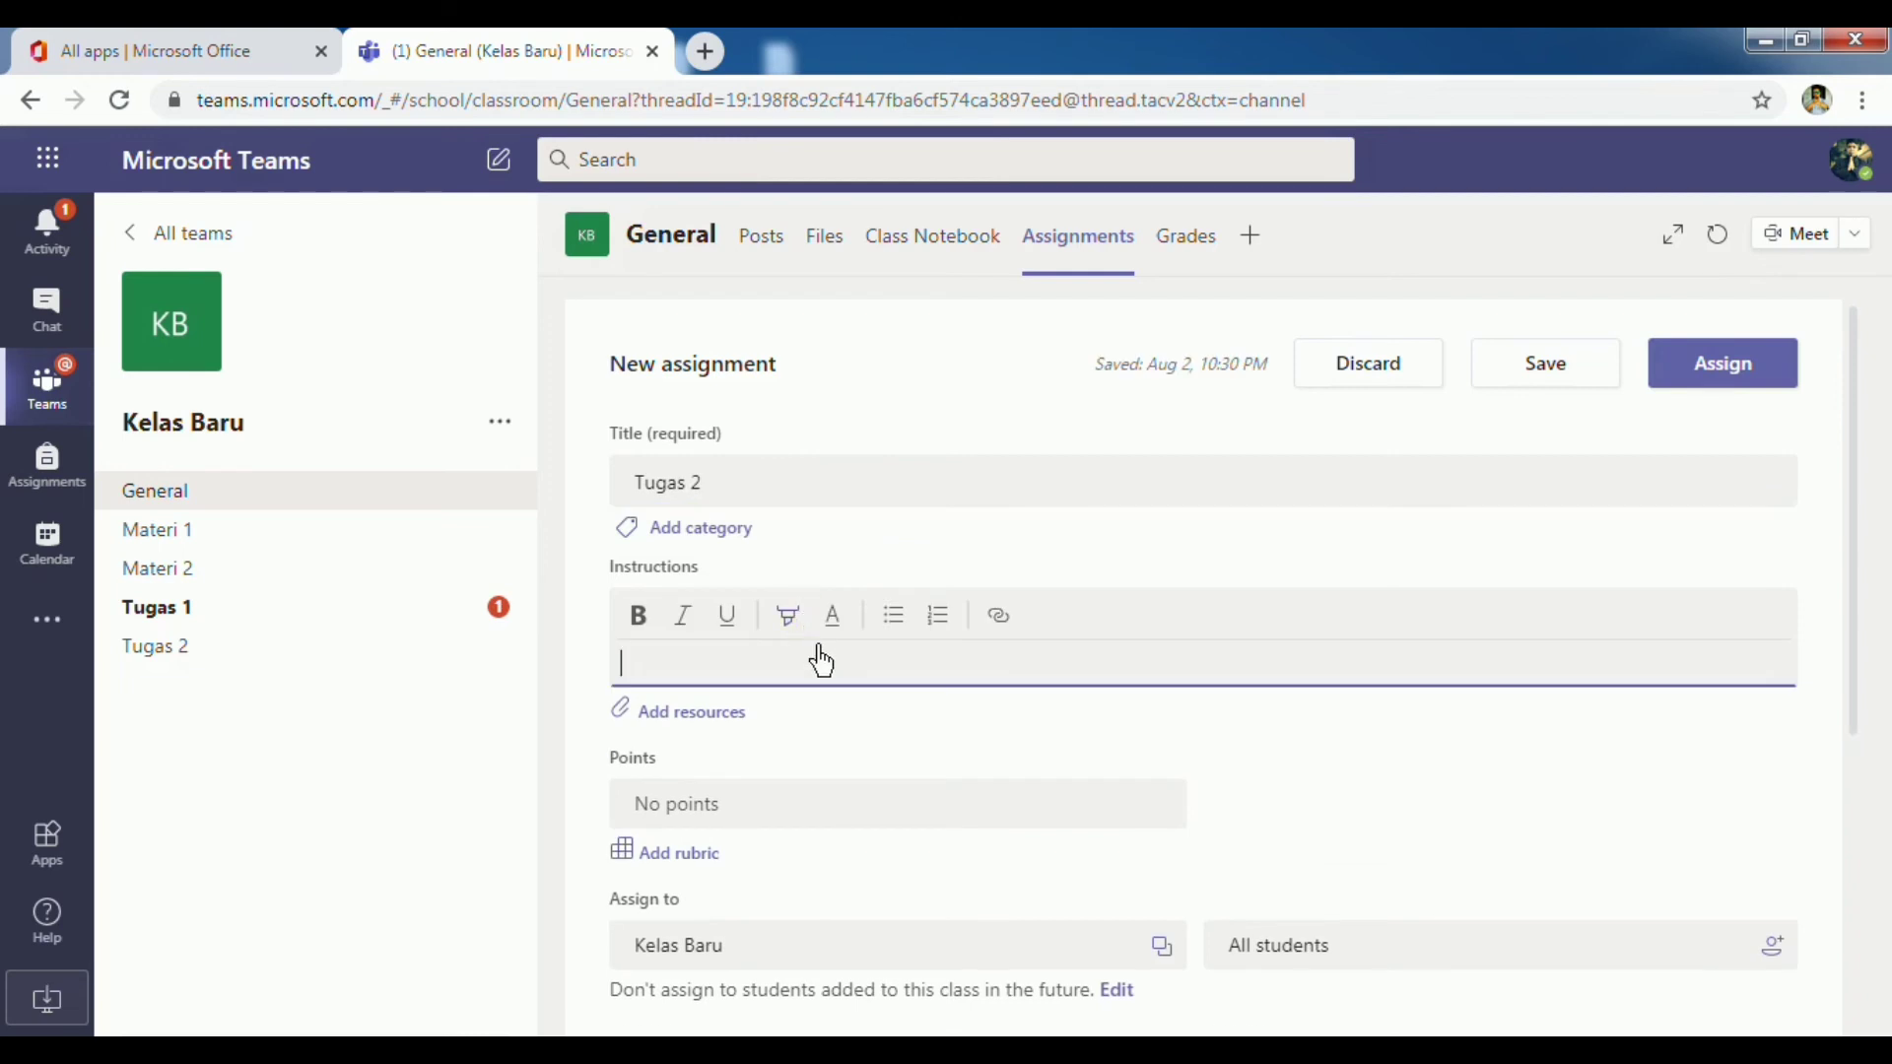
{"action": "type", "text": "Jawablah Pertanyaa"}
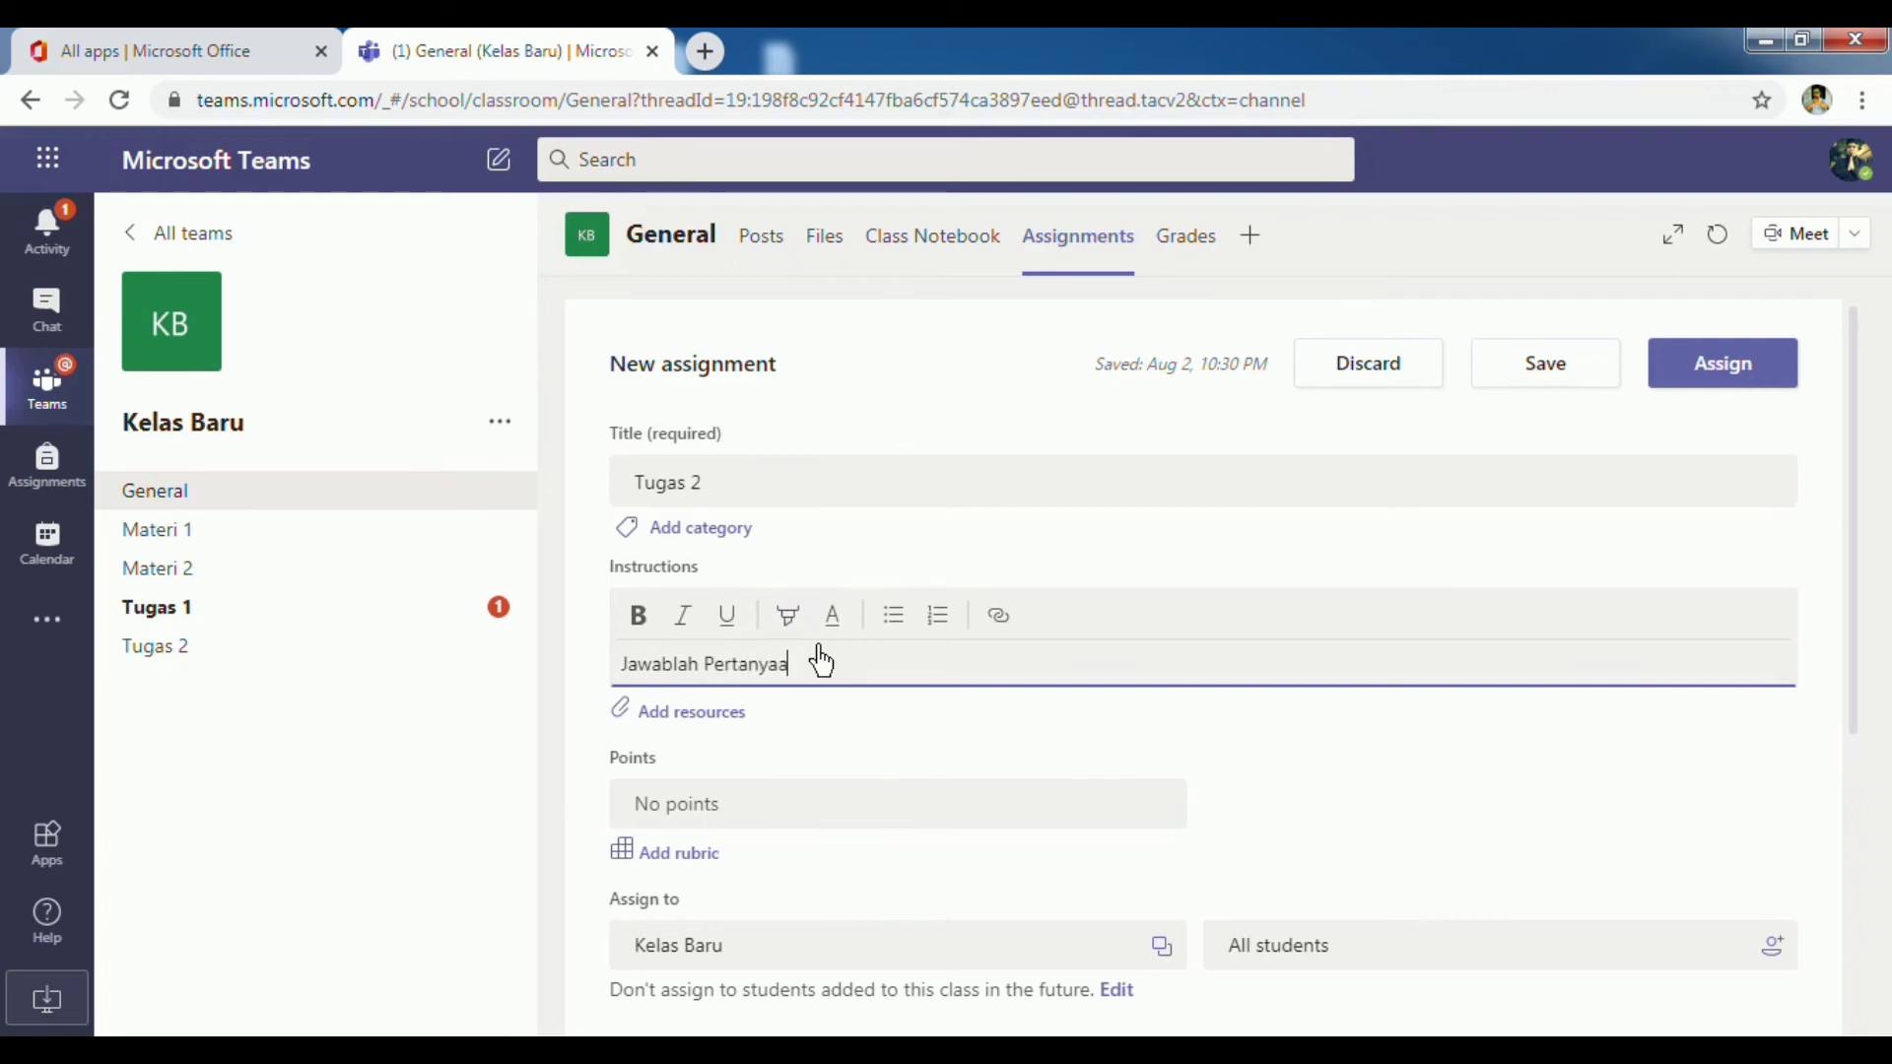
{"action": "type", "text": "n di bawah ini"}
- Attach the Word document Soal Assigment Non Rubrik.docx from OneDrive as a resource of the Tugas 2 assignment
{"action": "scroll", "coordinate": [820, 661], "scroll_direction": "down", "scroll_amount": 2}
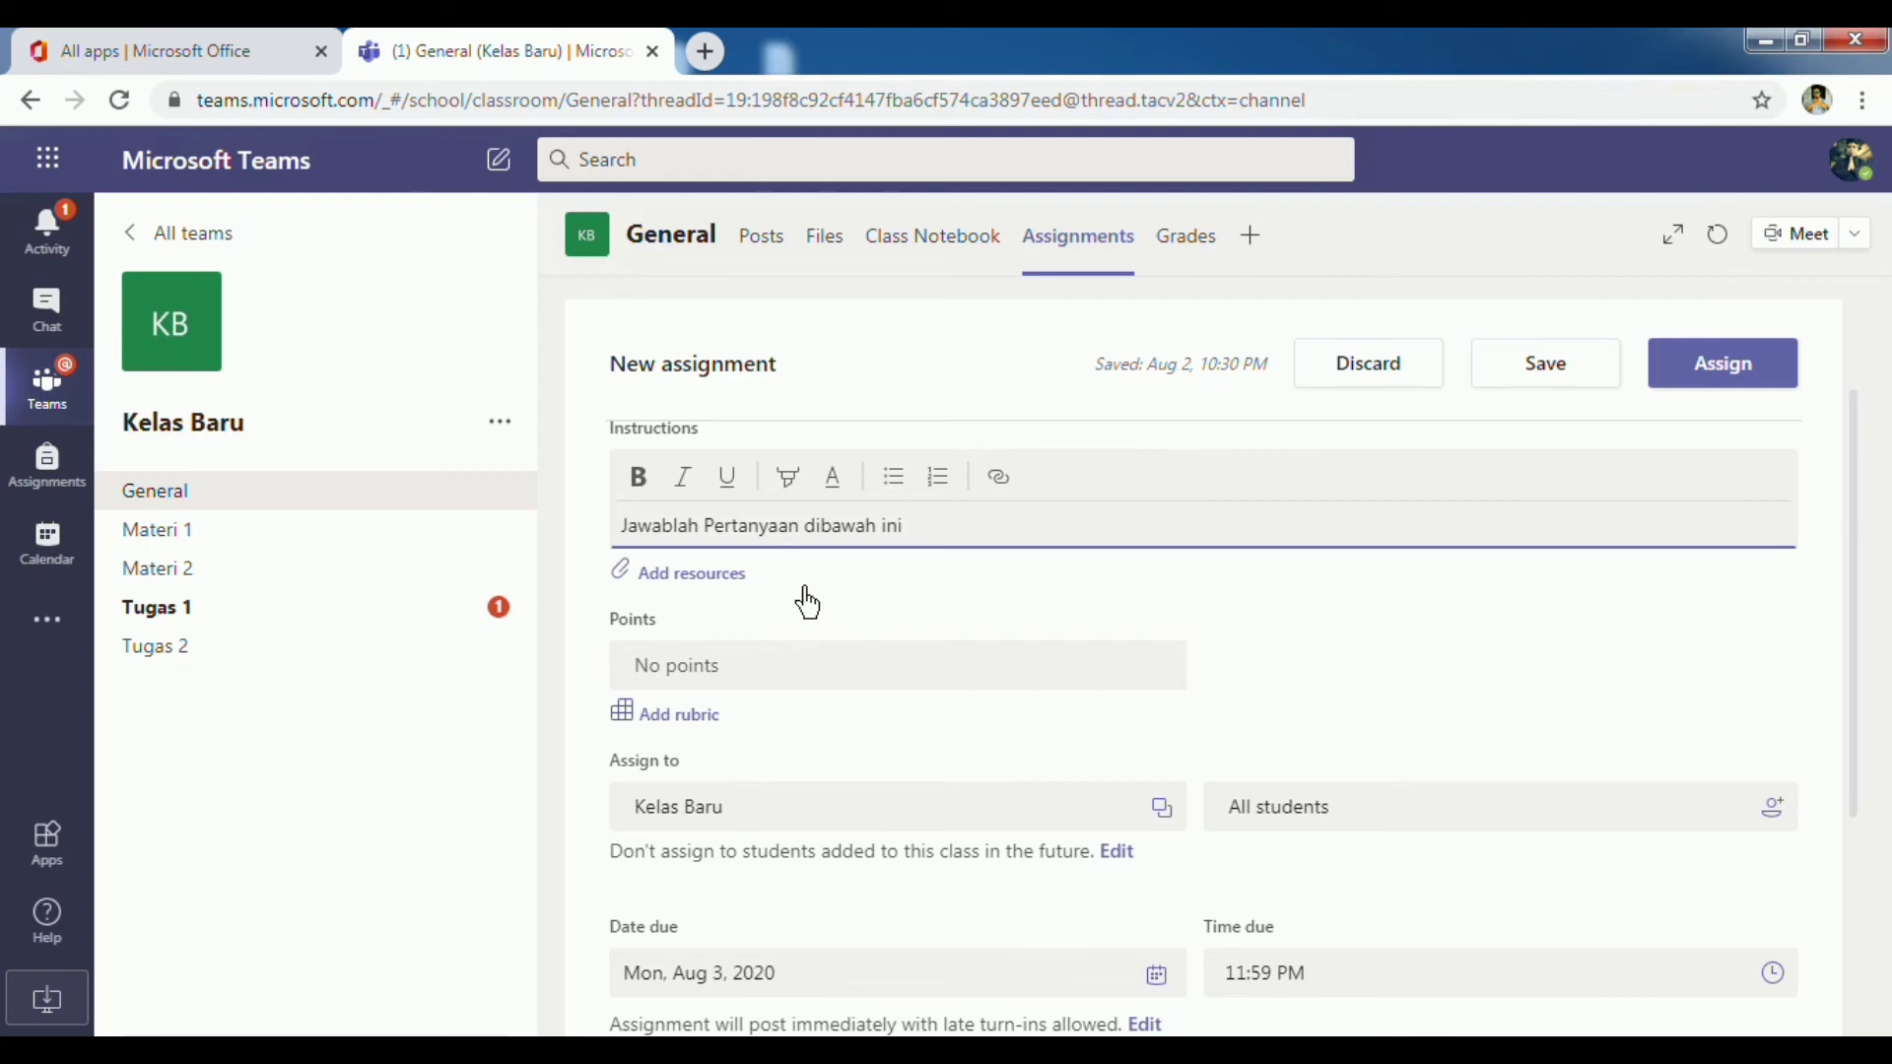
{"action": "left_click", "coordinate": [726, 592]}
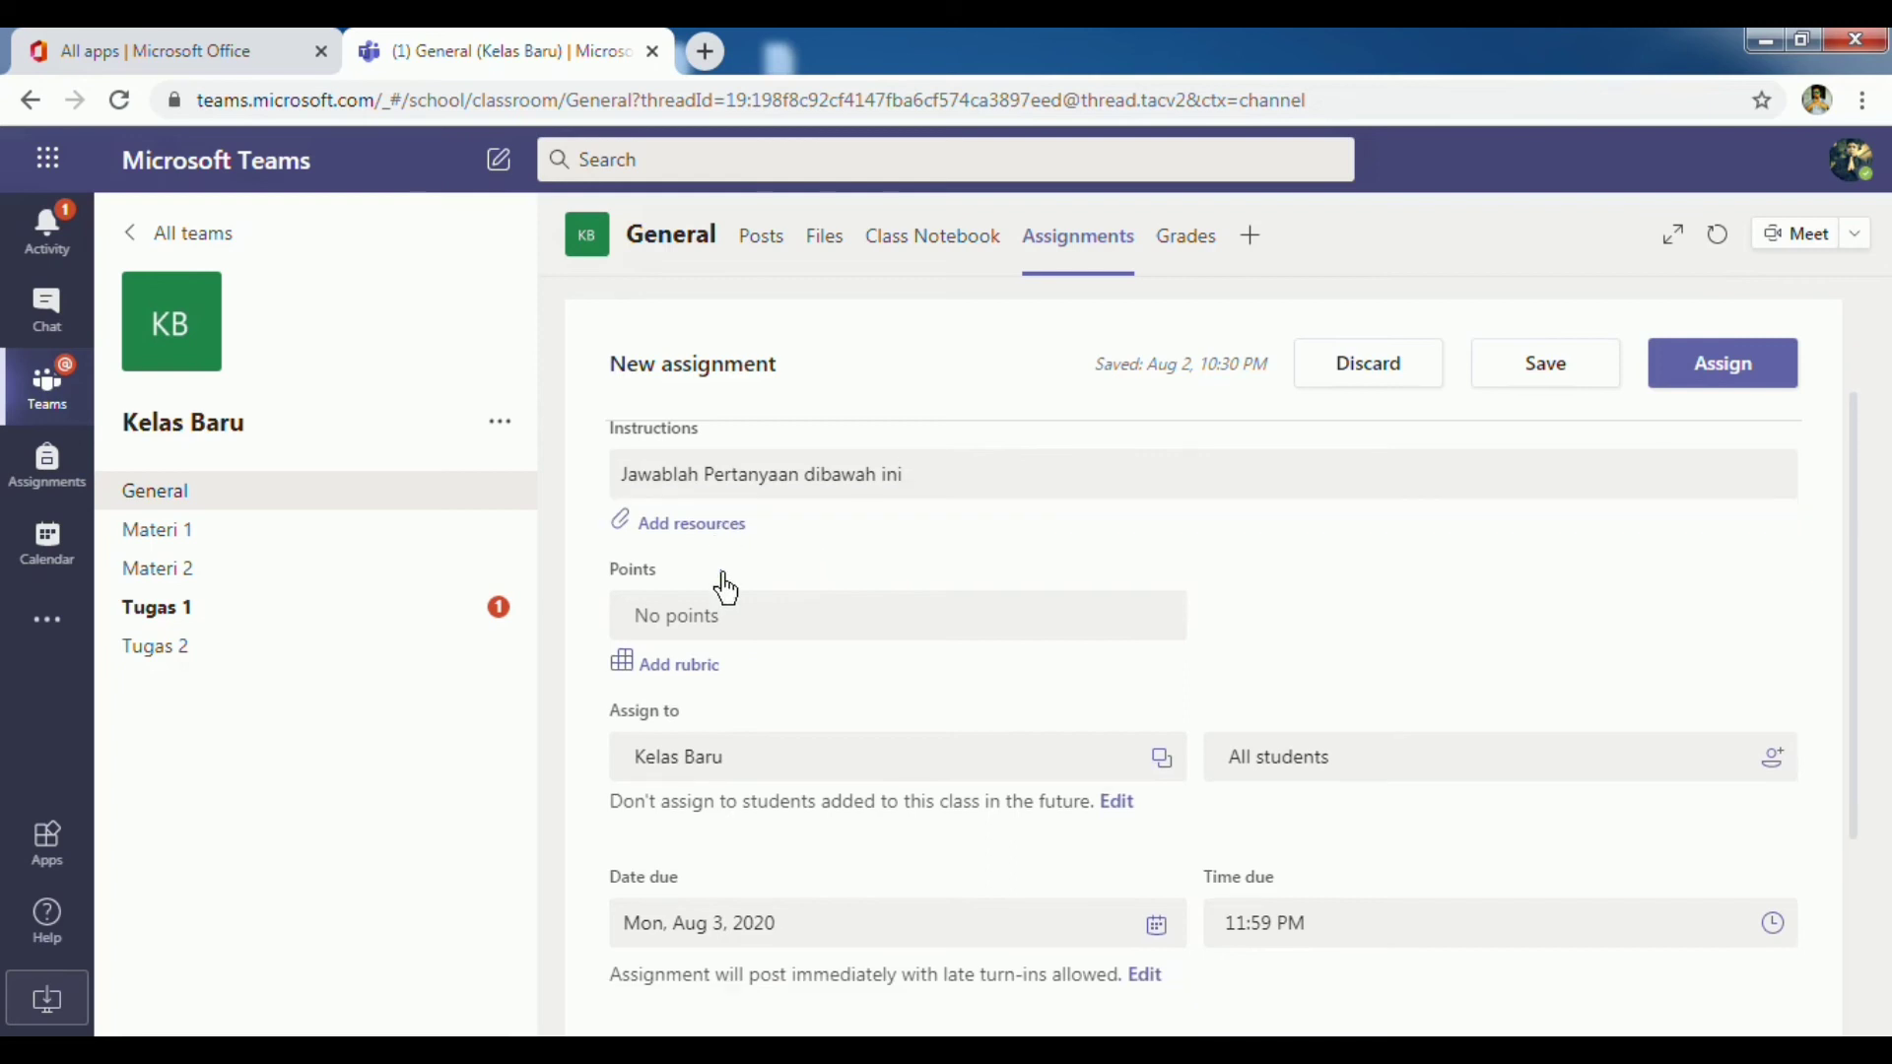
{"action": "left_click", "coordinate": [713, 526]}
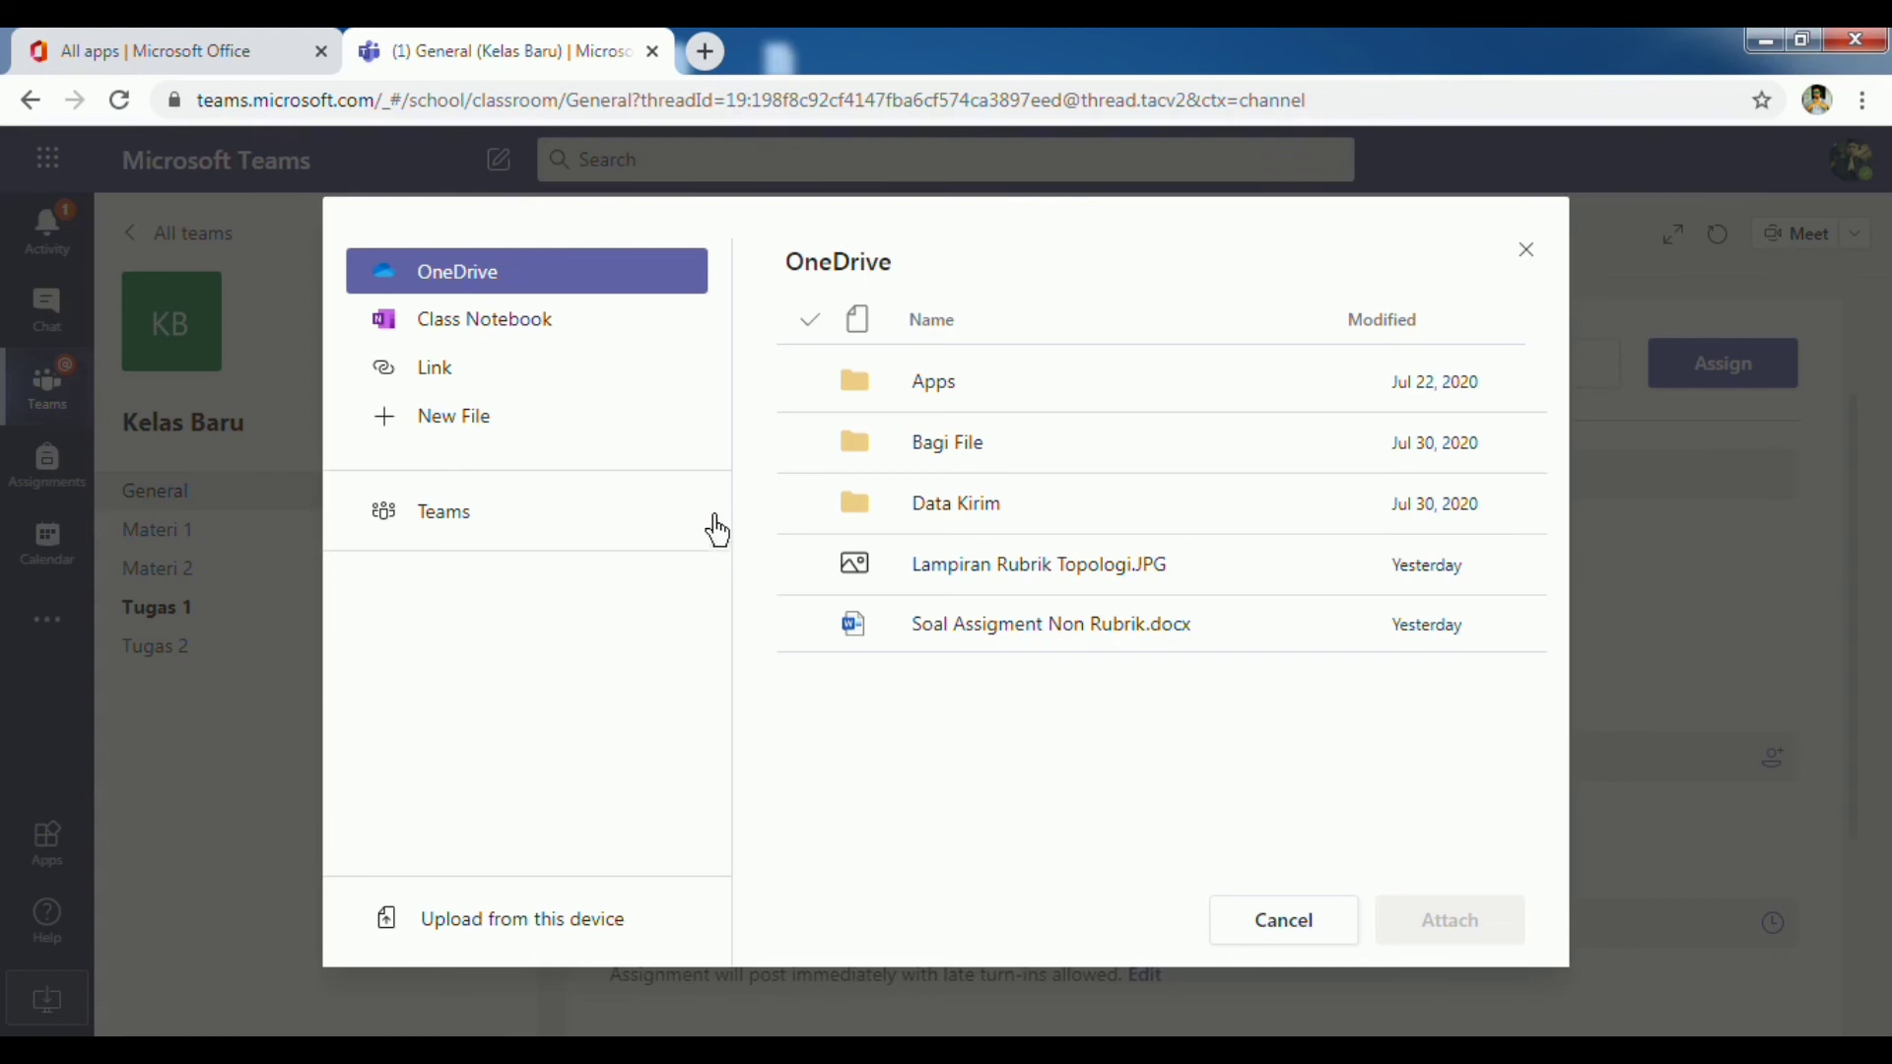
{"action": "left_click", "coordinate": [621, 272]}
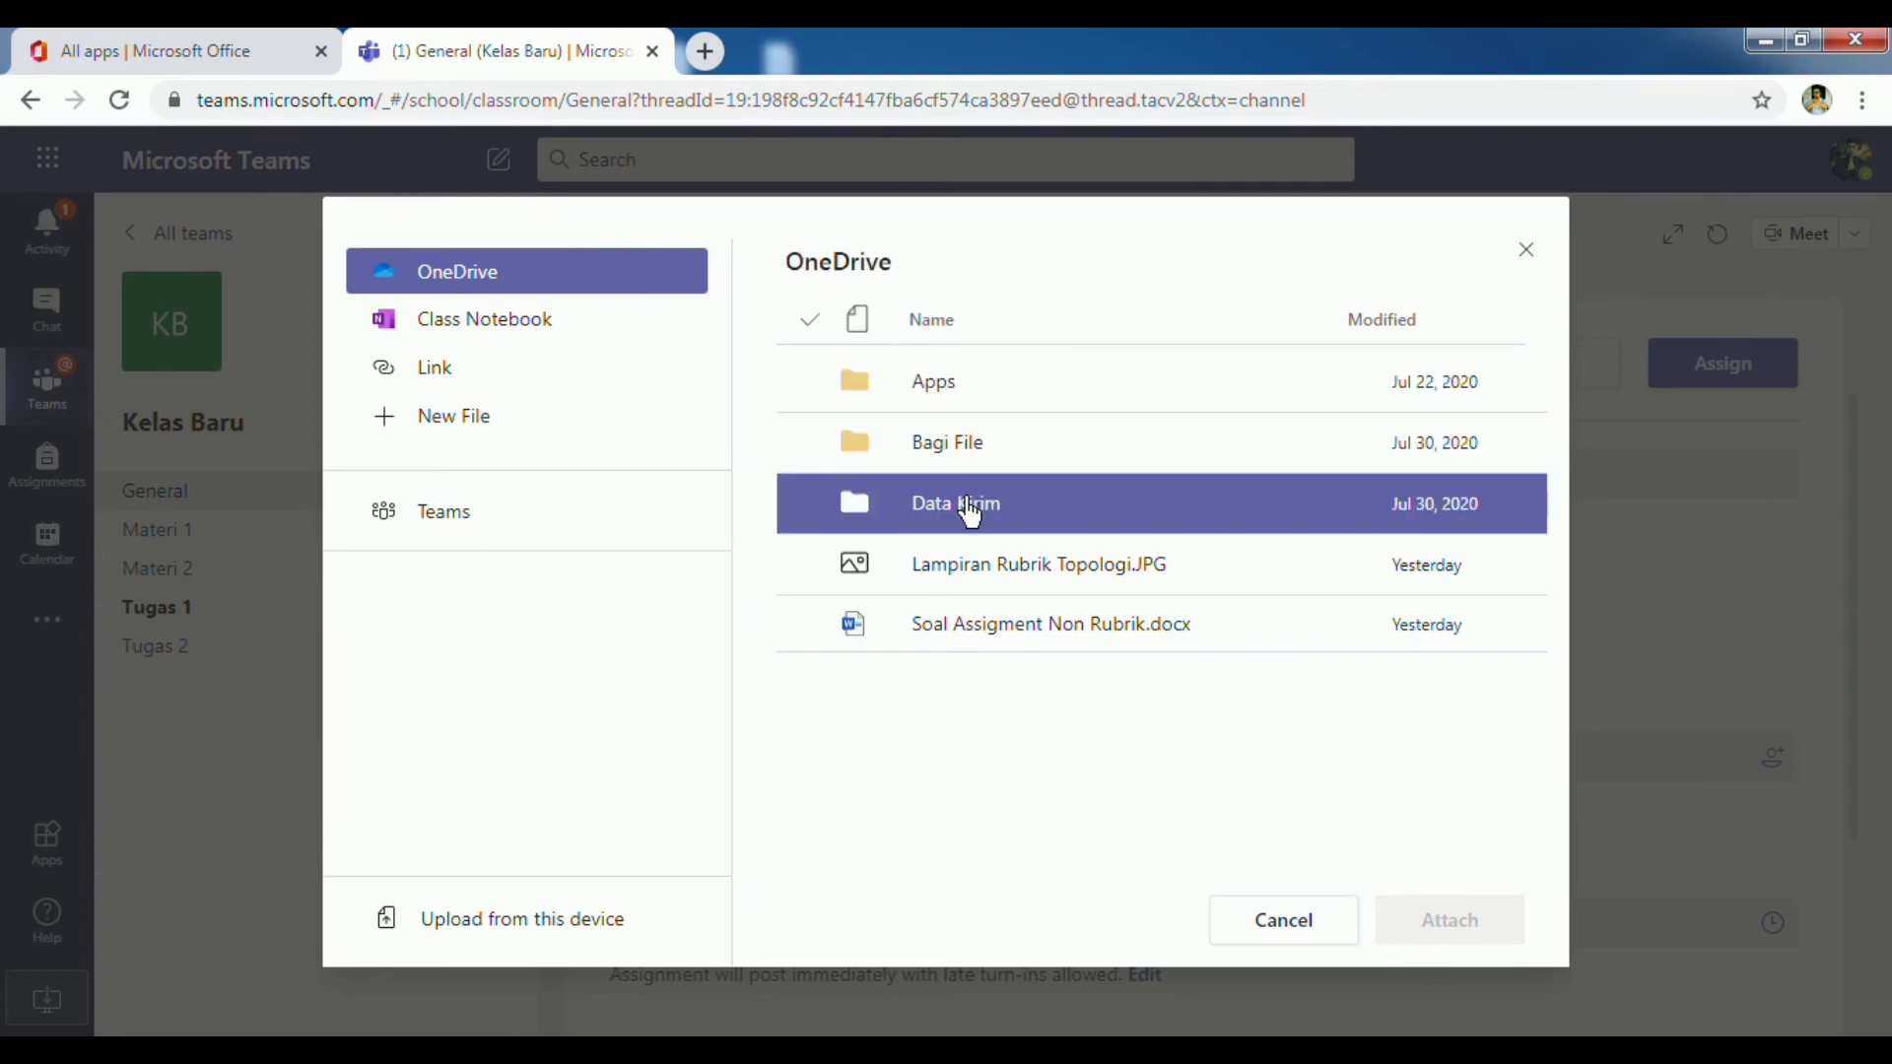
{"action": "left_click", "coordinate": [1204, 650]}
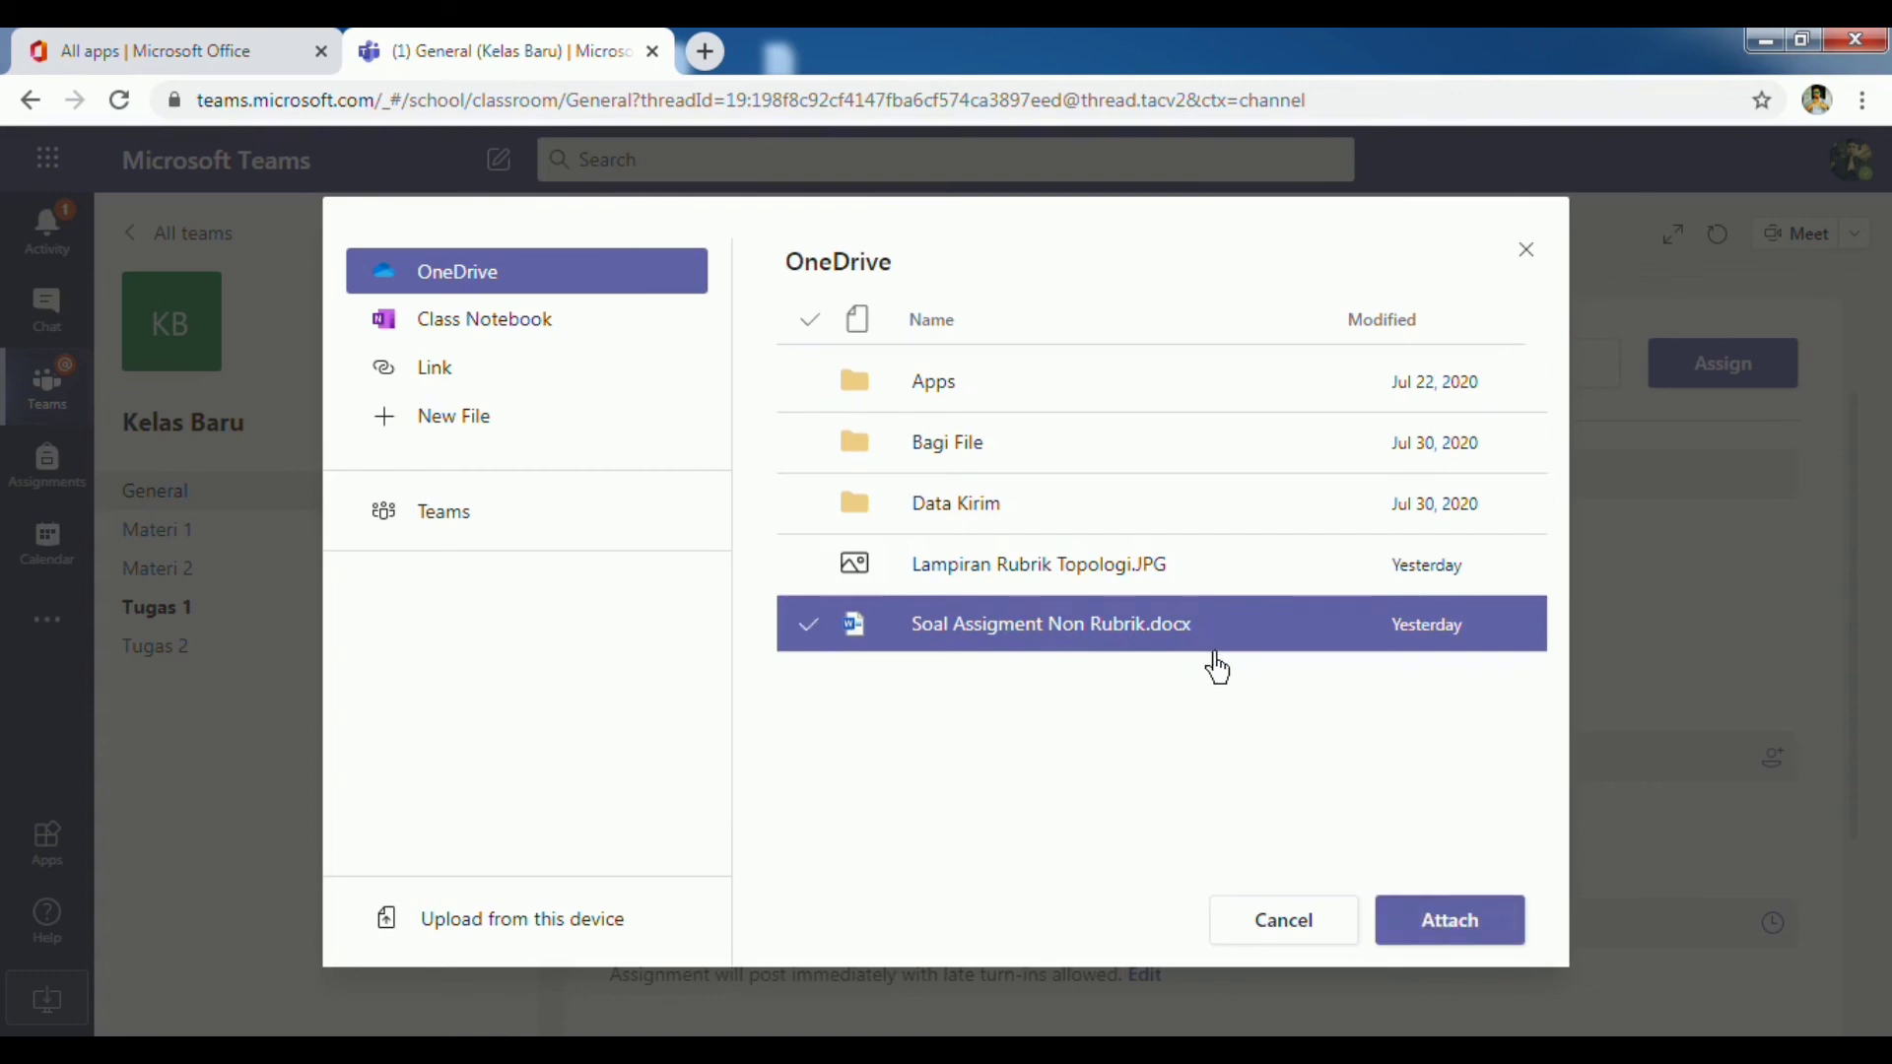
{"action": "left_click", "coordinate": [1441, 926]}
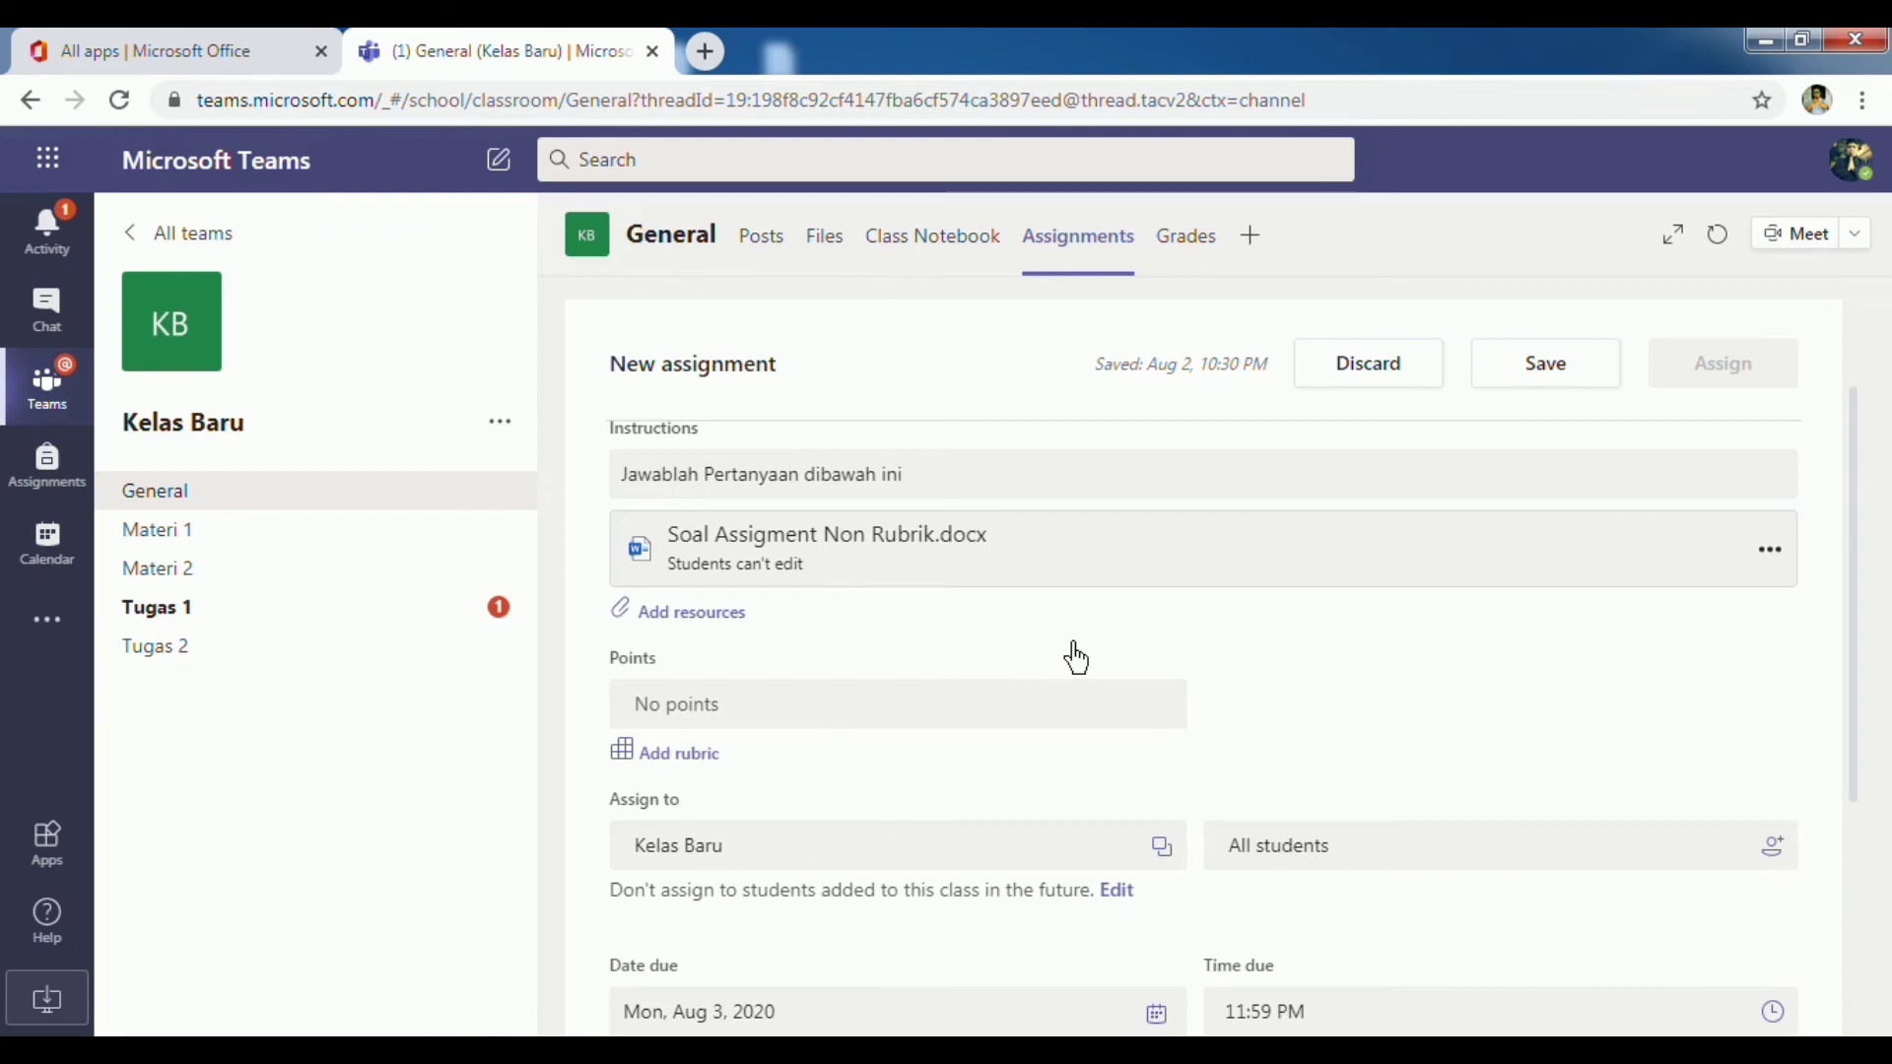
- Set the assignment's points to 100 and have it assigned to all students added to this class in the future
{"action": "left_click", "coordinate": [681, 721]}
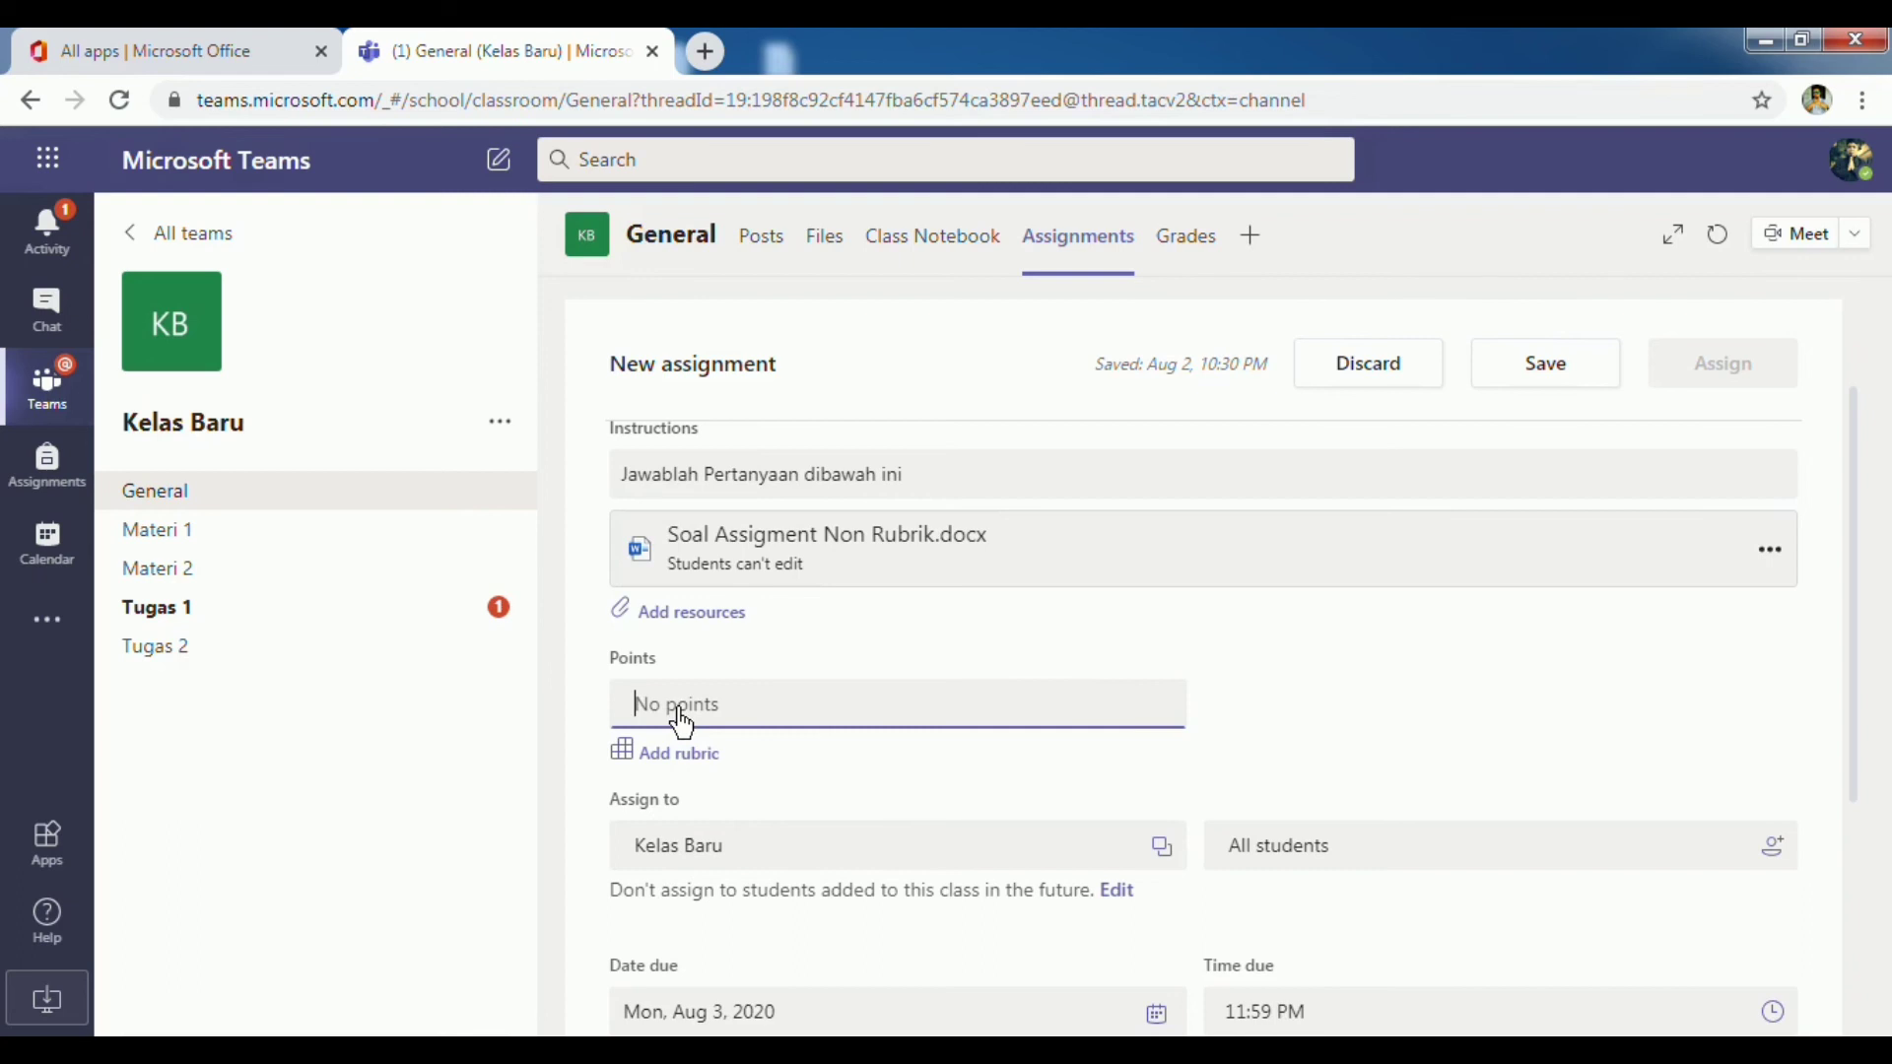
{"action": "type", "text": "100"}
{"action": "scroll", "coordinate": [681, 722], "scroll_direction": "down", "scroll_amount": 2}
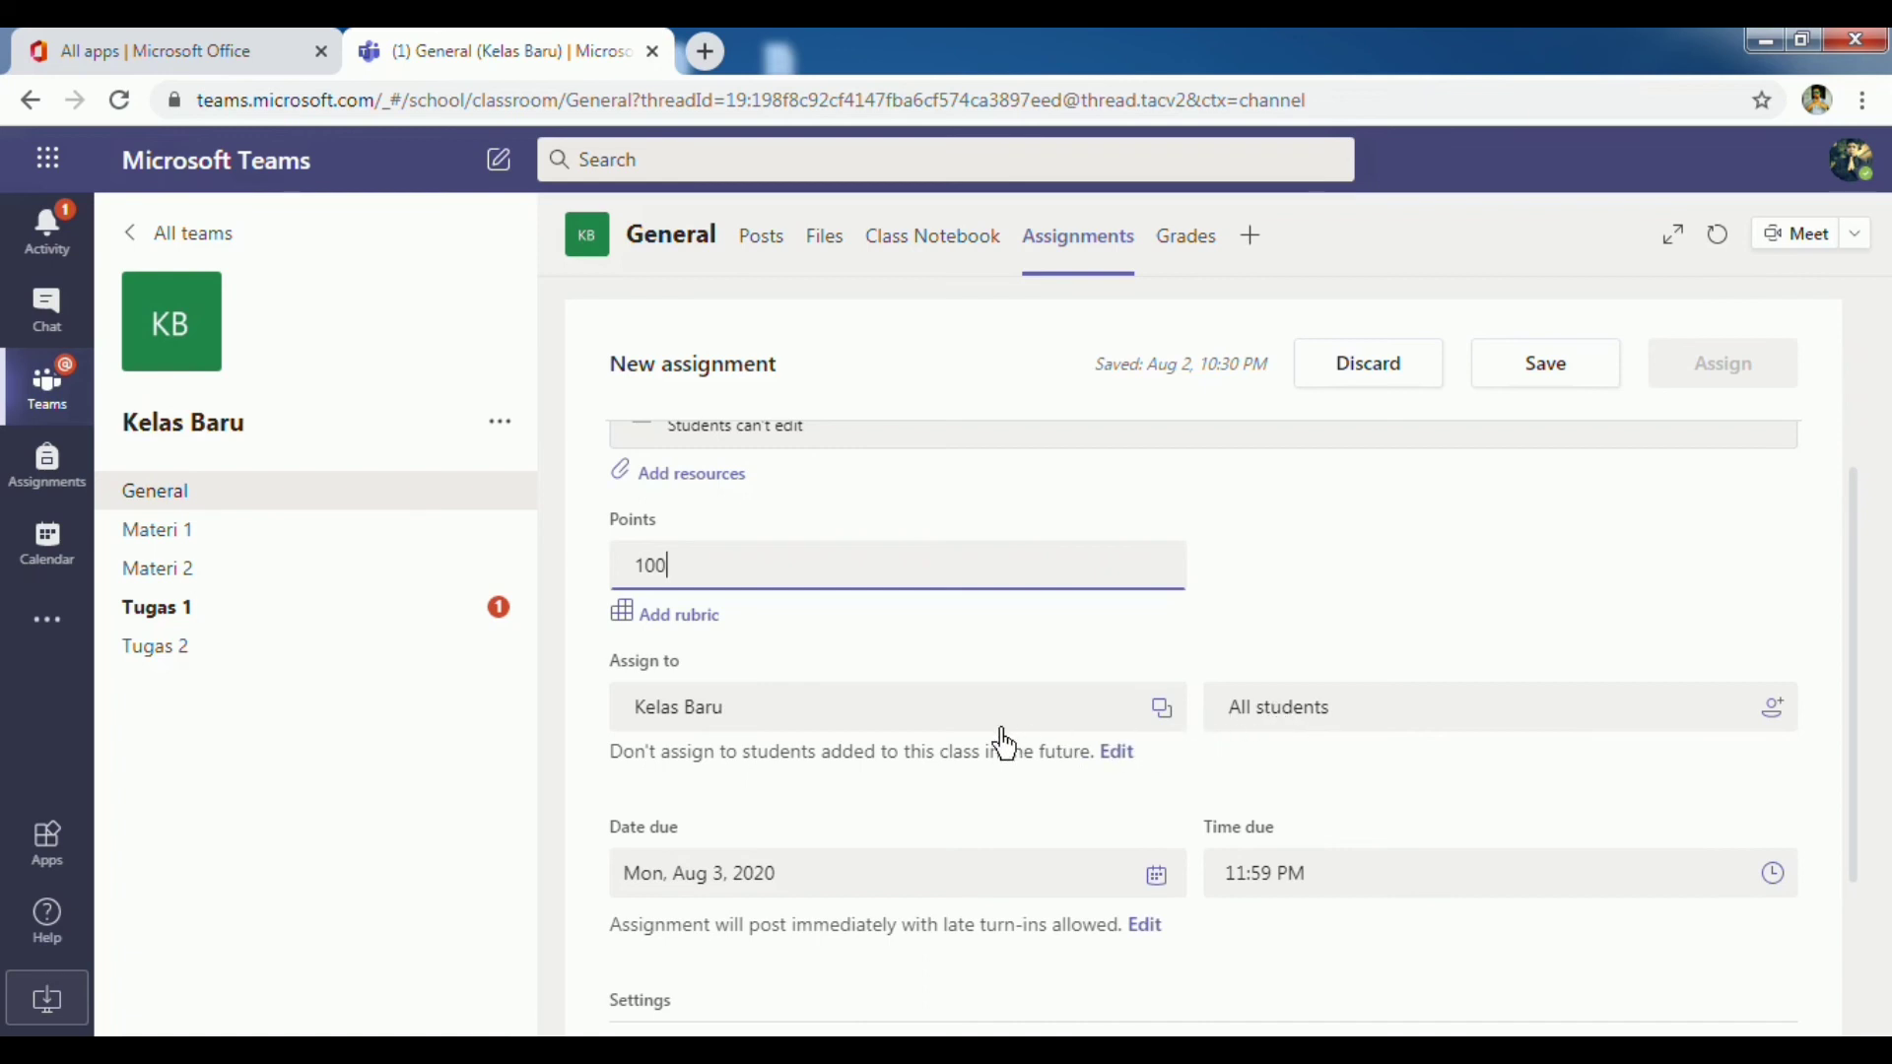
{"action": "left_click", "coordinate": [1118, 755]}
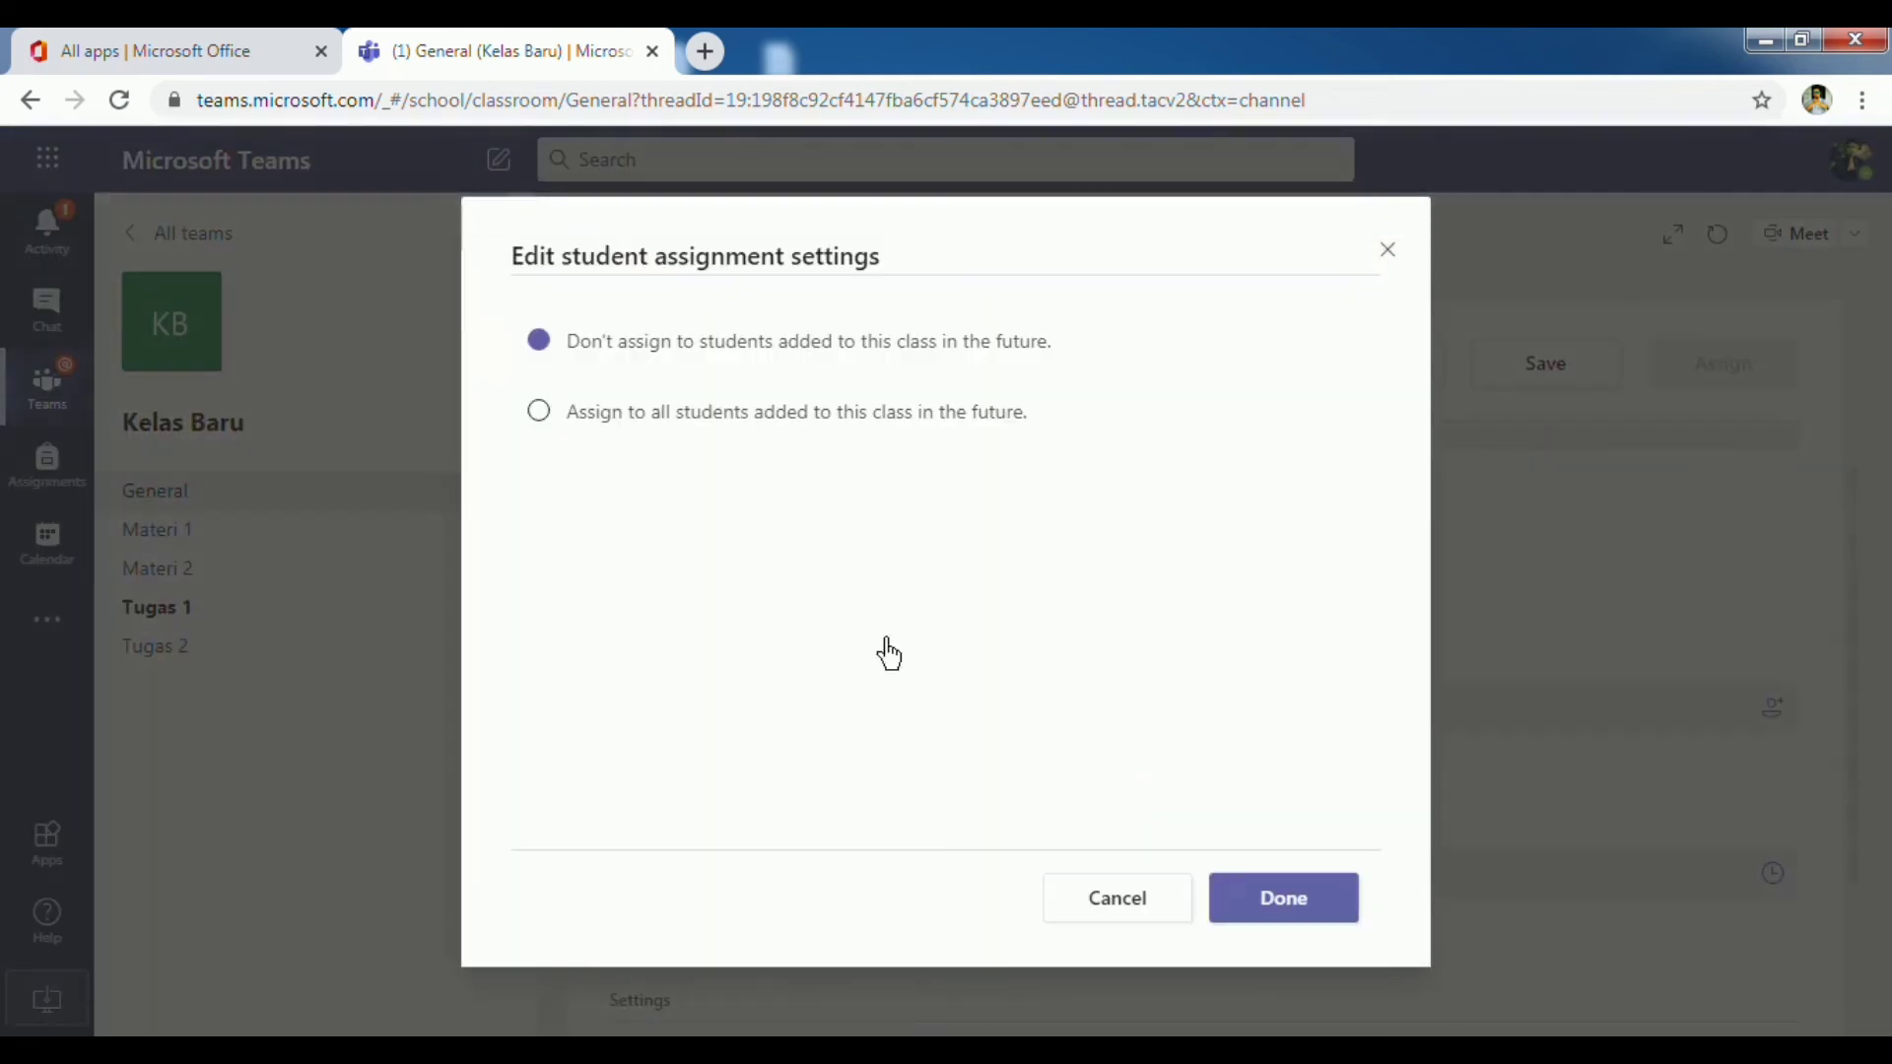
{"action": "left_click", "coordinate": [540, 414]}
{"action": "left_click", "coordinate": [1277, 900]}
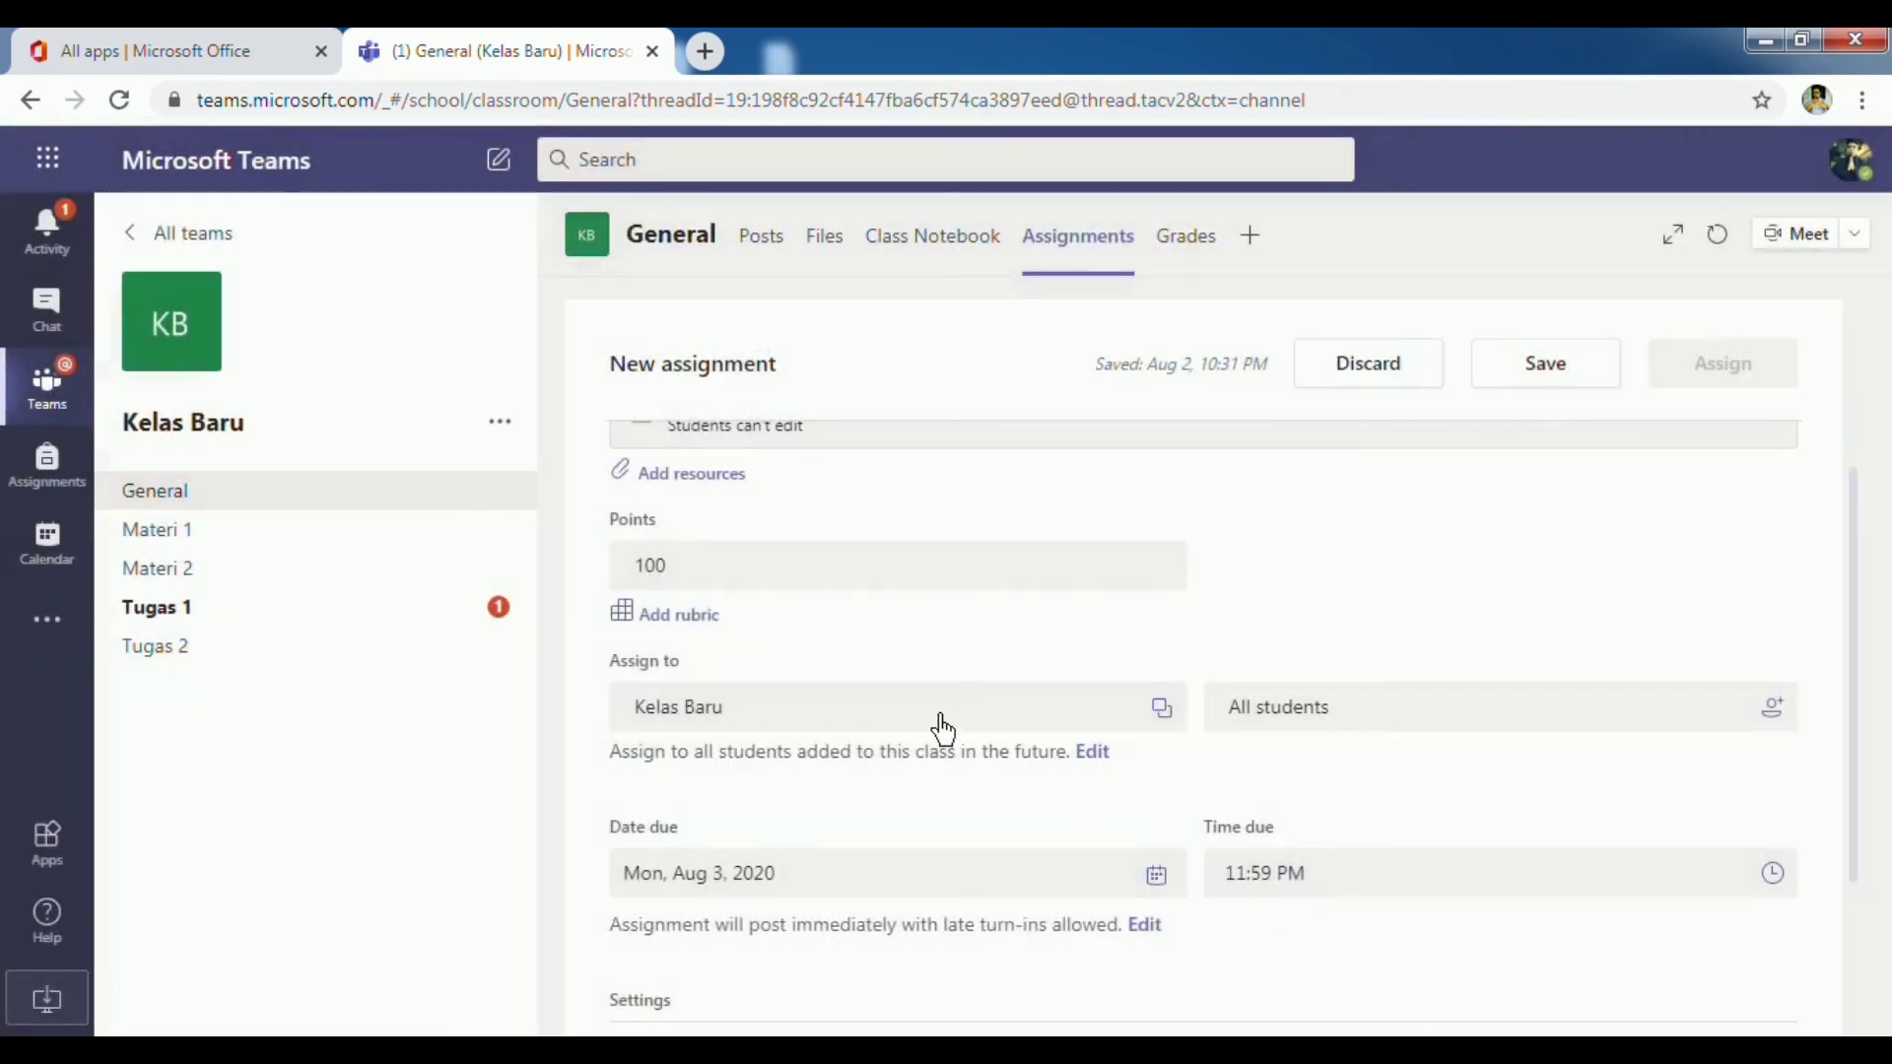
- Enable a close date in the assignment timeline and set it to Thu, Aug 6, 2020
{"action": "scroll", "coordinate": [942, 727], "scroll_direction": "down", "scroll_amount": 3}
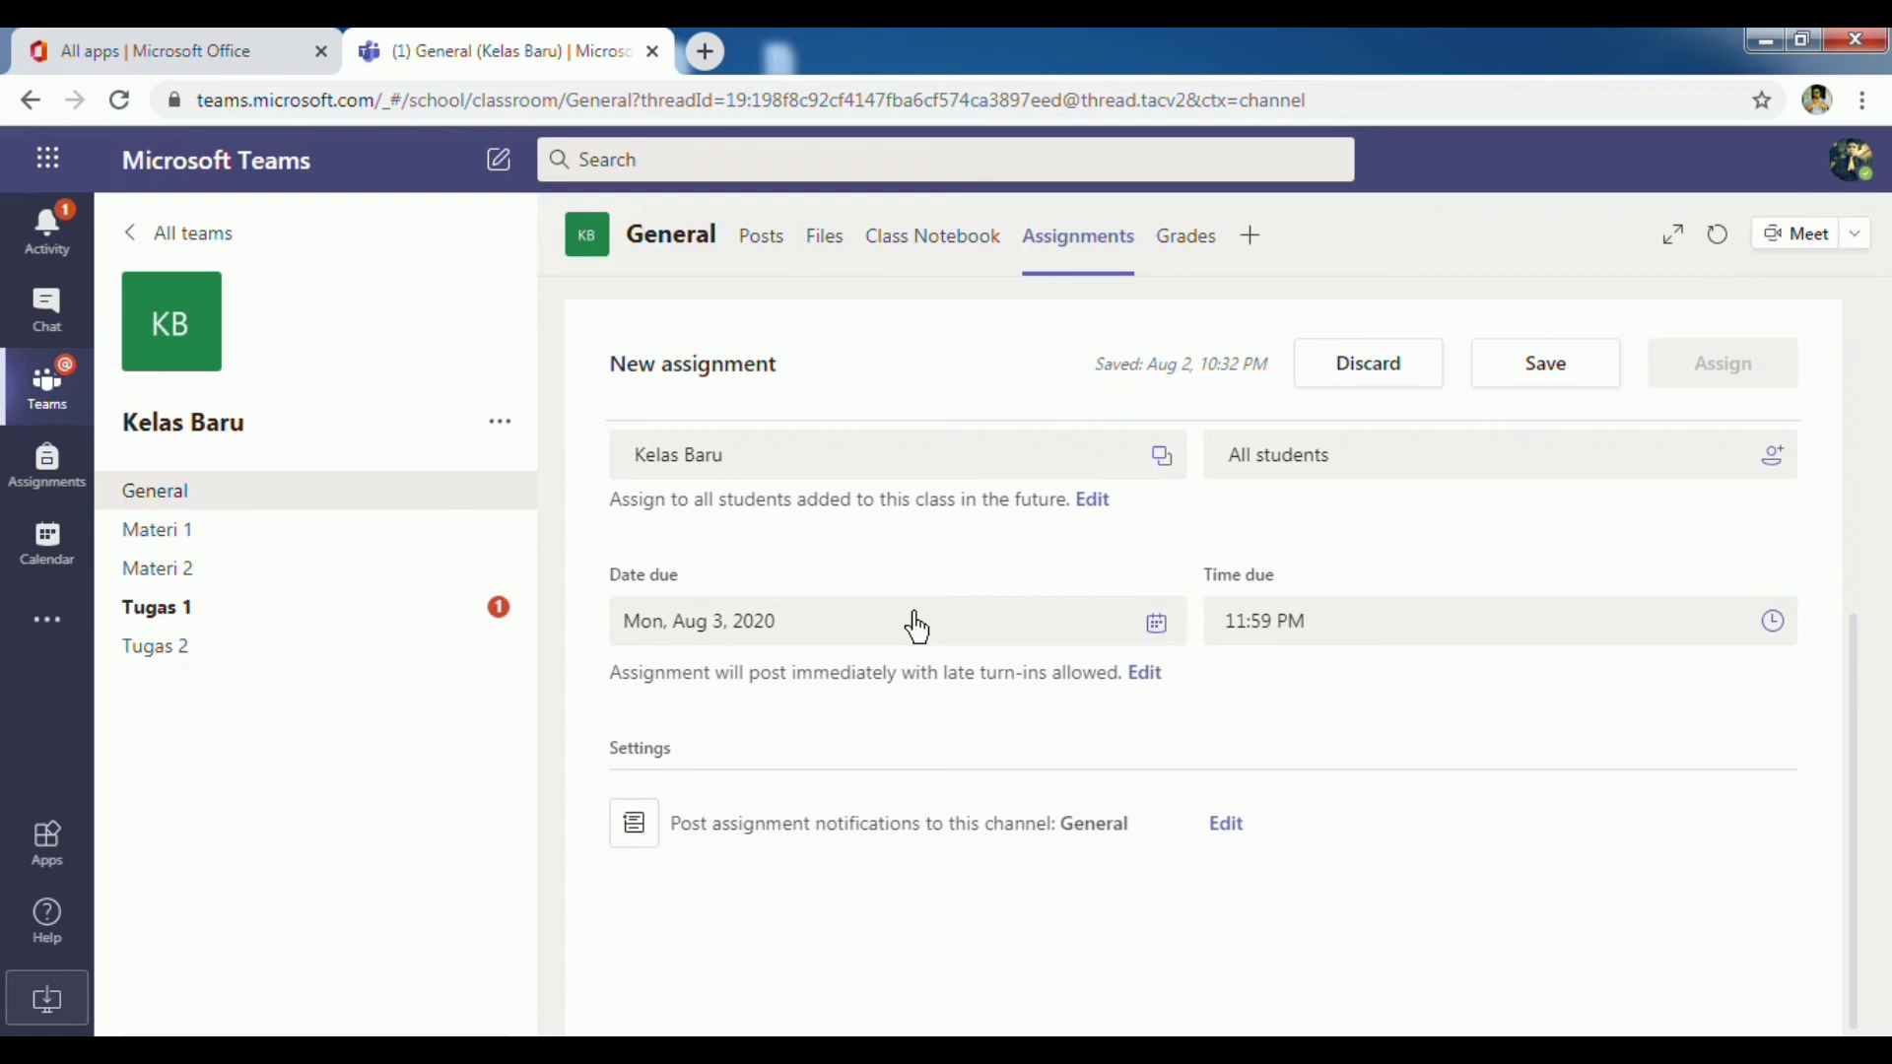
{"action": "left_click", "coordinate": [1149, 679]}
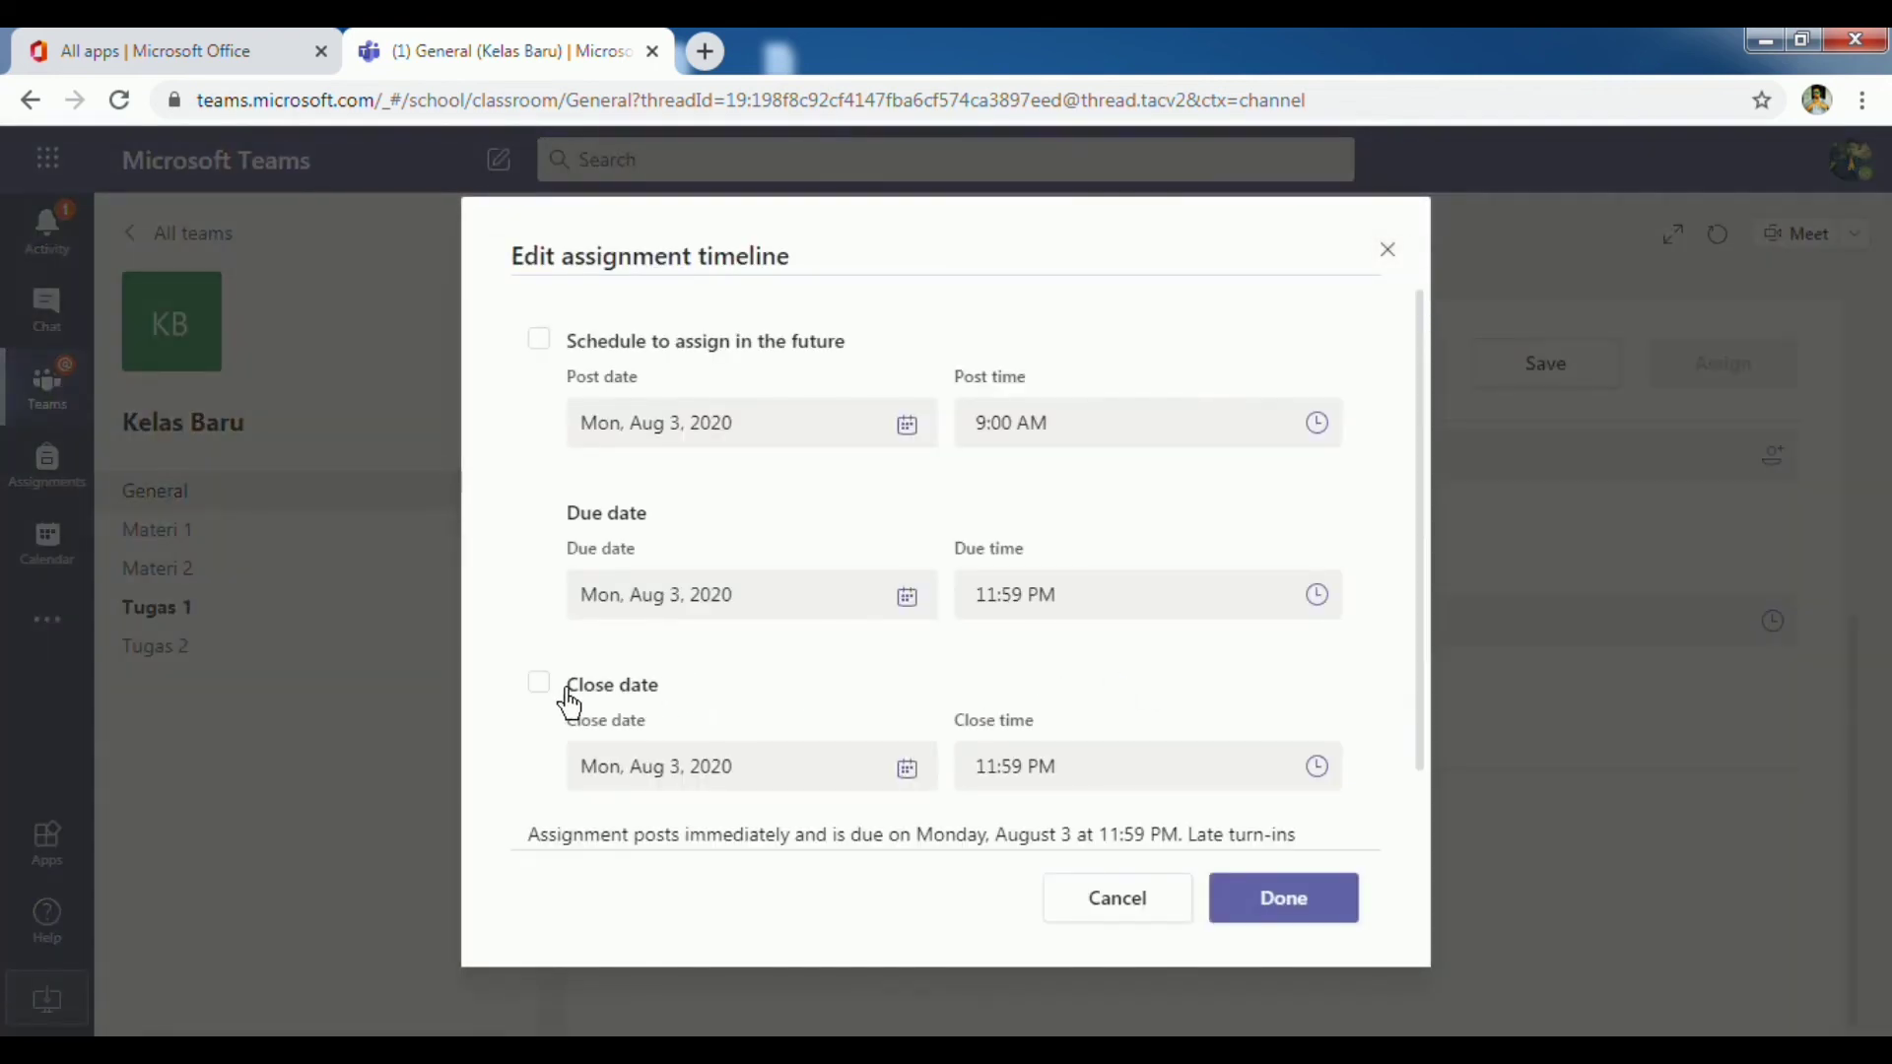
{"action": "left_click", "coordinate": [541, 703]}
{"action": "left_click", "coordinate": [902, 773]}
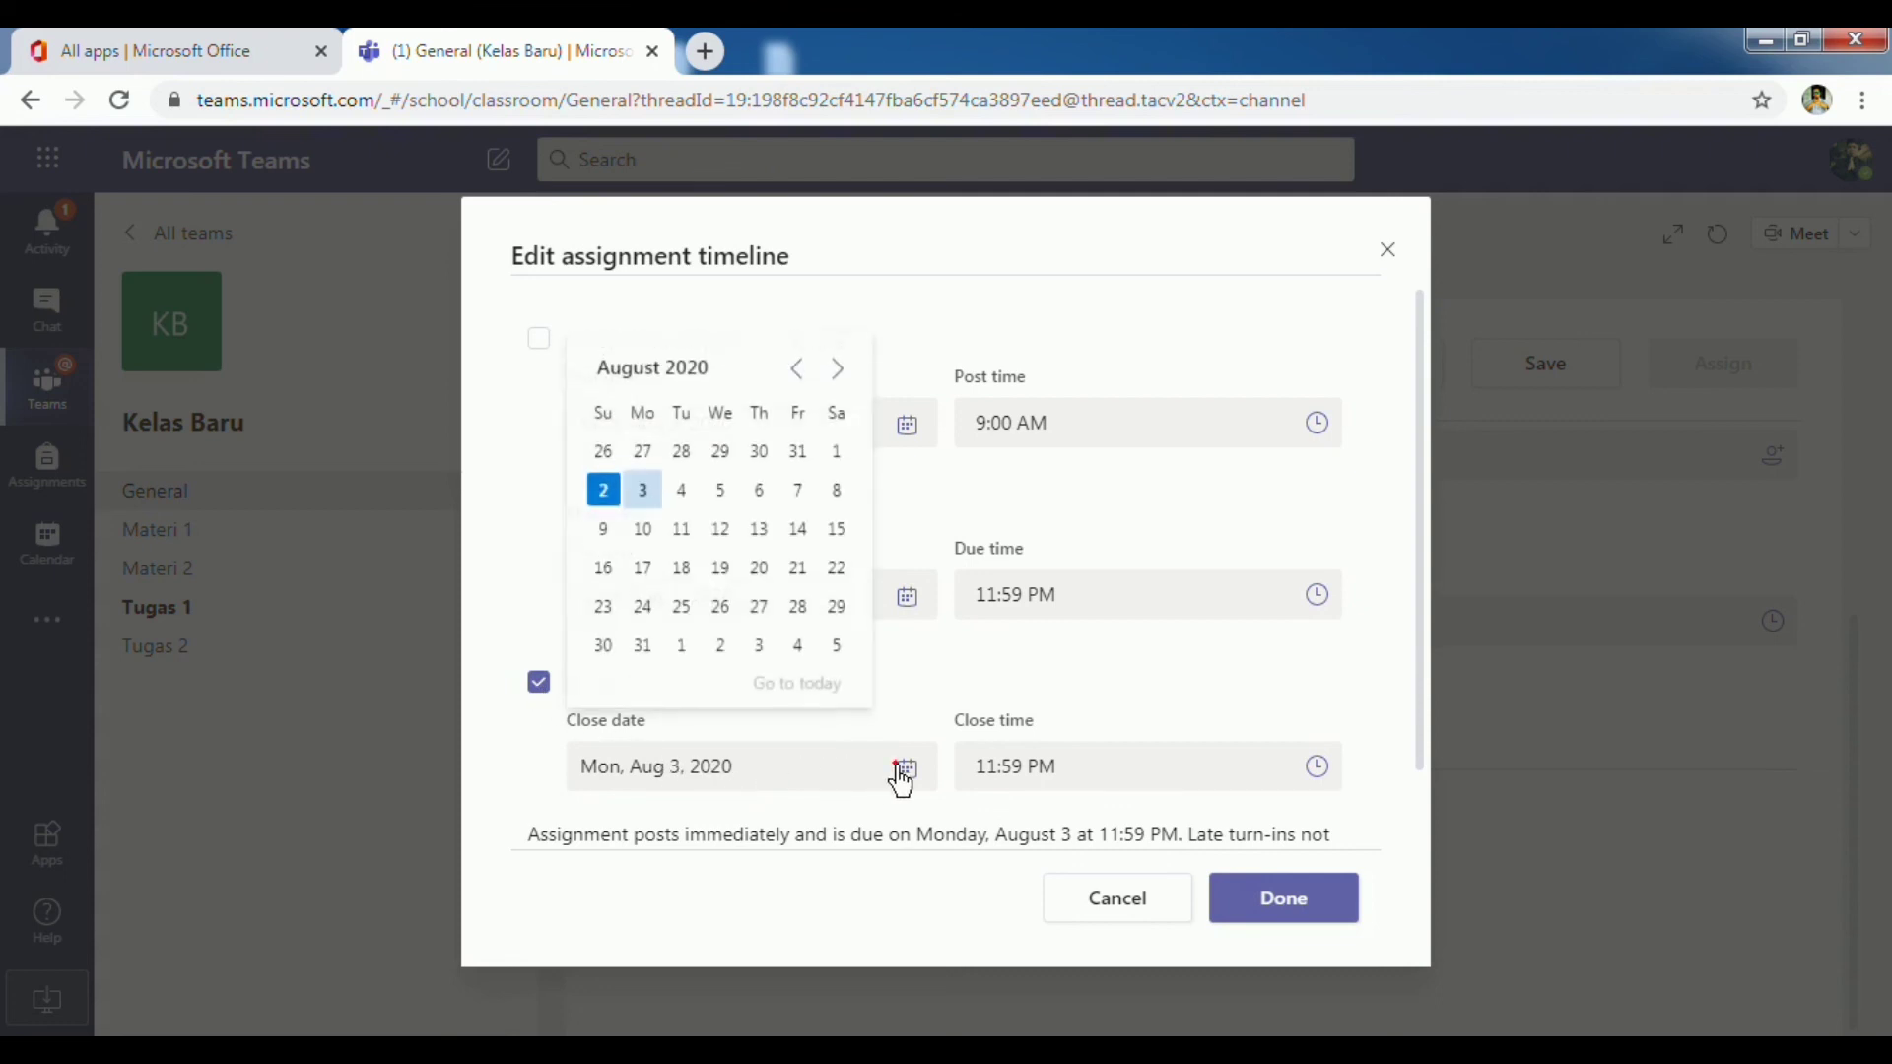
{"action": "left_click", "coordinate": [760, 493]}
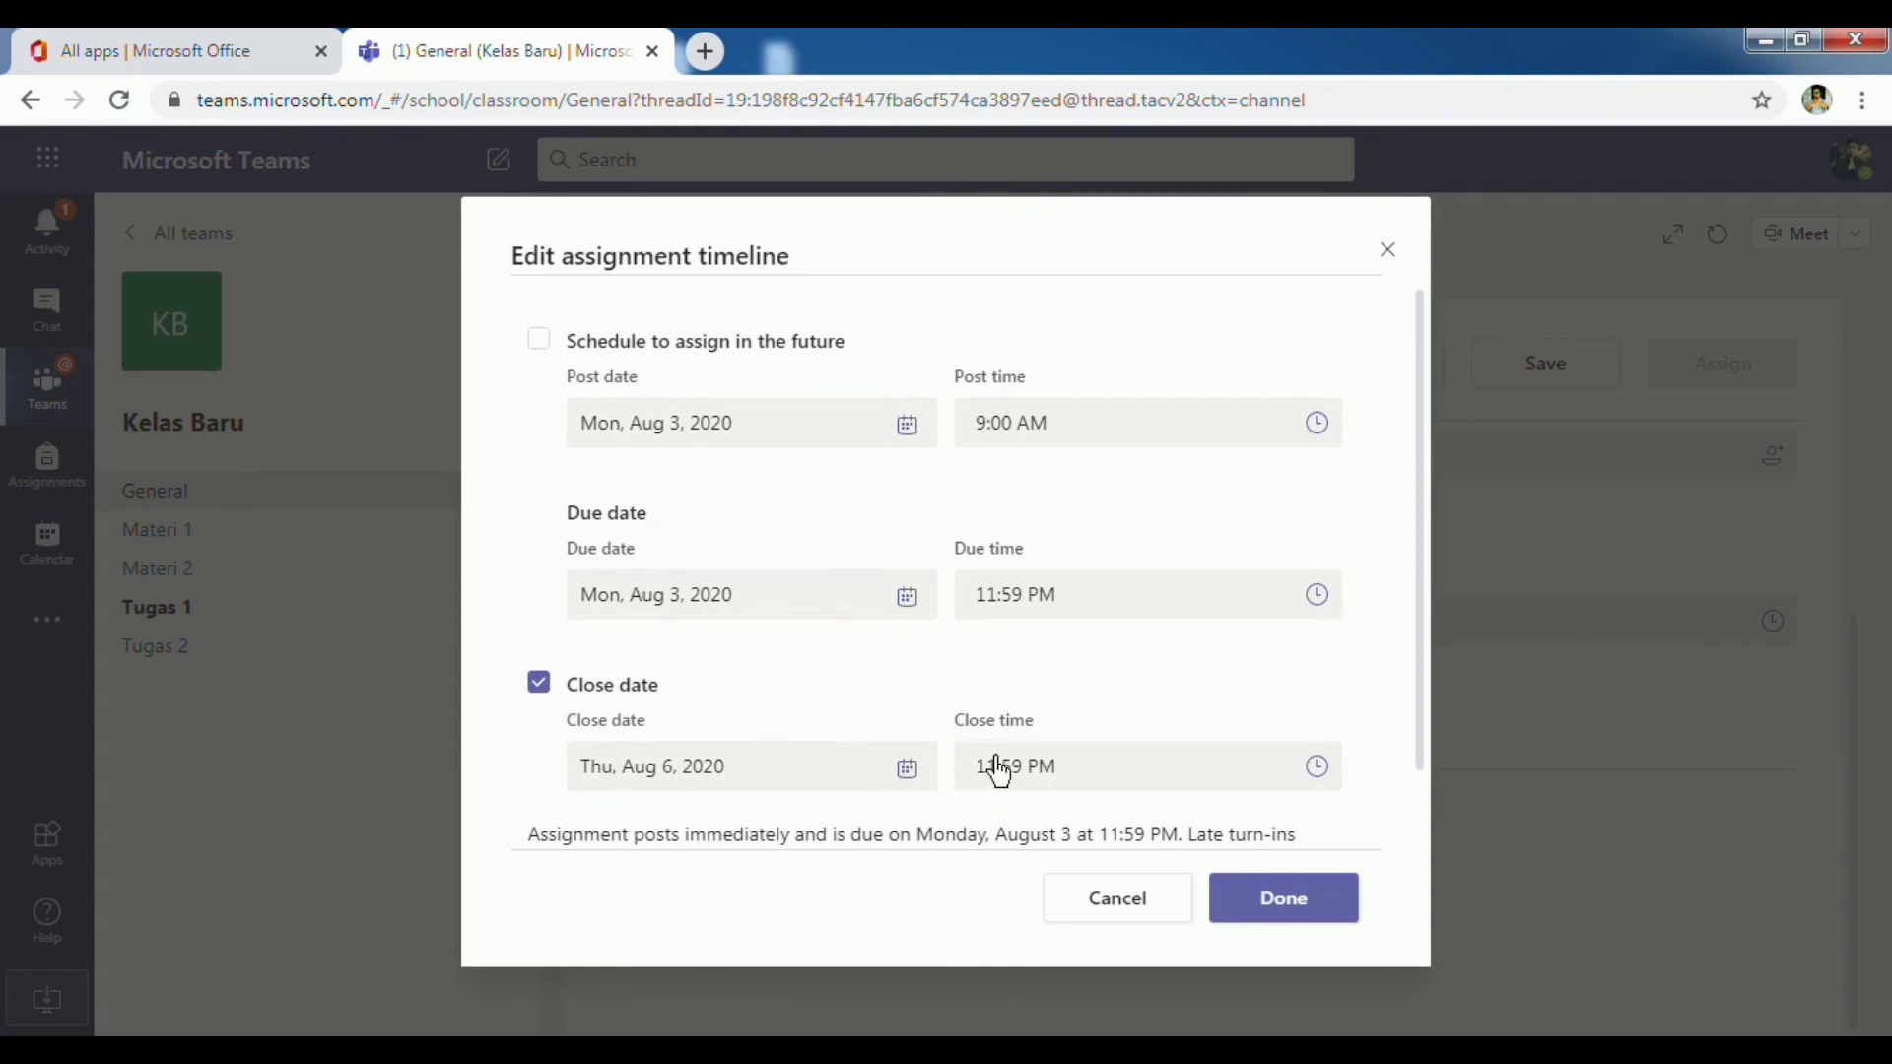
{"action": "left_click", "coordinate": [1274, 917]}
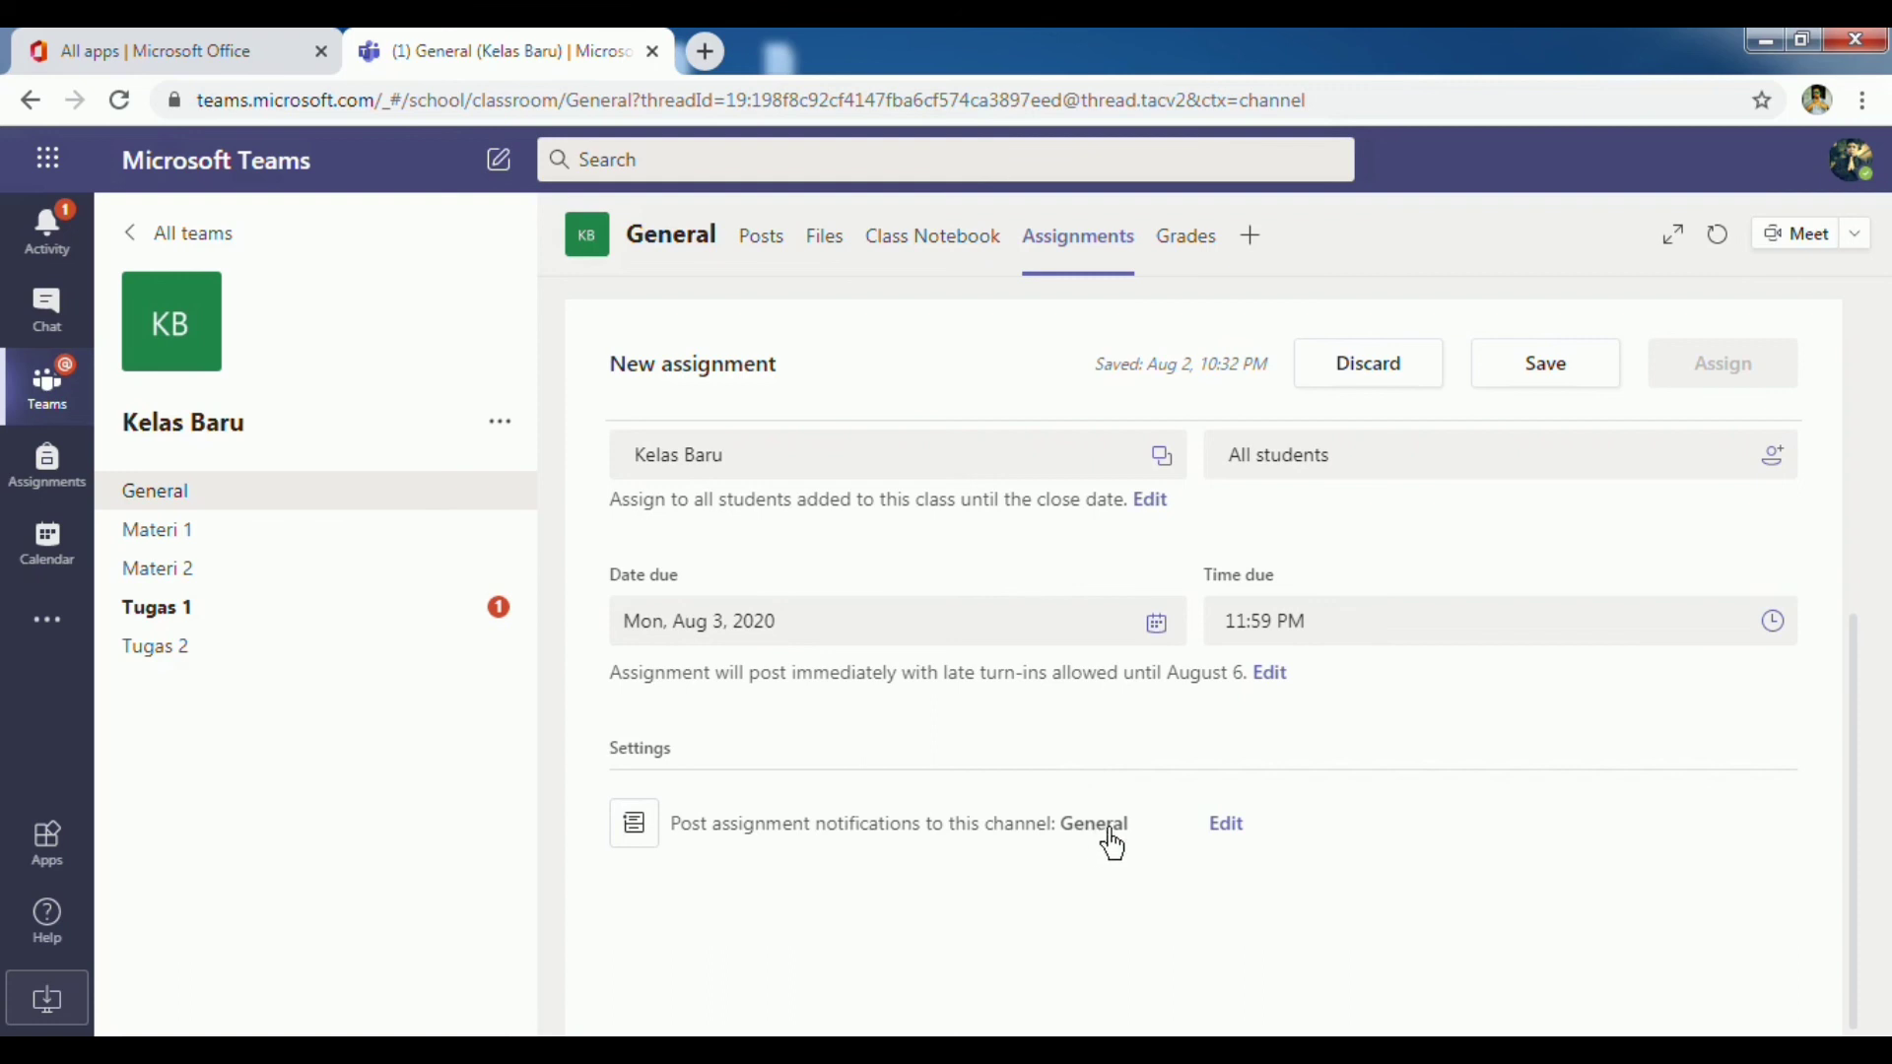
- Set the assignment notifications to post to the Tugas 2 channel
{"action": "left_click", "coordinate": [1232, 824]}
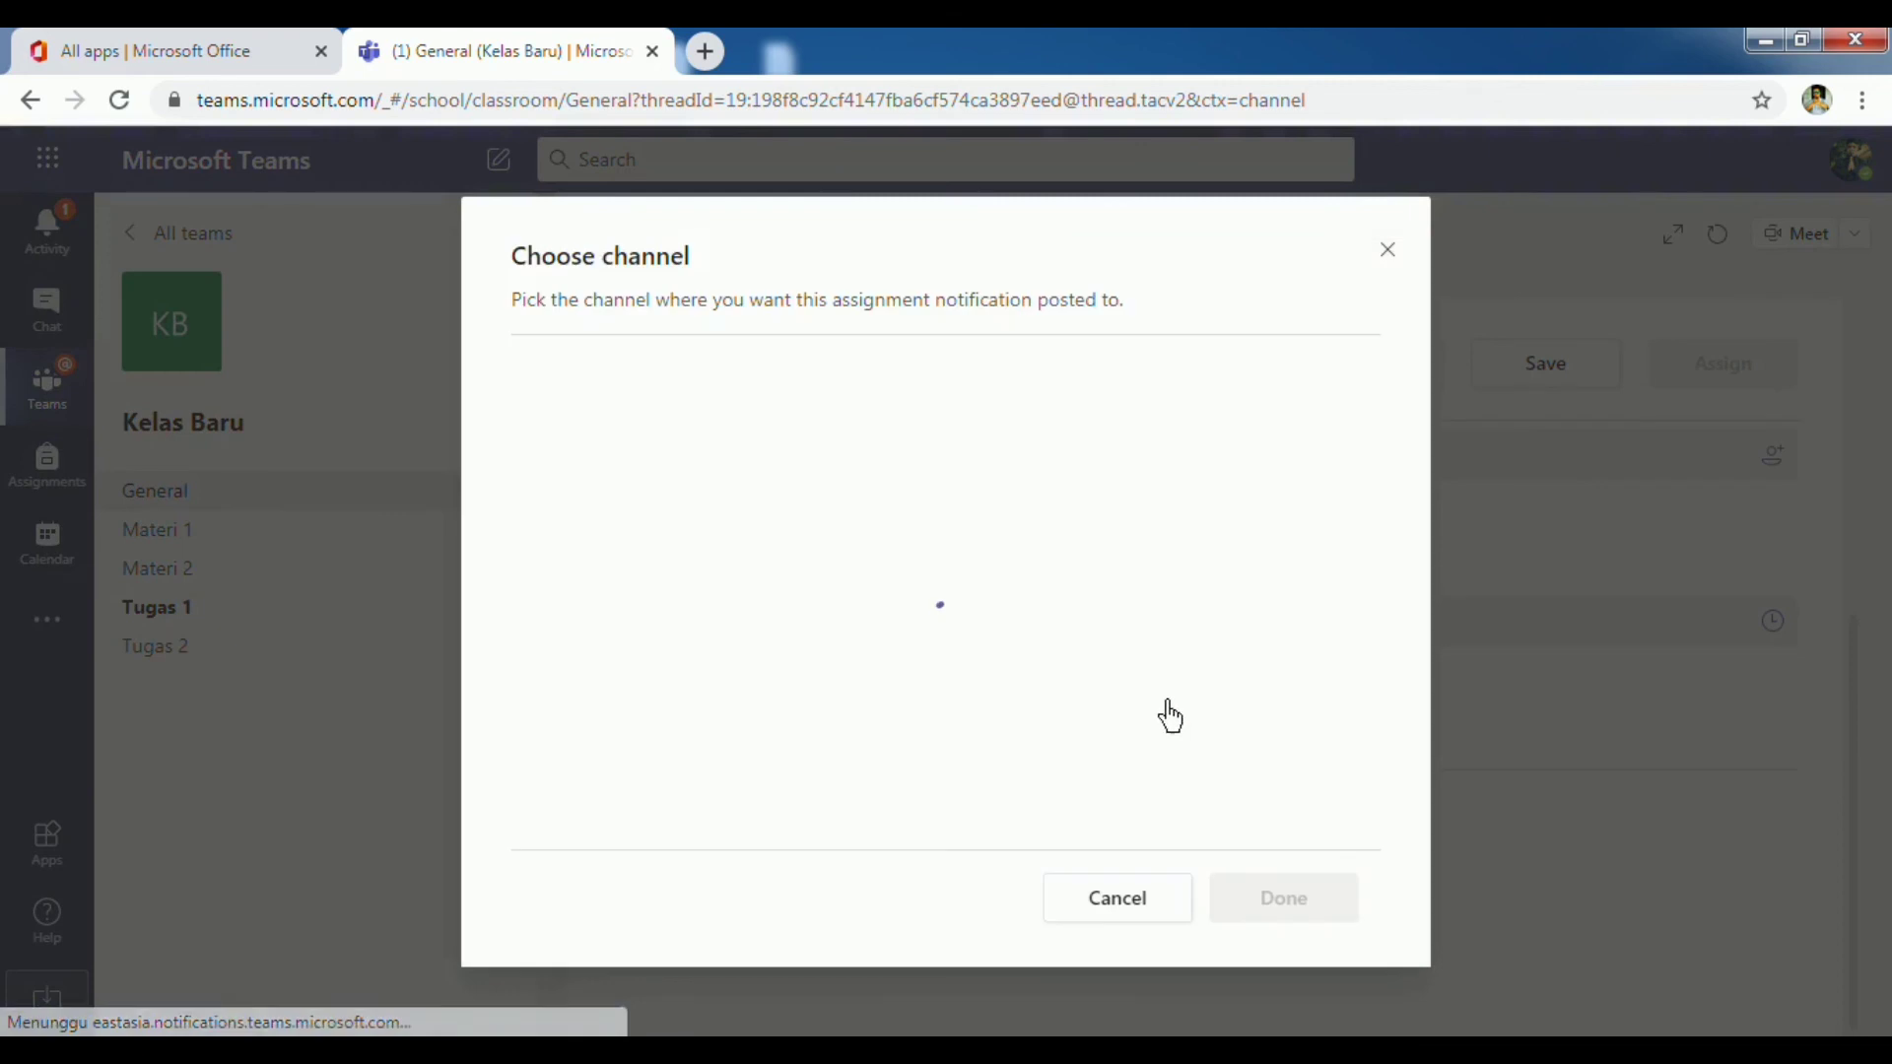
{"action": "left_click", "coordinate": [1137, 654]}
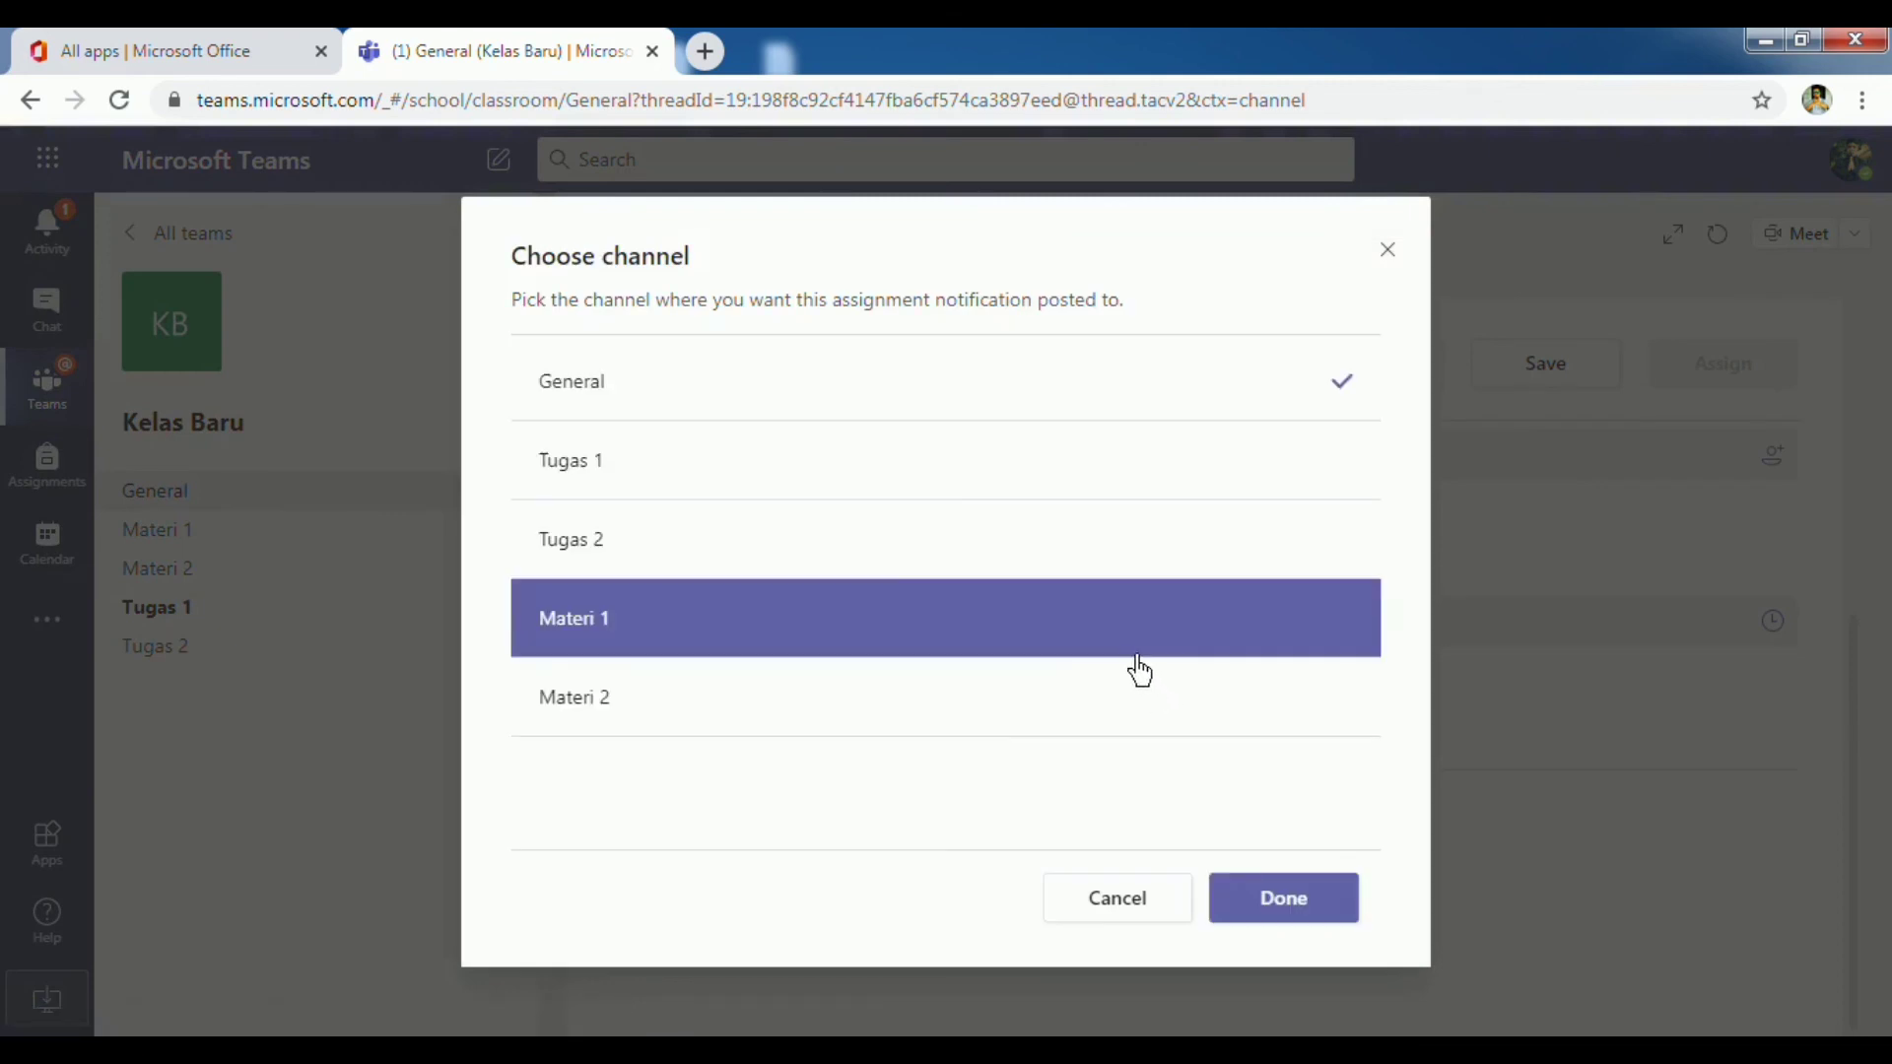
{"action": "left_click", "coordinate": [1059, 559]}
{"action": "left_click", "coordinate": [1058, 560]}
{"action": "left_click", "coordinate": [1281, 902]}
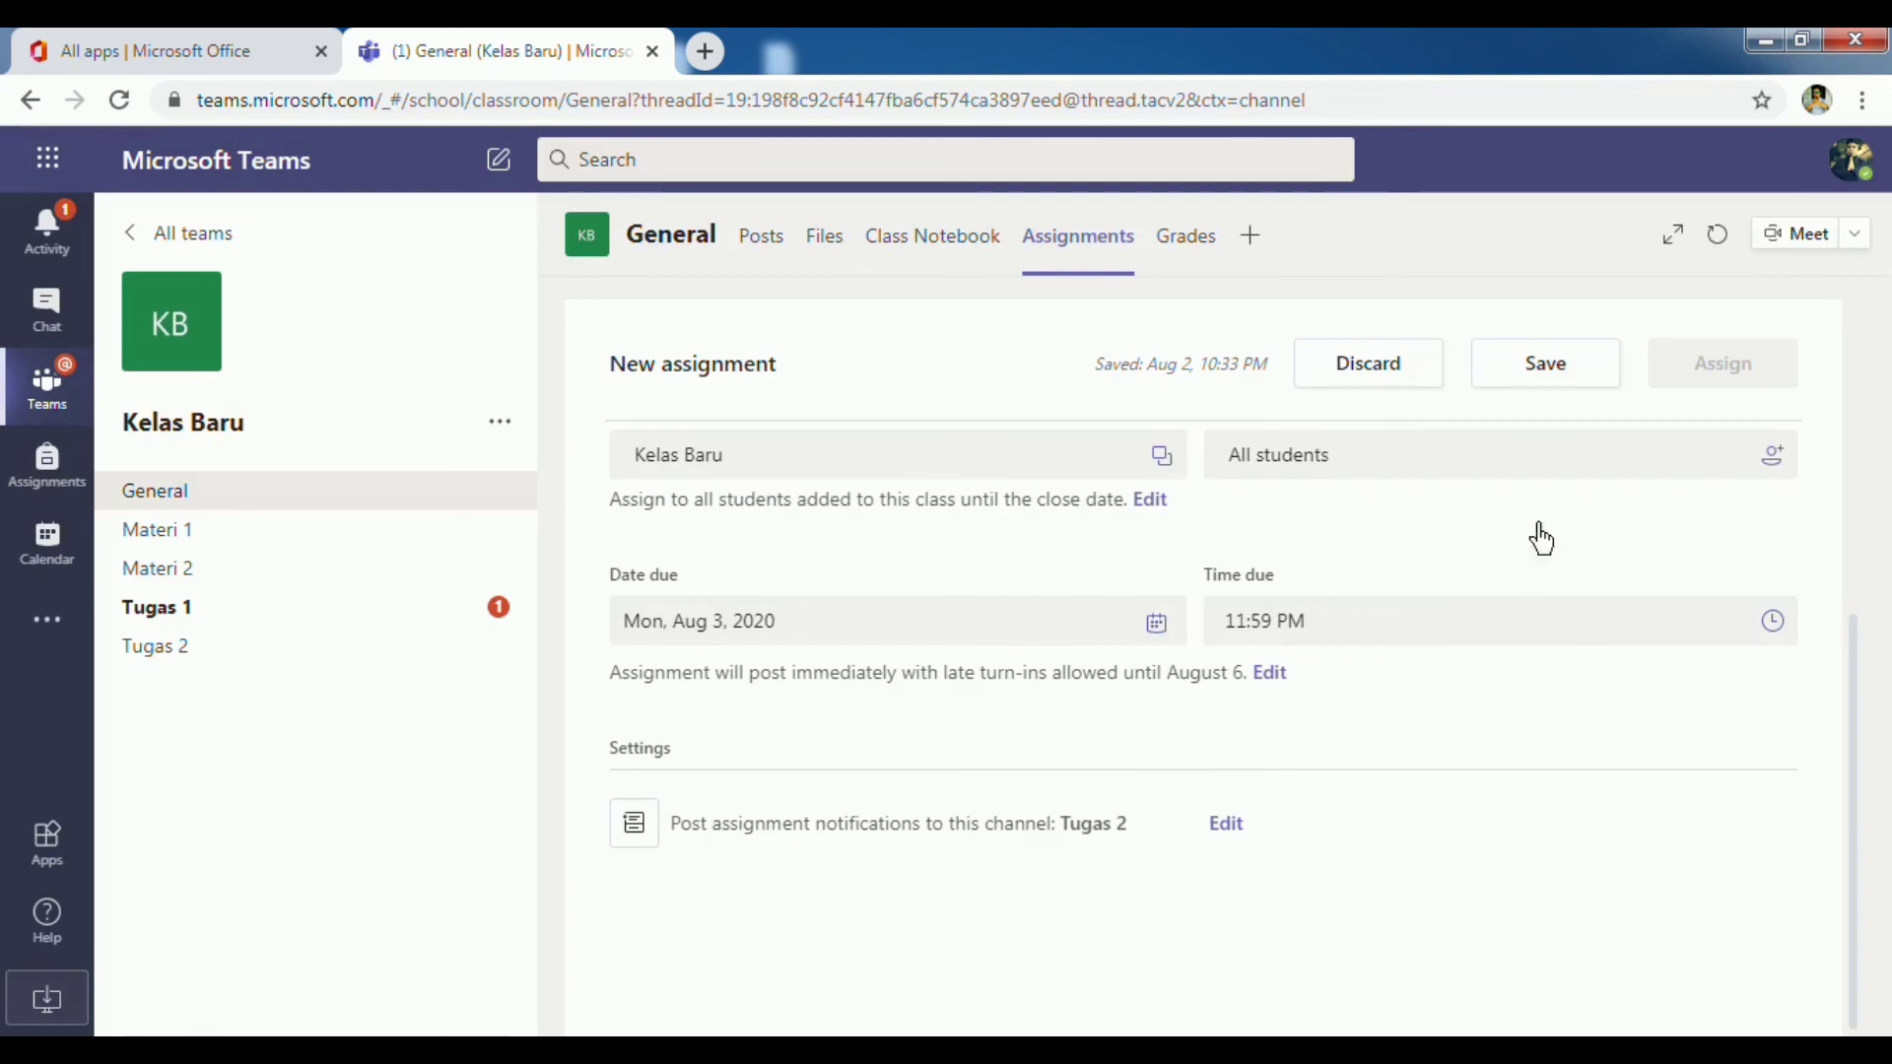
- Reload the Assignments page, reopen the Tugas 2 draft and assign it to the class
{"action": "left_click", "coordinate": [1713, 237]}
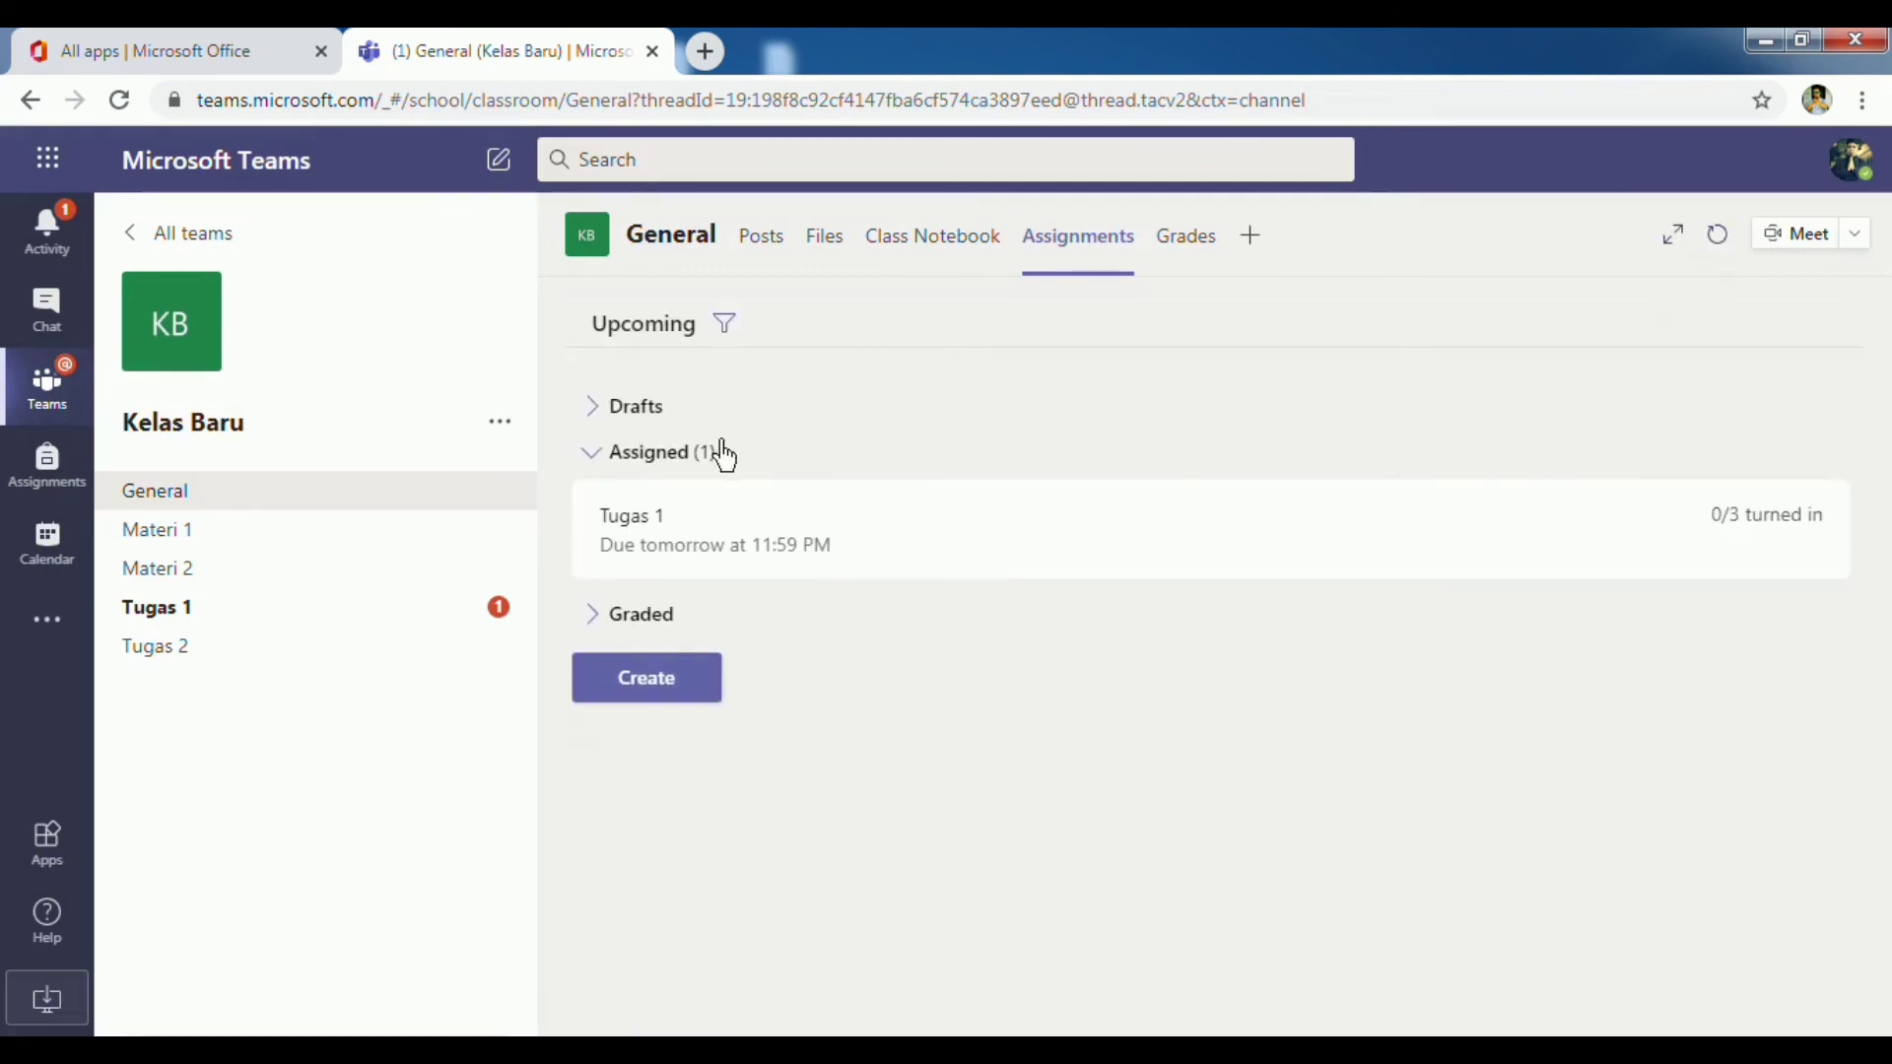
{"action": "left_click", "coordinate": [603, 411]}
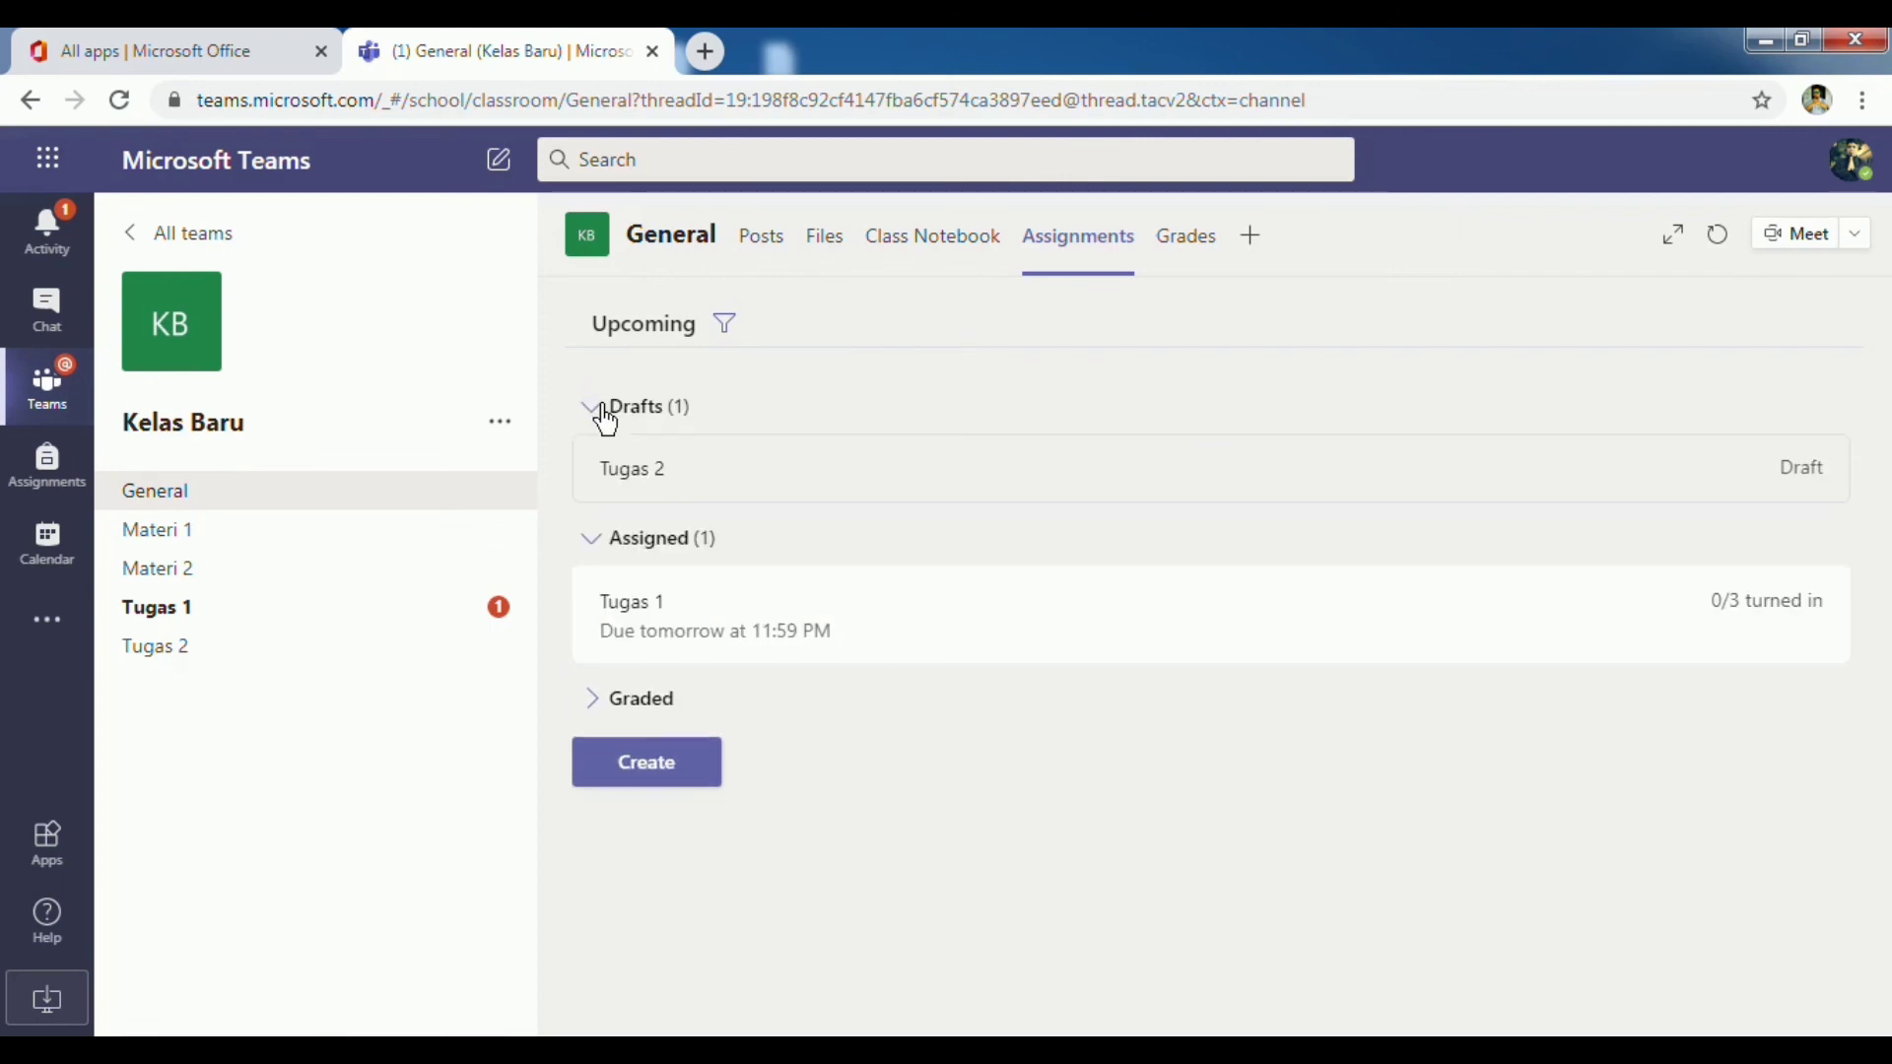
{"action": "left_click", "coordinate": [644, 483]}
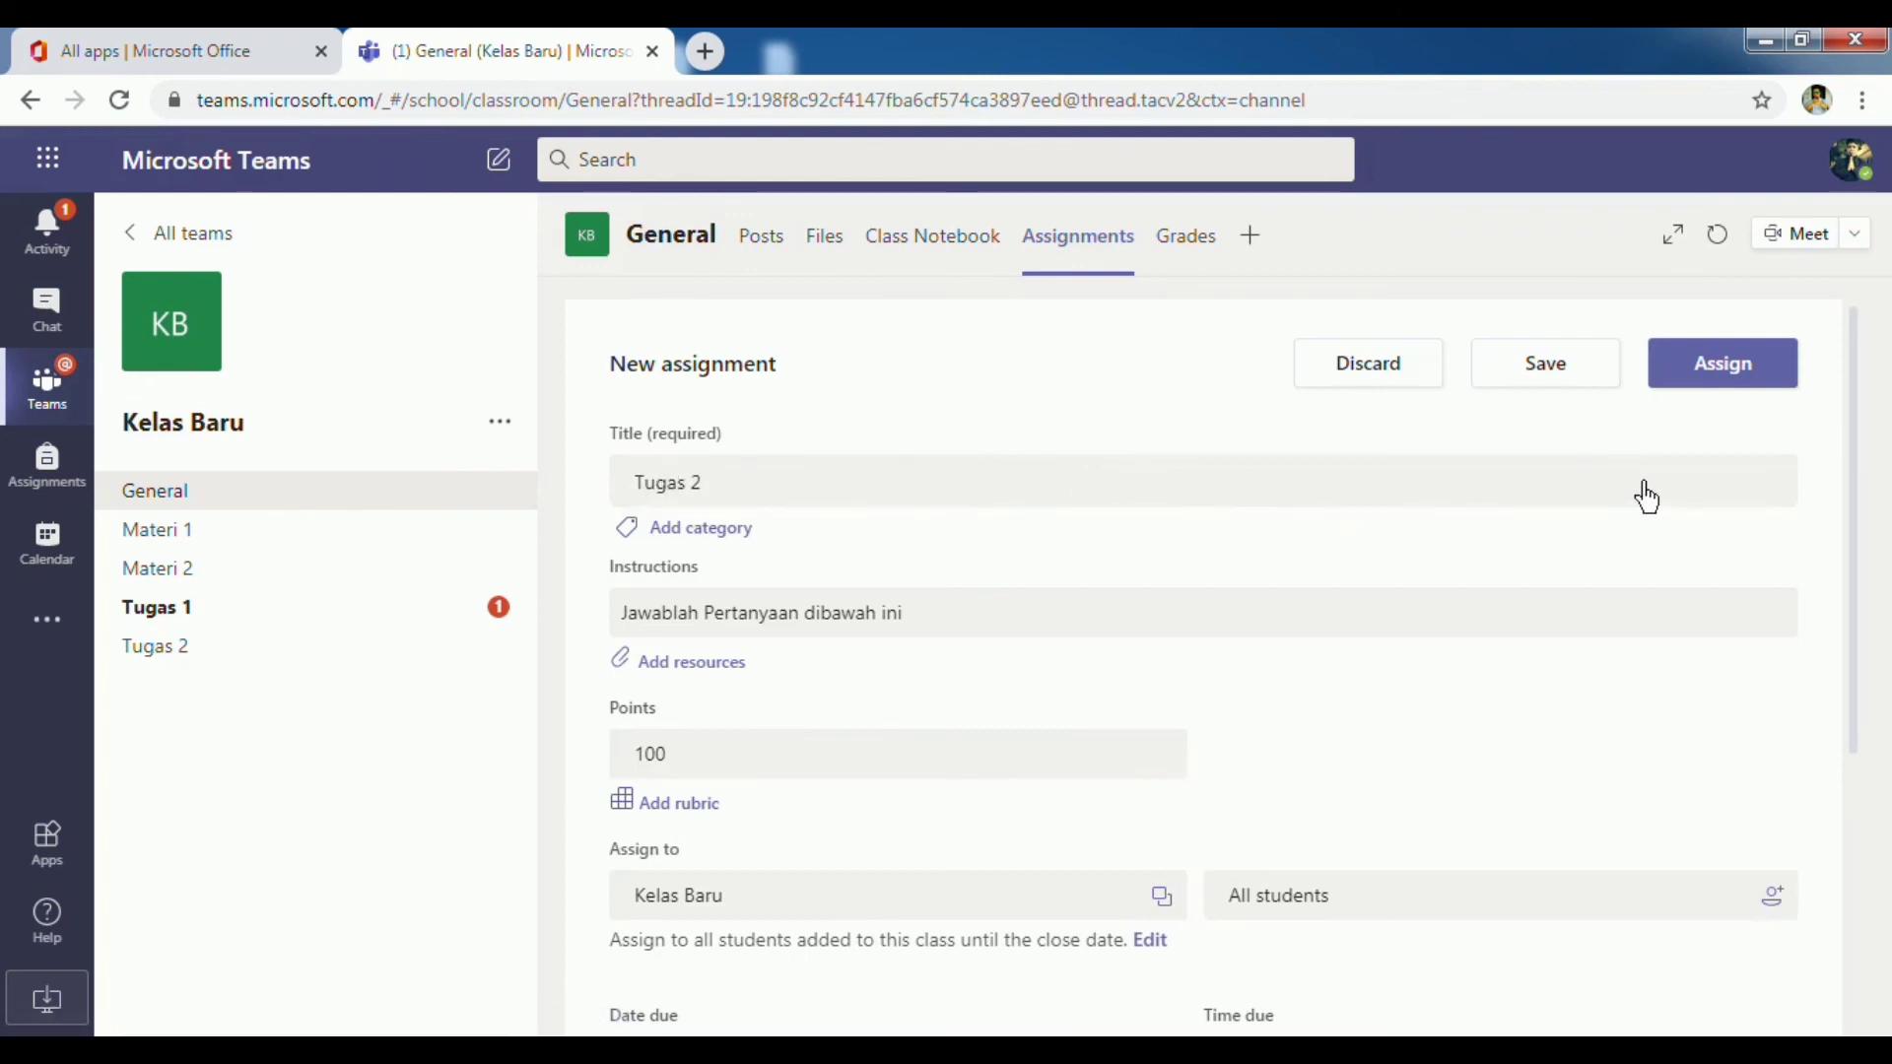
{"action": "left_click", "coordinate": [1718, 377]}
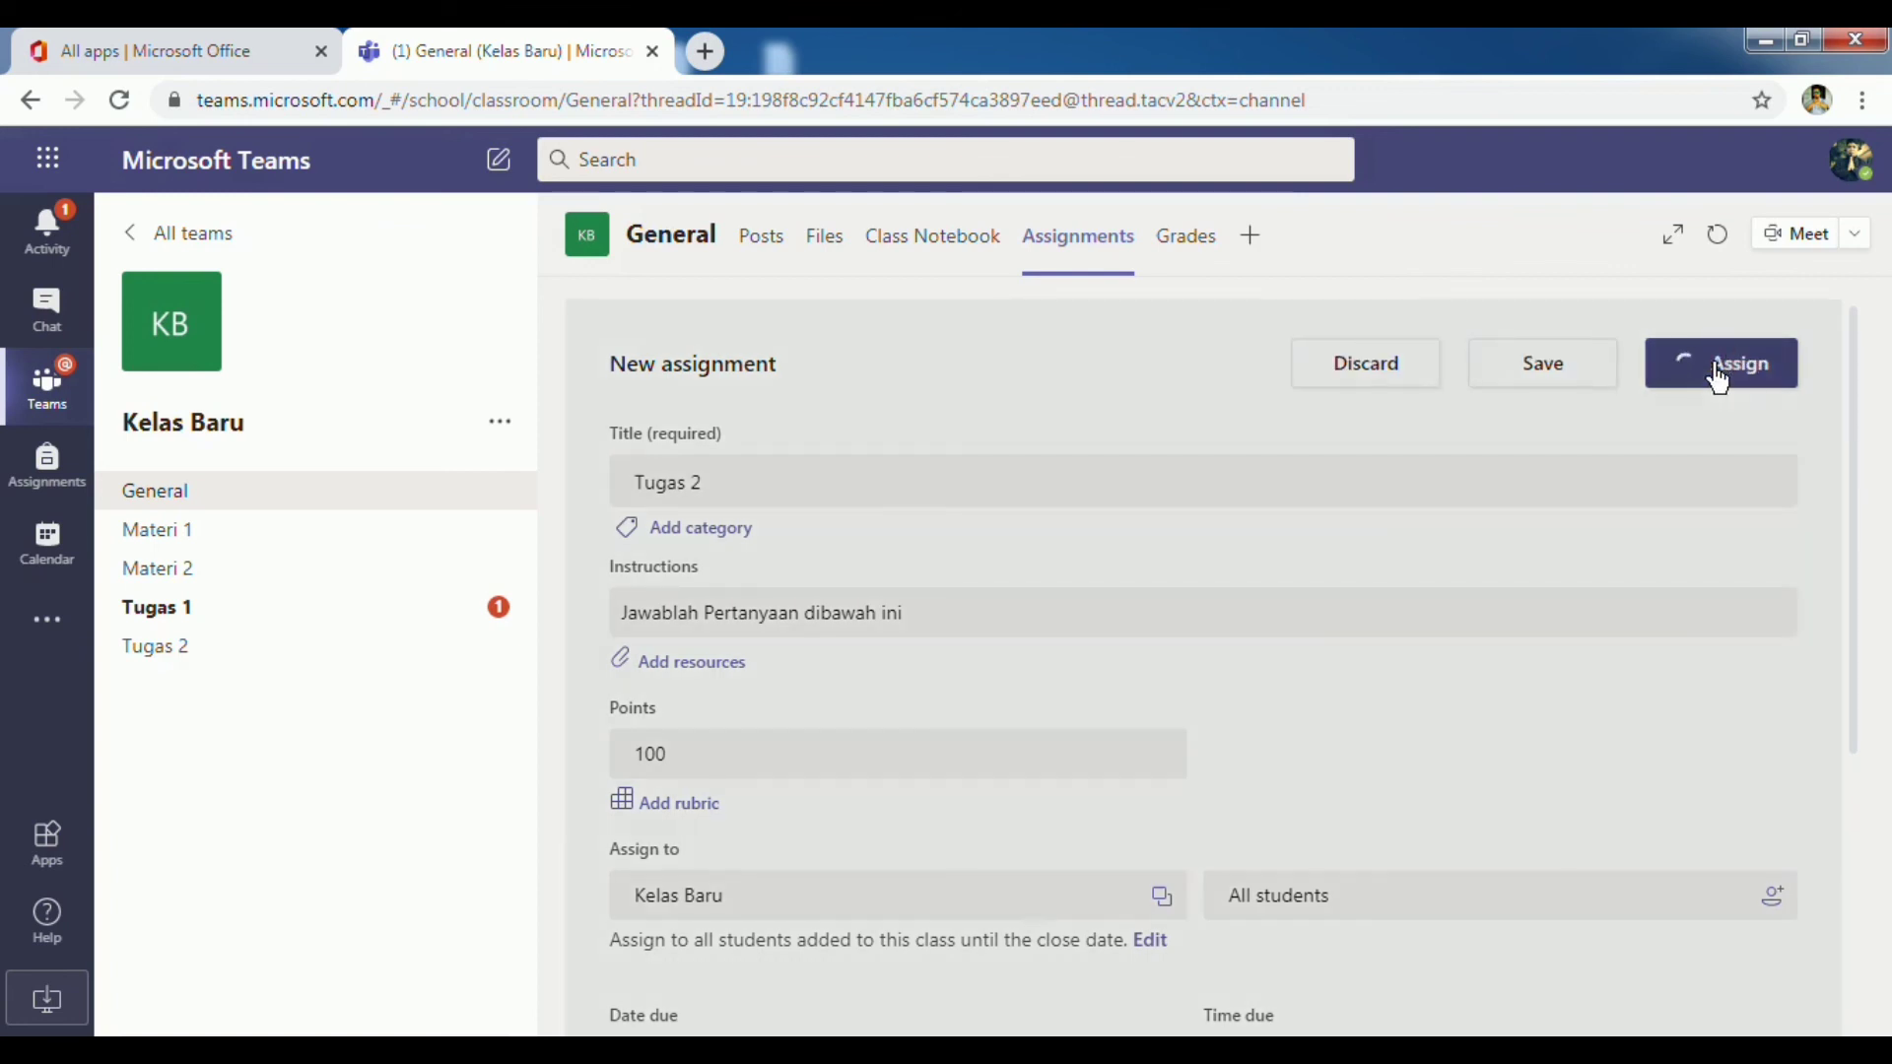